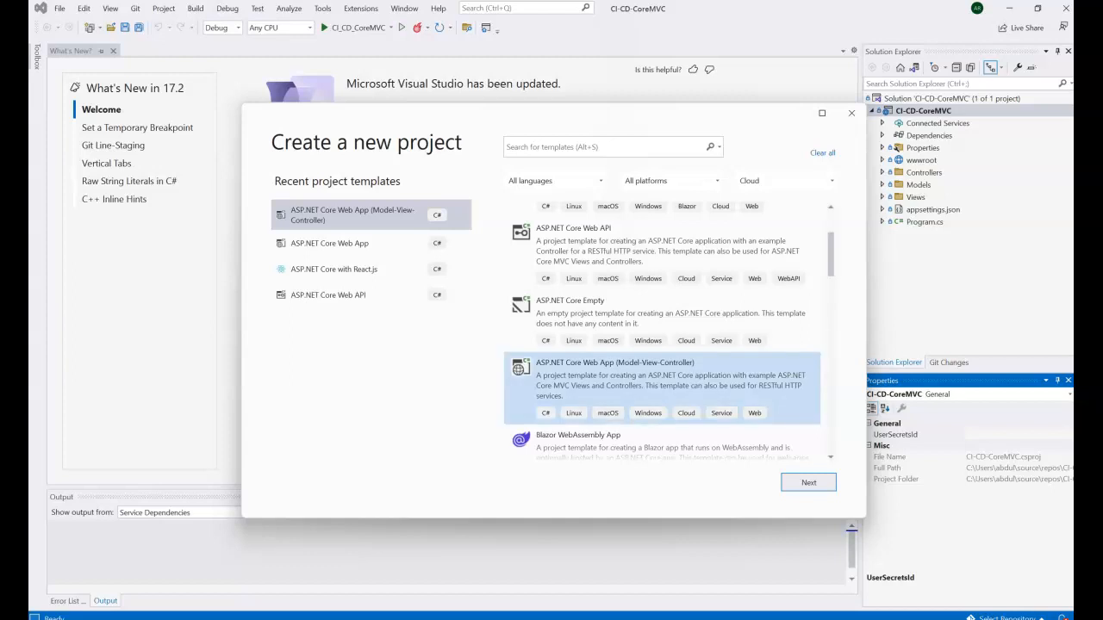
# Step: Choose the ASP.NET Core Web App (Model-View-Controller) template and name the project CICDMVCApp
pyautogui.click(809, 483)
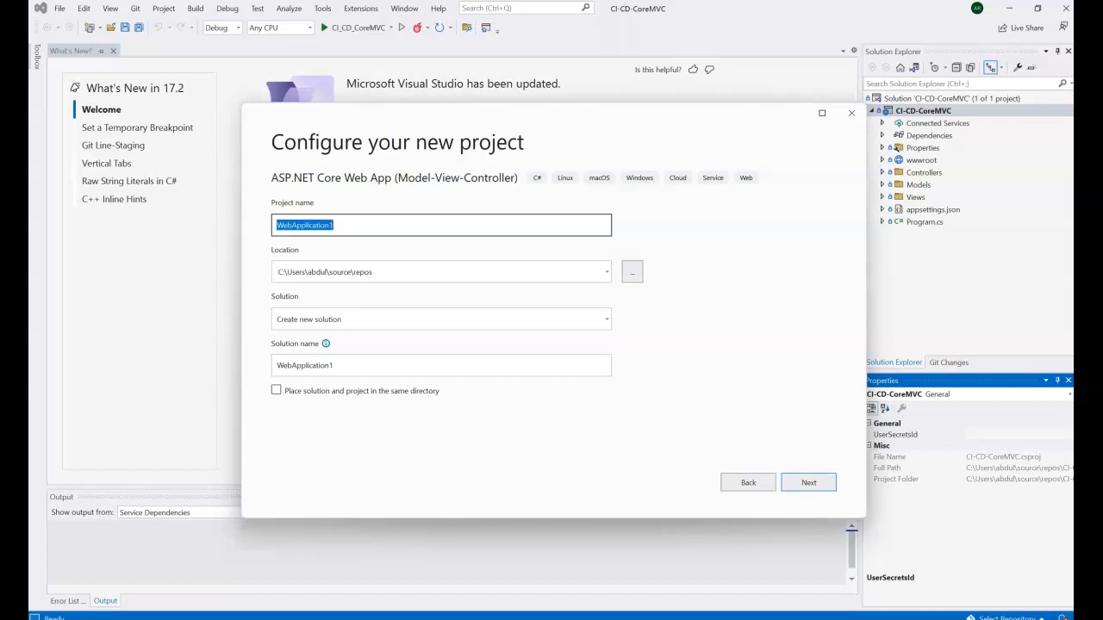
pyautogui.write('C')
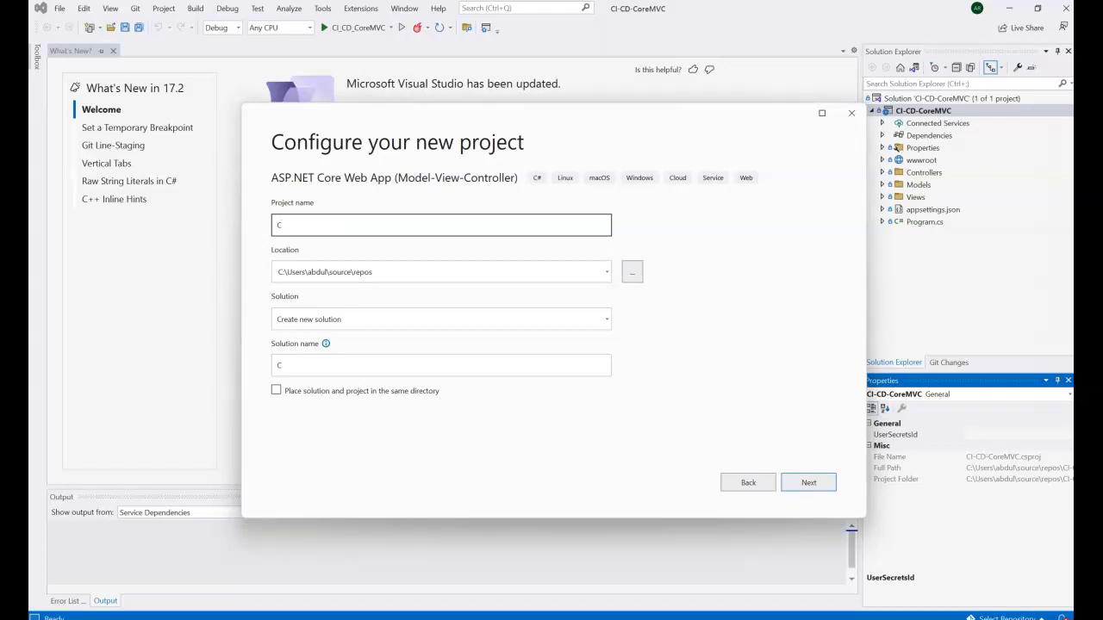
pyautogui.write('ICDMVCApp')
# Step: Create CICDMVCApp targeting .NET 6.0 (Long-term support) with Configure for HTTPS unchecked
pyautogui.click(808, 483)
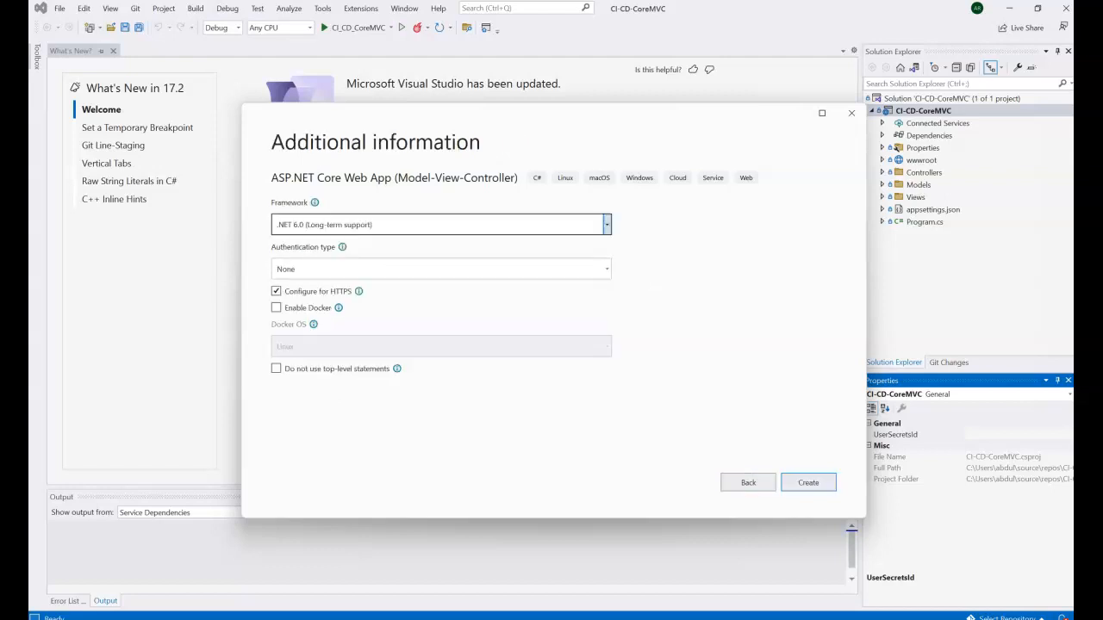
pyautogui.click(275, 292)
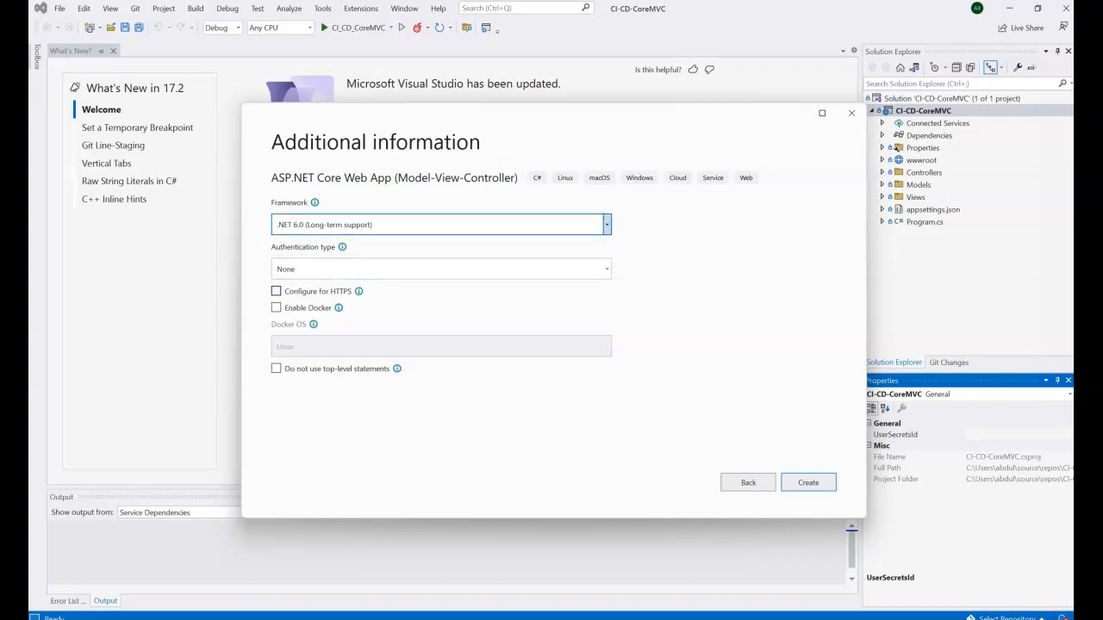
pyautogui.click(607, 224)
pyautogui.click(607, 224)
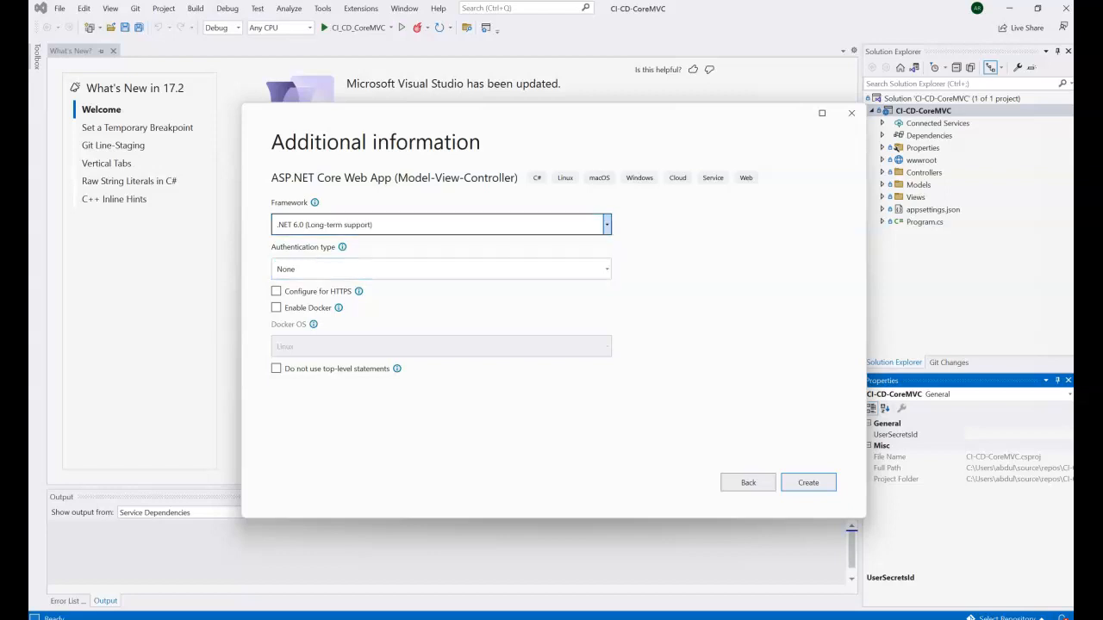
pyautogui.click(809, 482)
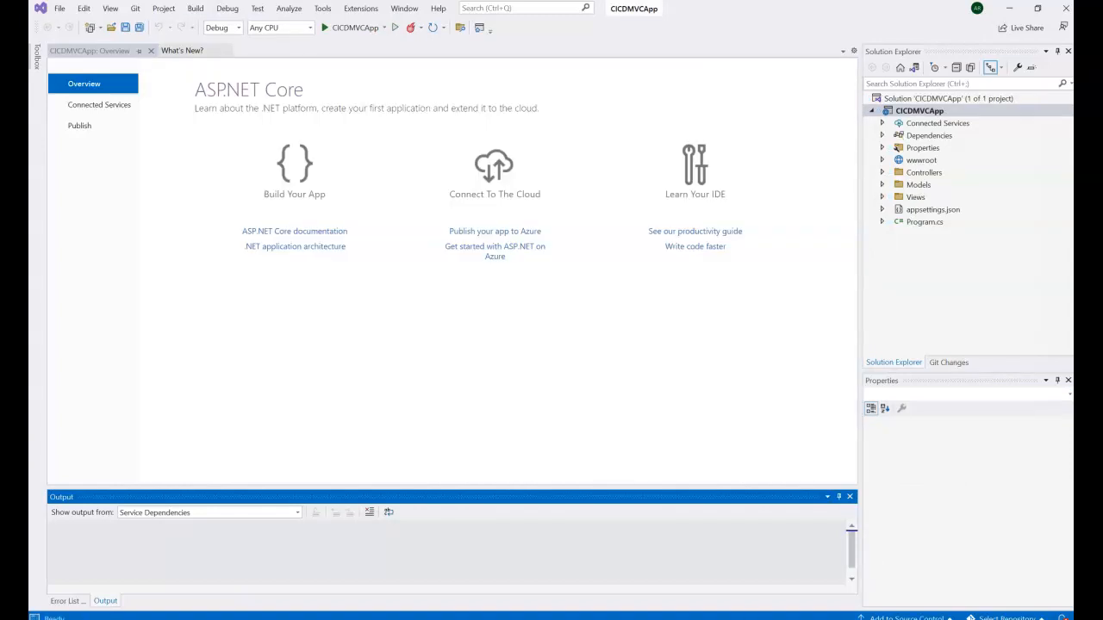
# Step: Rebuild the CICDMVCApp solution (1 succeeded, 0 failed) and start debugging the app
pyautogui.click(195, 8)
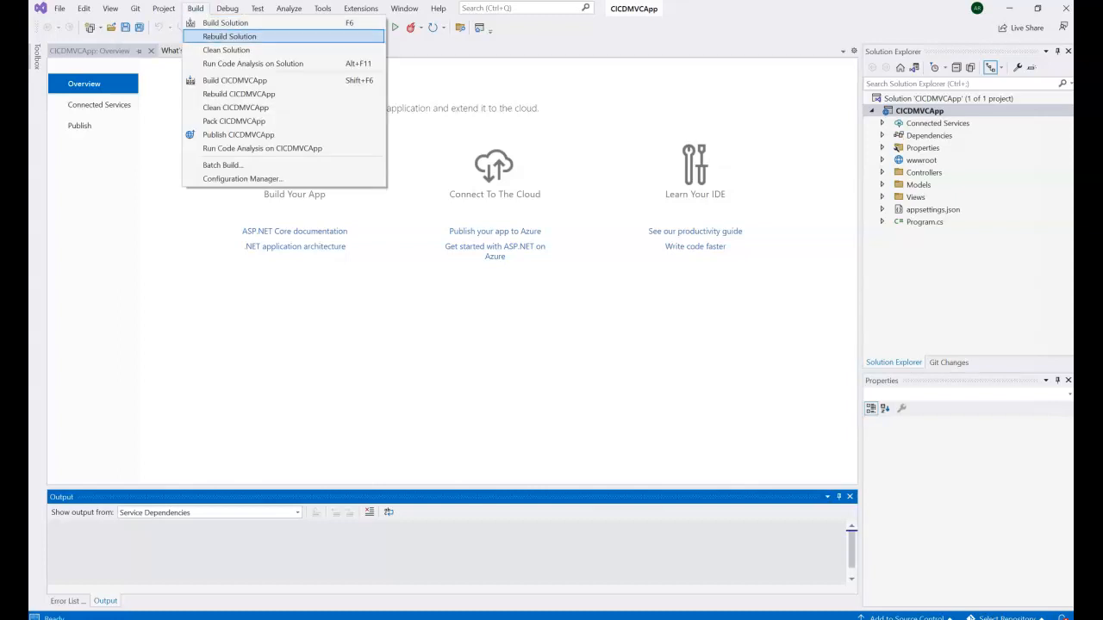
pyautogui.click(234, 34)
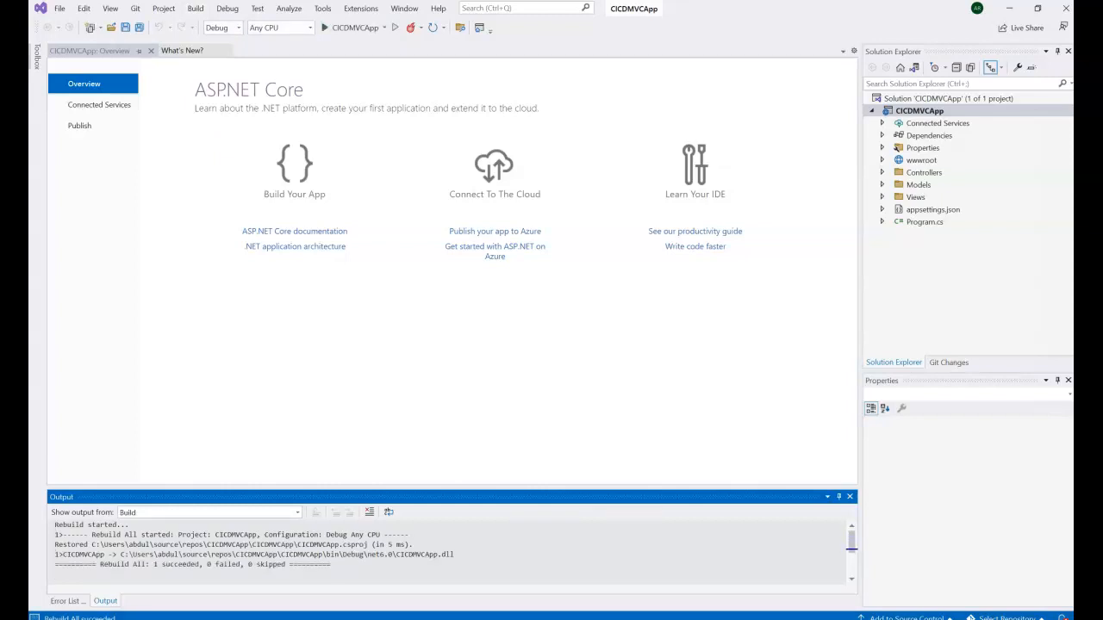
pyautogui.click(353, 27)
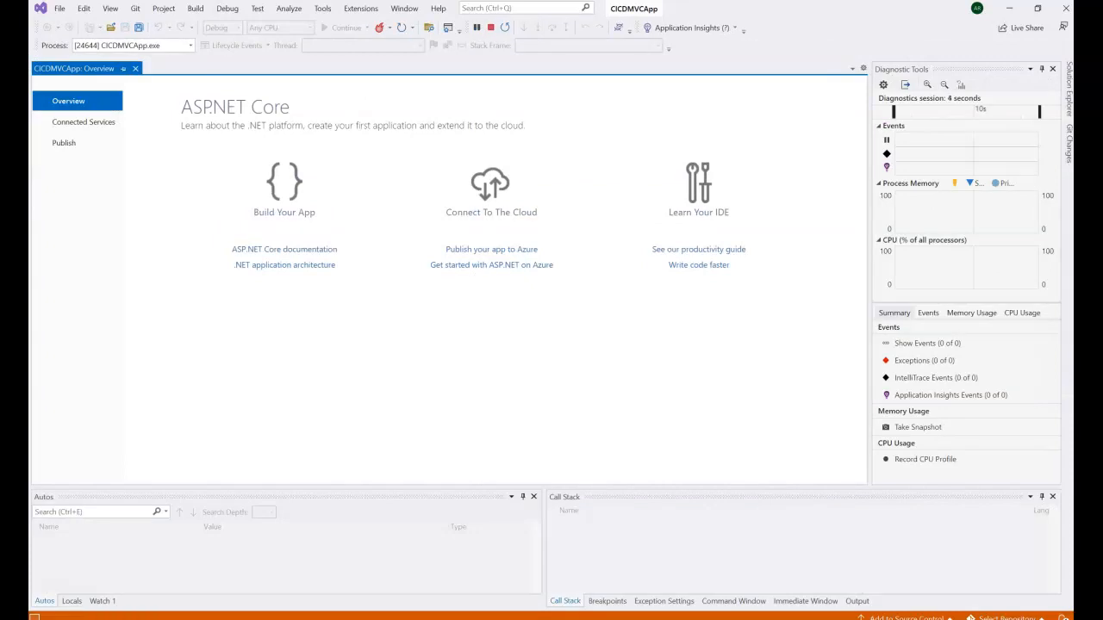
# Step: Close the app's Welcome page at localhost:5292 to end the debugging session
pyautogui.moveTo(622, 618)
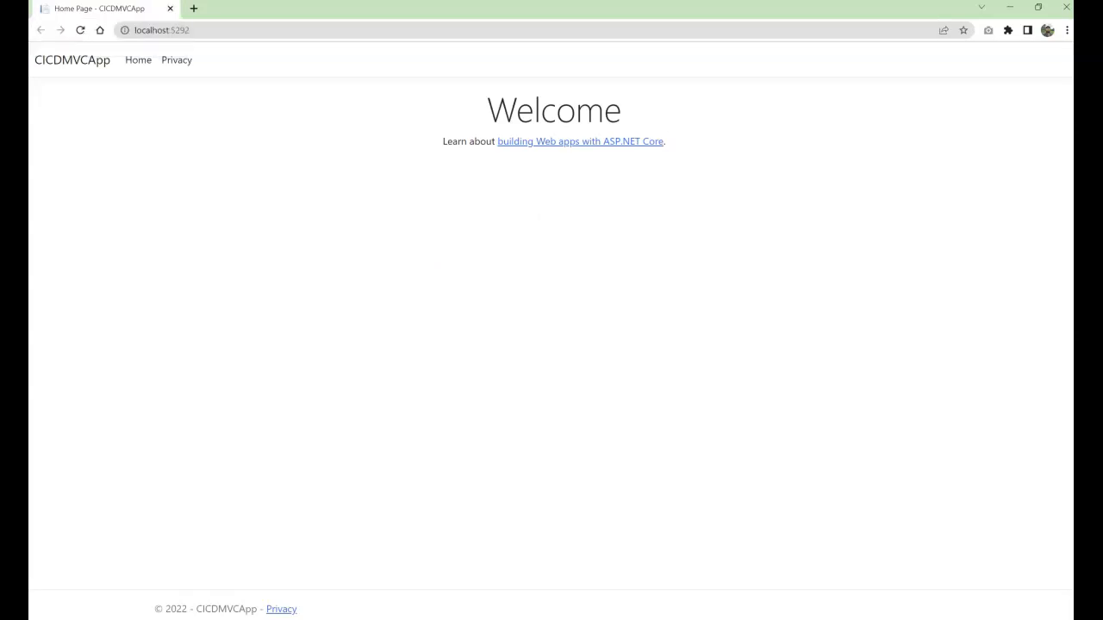
pyautogui.click(169, 9)
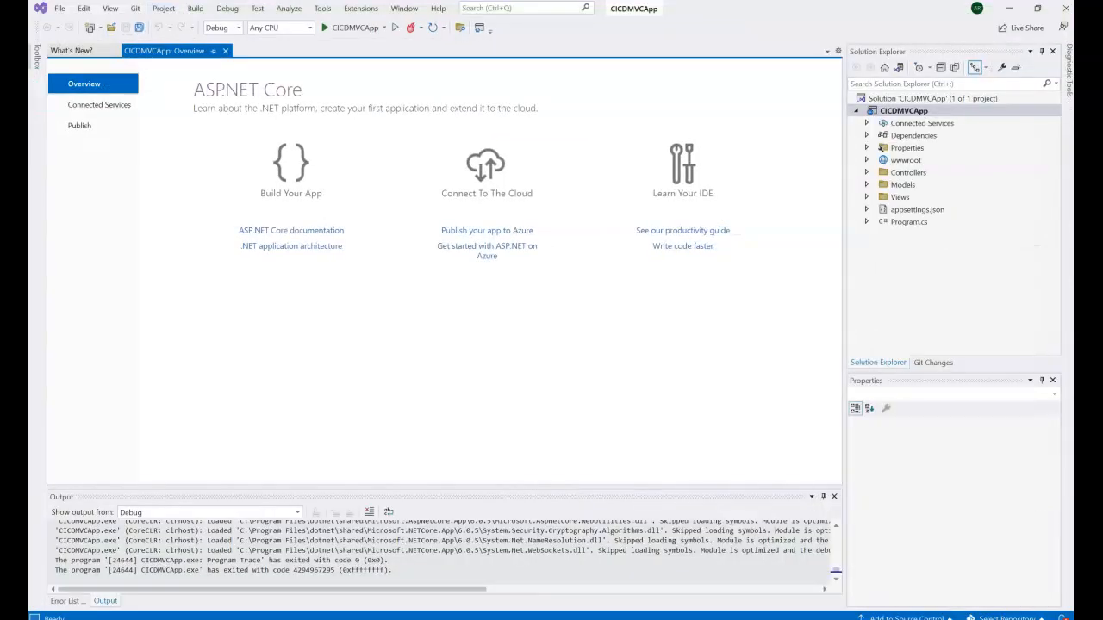
# Step: Create a Git repository for the solution and push it to a public GitHub repo CICDMVCApp
pyautogui.rightClick(933, 98)
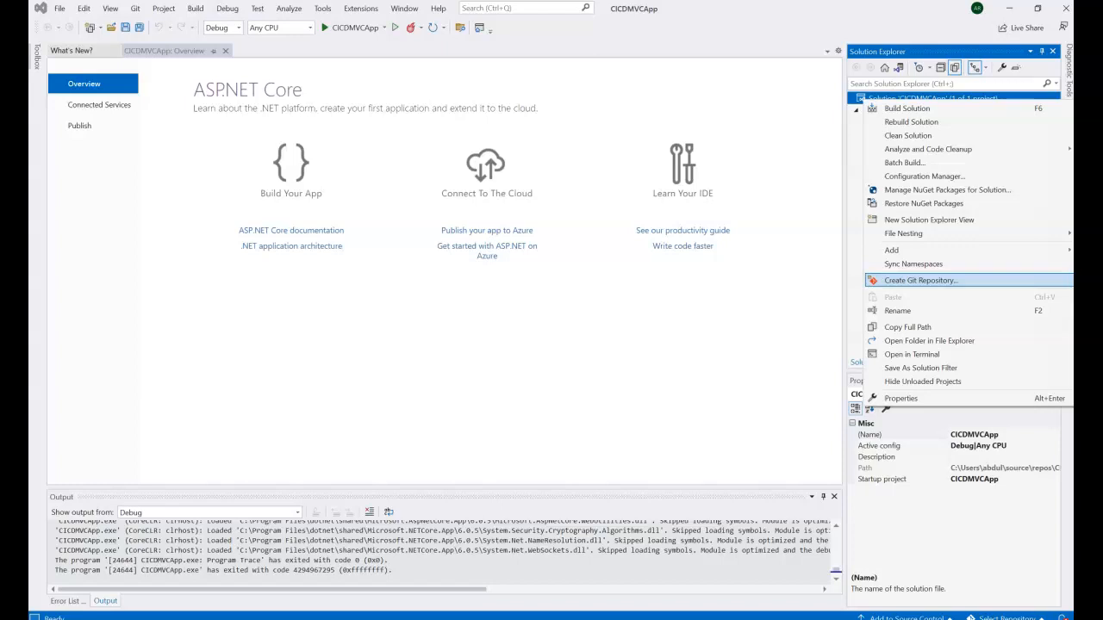
pyautogui.click(921, 281)
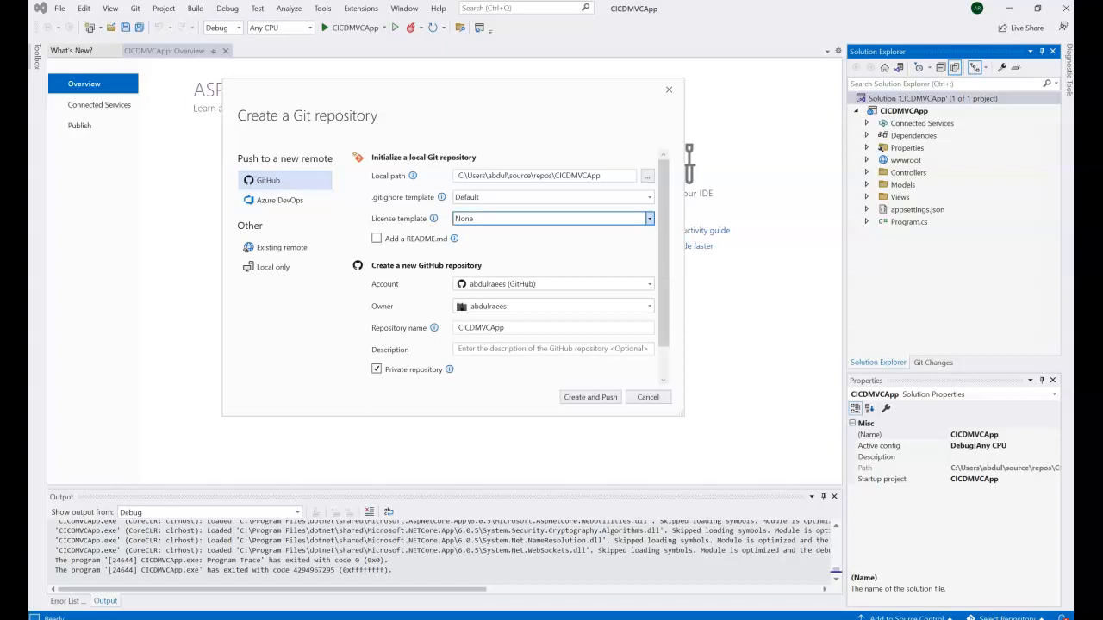
pyautogui.scroll(-1, 569, 306)
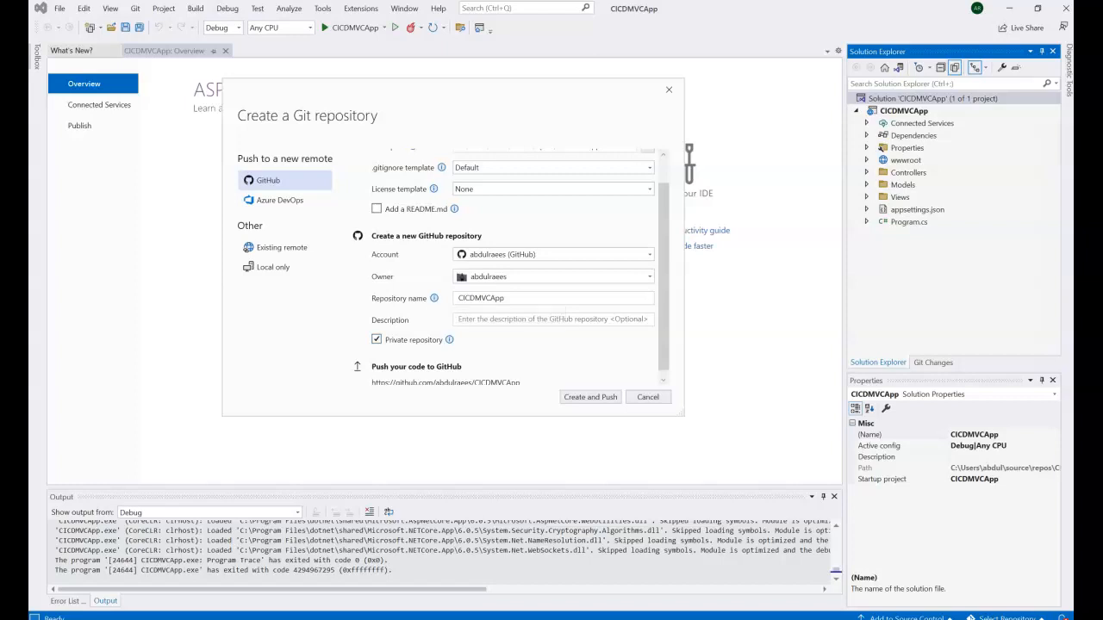
pyautogui.click(377, 339)
pyautogui.scroll(-1, 508, 267)
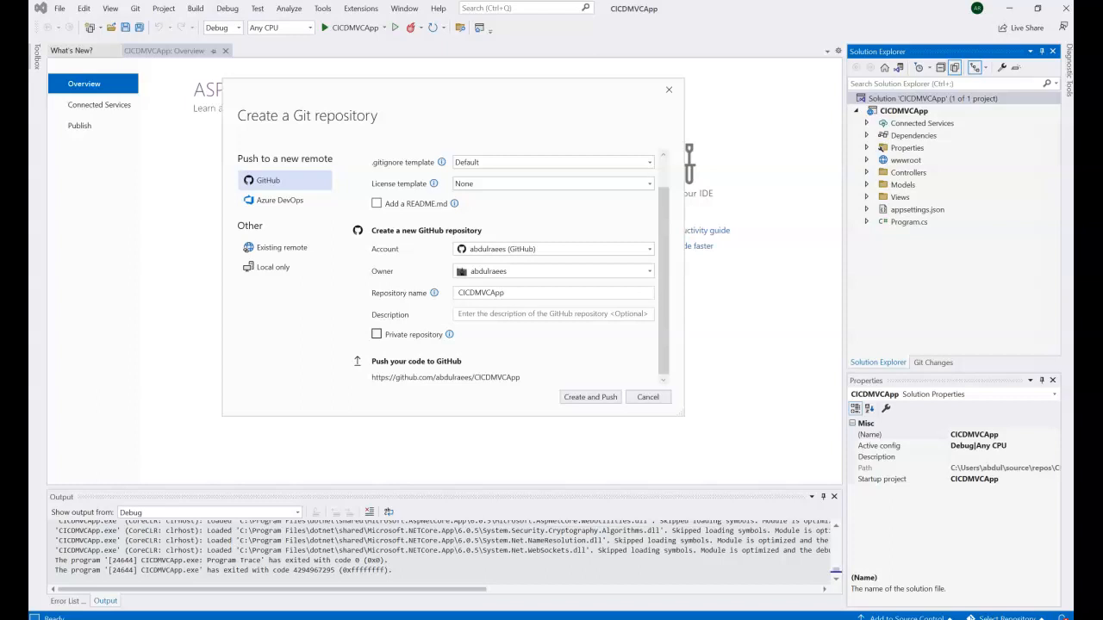
pyautogui.click(590, 397)
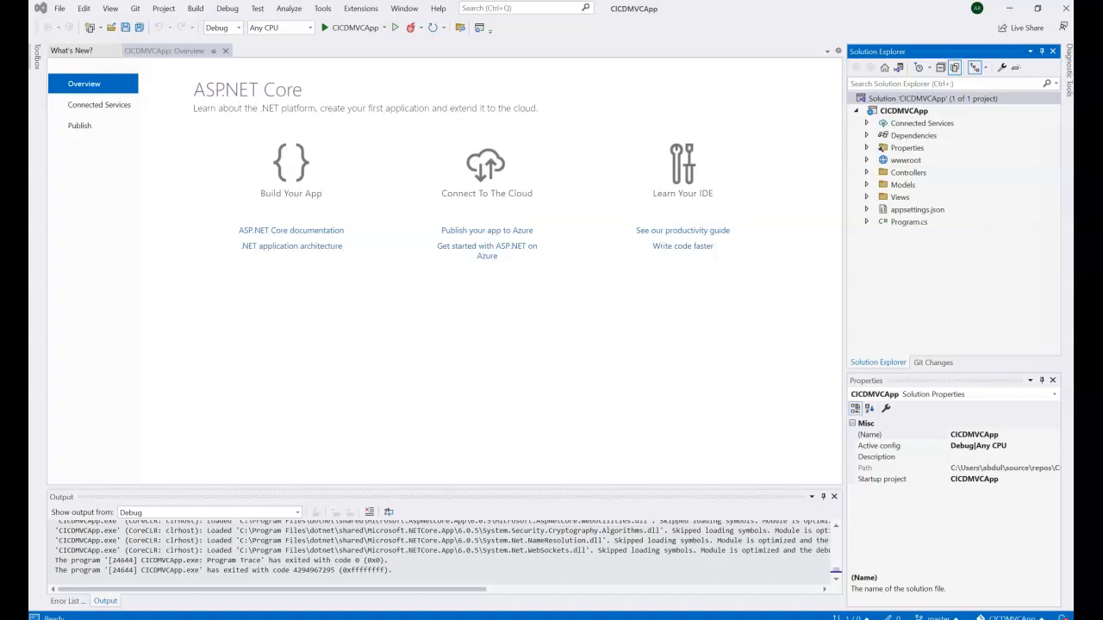
# Step: Show Source Control - Git in the Output pane to review the commit and push messages
pyautogui.click(206, 550)
pyautogui.scroll(-2, 207, 551)
pyautogui.scroll(1, 206, 551)
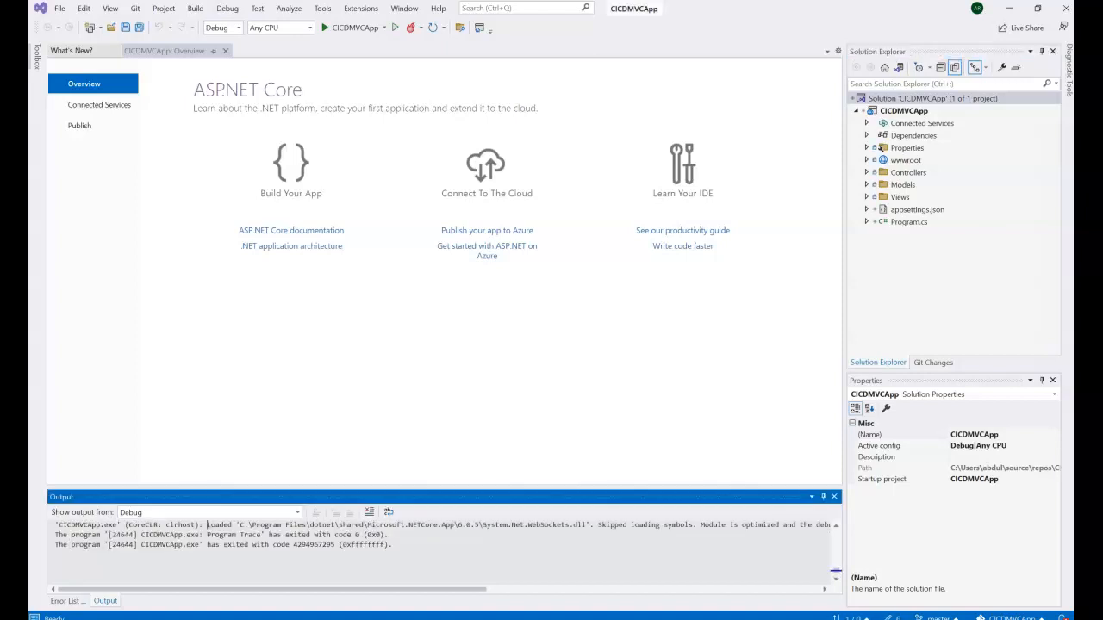
pyautogui.scroll(1, 207, 551)
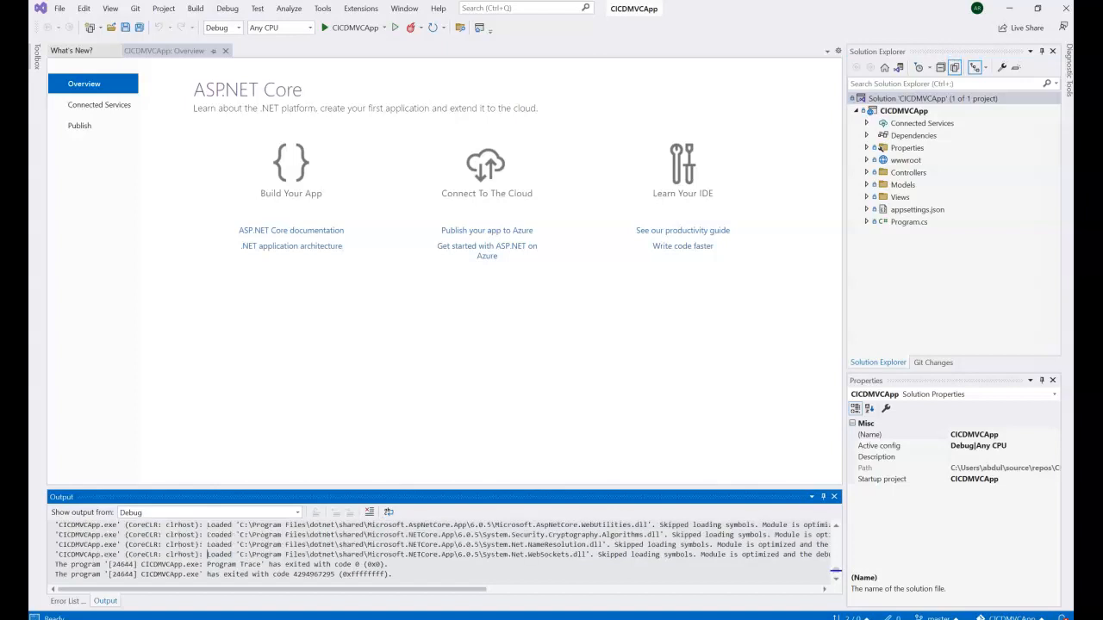
pyautogui.click(210, 512)
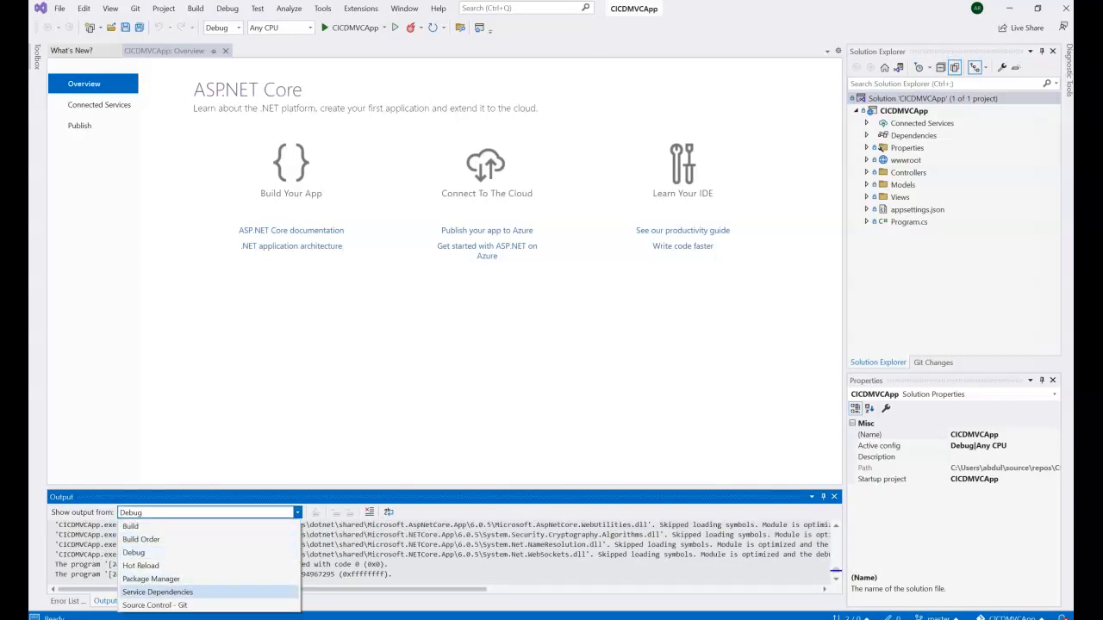
pyautogui.click(156, 606)
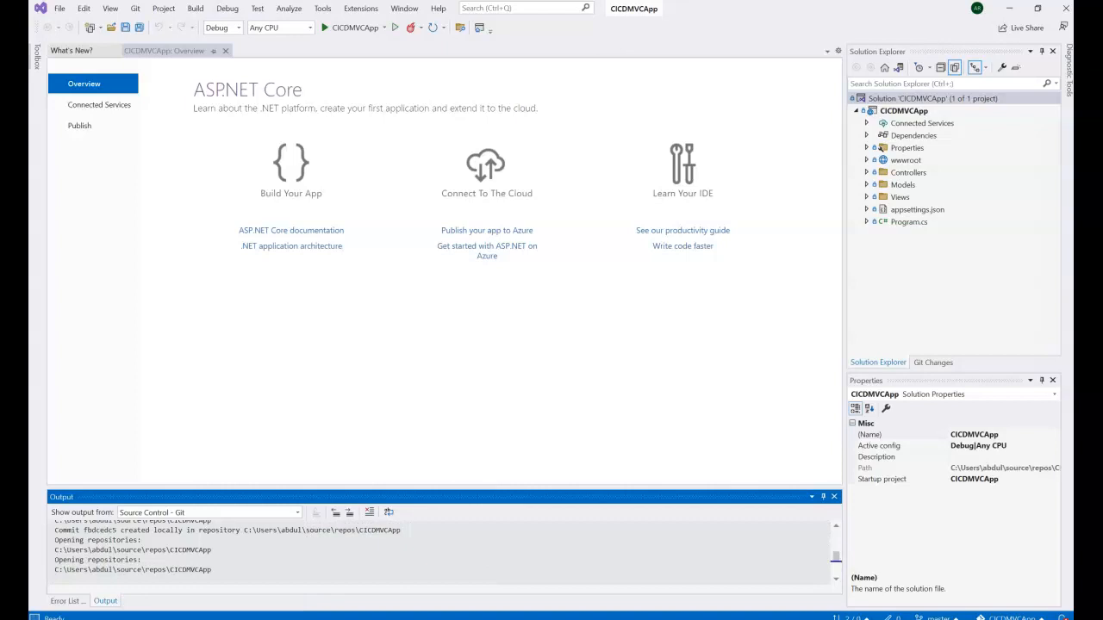
pyautogui.scroll(-2, 438, 553)
pyautogui.scroll(1, 437, 553)
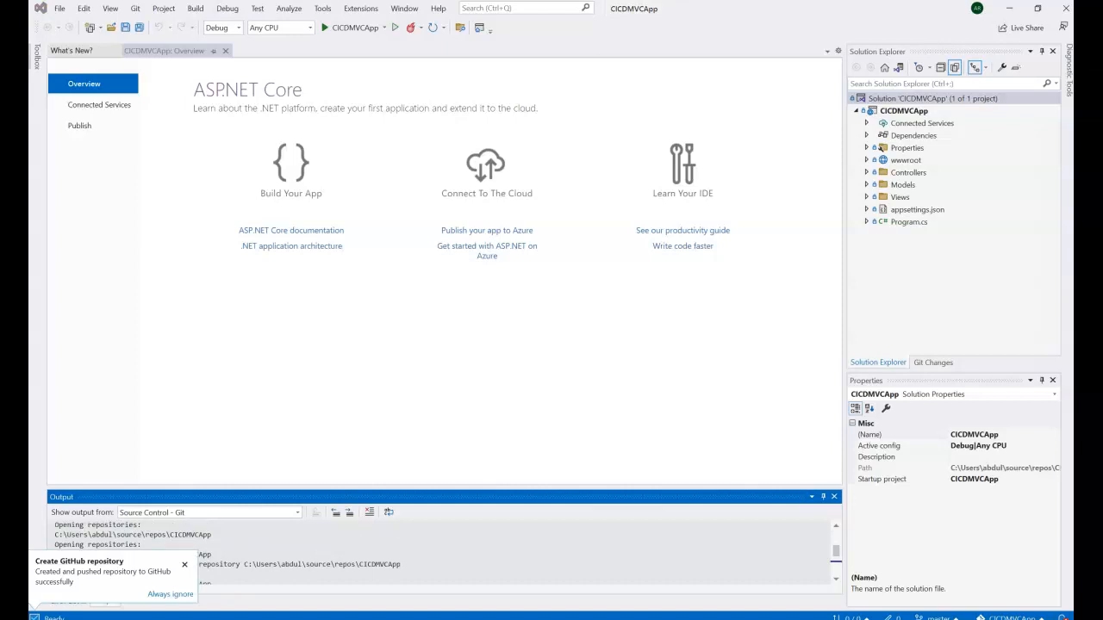
pyautogui.click(933, 98)
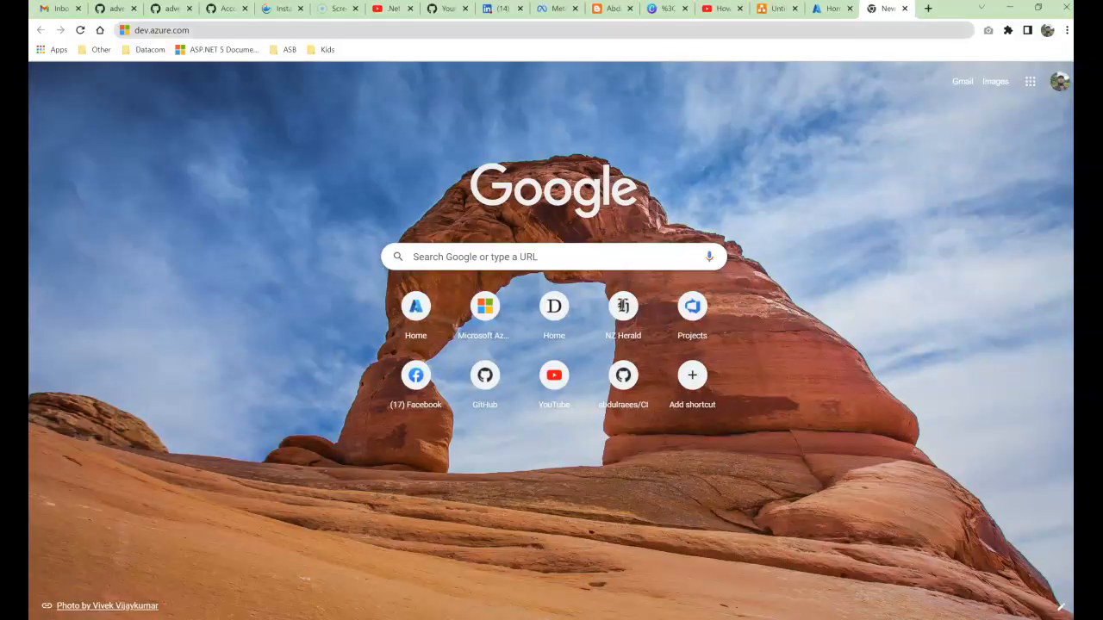
# Step: Go to dev.azure.com and dismiss Microsoft's survey invitation
pyautogui.hotkey('ctrl', 'l')
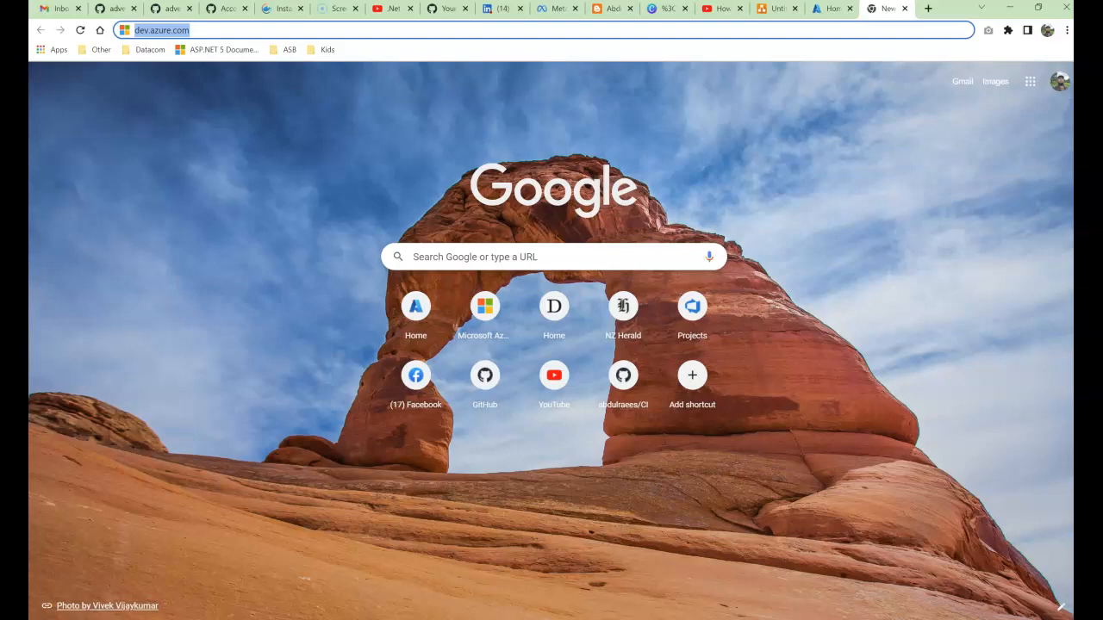
pyautogui.press('Return')
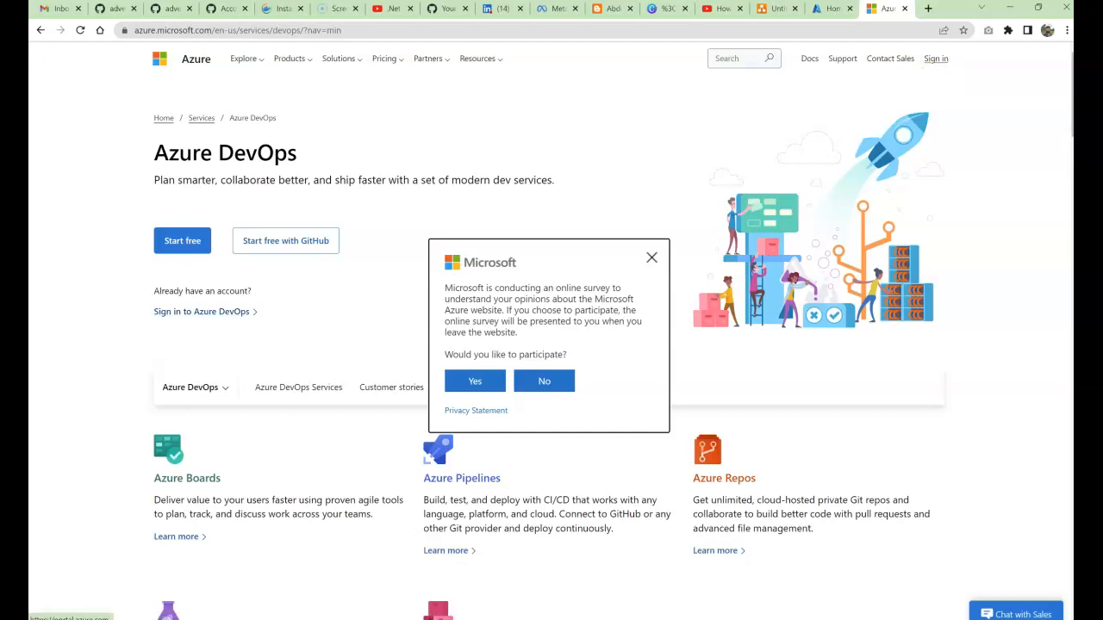
pyautogui.click(651, 258)
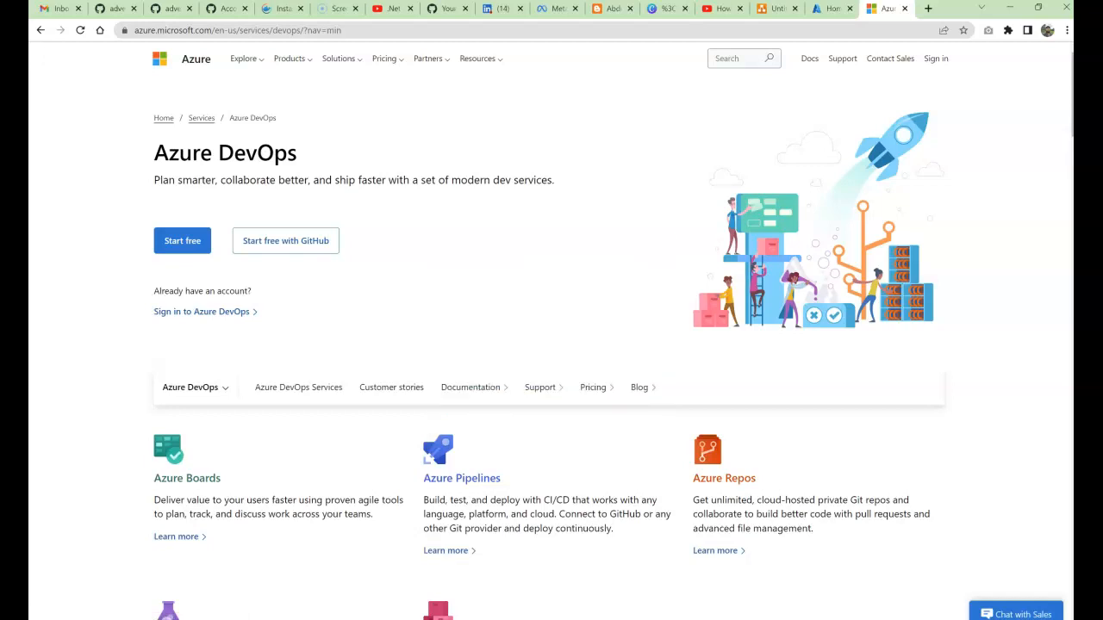
# Step: Sign in to Azure DevOps and open the BazaarApp project
pyautogui.click(202, 311)
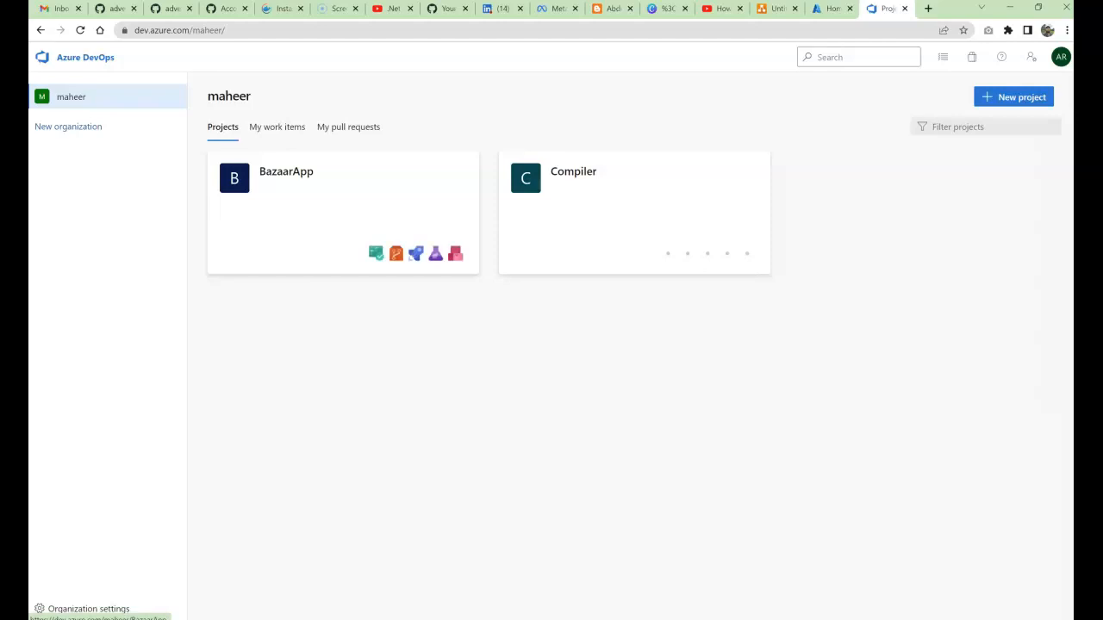
pyautogui.click(286, 172)
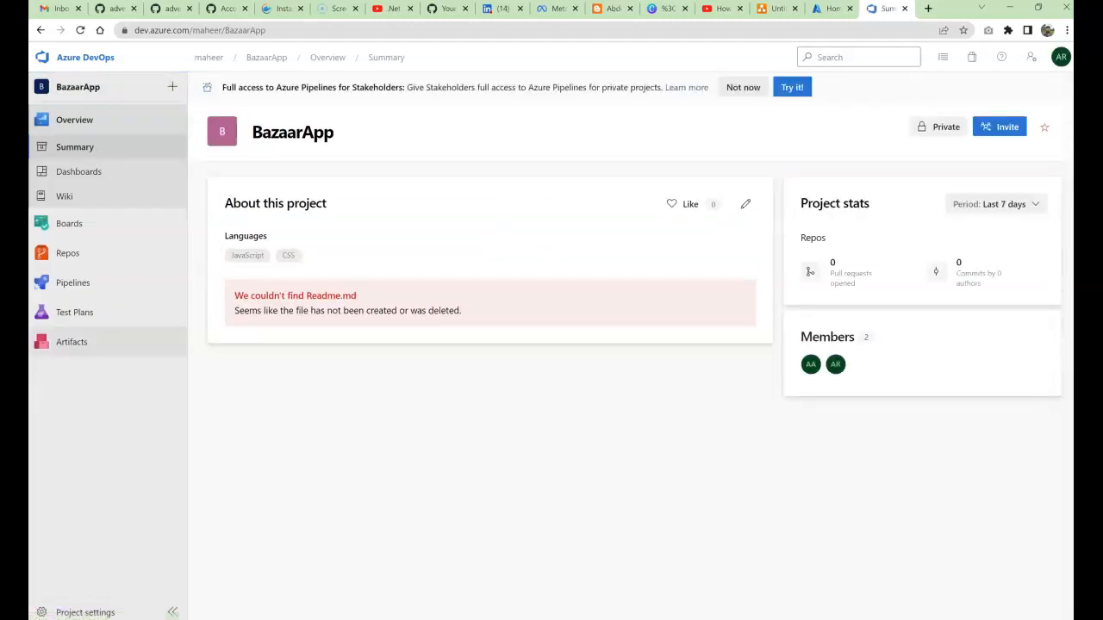
# Step: Check the Boards, Repos and Pipelines entries, then open BazaarApp's Project settings
pyautogui.moveTo(78, 224)
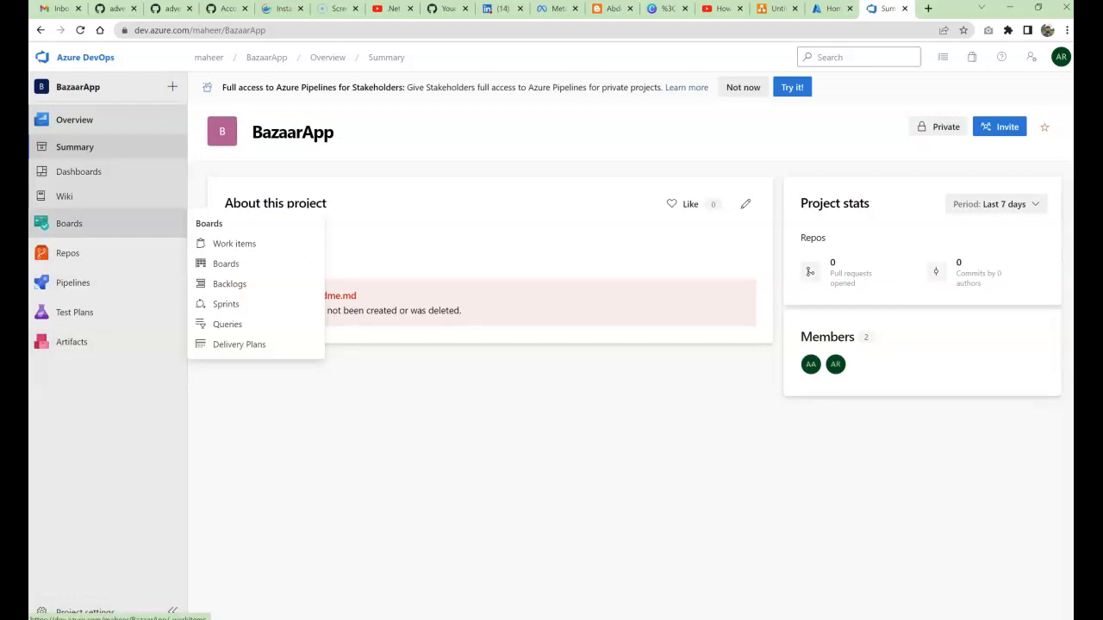
pyautogui.moveTo(69, 254)
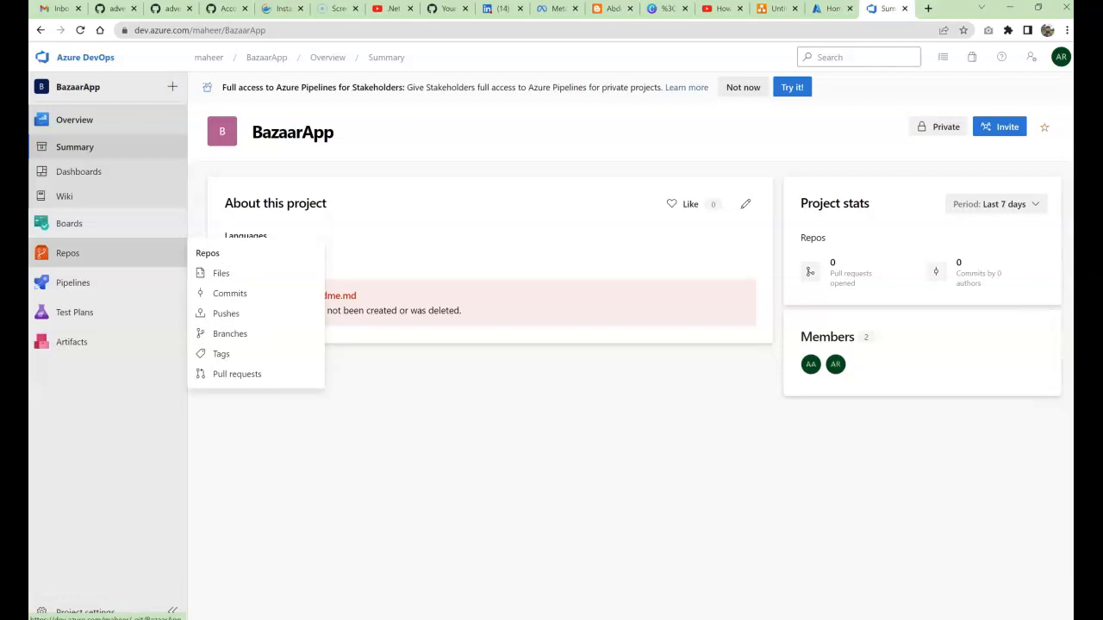
pyautogui.moveTo(72, 283)
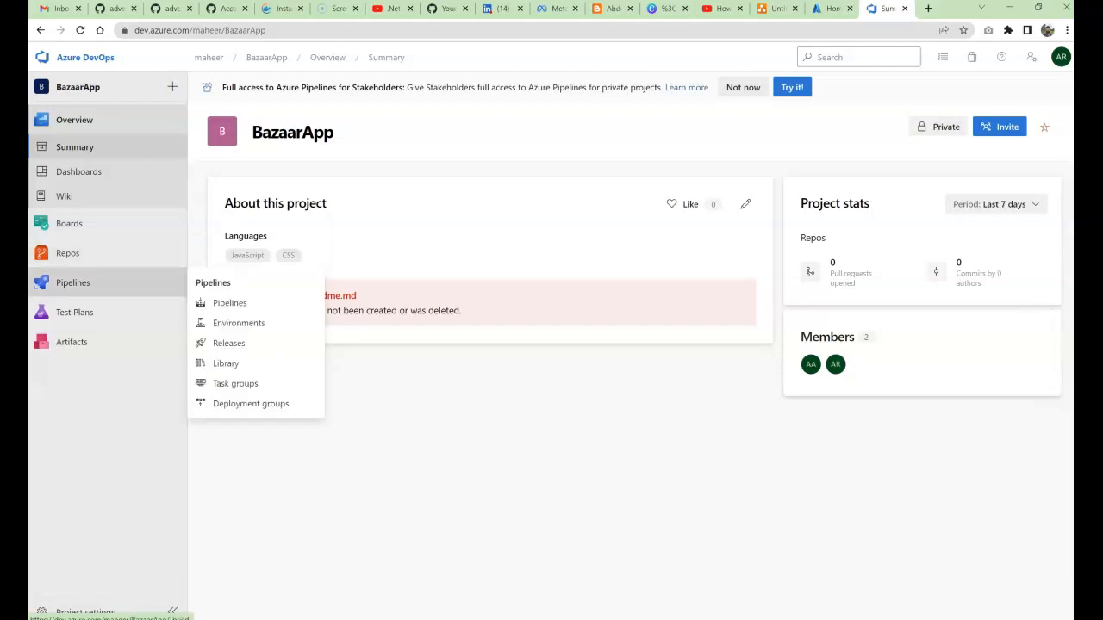
pyautogui.moveTo(74, 312)
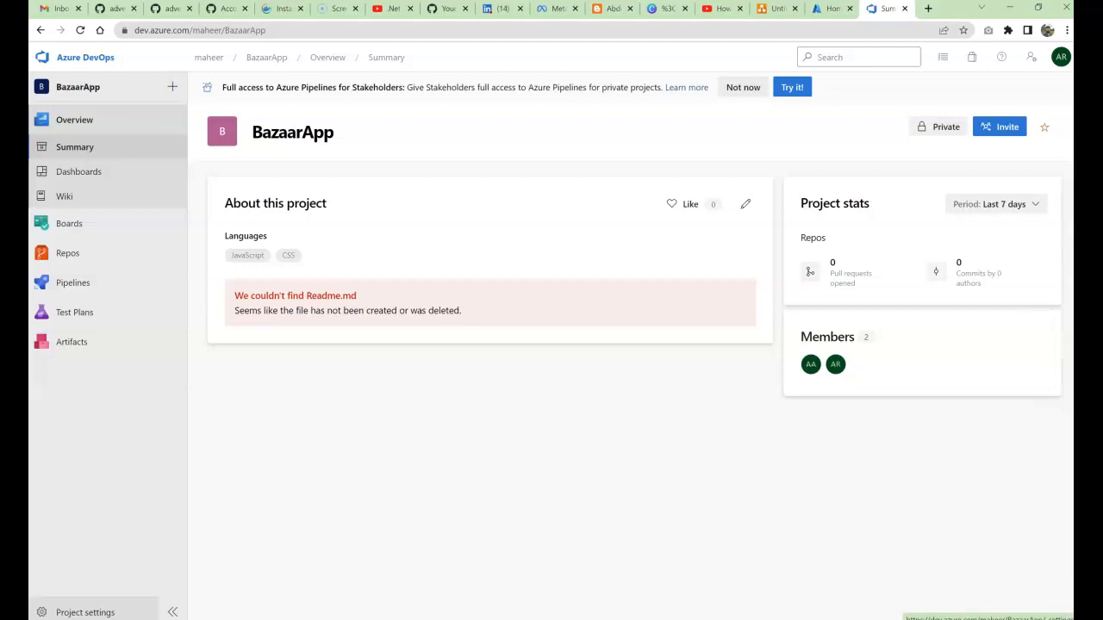
pyautogui.click(85, 612)
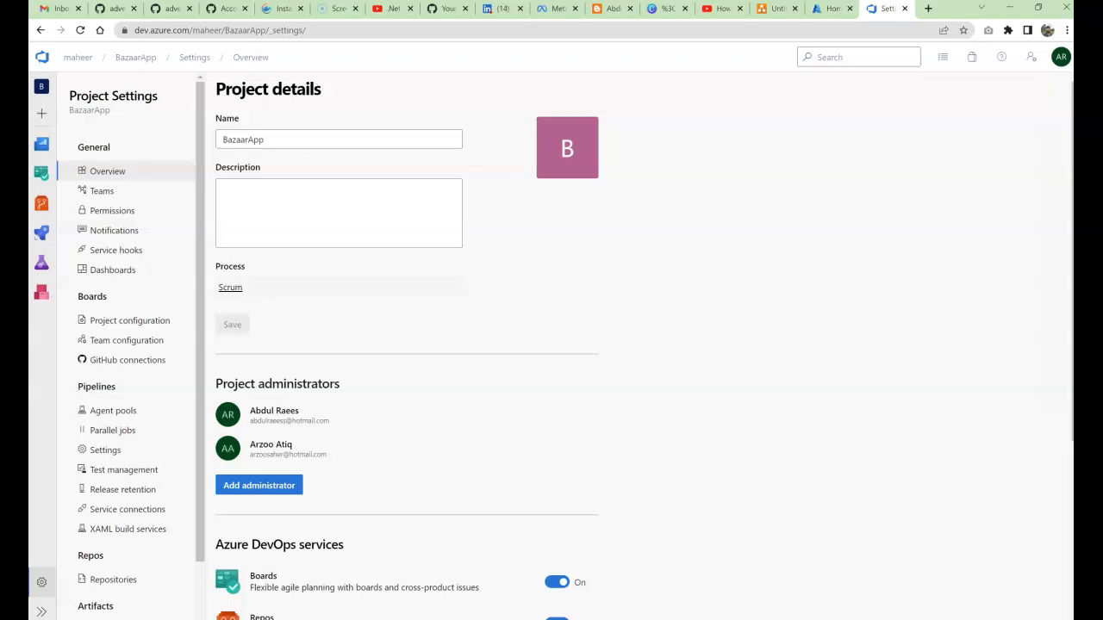
# Step: Go to Service connections under Pipelines and start a new service connection
pyautogui.click(128, 509)
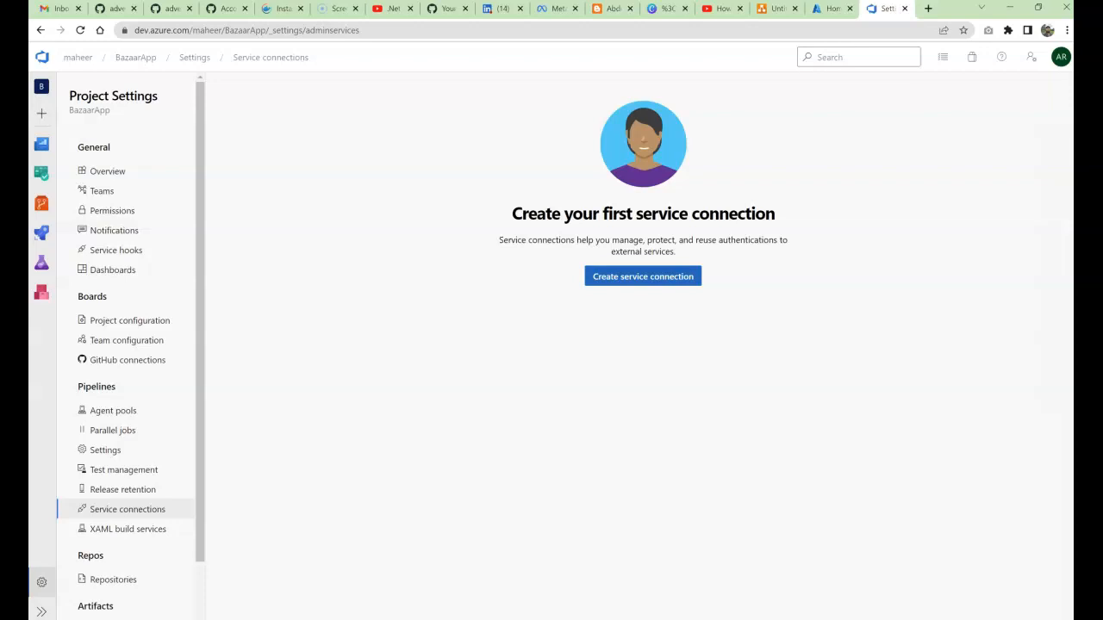
pyautogui.click(643, 276)
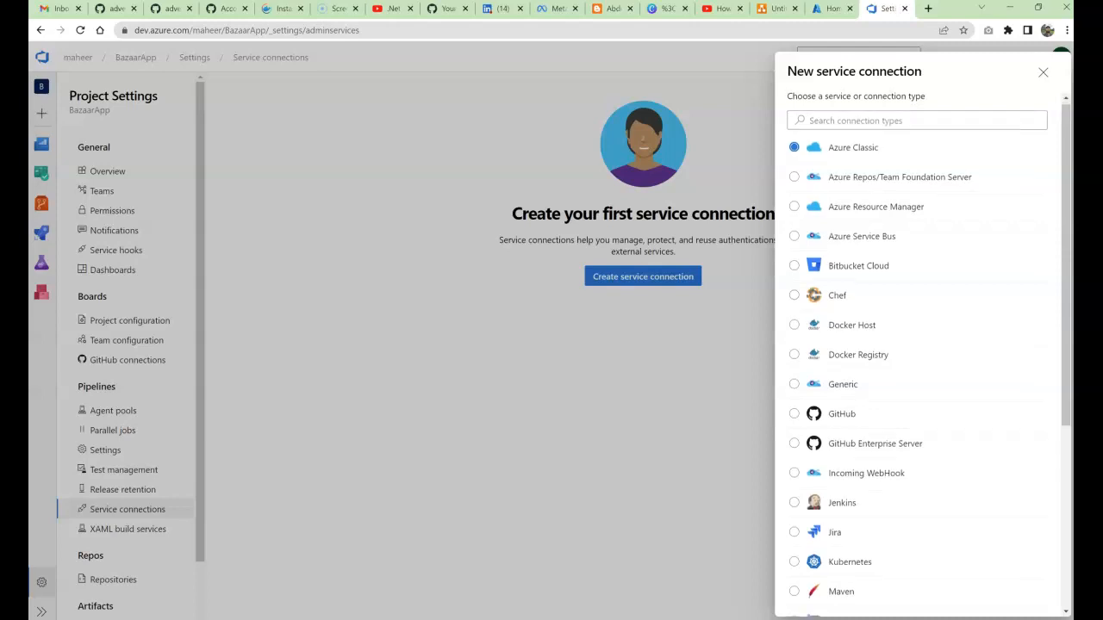
# Step: Pick GitHub as the new service connection type and continue to its details form
pyautogui.scroll(-5, 917, 345)
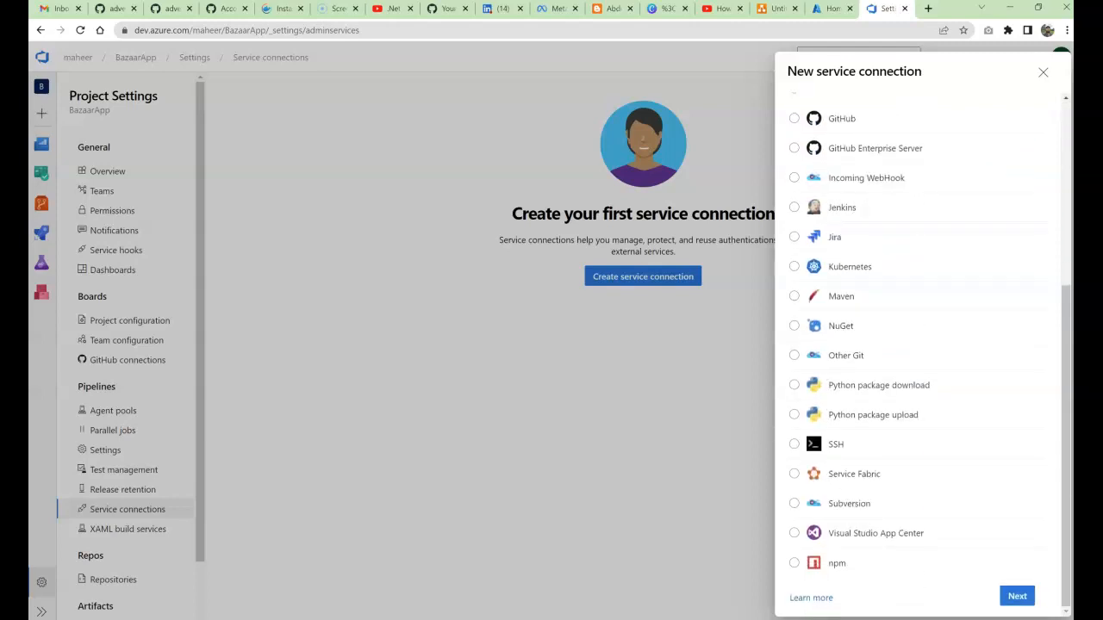
pyautogui.scroll(5, 917, 344)
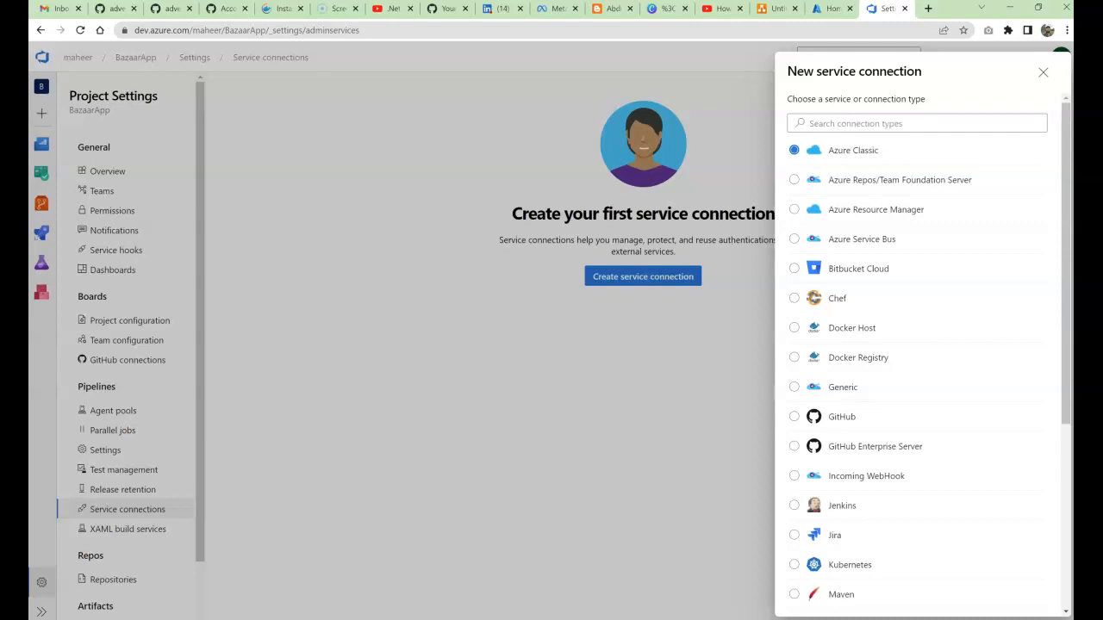
pyautogui.click(795, 417)
pyautogui.scroll(-3, 918, 344)
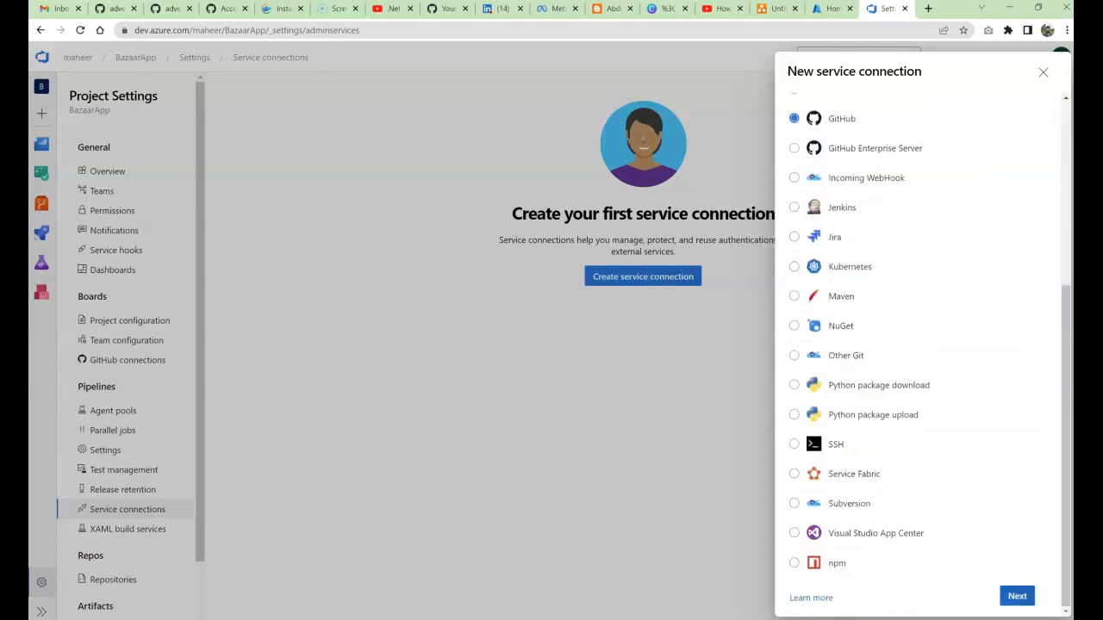
pyautogui.click(1016, 596)
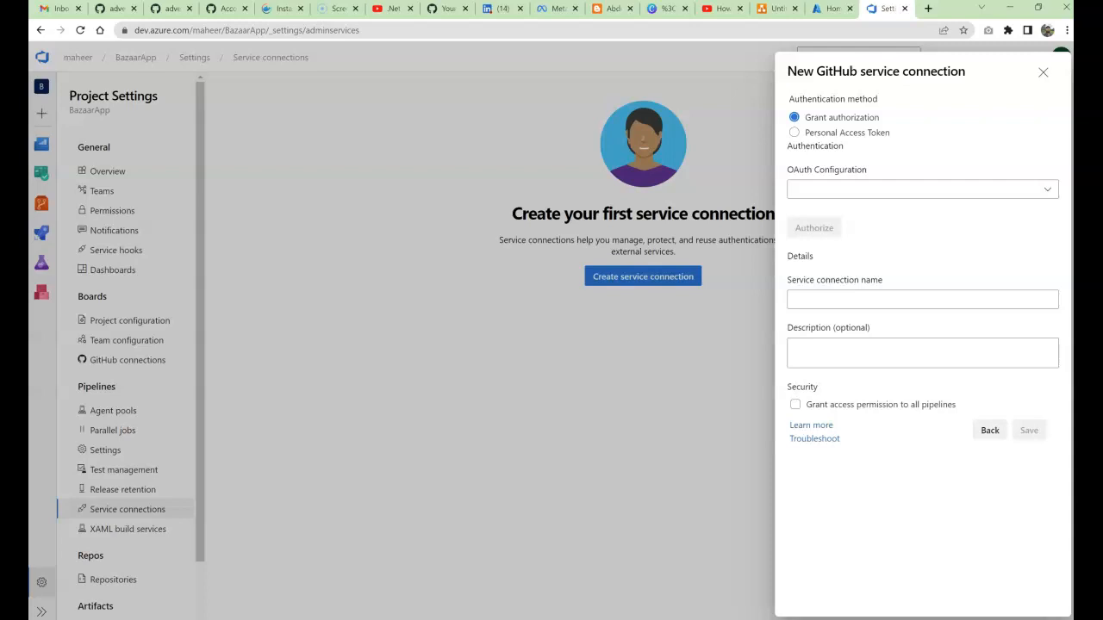
# Step: Name the connection 'GithubCI-CD' and grant access permission to all pipelines
pyautogui.click(922, 300)
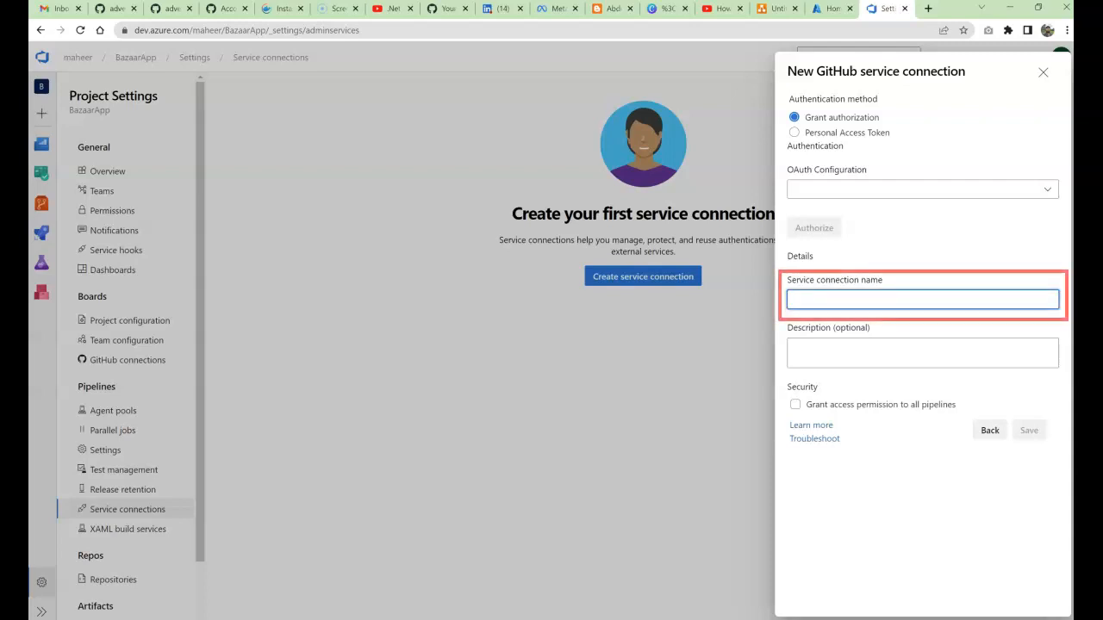
pyautogui.click(922, 354)
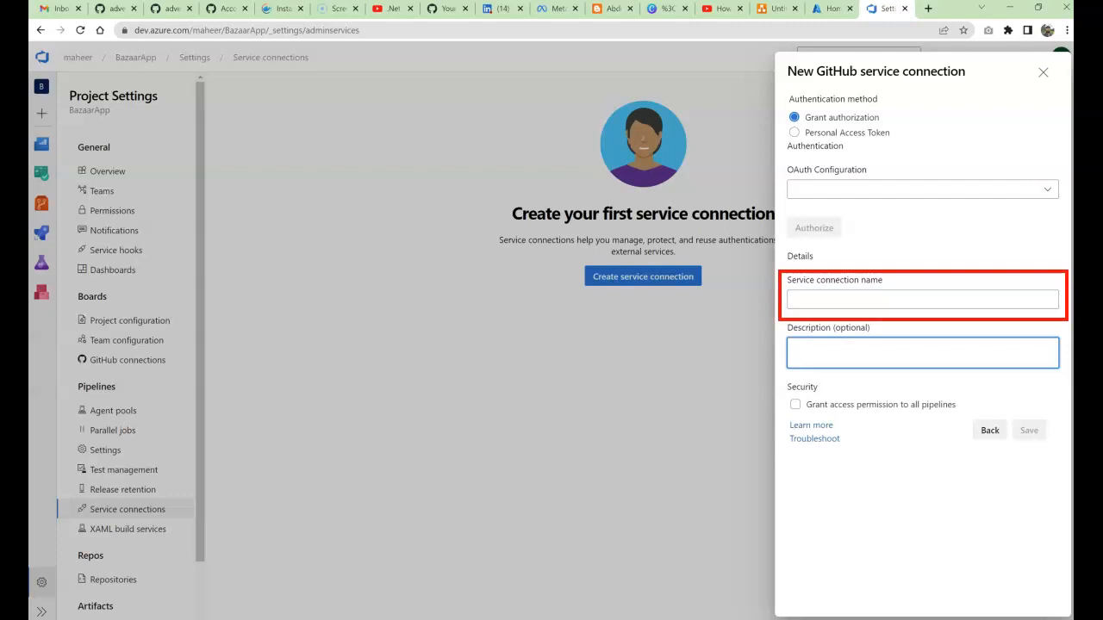
pyautogui.click(922, 300)
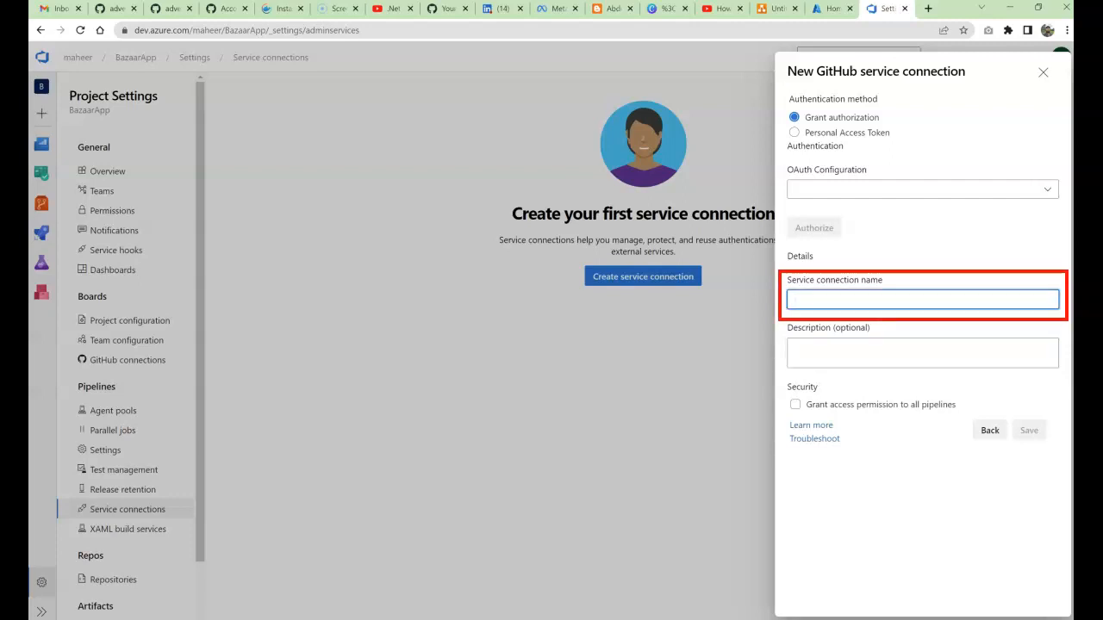
pyautogui.write('GithubCI-CD')
pyautogui.click(796, 348)
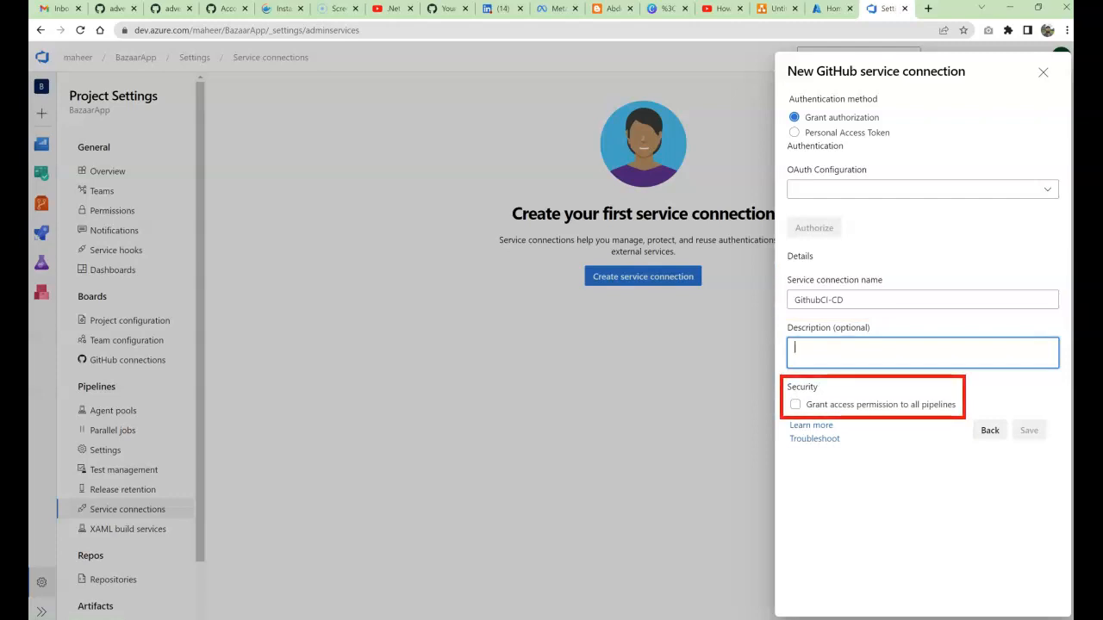
pyautogui.click(795, 405)
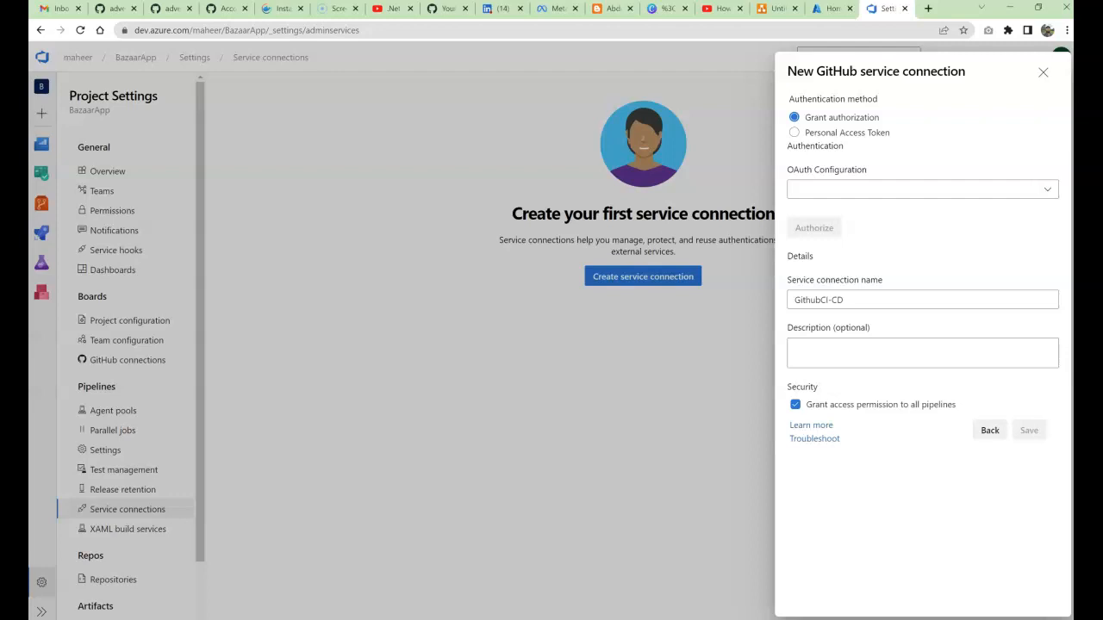
# Step: Authorize GitHub using the AzurePipelines OAuth configuration
pyautogui.click(923, 189)
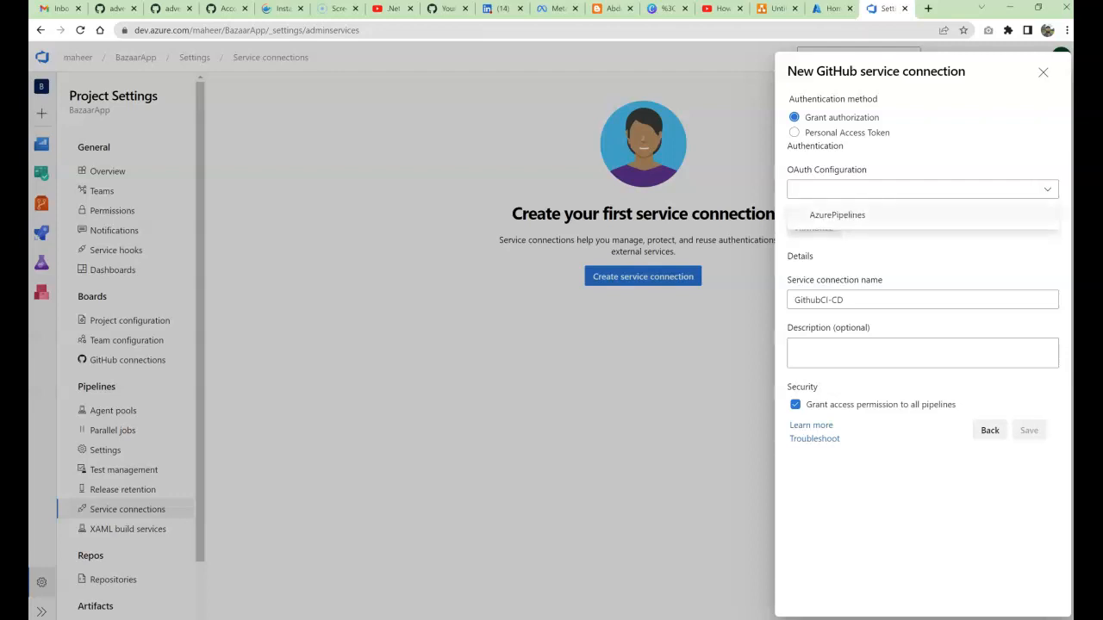
pyautogui.click(837, 215)
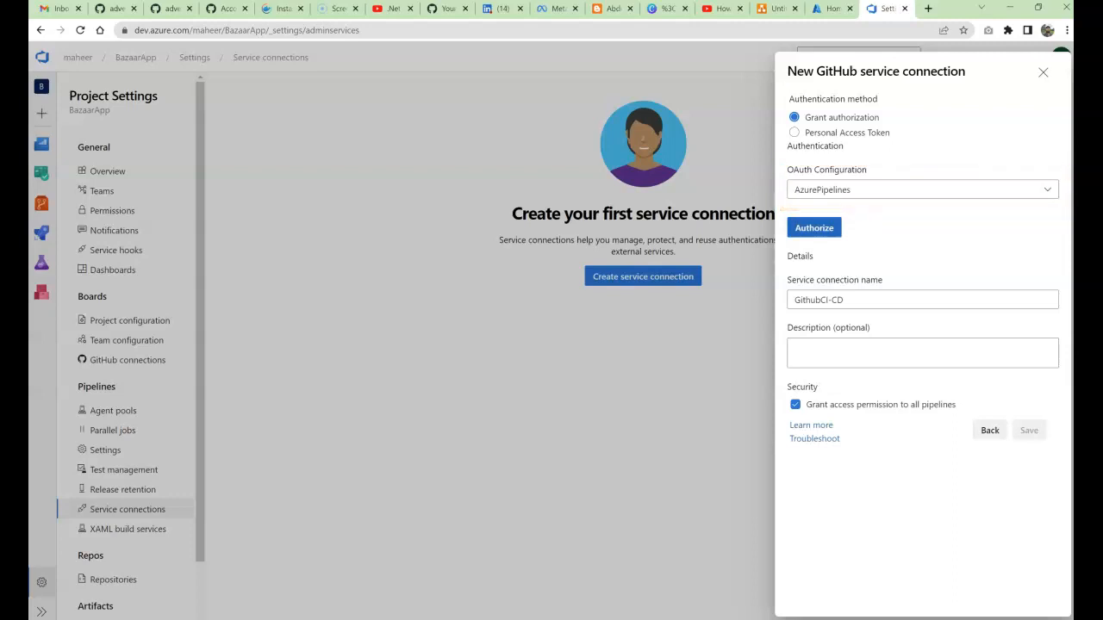
pyautogui.click(813, 228)
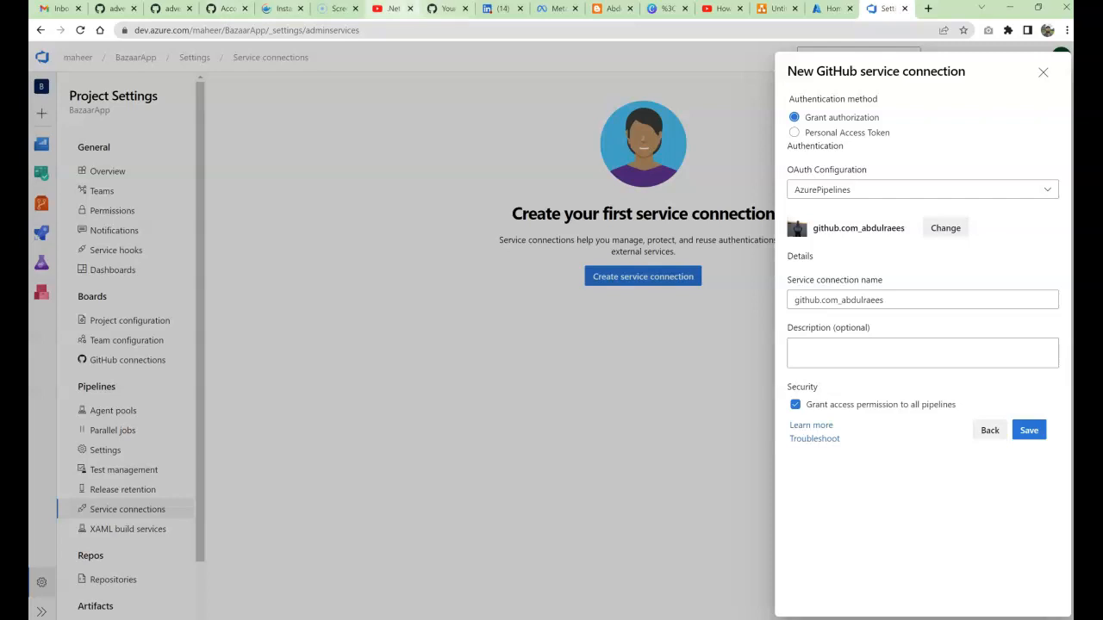
# Step: Replace the auto-filled connection name with 'GitHubCI-CD' and save the connection
pyautogui.click(443, 9)
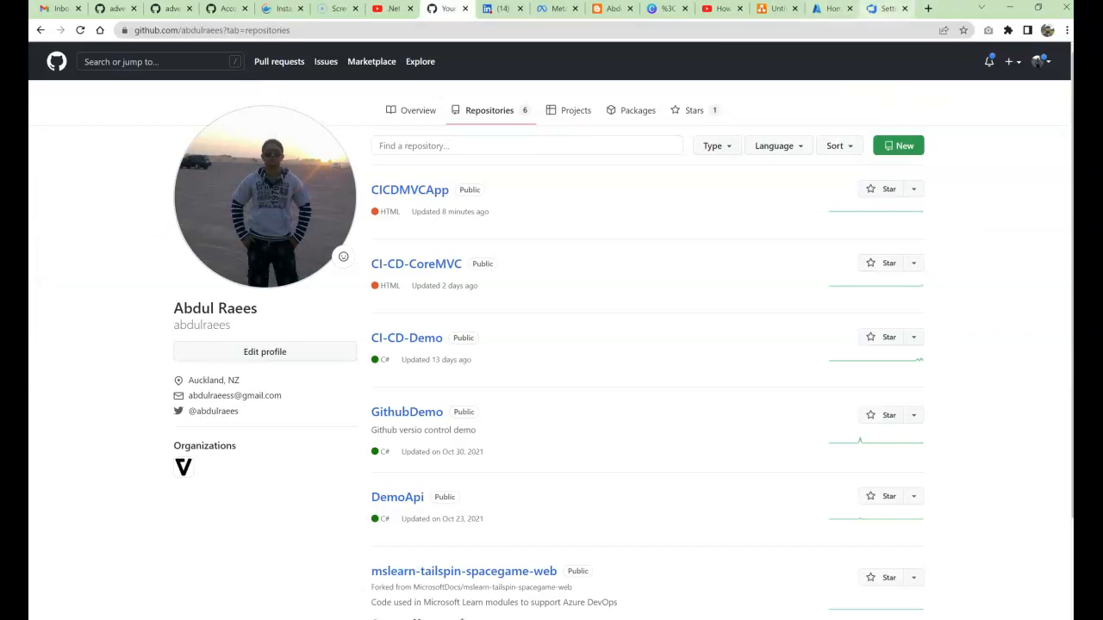
pyautogui.click(883, 8)
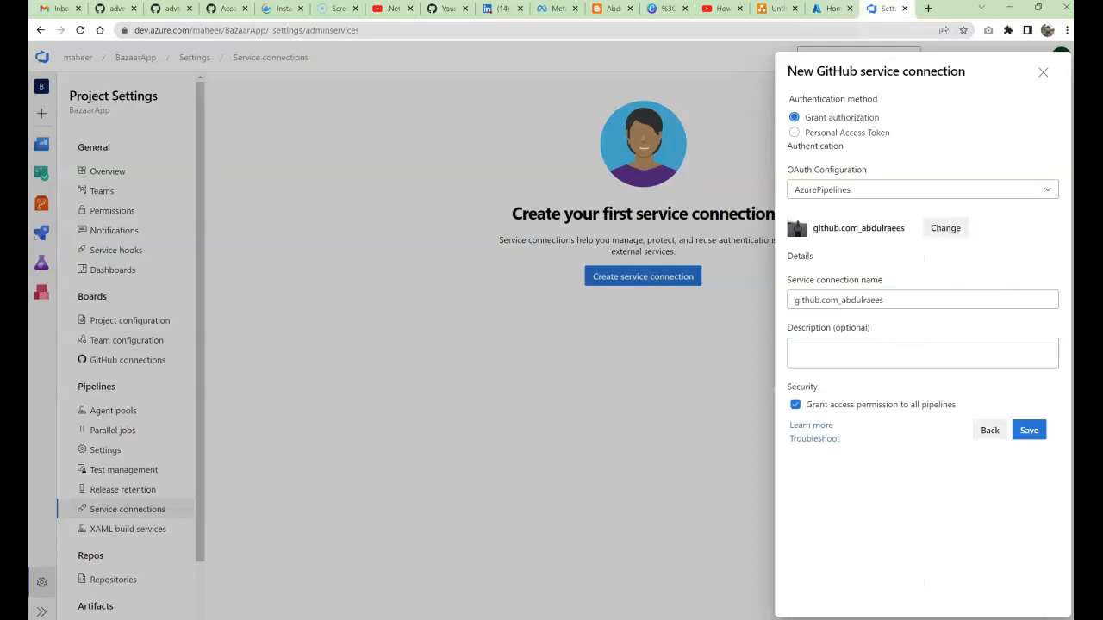
pyautogui.click(910, 300)
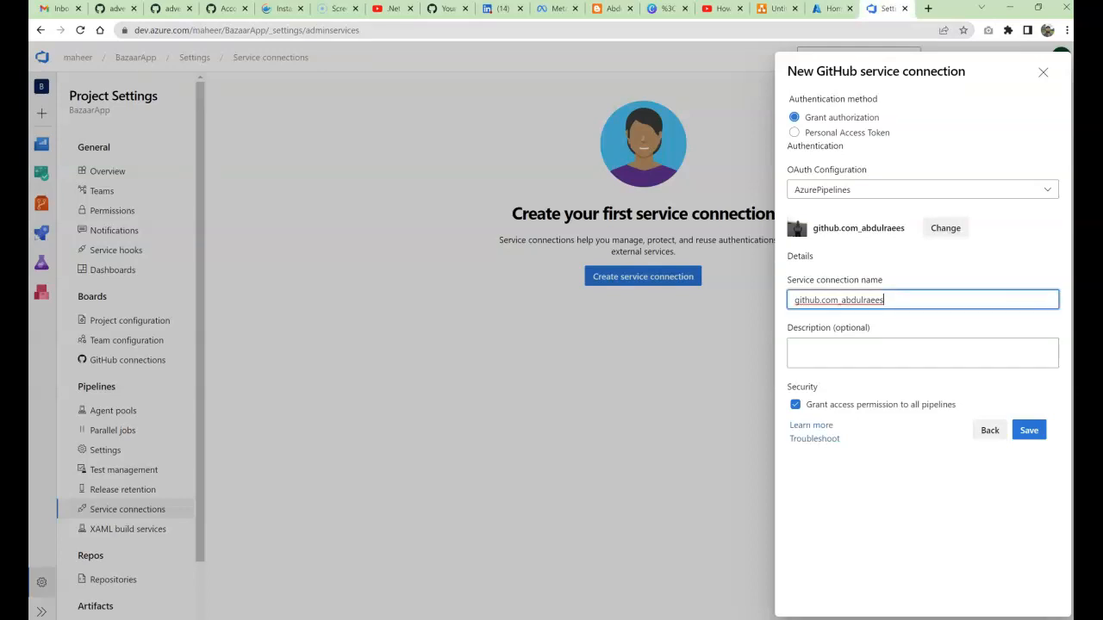
pyautogui.hotkey('ctrl', 'a')
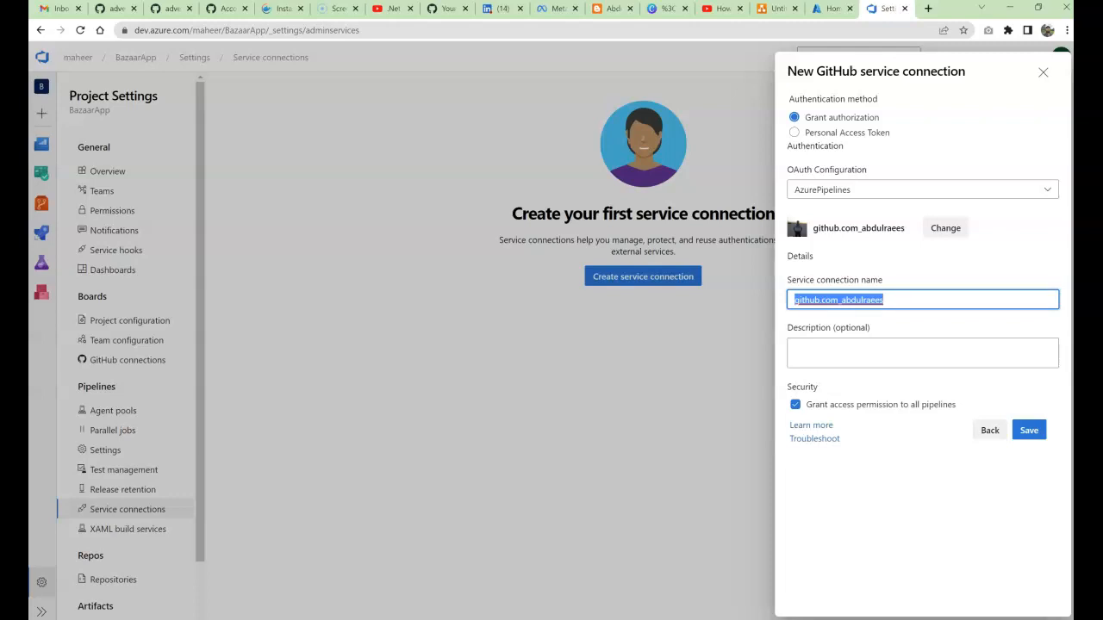
pyautogui.write('Git')
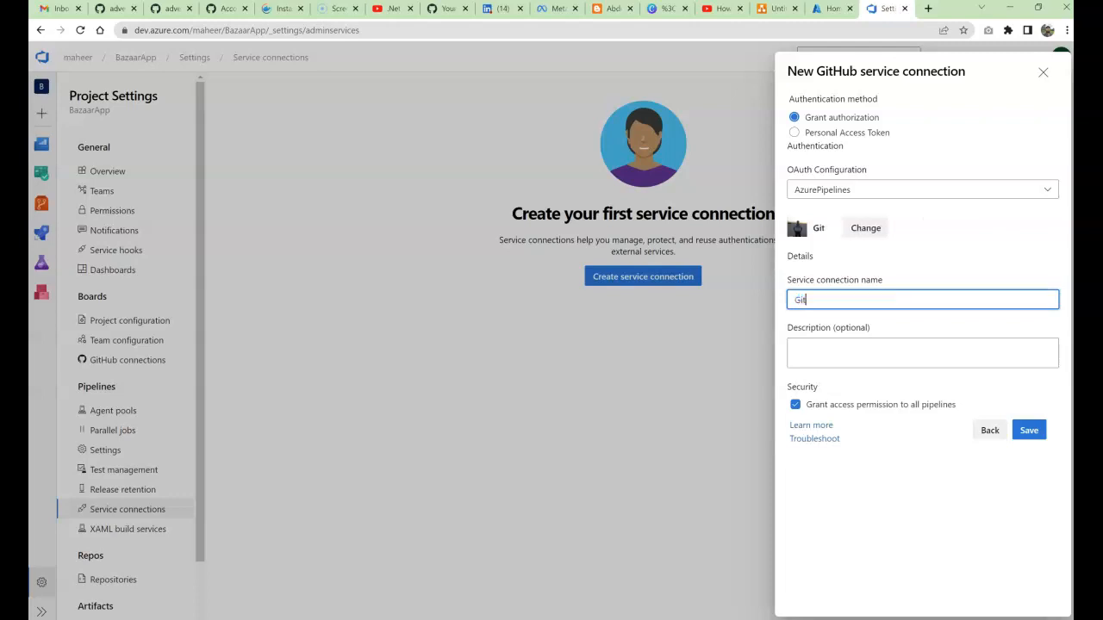
pyautogui.write('HubCI')
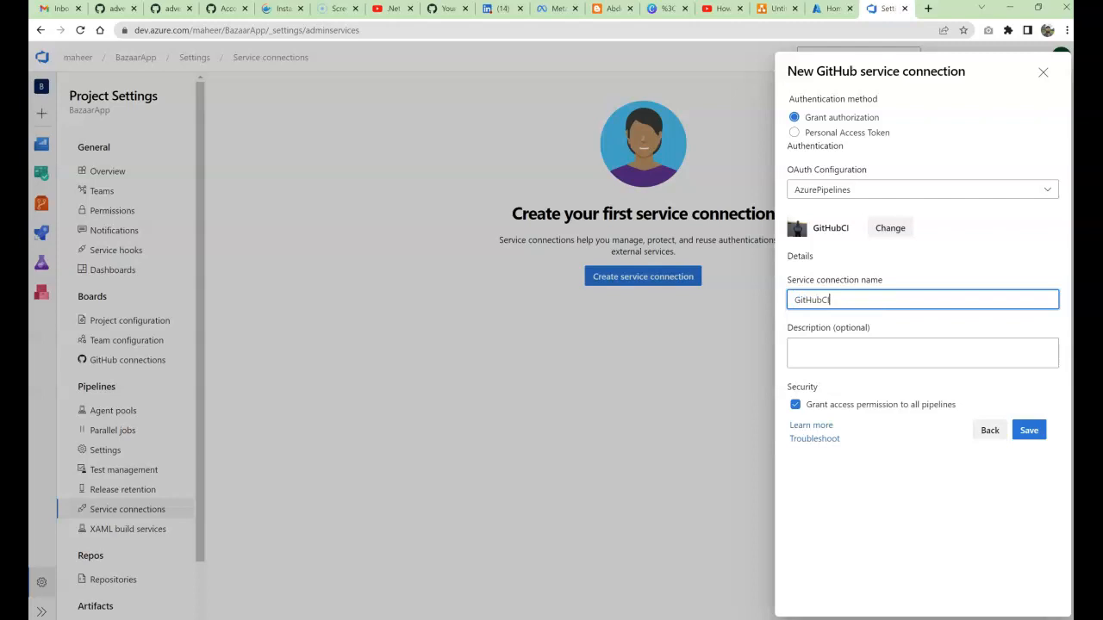
pyautogui.write('CD')
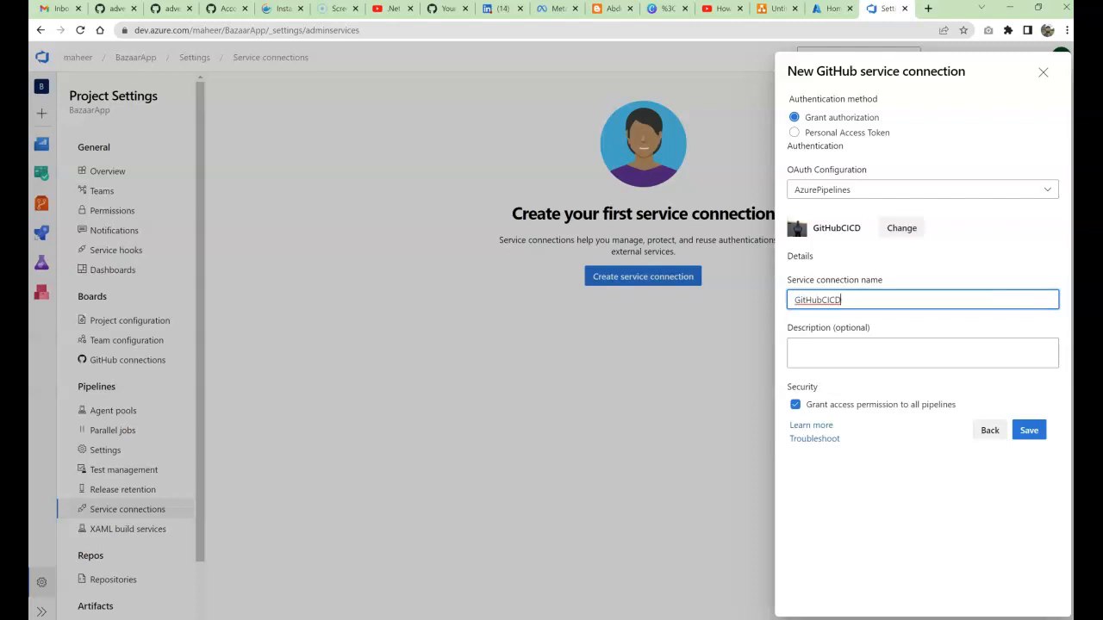
pyautogui.click(830, 300)
pyautogui.write('-')
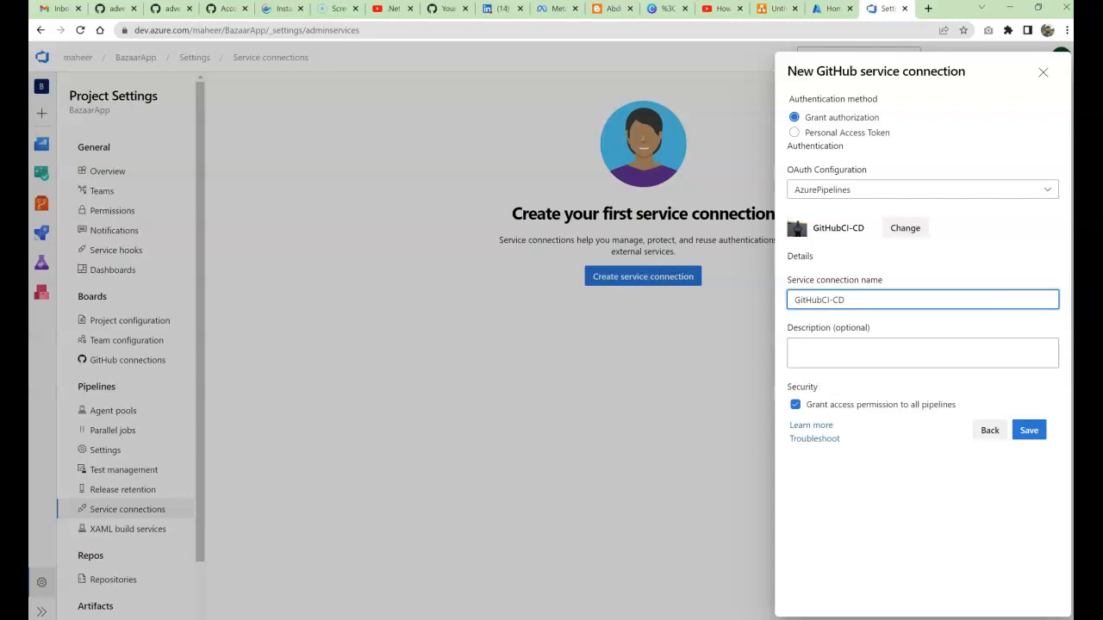
pyautogui.hotkey('alt', 'Tab')
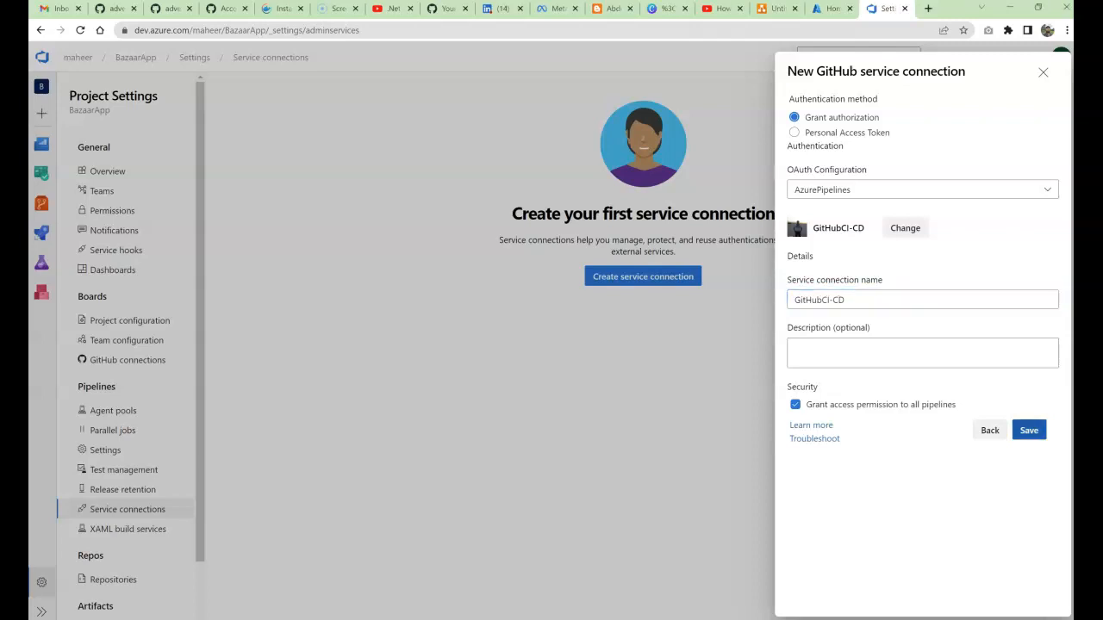
pyautogui.click(1028, 430)
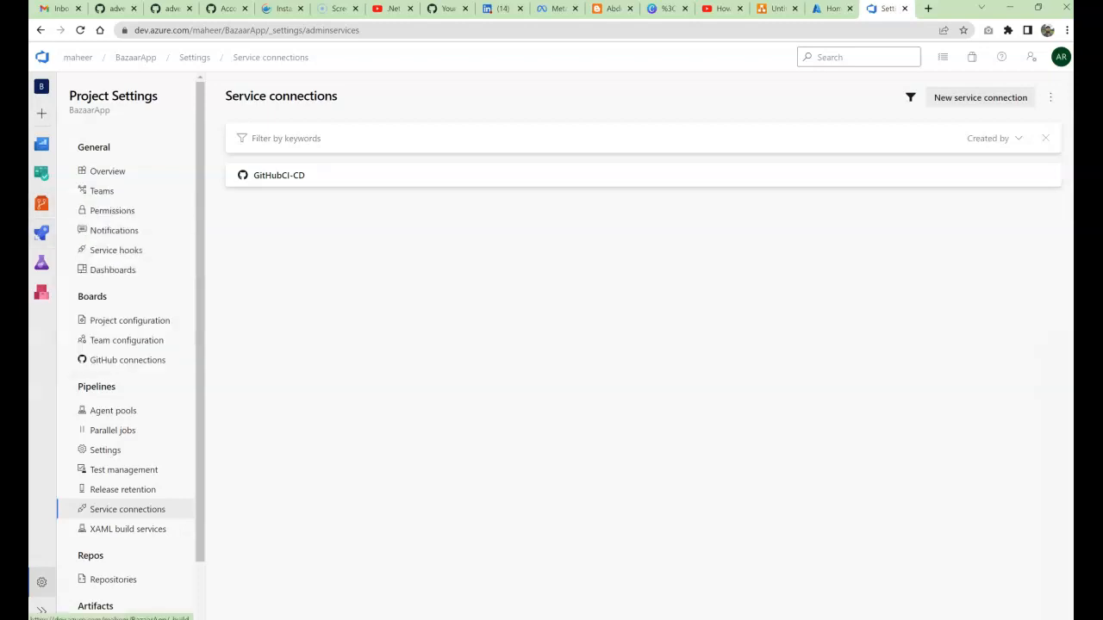
# Step: Go to the Pipelines page of the BazaarApp project
pyautogui.moveTo(41, 234)
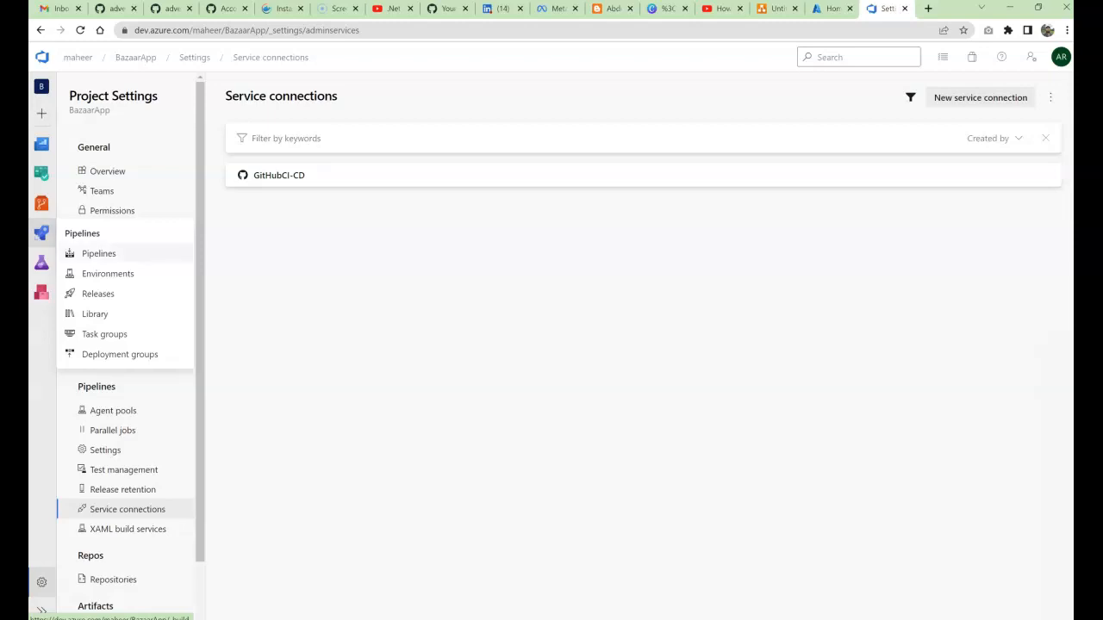
pyautogui.click(99, 253)
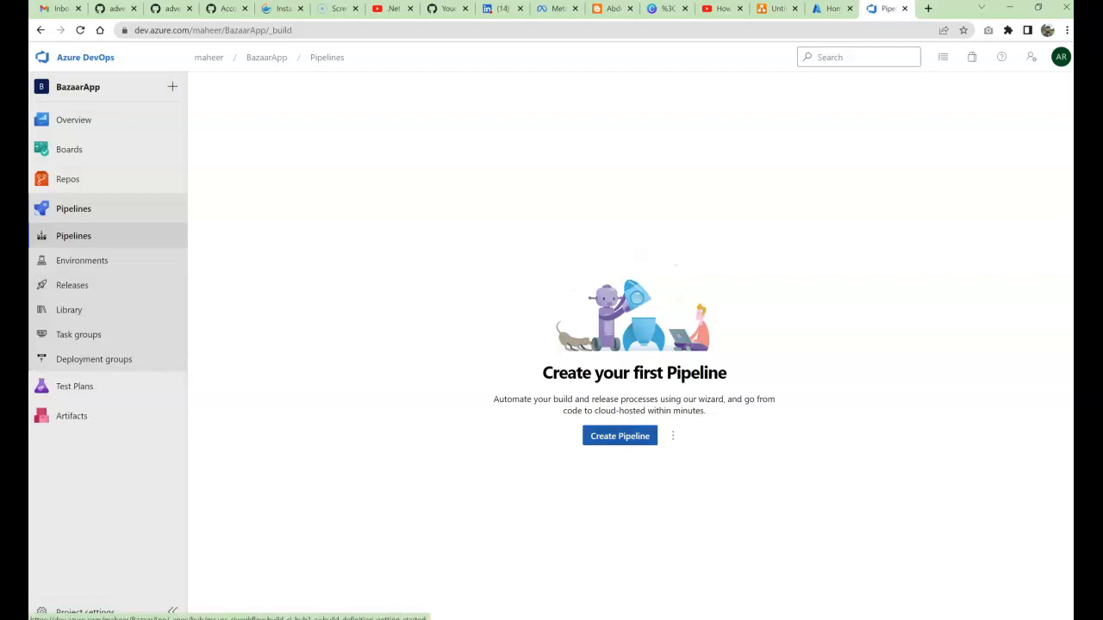
# Step: Start a new pipeline and switch to the classic editor without YAML
pyautogui.click(620, 436)
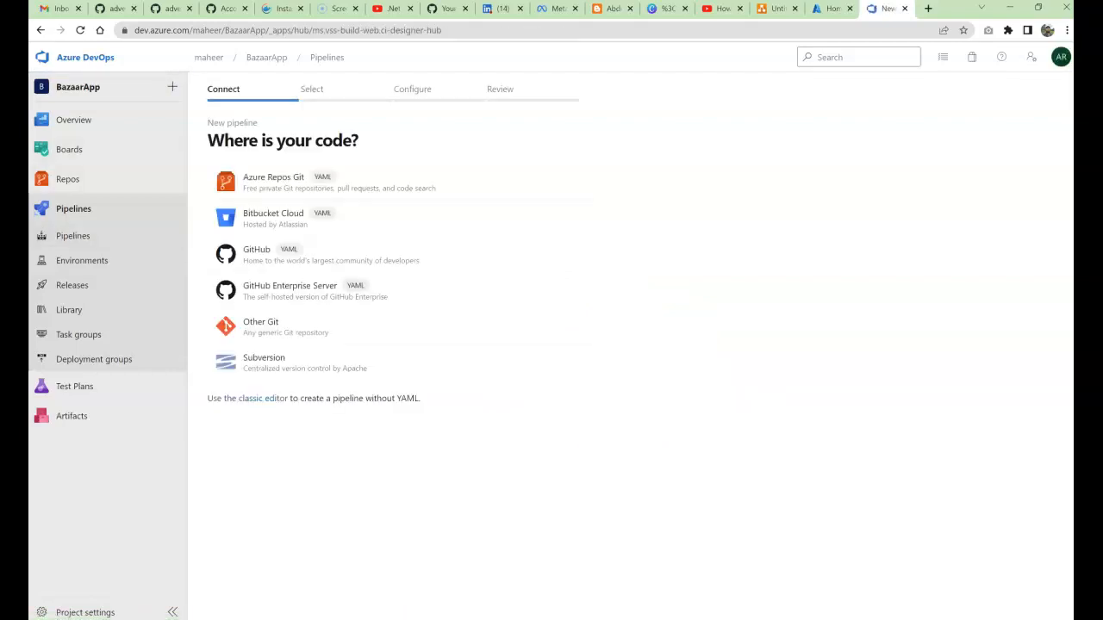
pyautogui.moveTo(208, 90); pyautogui.dragTo(240, 89)
pyautogui.click(240, 89)
pyautogui.moveTo(208, 90); pyautogui.dragTo(240, 90)
pyautogui.moveTo(308, 90); pyautogui.dragTo(321, 89)
pyautogui.moveTo(409, 90); pyautogui.dragTo(419, 90)
pyautogui.moveTo(491, 89); pyautogui.dragTo(513, 89)
pyautogui.moveTo(208, 398); pyautogui.dragTo(420, 398)
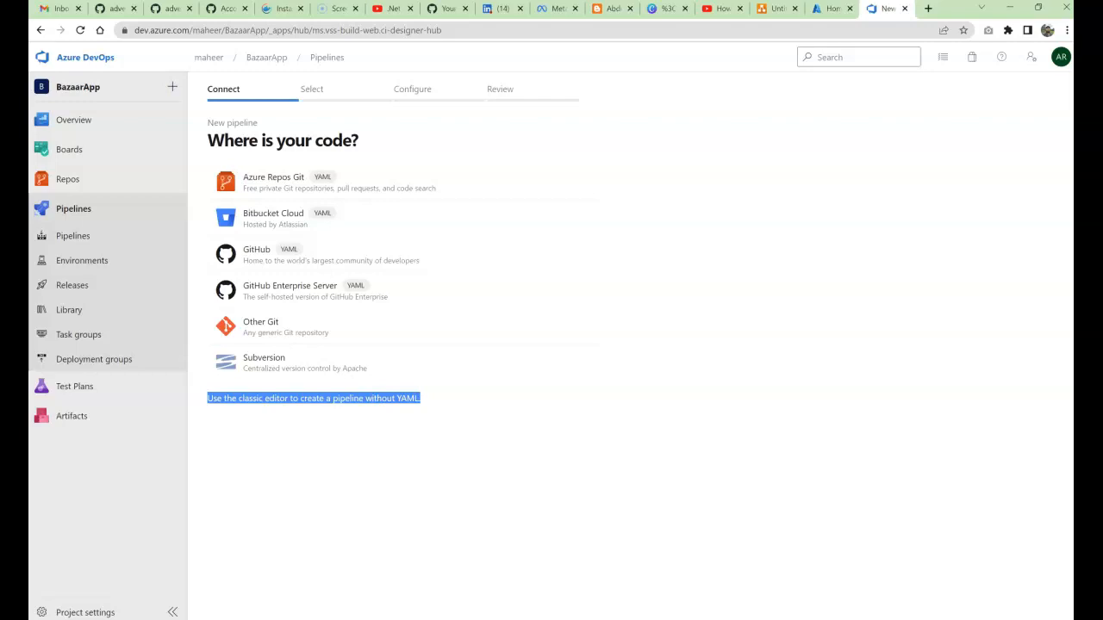
pyautogui.click(420, 399)
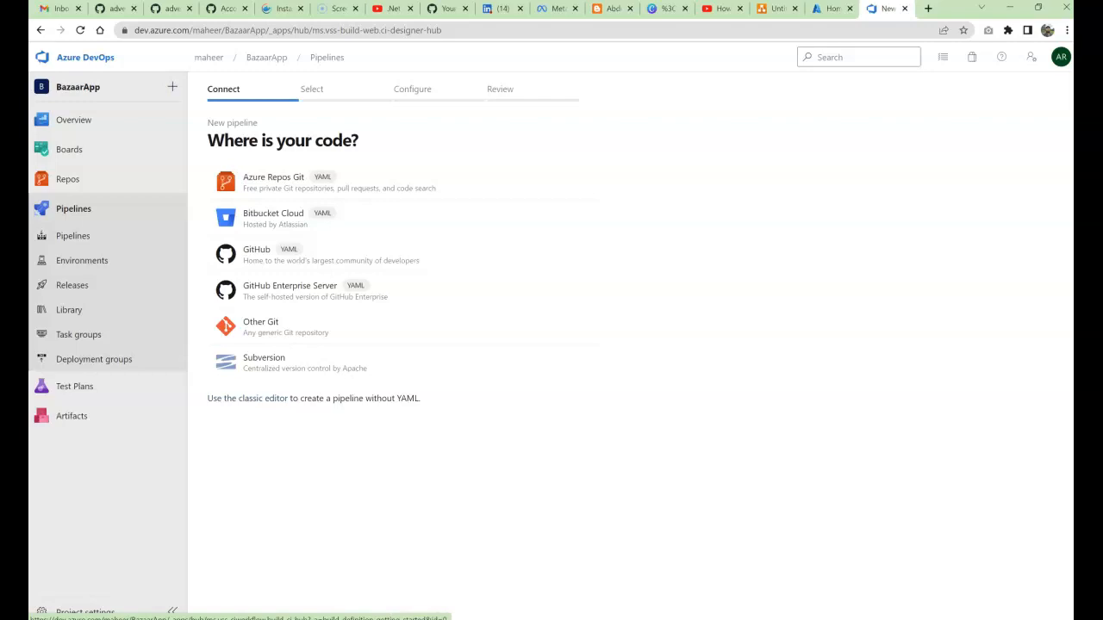
pyautogui.click(247, 399)
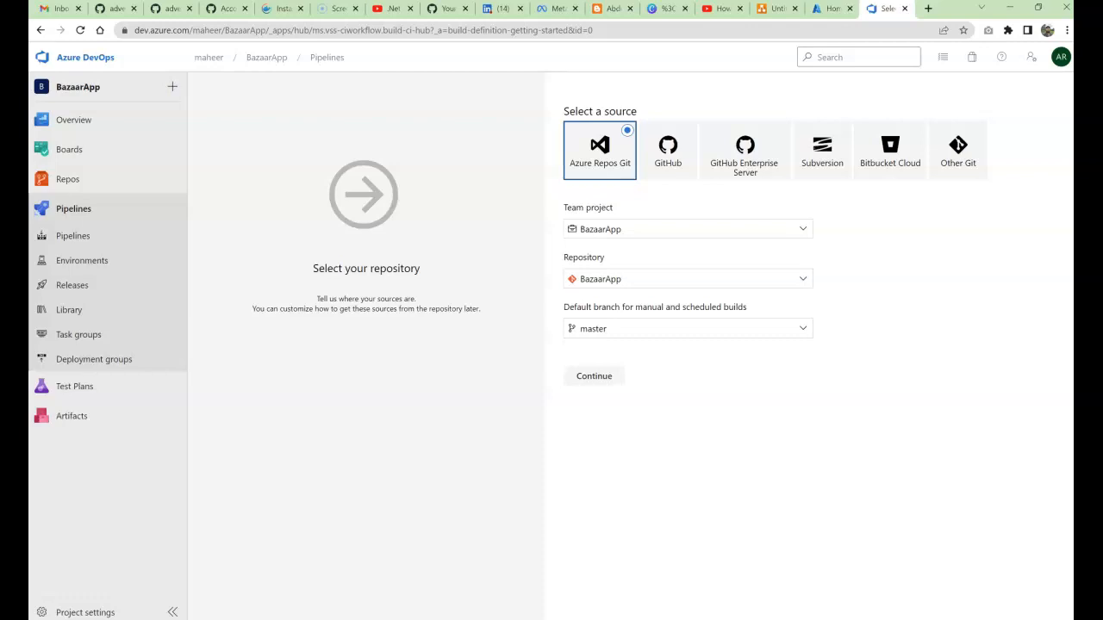
# Step: Use GitHub as the source, authorized through GitHubCI-CD, and browse its repositories
pyautogui.click(667, 150)
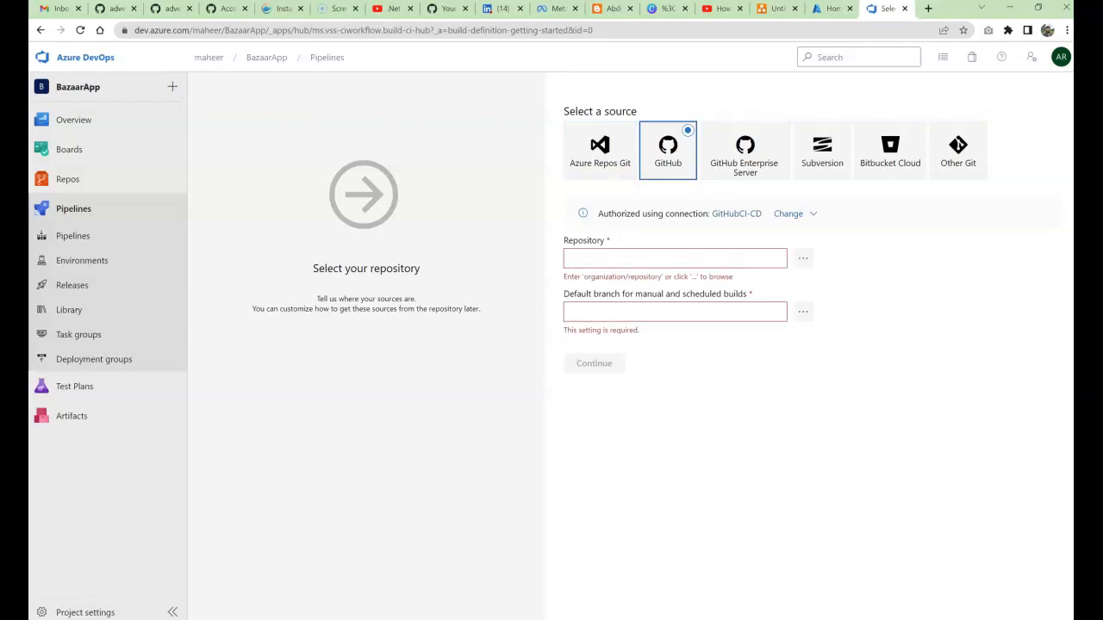
pyautogui.moveTo(598, 214); pyautogui.dragTo(689, 214)
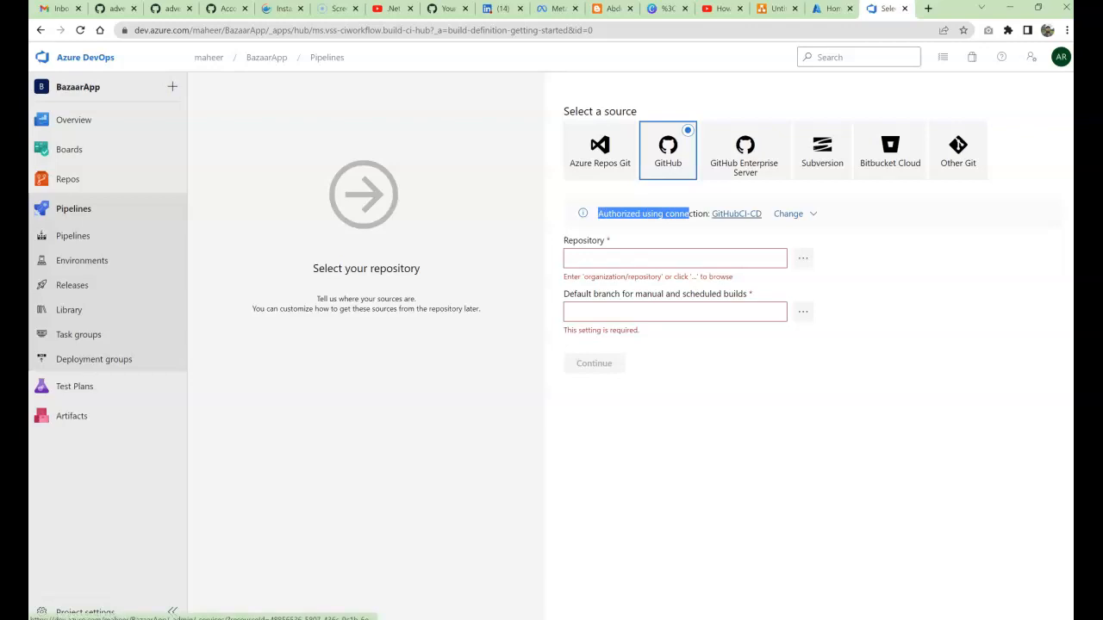
pyautogui.click(787, 214)
pyautogui.press('Escape')
pyautogui.click(795, 213)
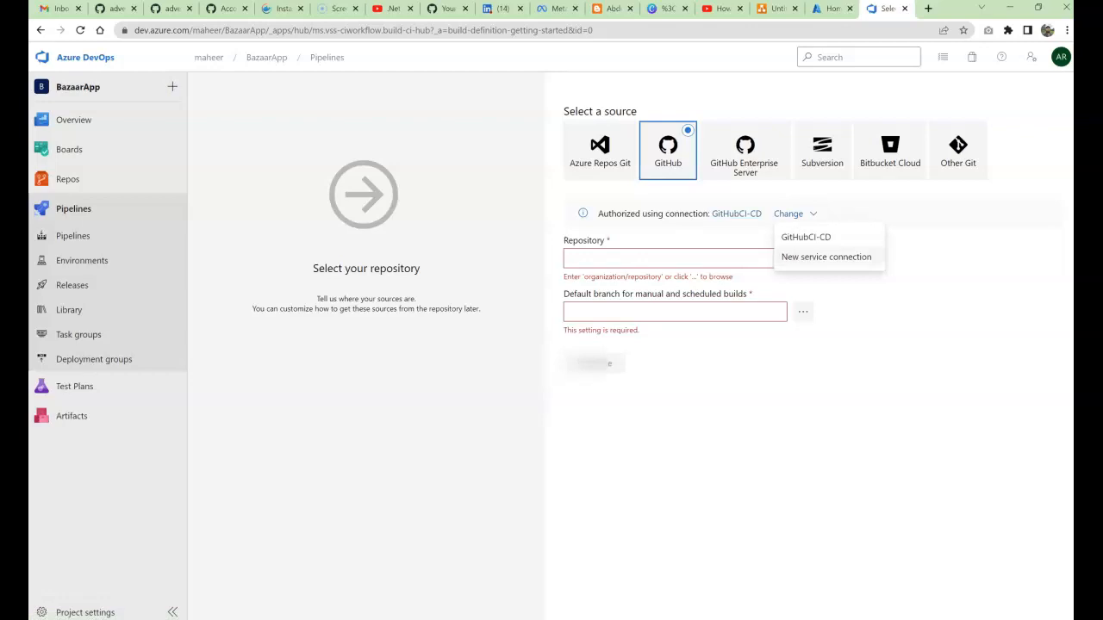
pyautogui.press('Escape')
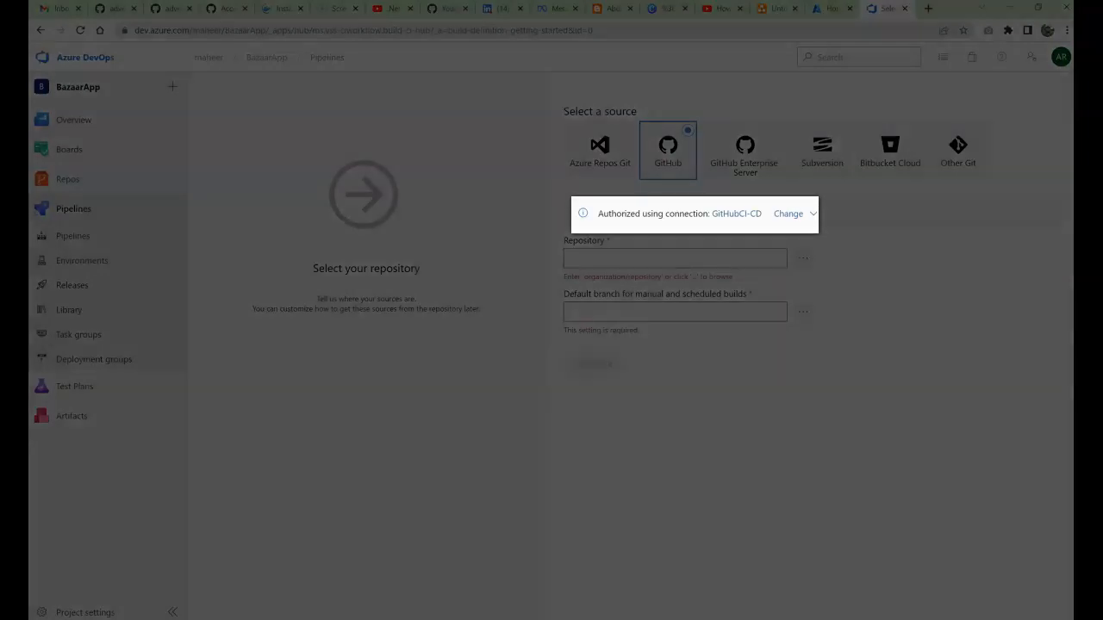
pyautogui.moveTo(658, 214); pyautogui.dragTo(712, 214)
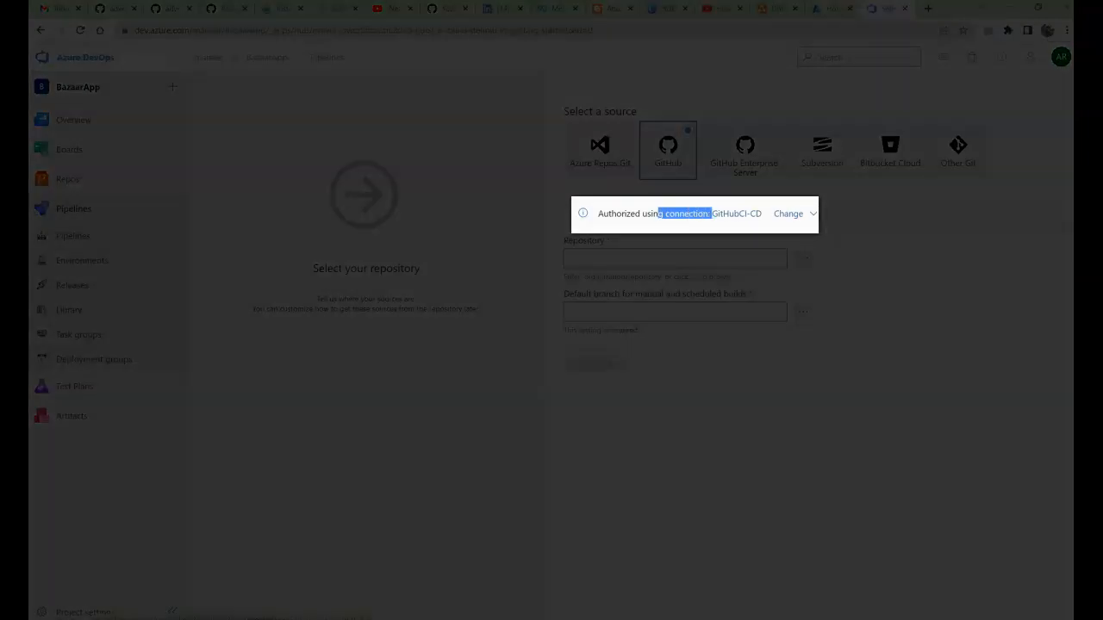
pyautogui.click(700, 222)
pyautogui.click(803, 259)
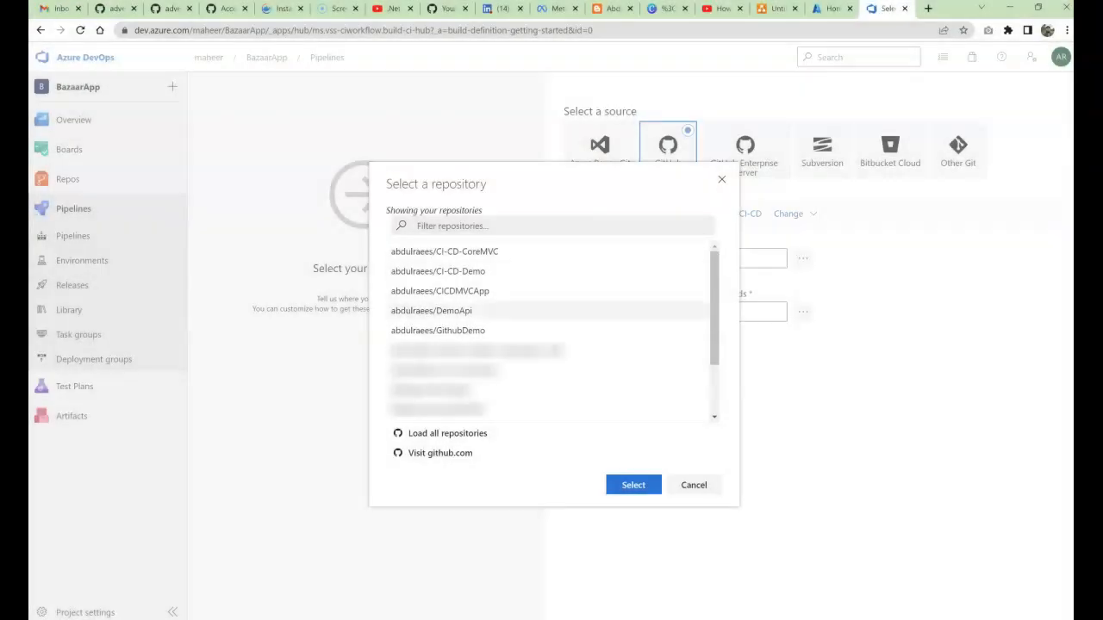
# Step: Choose the CICDMVCApp GitHub repository as the pipeline source
pyautogui.scroll(-2, 517, 310)
pyautogui.scroll(2, 517, 310)
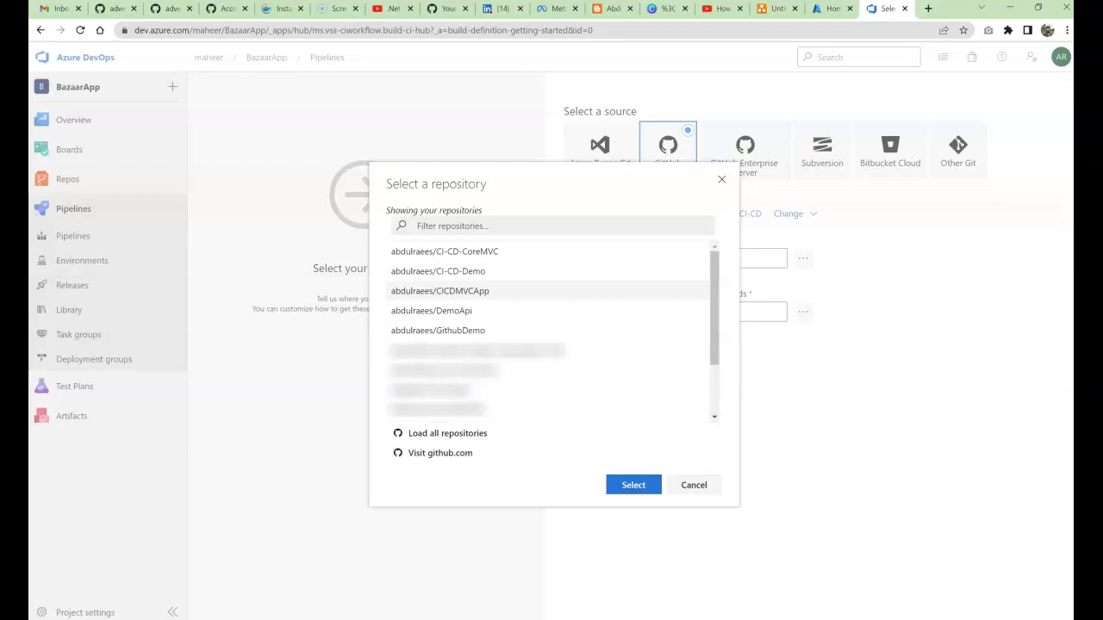
pyautogui.click(440, 291)
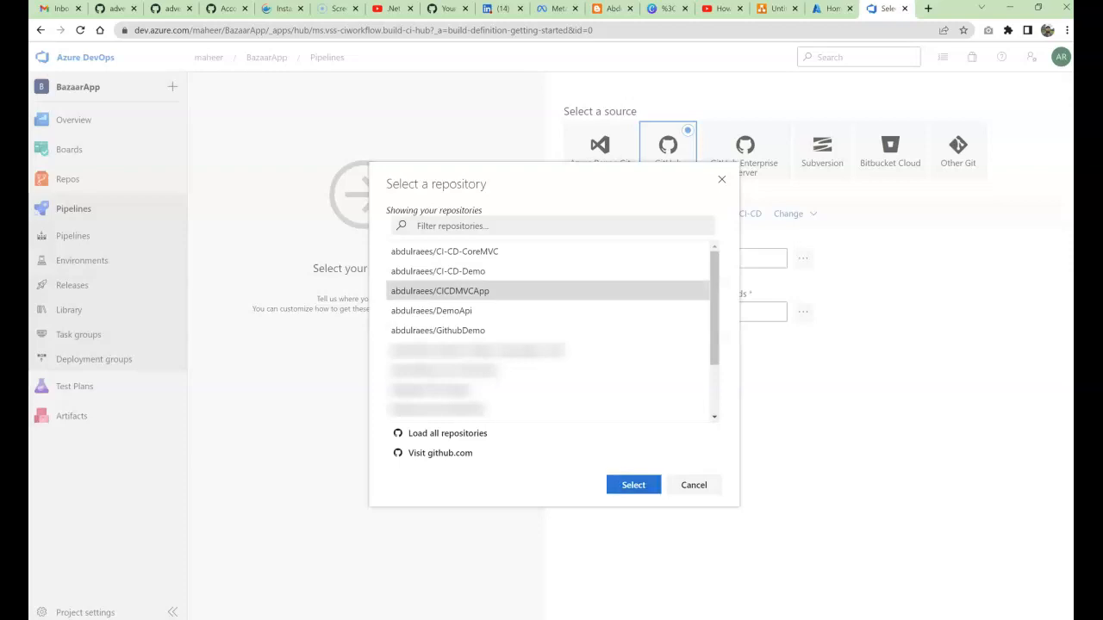
pyautogui.click(634, 485)
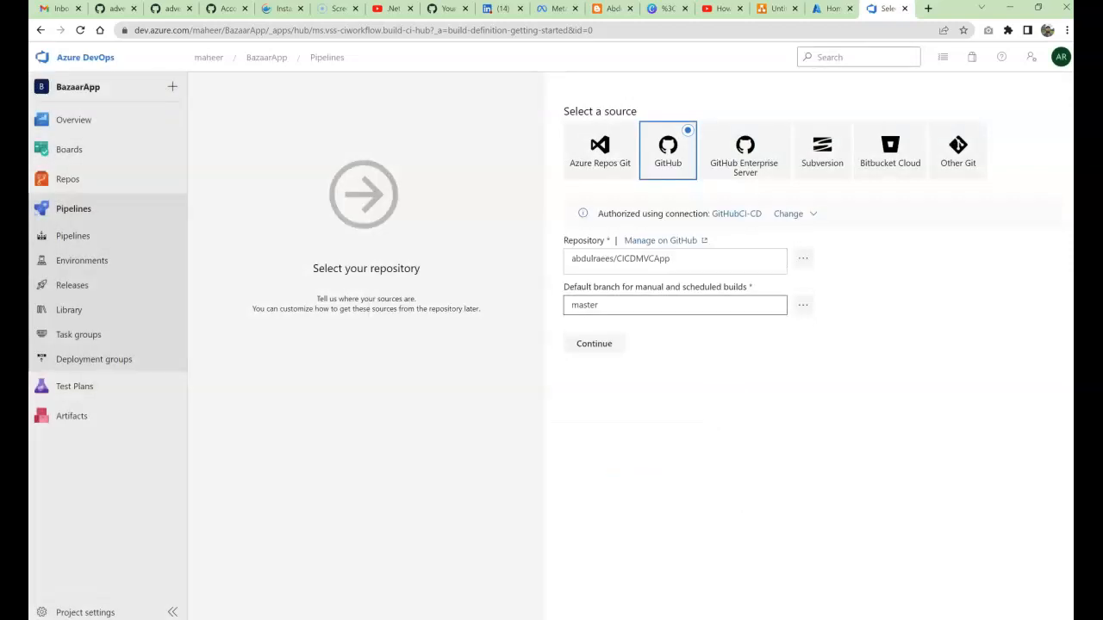
# Step: Set master as the default branch for manual and scheduled builds
pyautogui.click(802, 305)
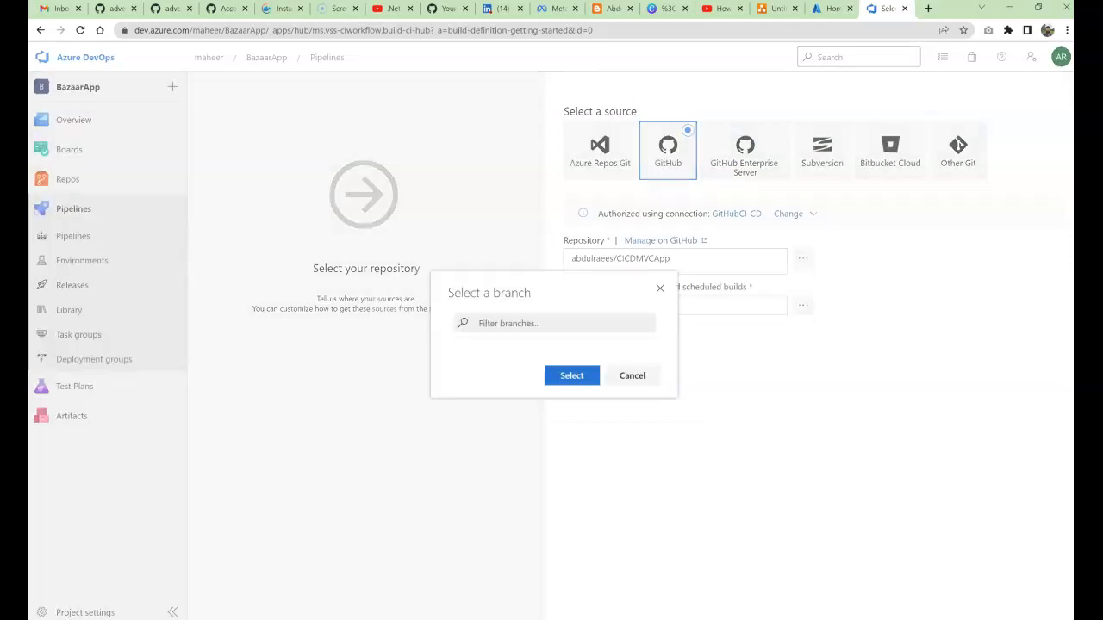
pyautogui.click(555, 347)
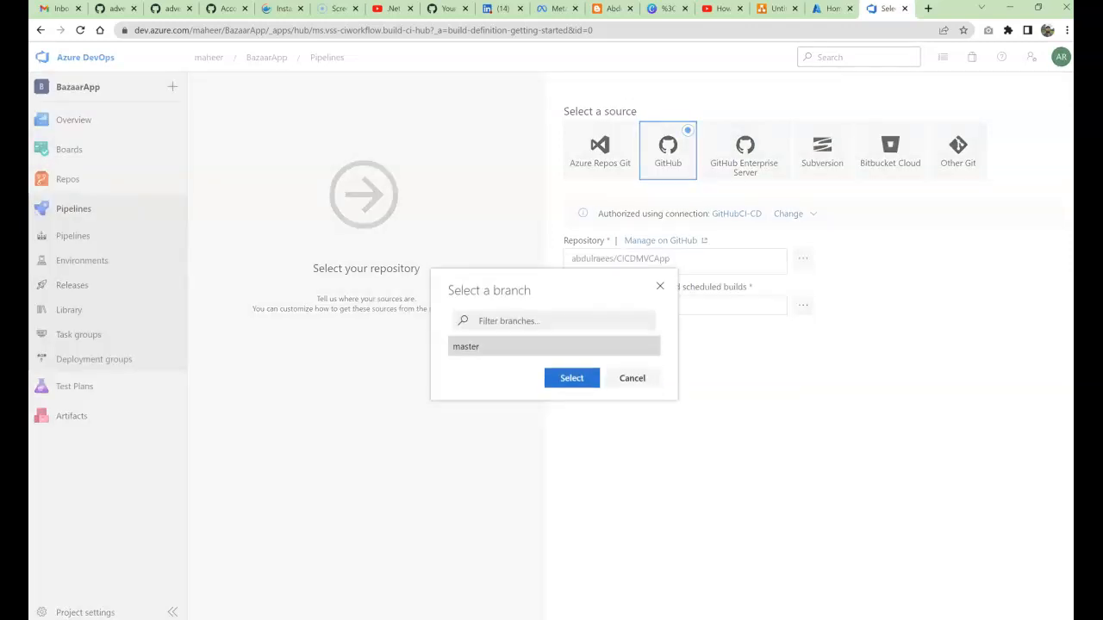
pyautogui.click(571, 378)
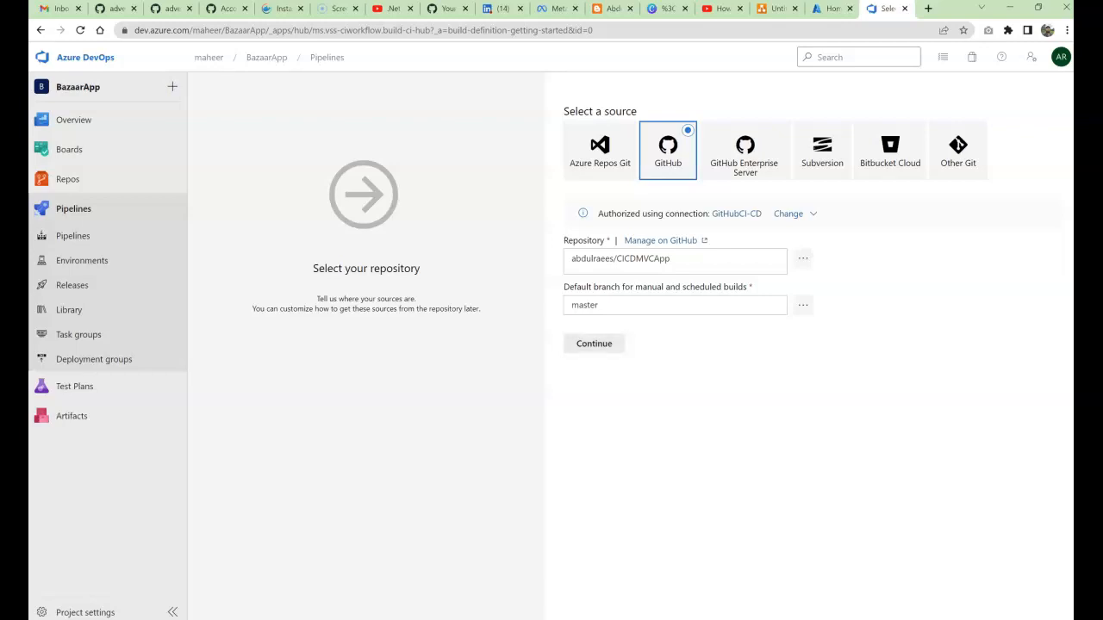
# Step: Continue to template selection and choose ASP.NET Core from the Others group
pyautogui.click(593, 343)
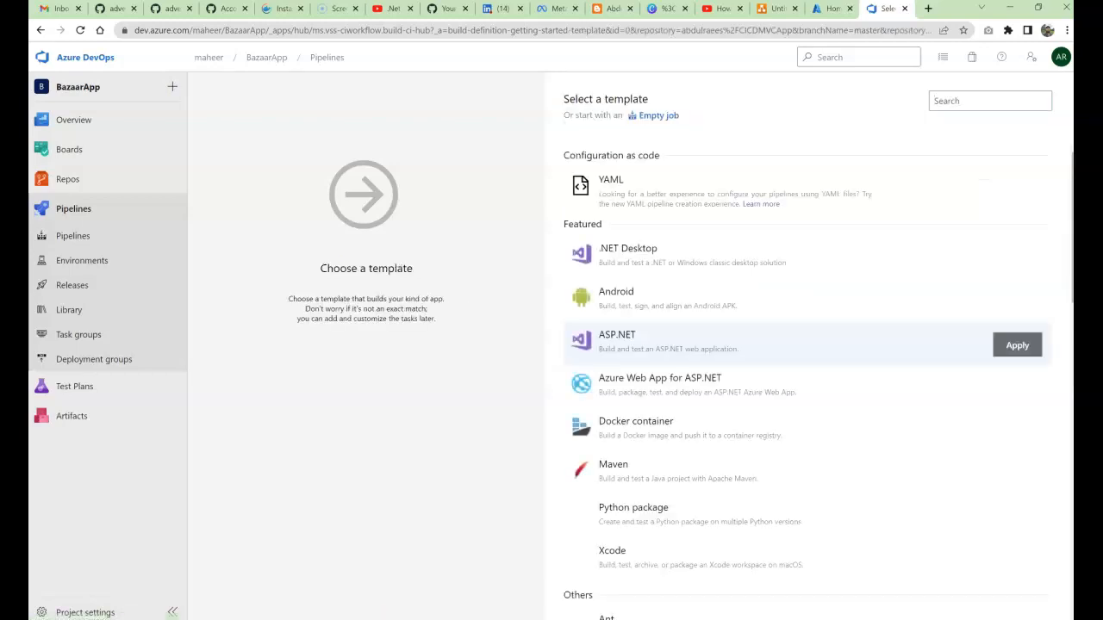
pyautogui.moveTo(698, 386)
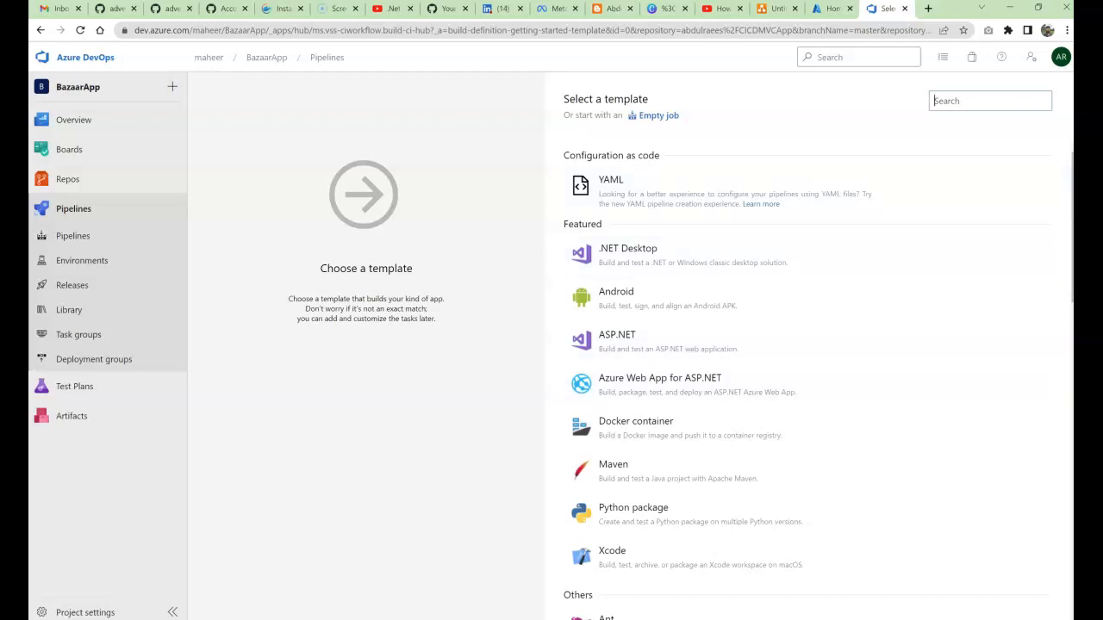
pyautogui.scroll(-4, 802, 474)
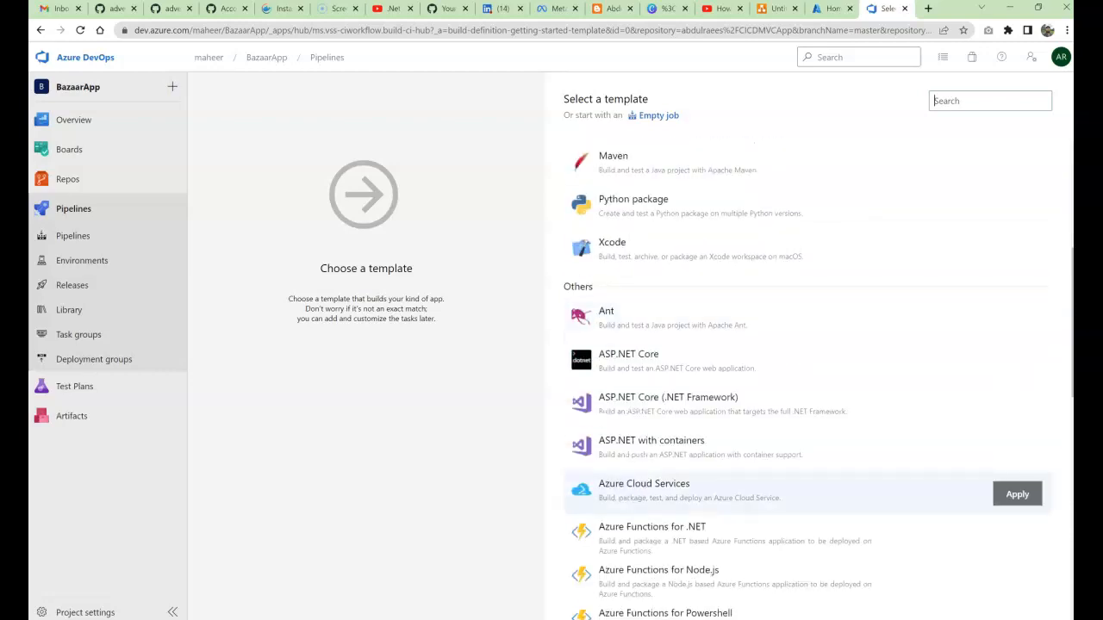
pyautogui.scroll(-6, 801, 494)
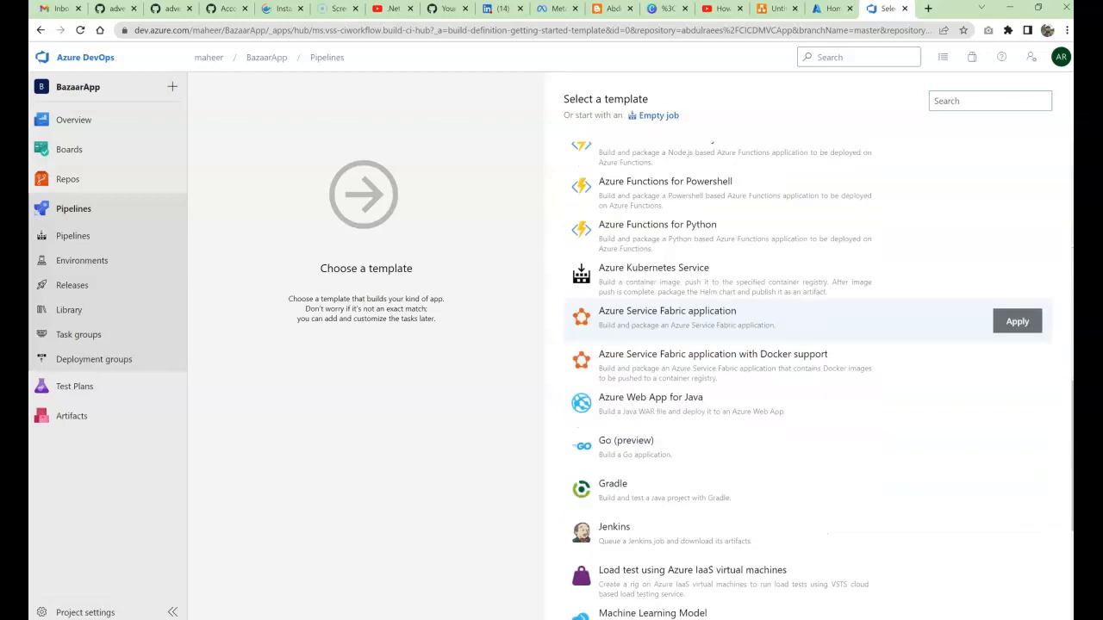
pyautogui.scroll(-4, 801, 494)
pyautogui.scroll(14, 801, 494)
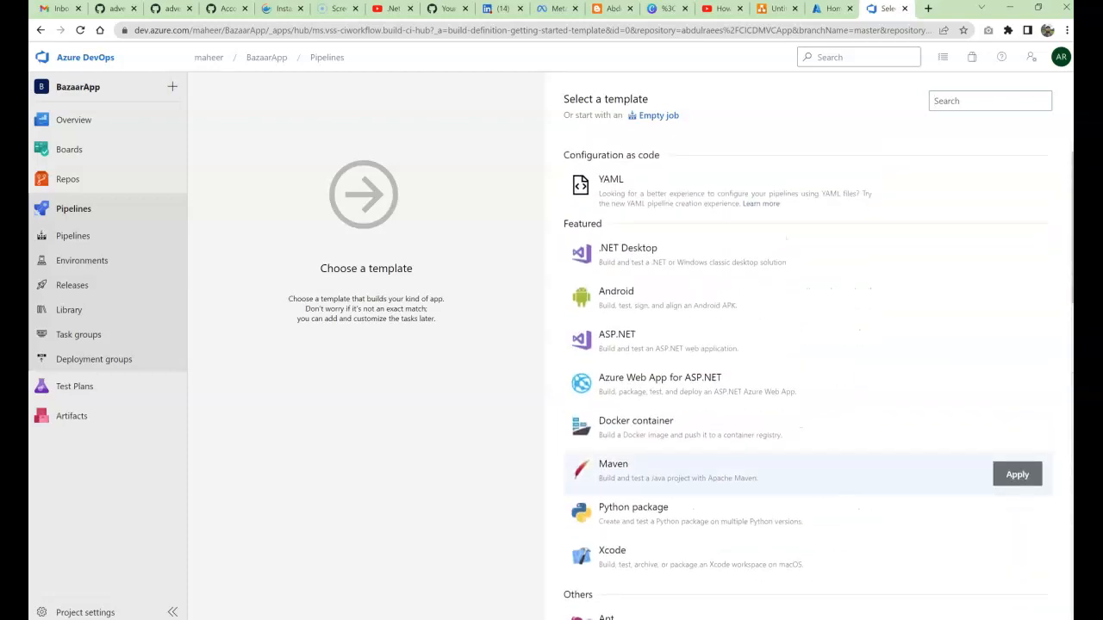
pyautogui.scroll(-2, 801, 353)
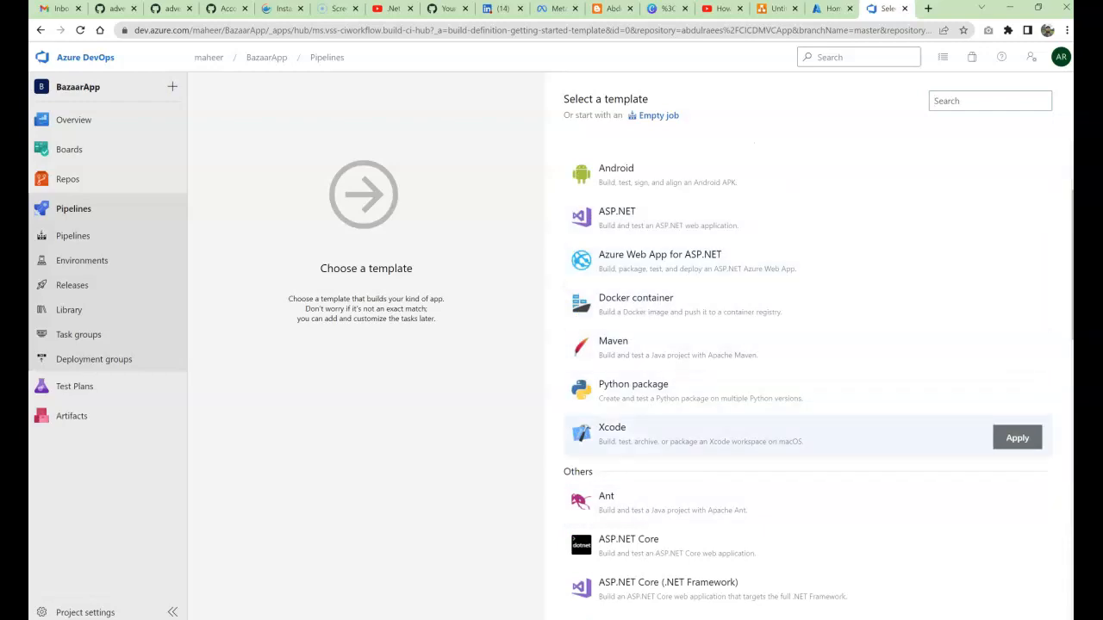
pyautogui.scroll(-4, 801, 422)
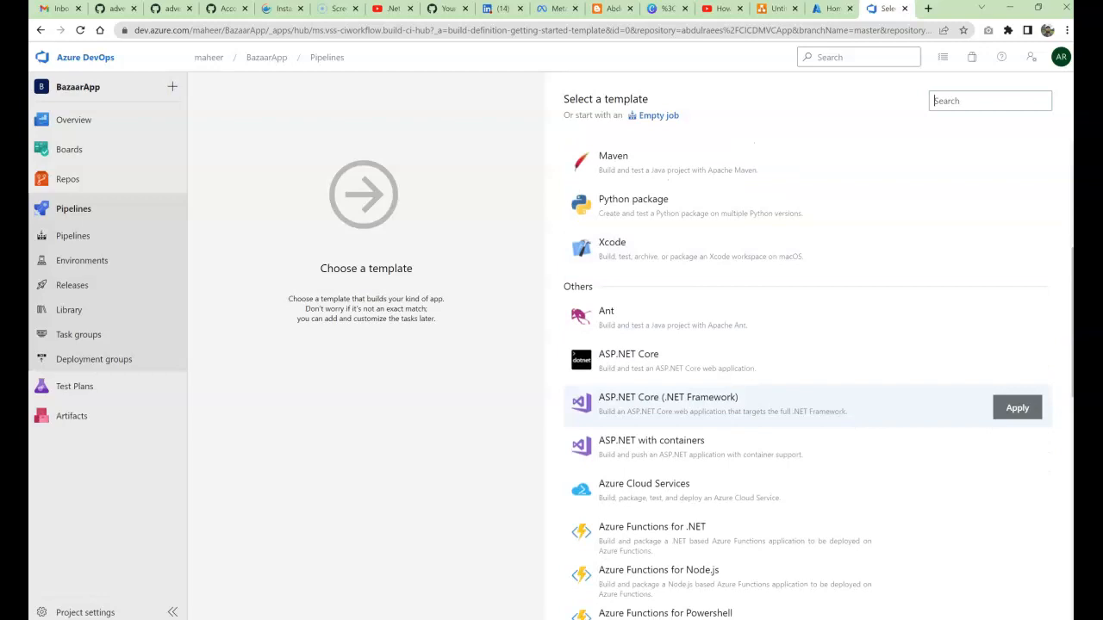
pyautogui.scroll(-1, 801, 405)
pyautogui.scroll(-10, 801, 397)
pyautogui.scroll(-3, 801, 258)
pyautogui.scroll(7, 801, 552)
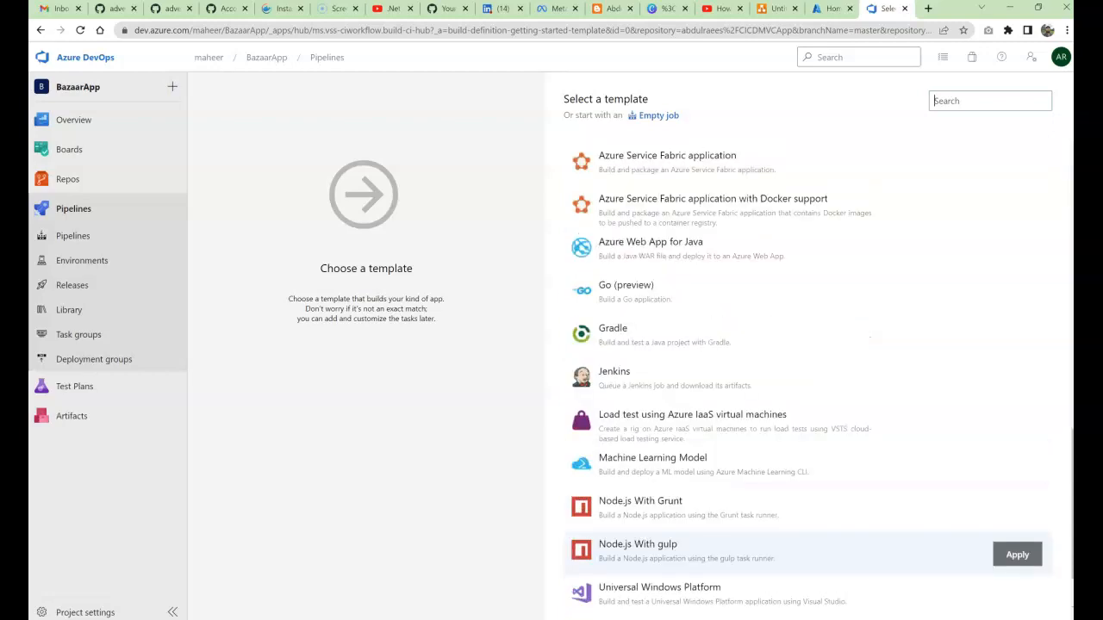
pyautogui.scroll(2, 802, 387)
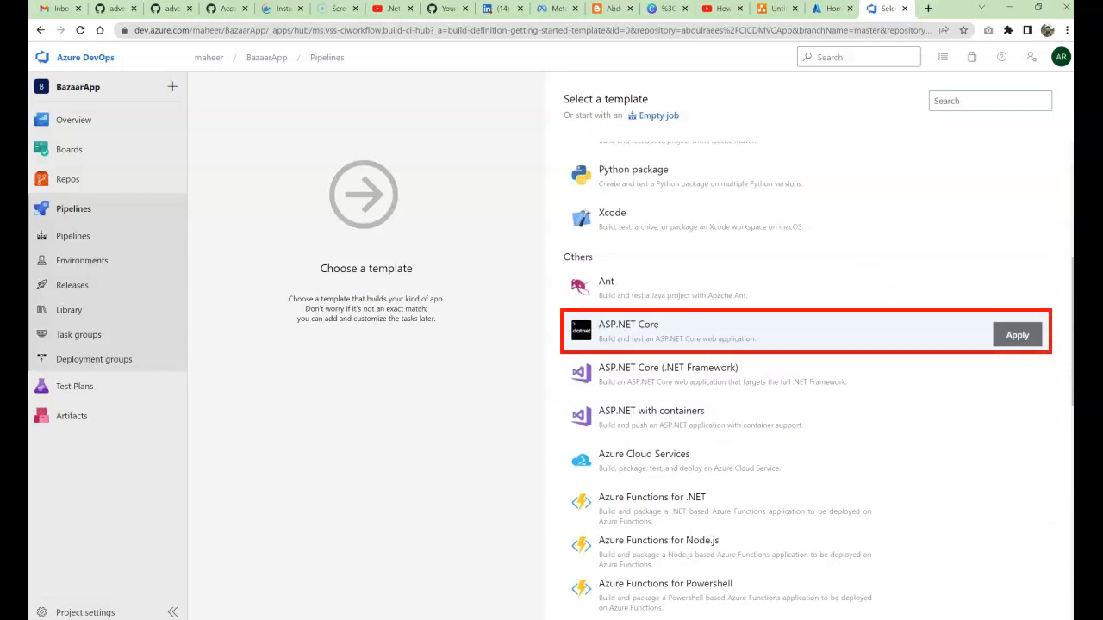
pyautogui.click(708, 334)
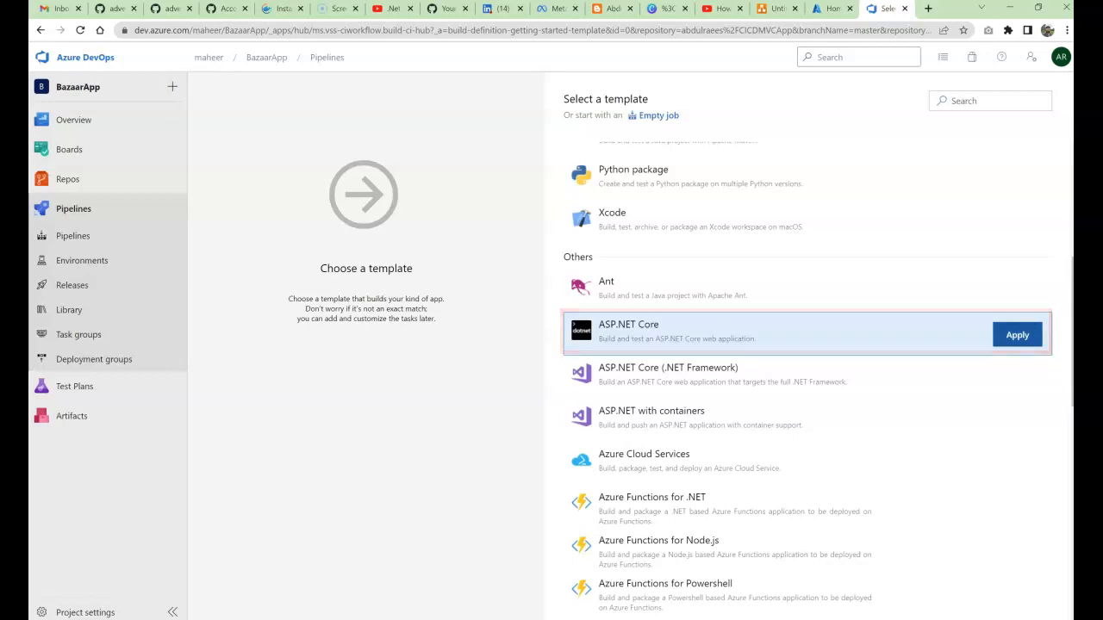
# Step: Apply the ASP.NET Core template to the new pipeline
pyautogui.click(1018, 335)
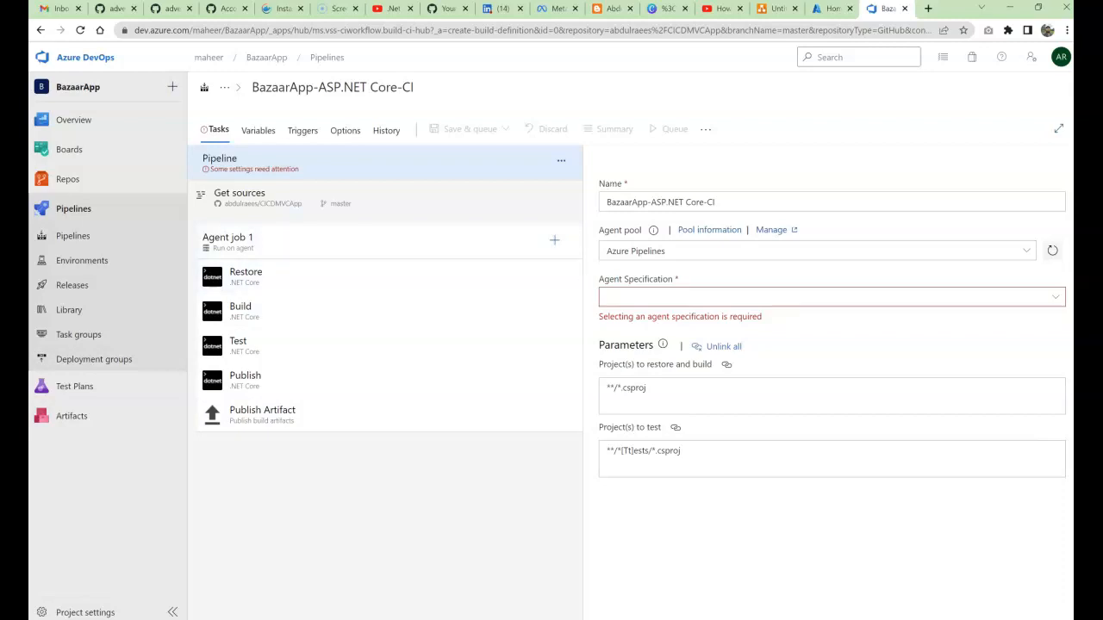
# Step: Drop 'Bazaar' and append 'MVC' to rename the pipeline 'App-ASP.NET Core-CI MVC'
pyautogui.click(345, 163)
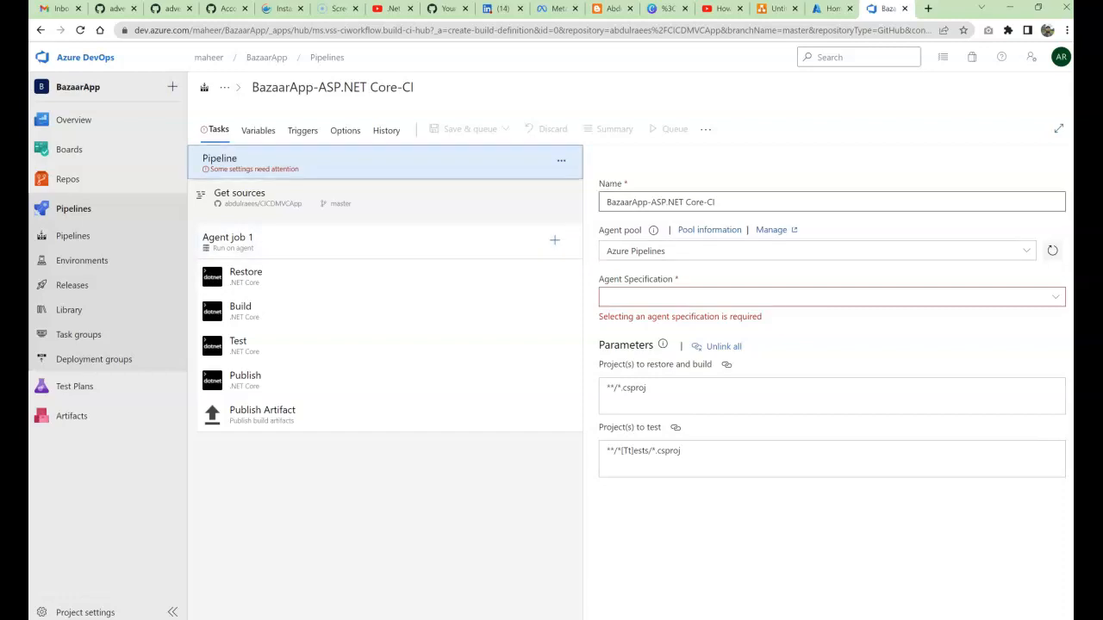
pyautogui.moveTo(715, 202); pyautogui.dragTo(606, 202)
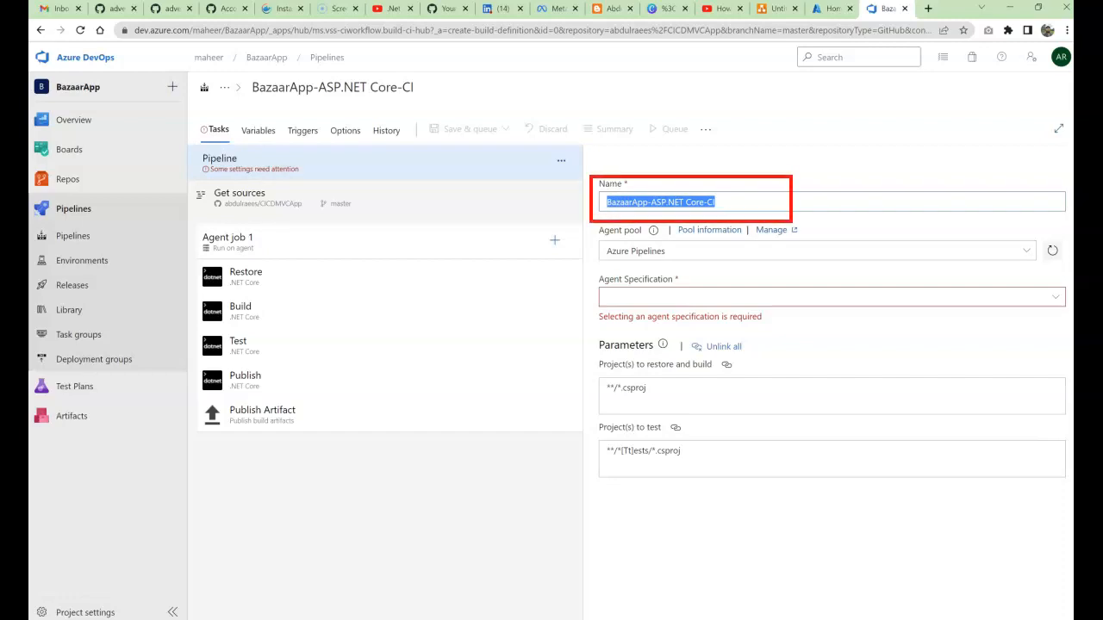
pyautogui.click(624, 202)
pyautogui.moveTo(631, 202); pyautogui.dragTo(606, 202)
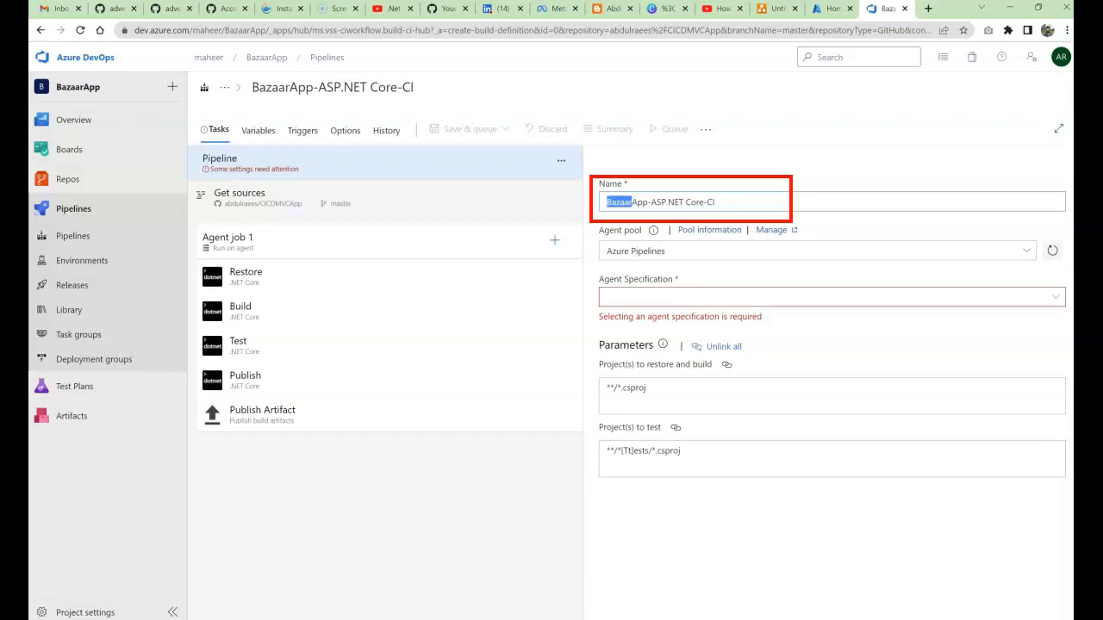
pyautogui.press('BackSpace')
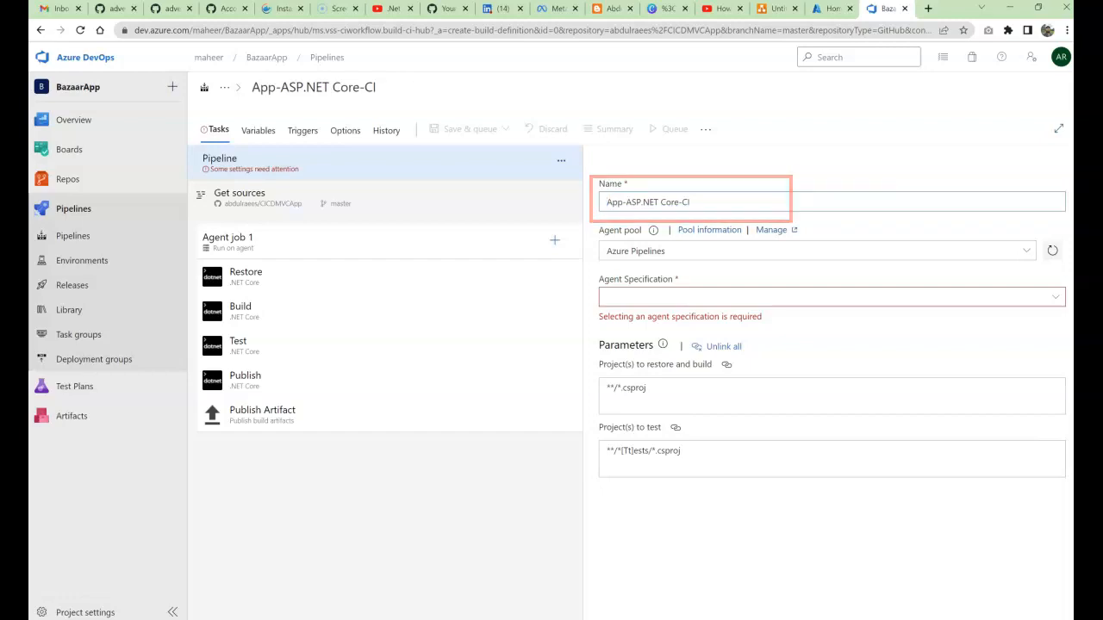
pyautogui.write('M')
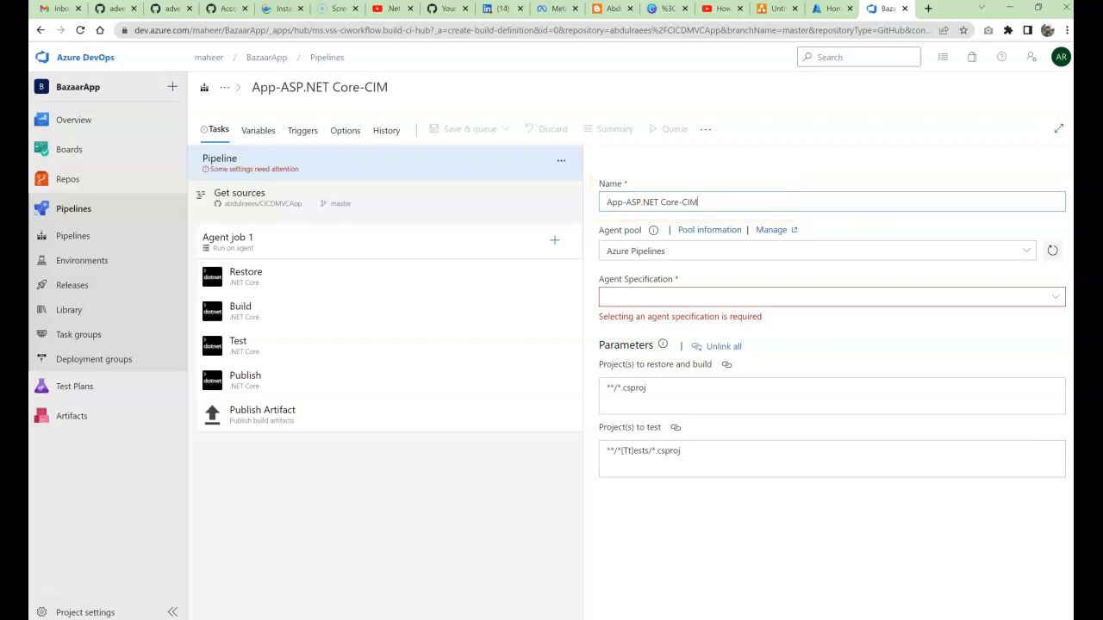
pyautogui.write('VC')
pyautogui.moveTo(604, 230); pyautogui.dragTo(641, 230)
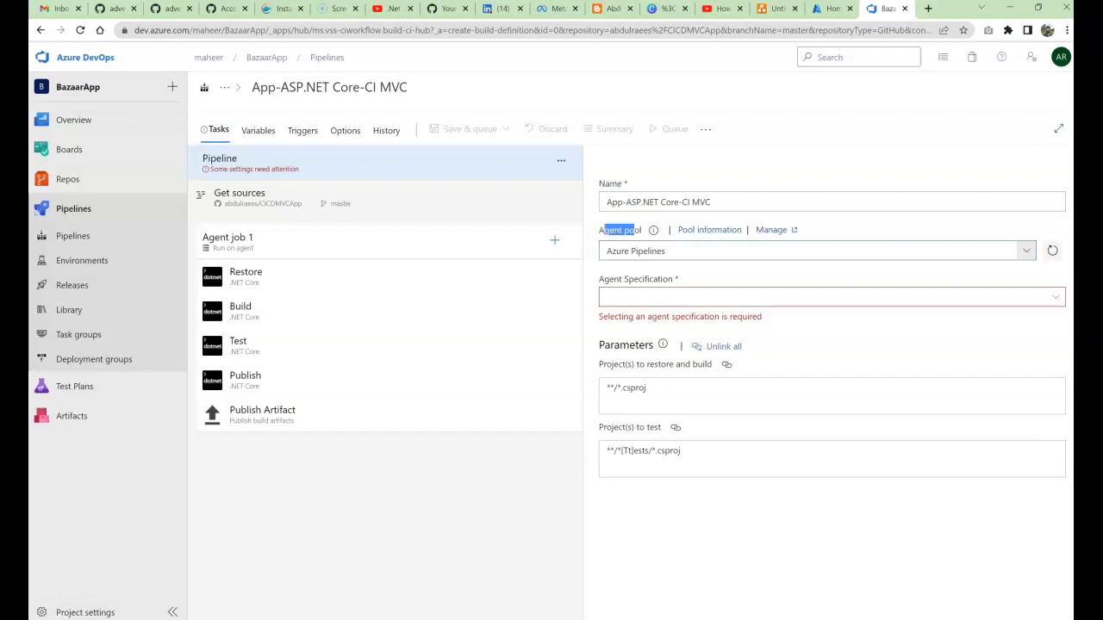
# Step: Keep Azure Pipelines as the agent pool and list the agent specifications, macOS-10.15 through windows-latest
pyautogui.click(659, 251)
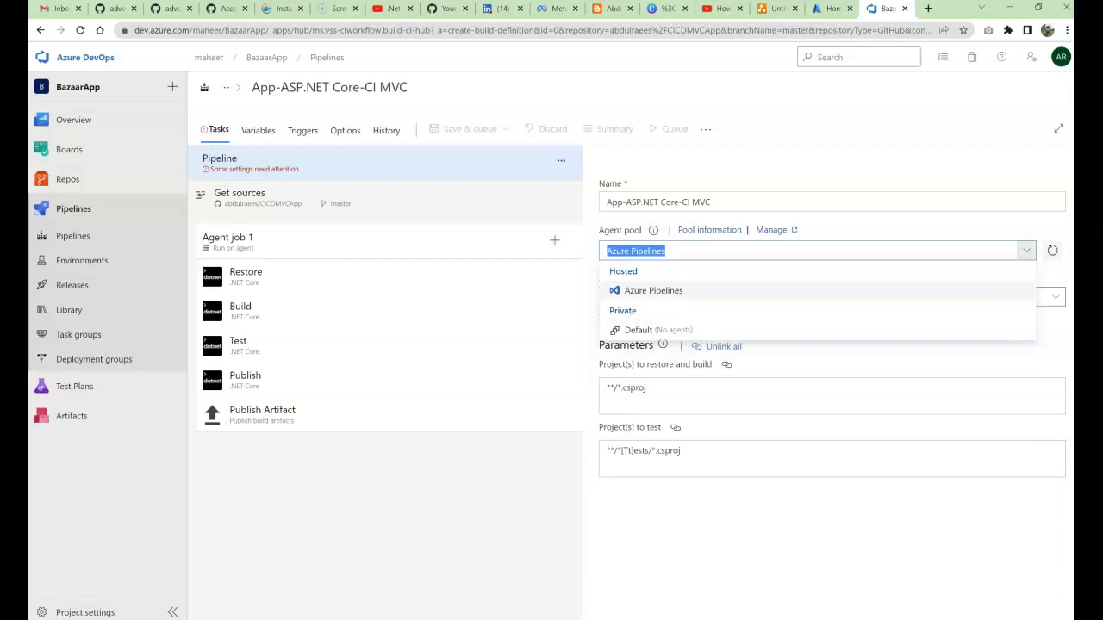
pyautogui.click(665, 251)
pyautogui.click(653, 291)
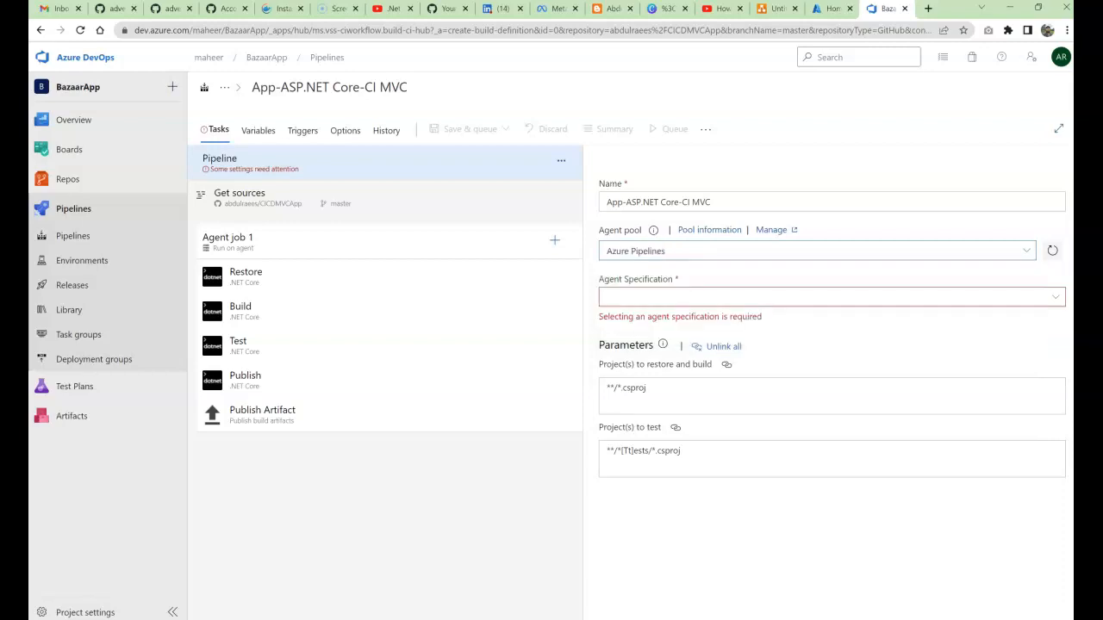
pyautogui.click(679, 297)
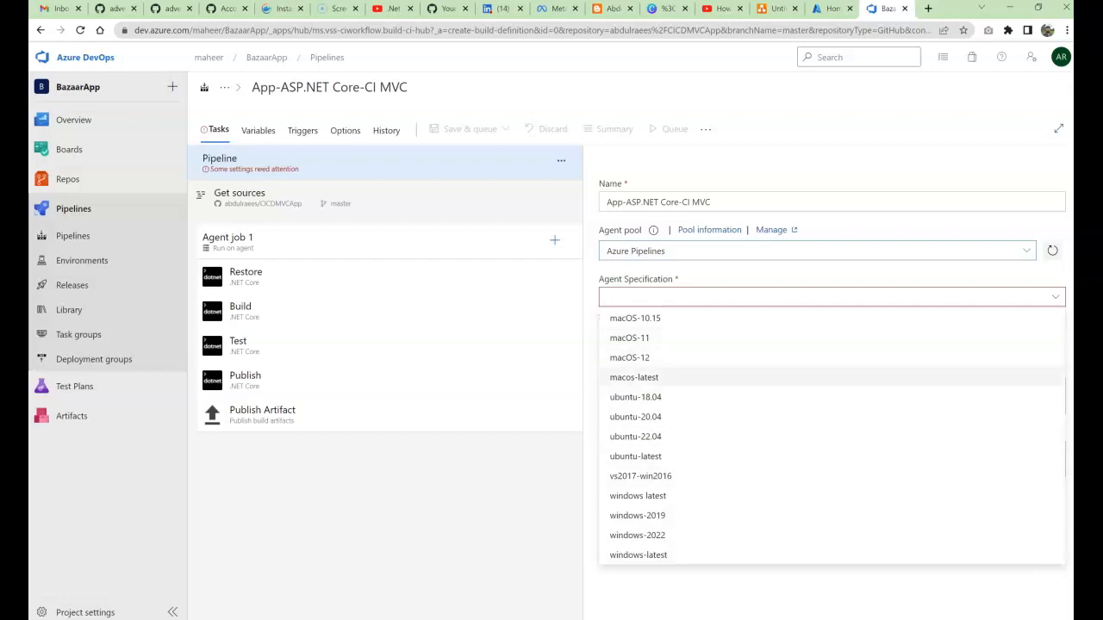
# Step: Set the agent specification to windows-latest and view the GitHub Get sources settings
pyautogui.click(637, 495)
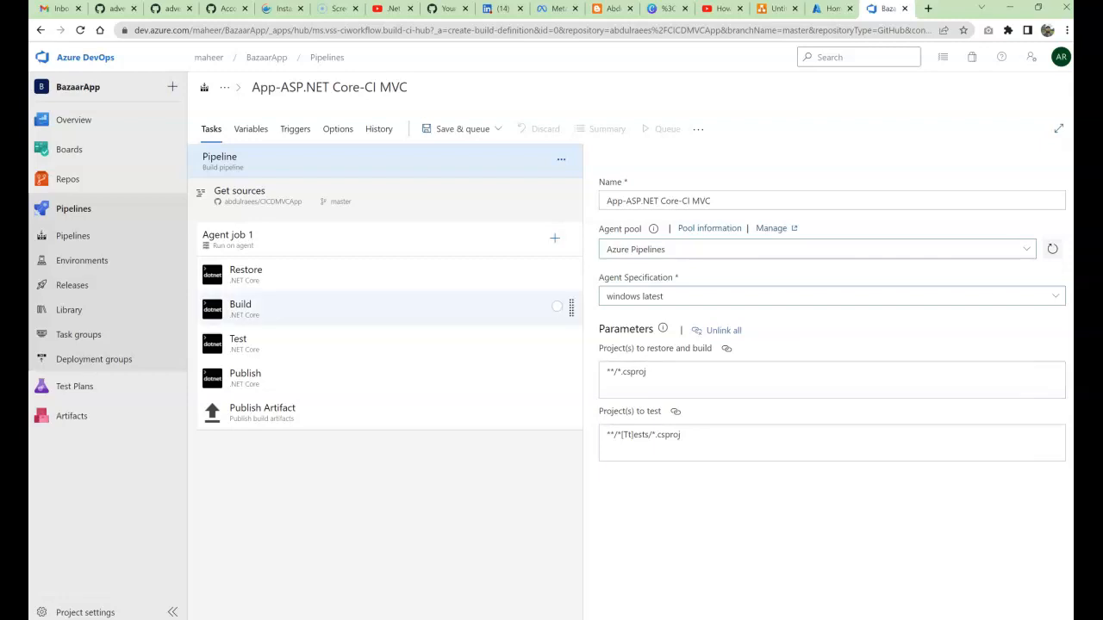
pyautogui.click(384, 196)
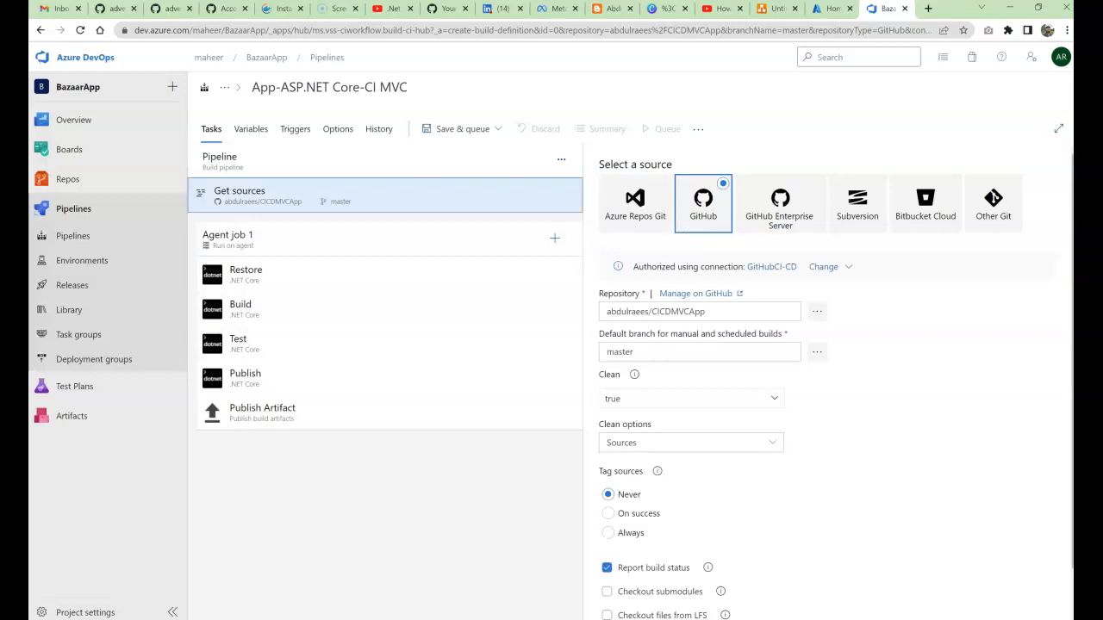
pyautogui.click(385, 161)
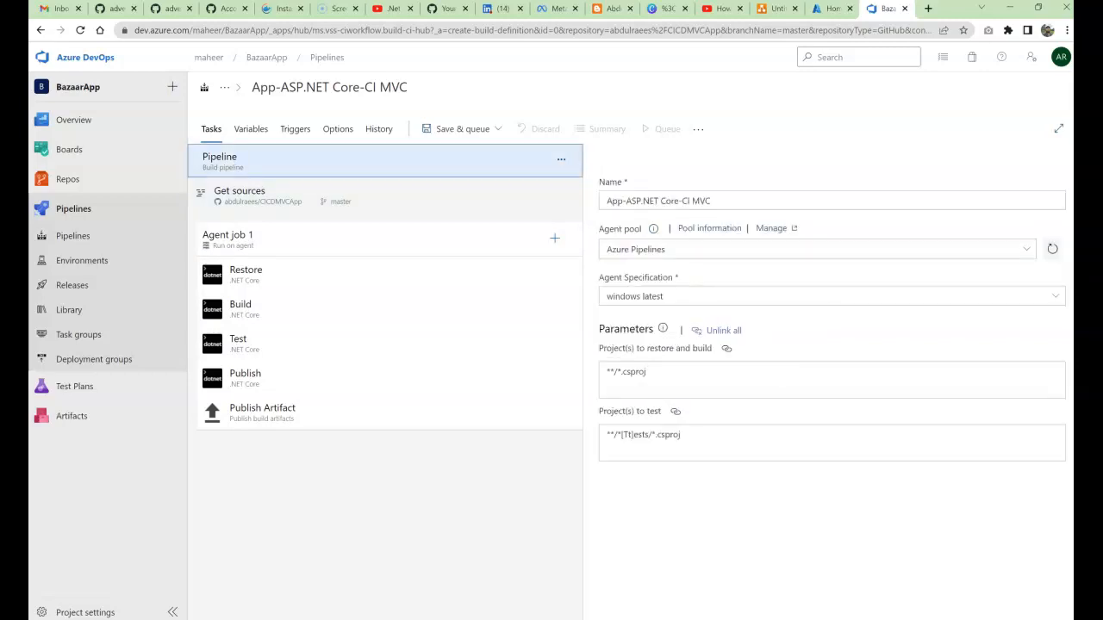
pyautogui.click(384, 196)
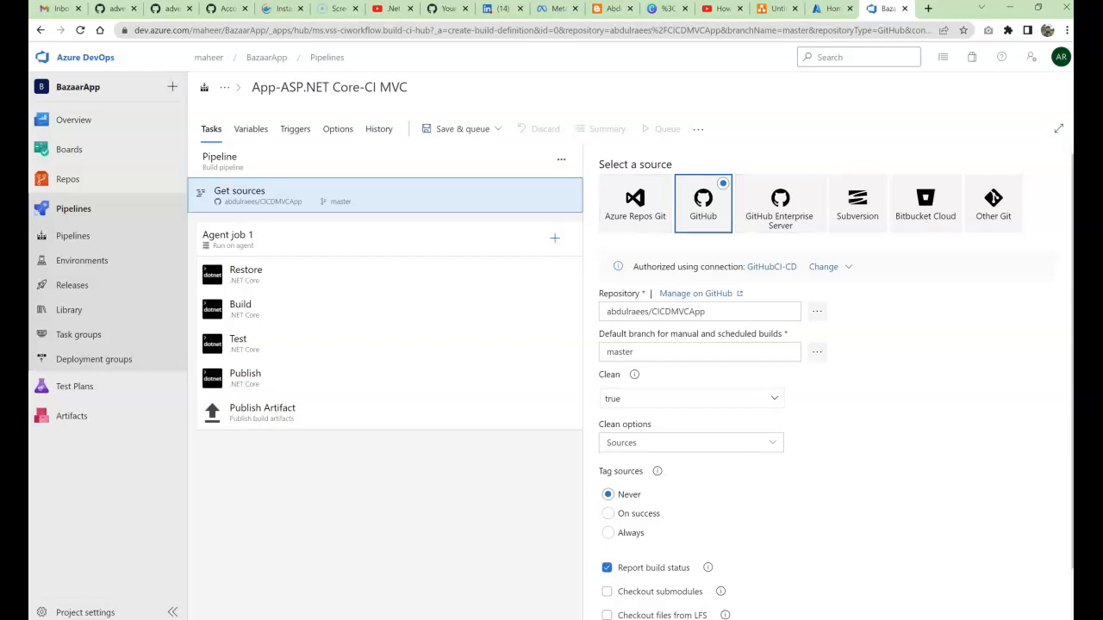
pyautogui.scroll(-1, 810, 388)
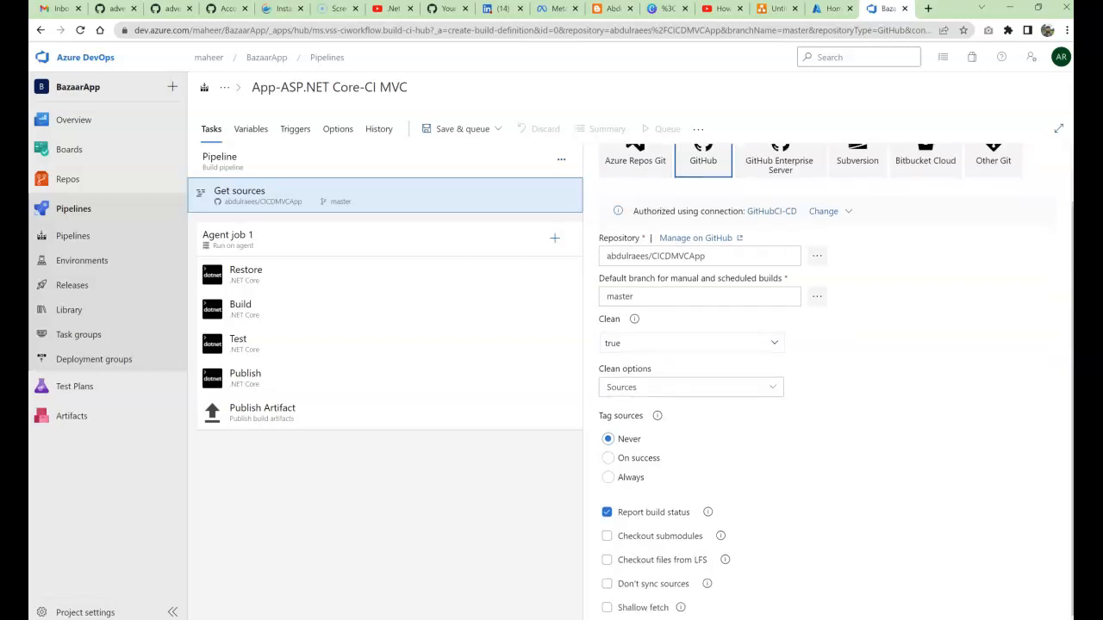
pyautogui.moveTo(700, 211); pyautogui.dragTo(837, 211)
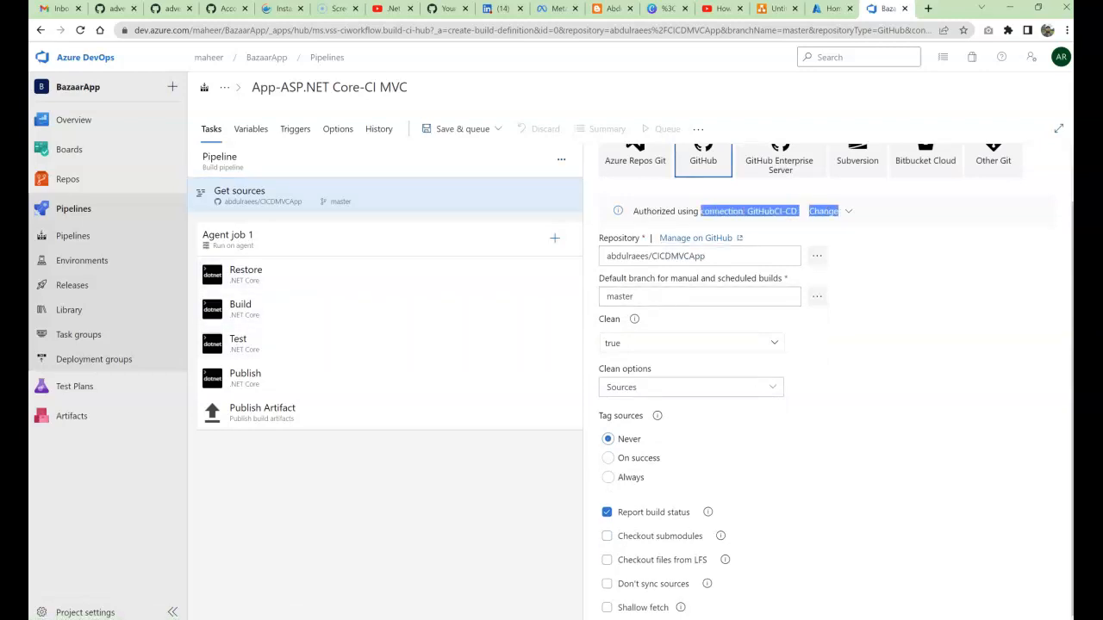
pyautogui.click(655, 296)
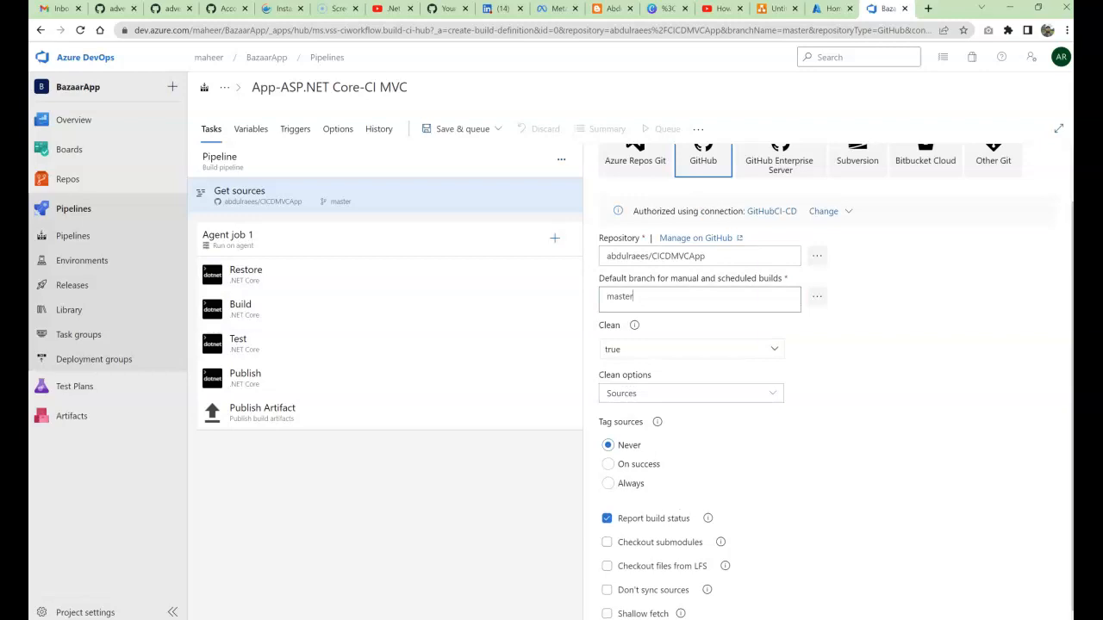
pyautogui.scroll(-1, 827, 388)
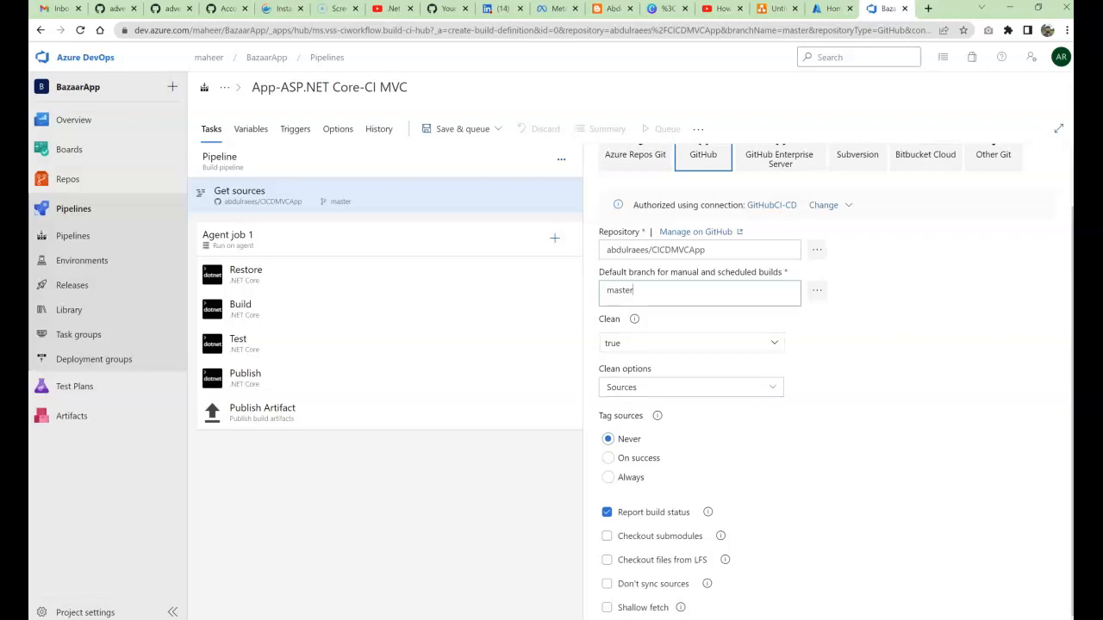
pyautogui.moveTo(599, 415); pyautogui.dragTo(643, 415)
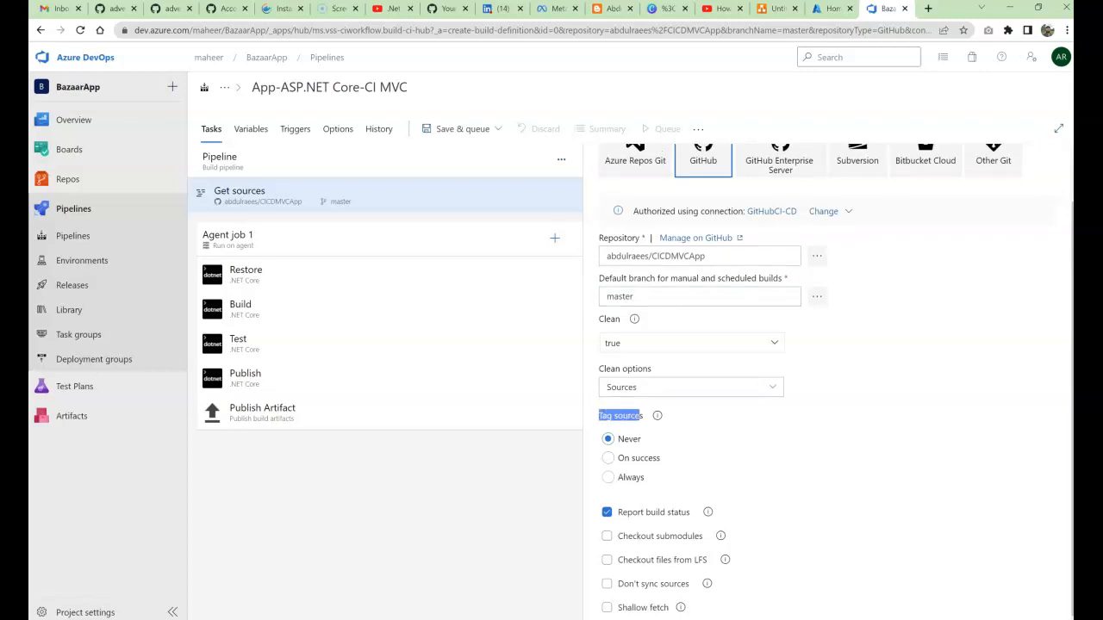
pyautogui.scroll(1, 836, 381)
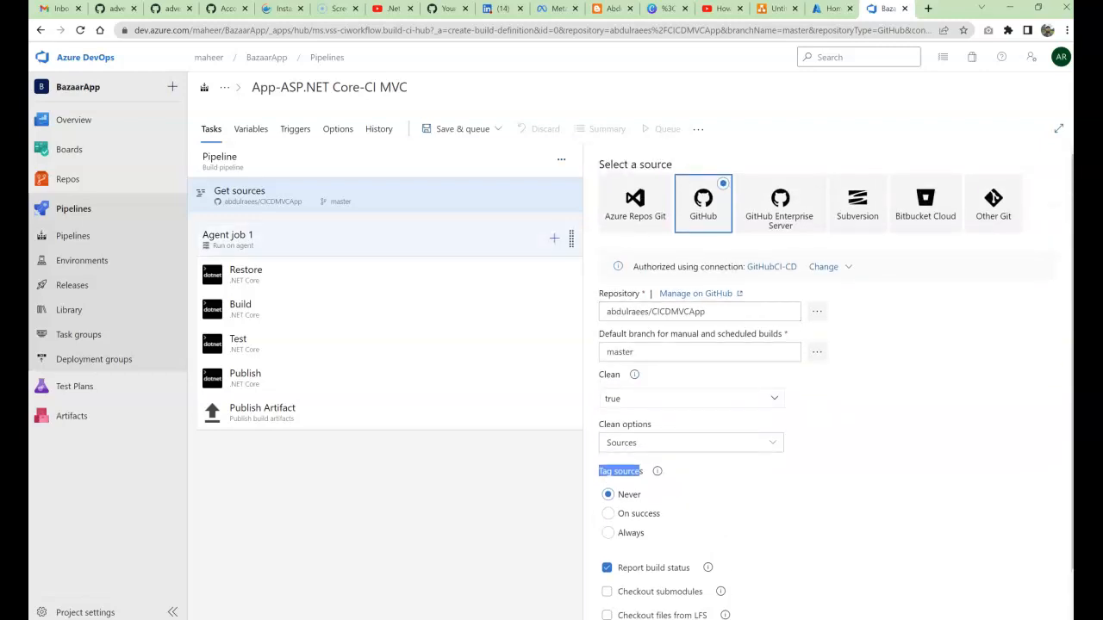
# Step: Review Agent job 1's settings, then bring up the Restore task's .NET Core settings
pyautogui.click(390, 240)
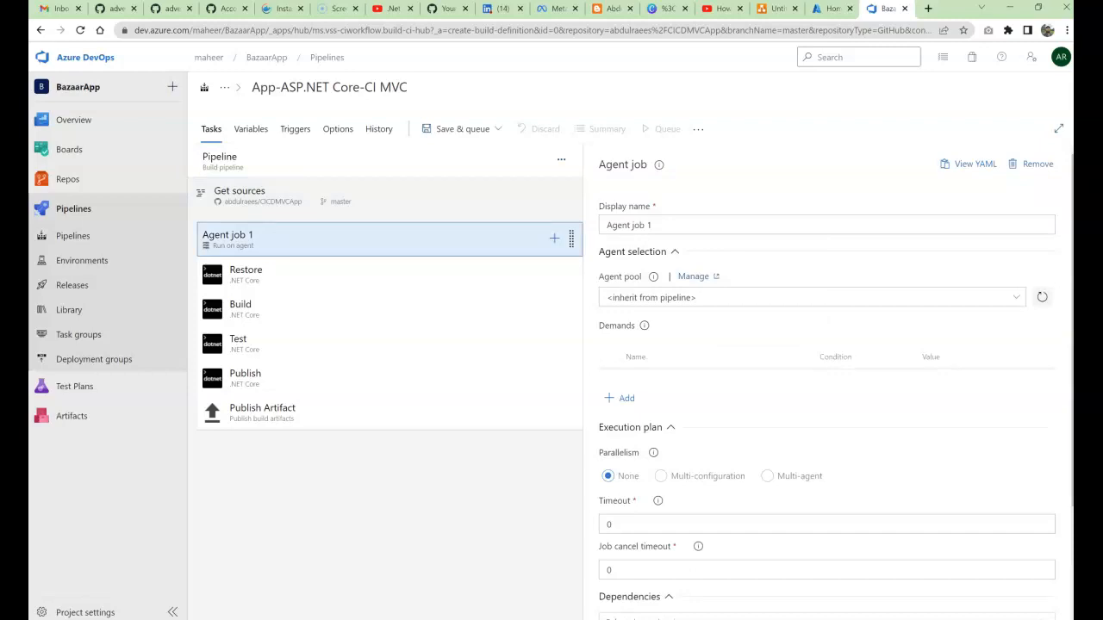
pyautogui.click(690, 225)
pyautogui.hotkey('ctrl', 'a')
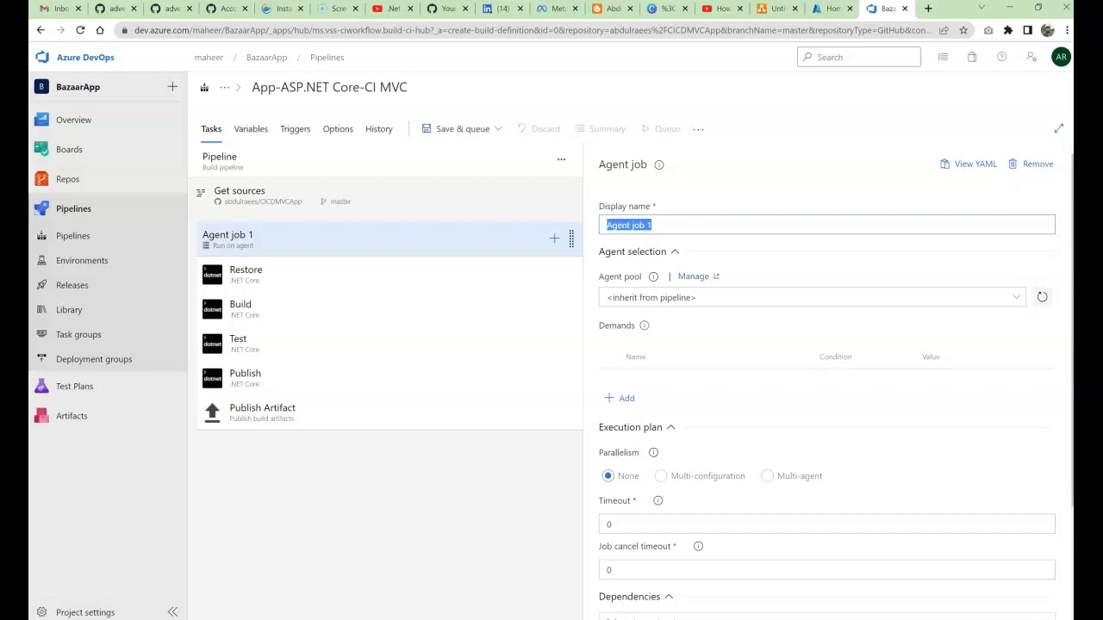
pyautogui.scroll(-3, 827, 379)
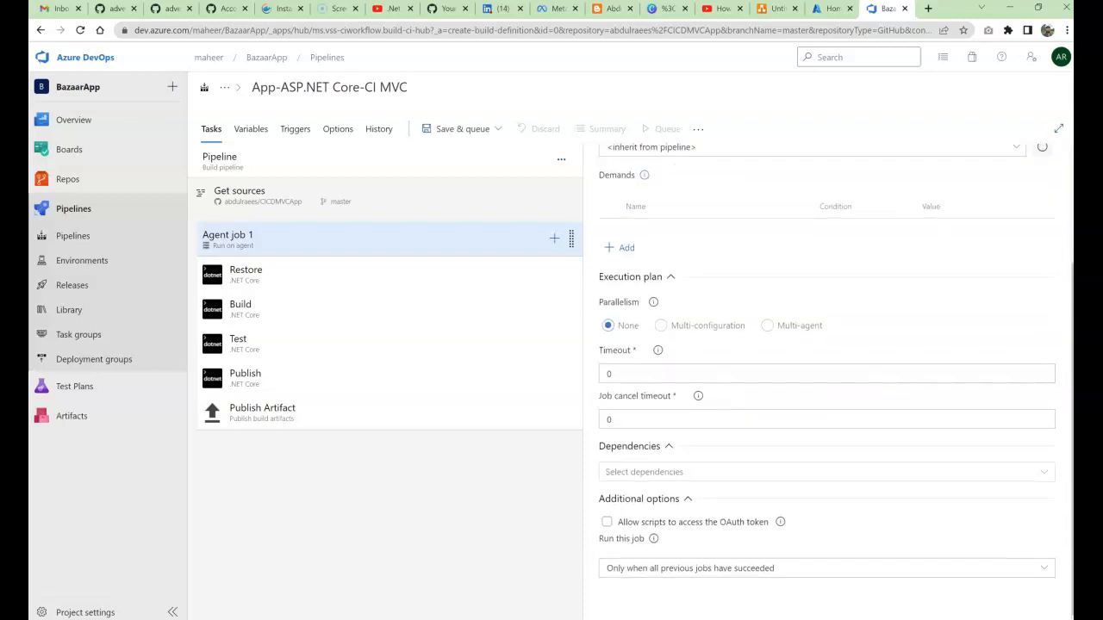
pyautogui.scroll(3, 827, 379)
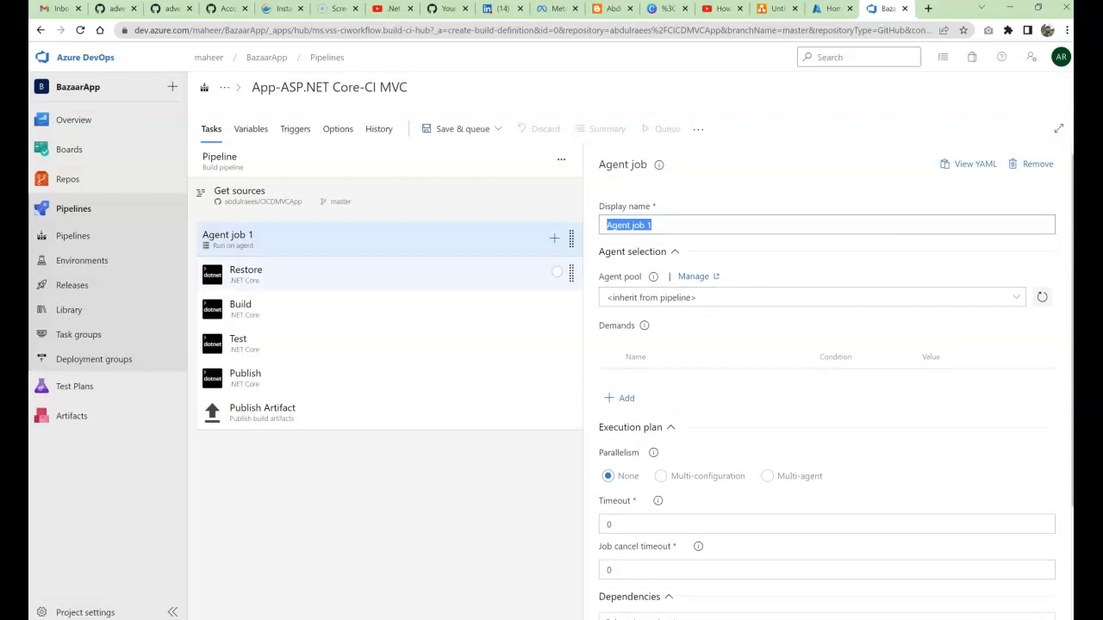
pyautogui.click(268, 274)
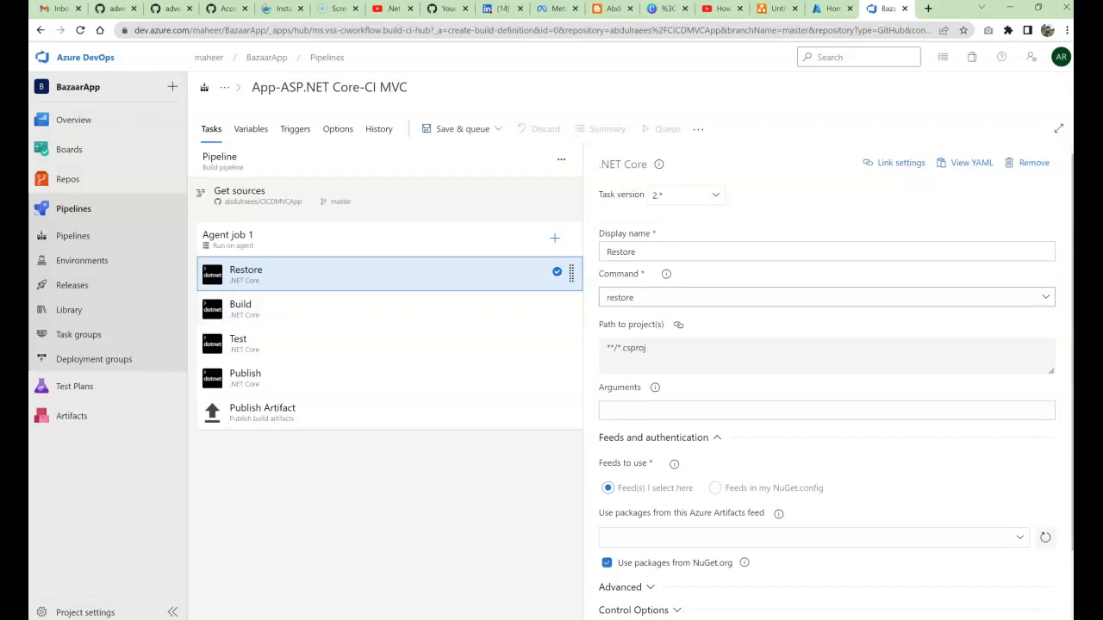
# Step: Confirm the Restore task's command stays set to restore
pyautogui.click(827, 297)
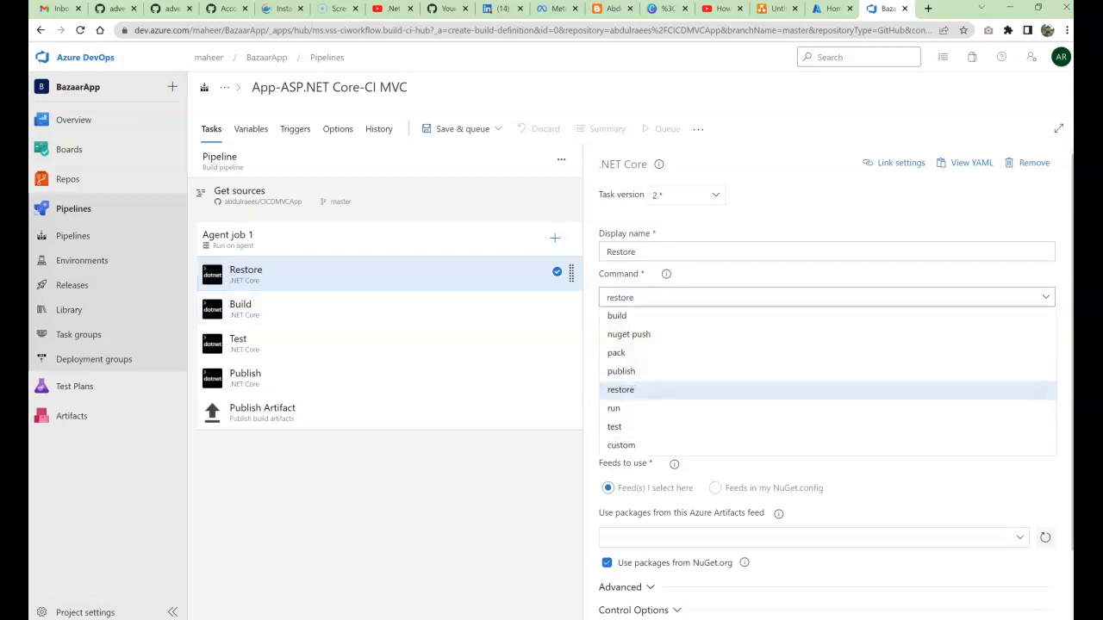
pyautogui.click(827, 297)
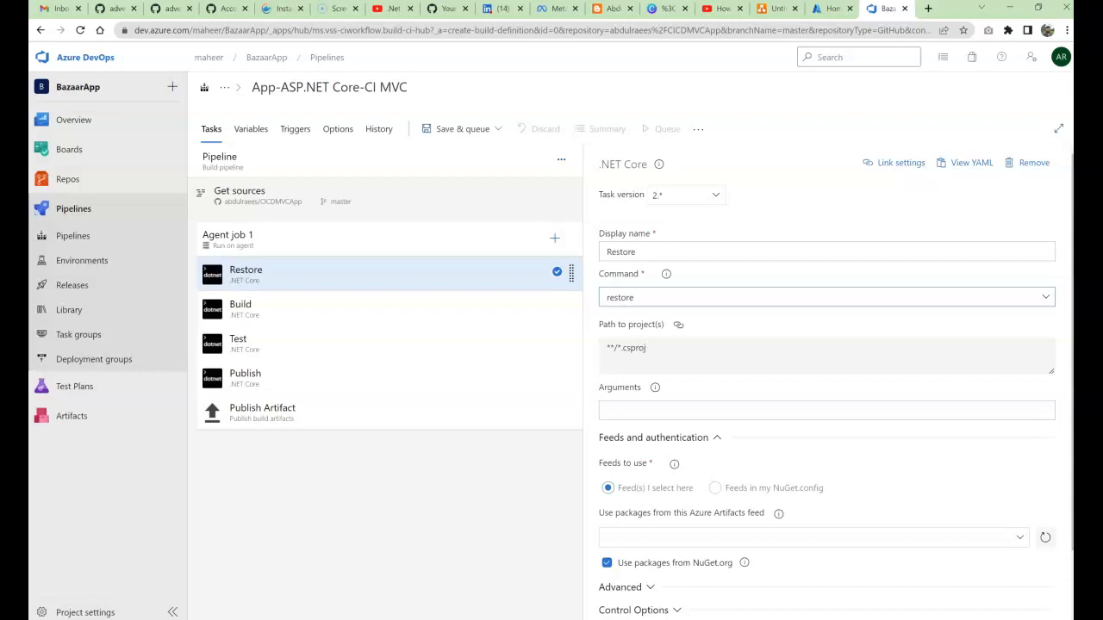
pyautogui.scroll(-1, 827, 379)
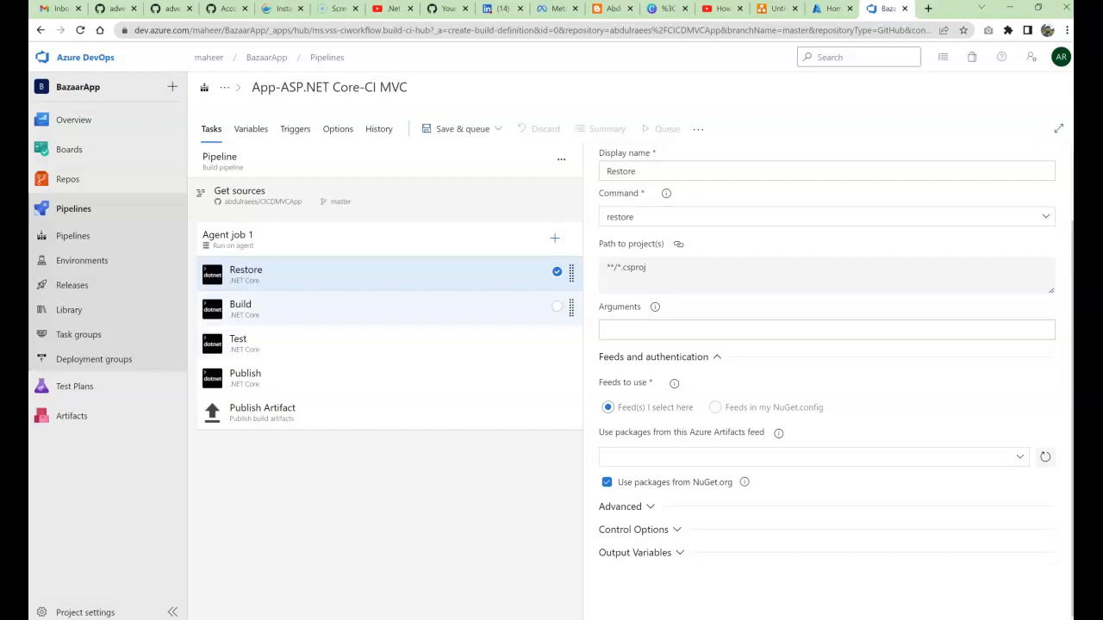
# Step: Check the Build task's BuildConfiguration argument, then view the pipeline variables
pyautogui.click(345, 309)
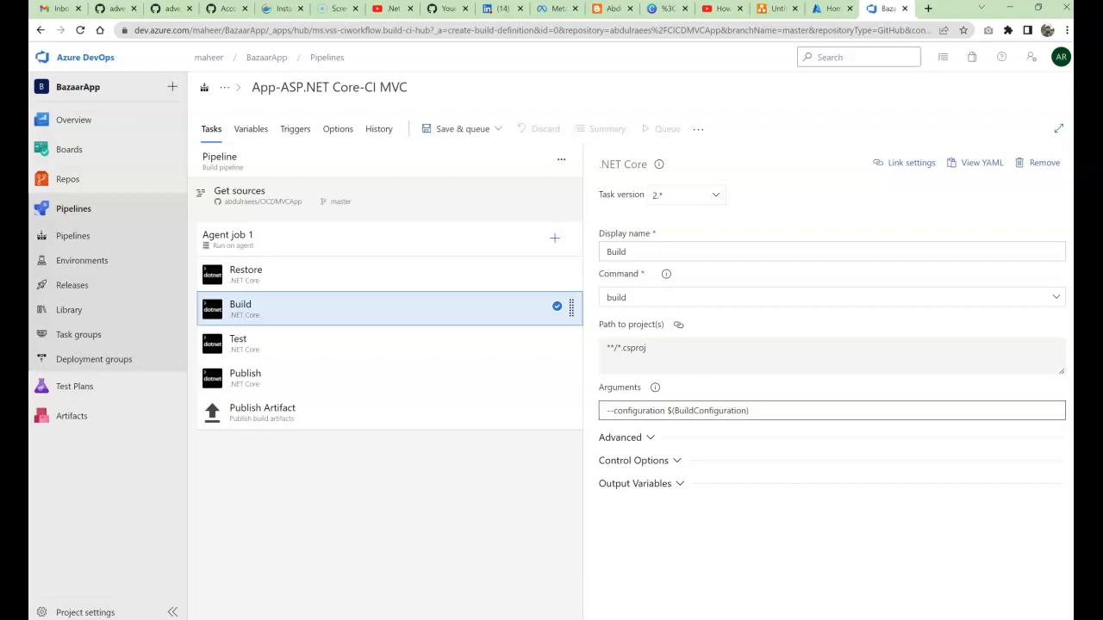
pyautogui.moveTo(674, 411); pyautogui.dragTo(741, 411)
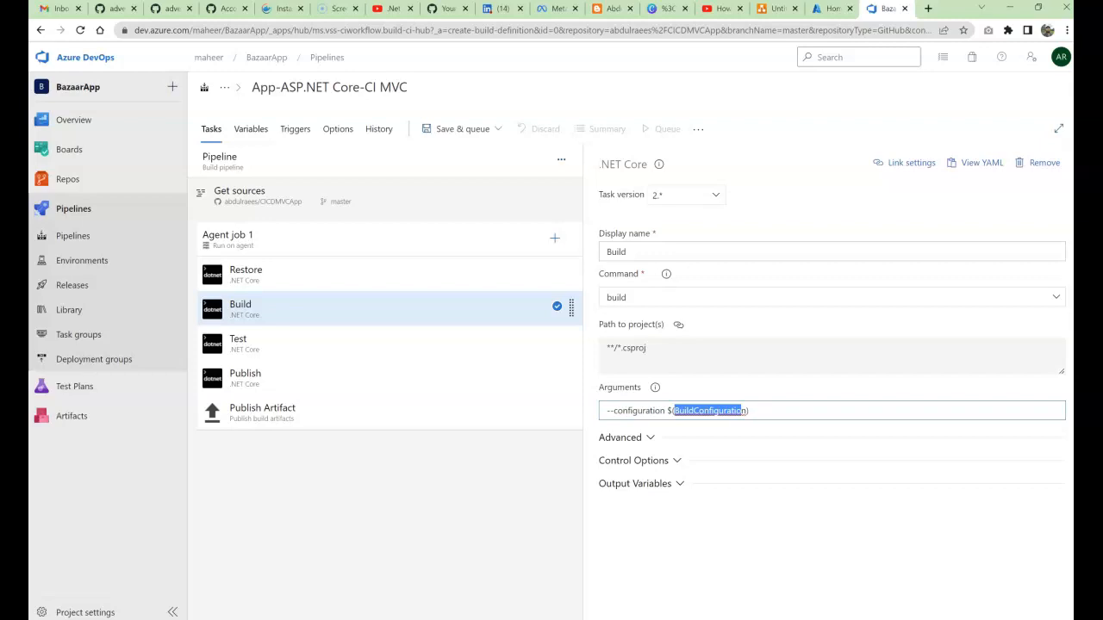
pyautogui.click(250, 129)
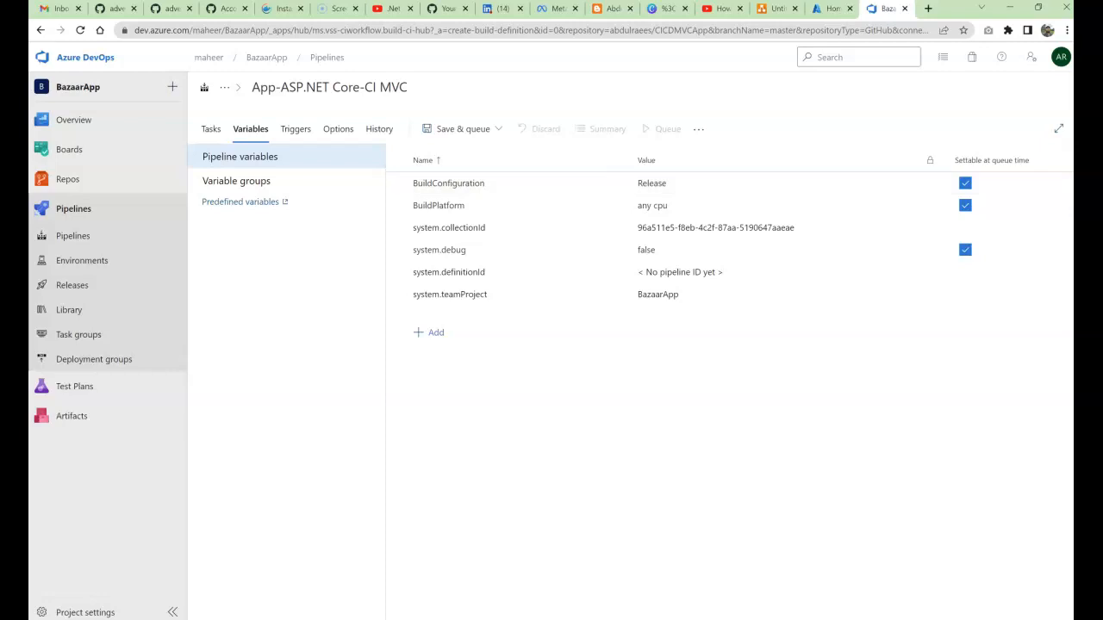
# Step: Go back to the Tasks view and bring up the Test task's settings
pyautogui.moveTo(73, 120)
pyautogui.click(211, 130)
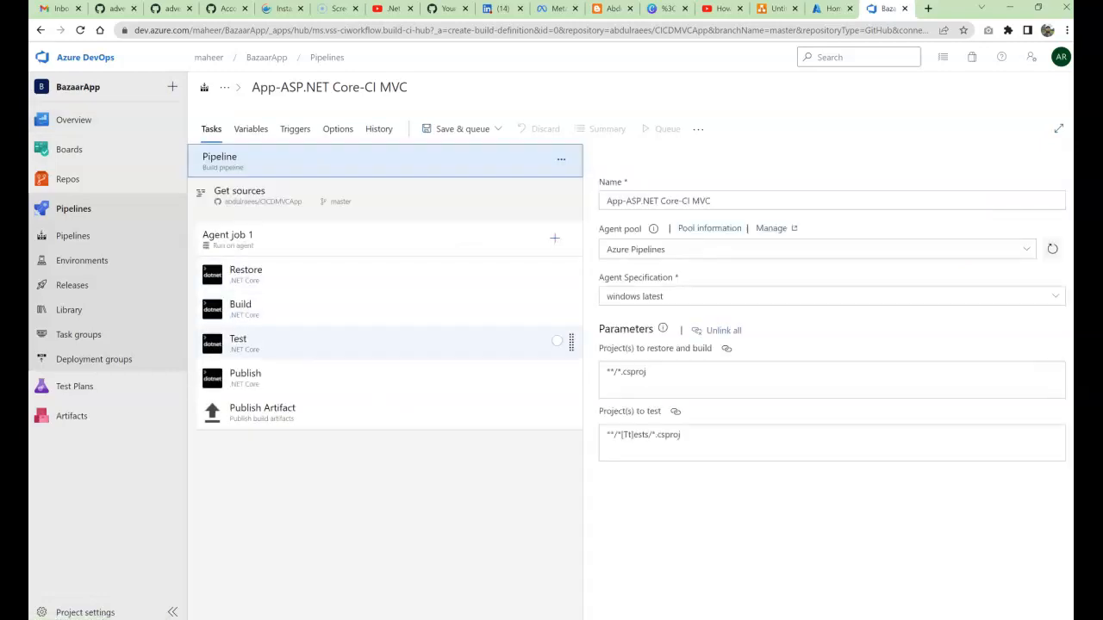
pyautogui.click(284, 343)
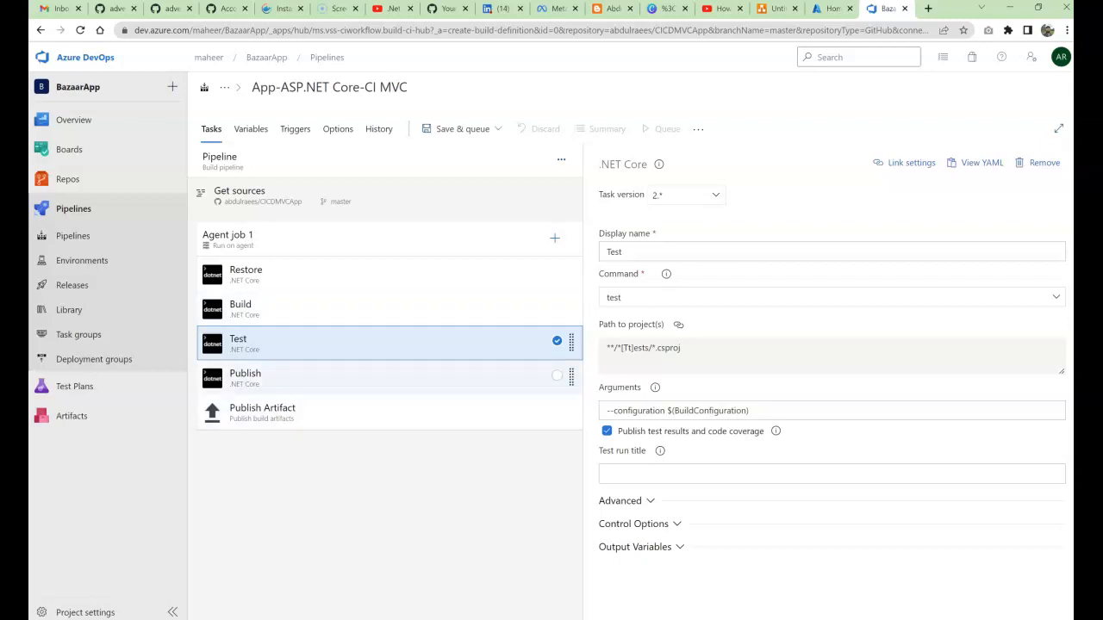
pyautogui.click(244, 377)
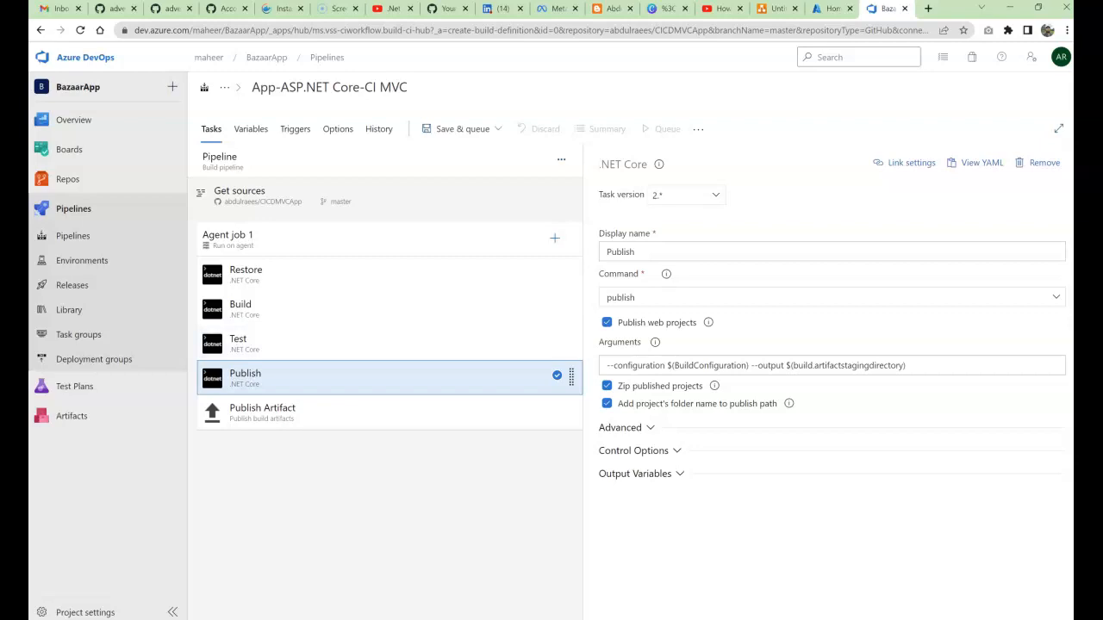
pyautogui.moveTo(792, 365); pyautogui.dragTo(904, 365)
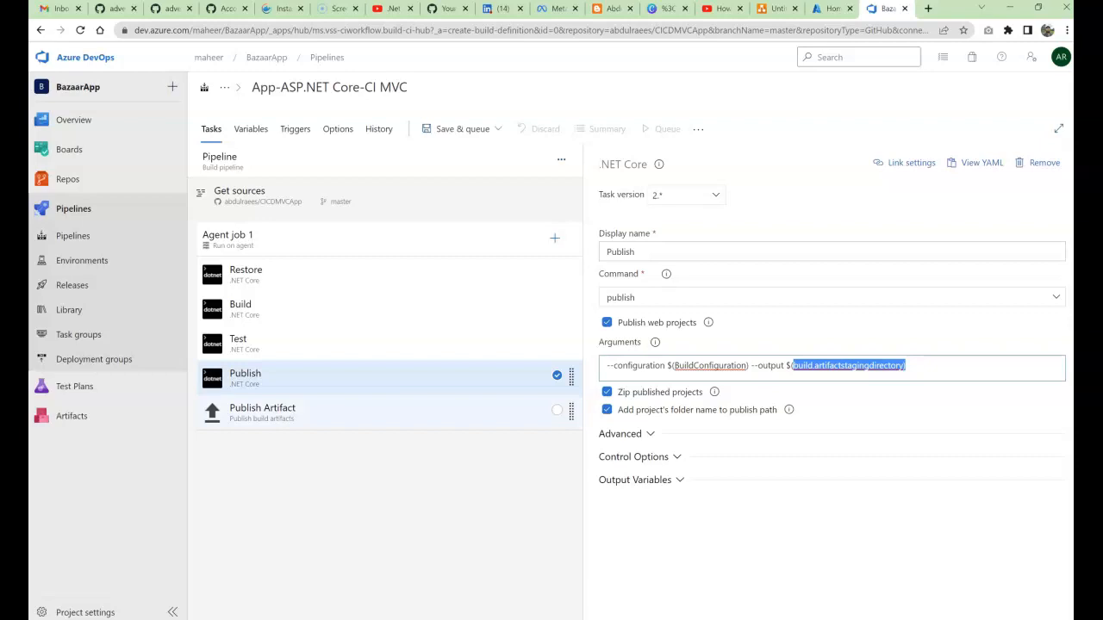
pyautogui.click(345, 412)
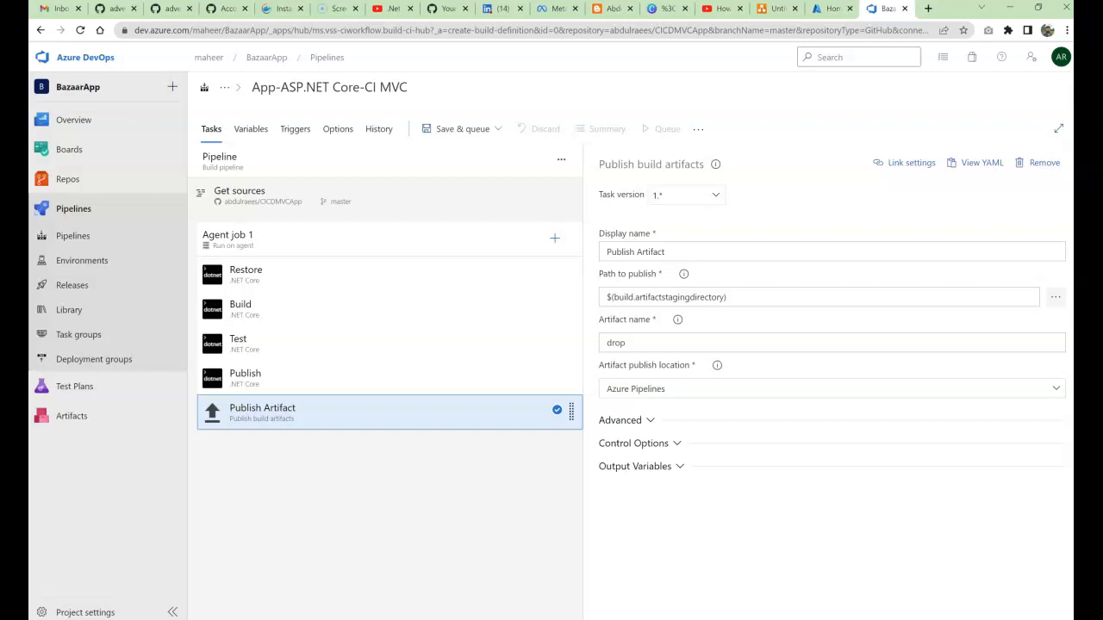
pyautogui.click(344, 379)
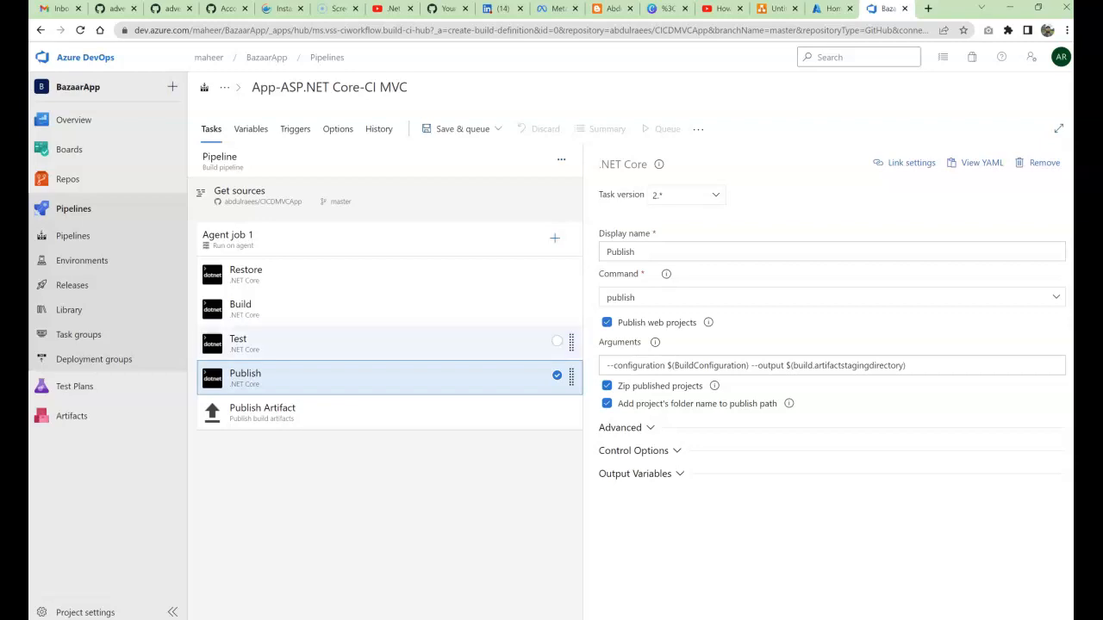
pyautogui.click(345, 344)
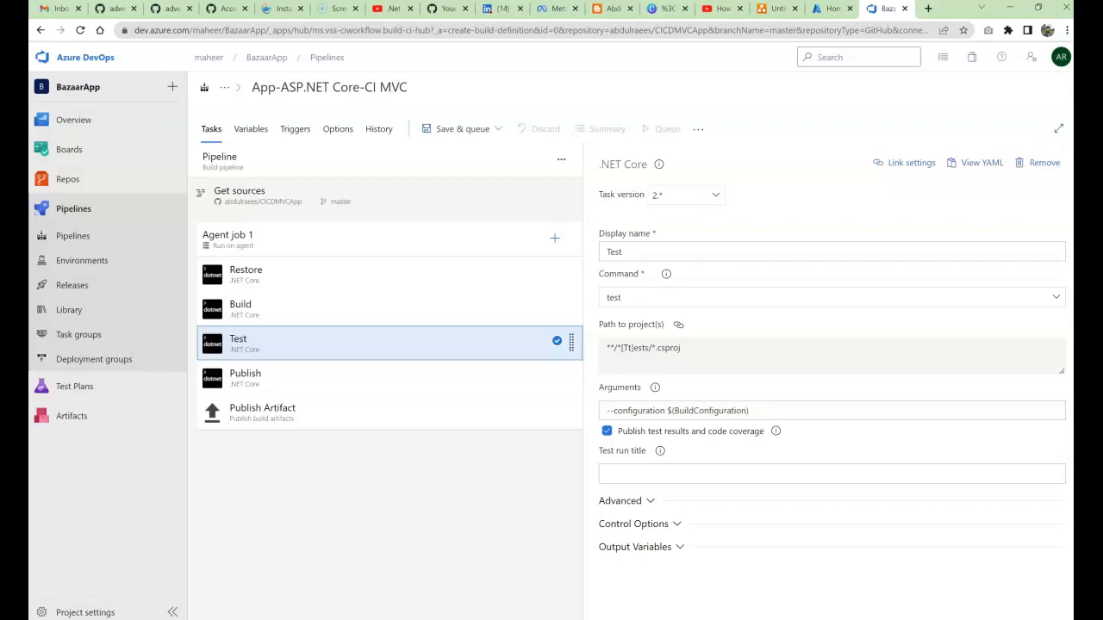
# Step: Disable the Test task, leaving Restore, Build, Publish and Publish Artifact active
pyautogui.rightClick(283, 343)
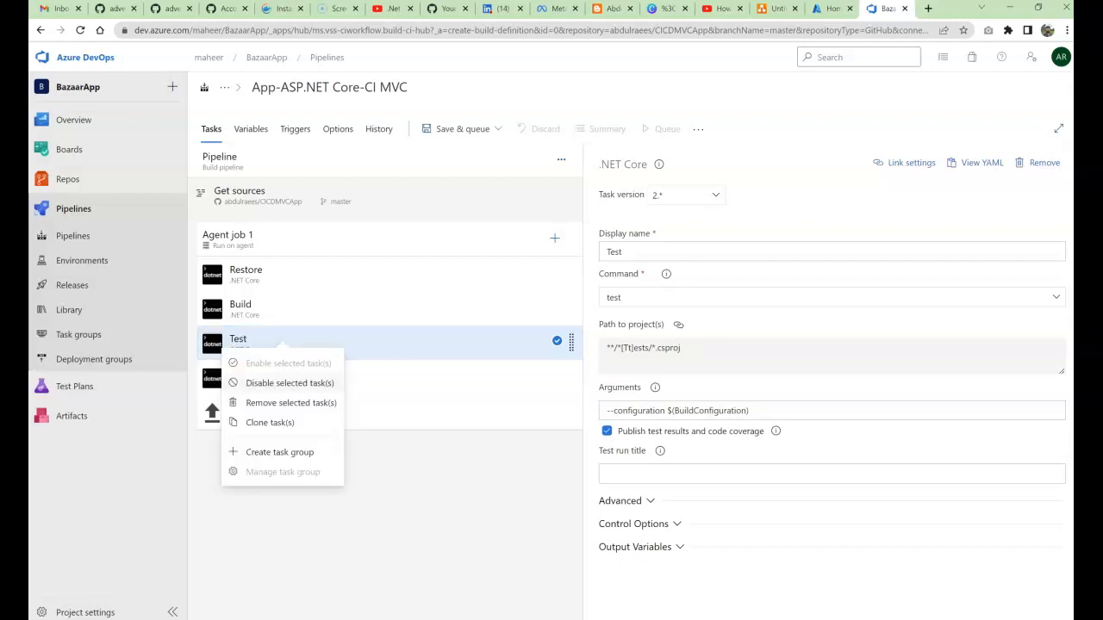
pyautogui.click(290, 382)
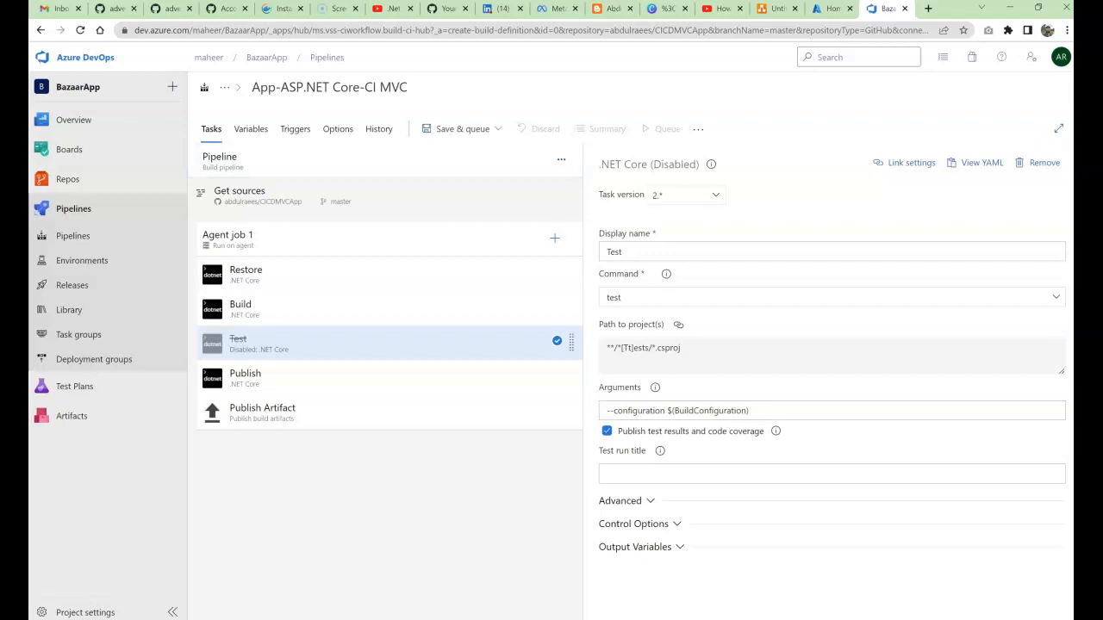
pyautogui.click(462, 130)
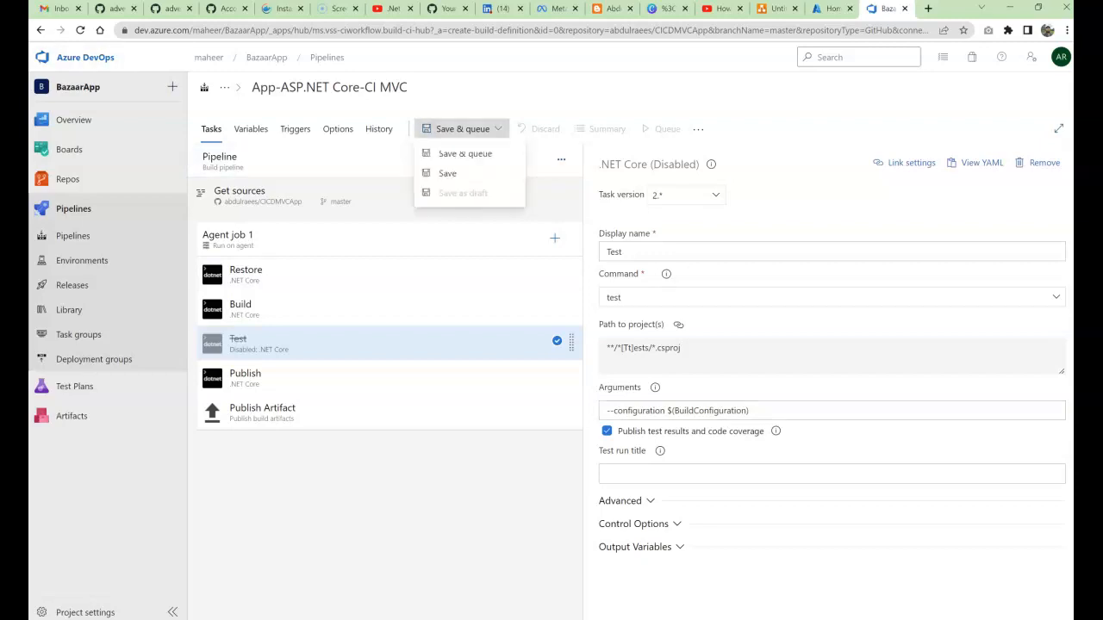
# Step: Save and queue the pipeline, follow the Agent job 1 log, then return to Pipelines
pyautogui.click(465, 152)
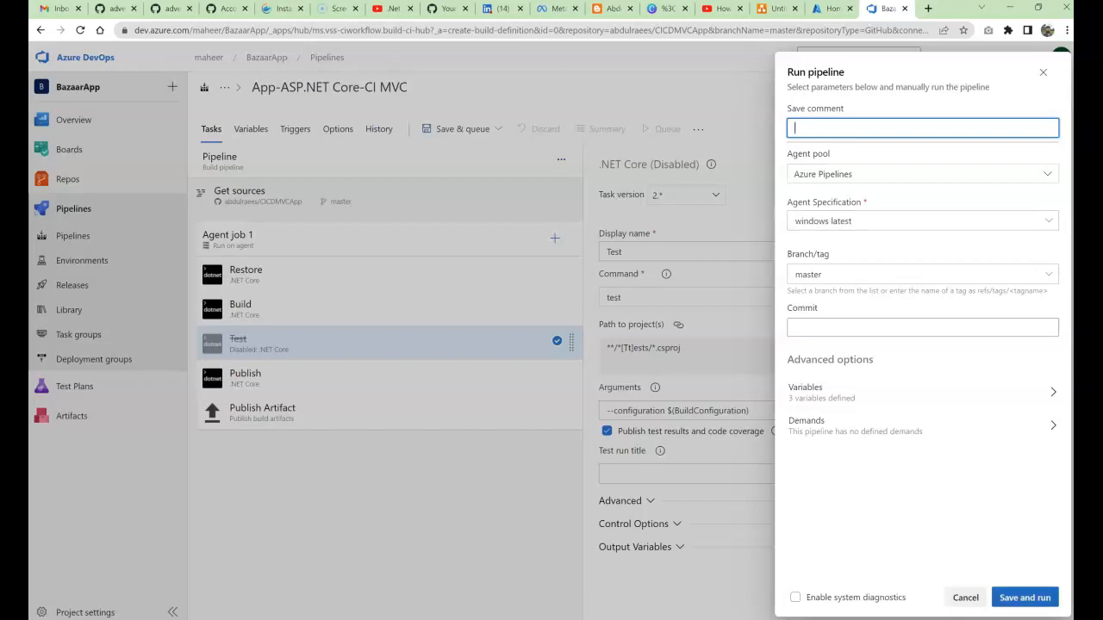
pyautogui.click(1024, 597)
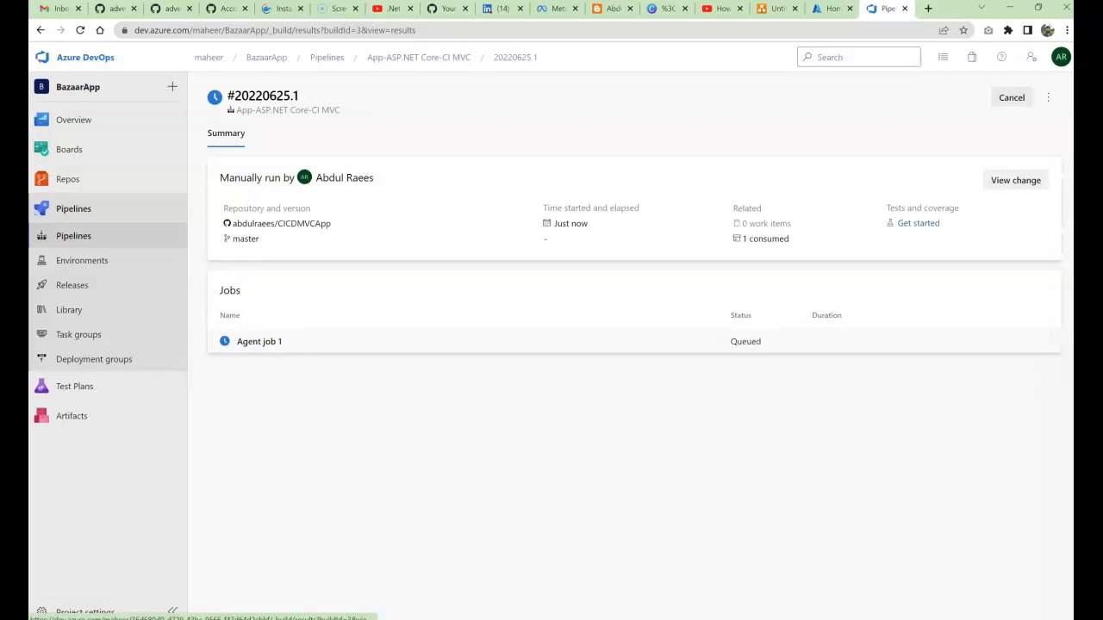
pyautogui.click(259, 342)
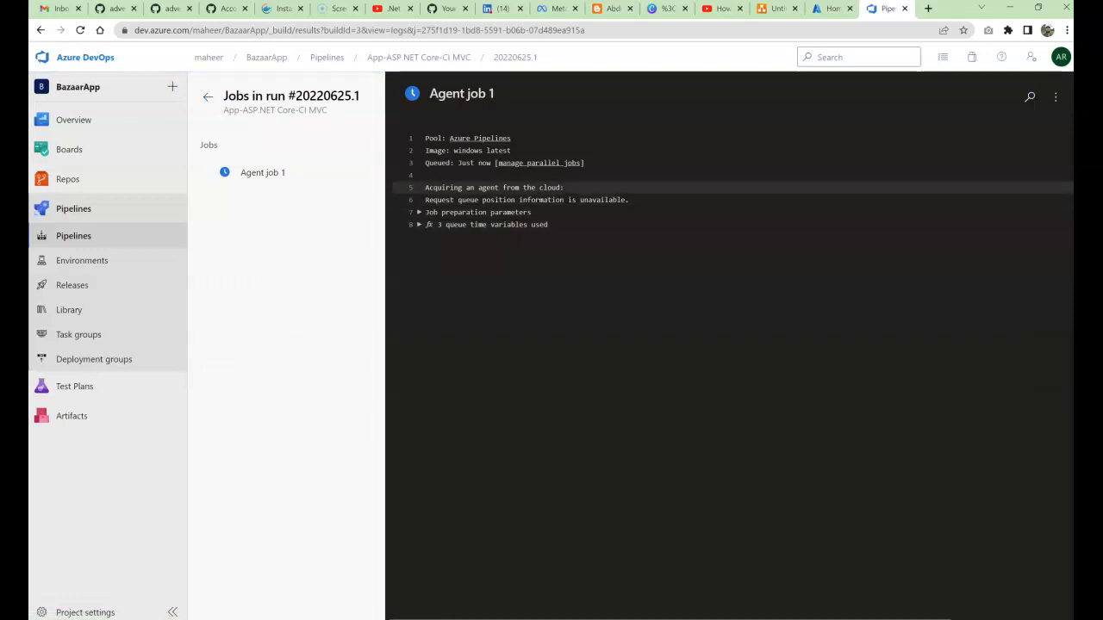
pyautogui.moveTo(429, 188); pyautogui.dragTo(535, 188)
pyautogui.click(262, 172)
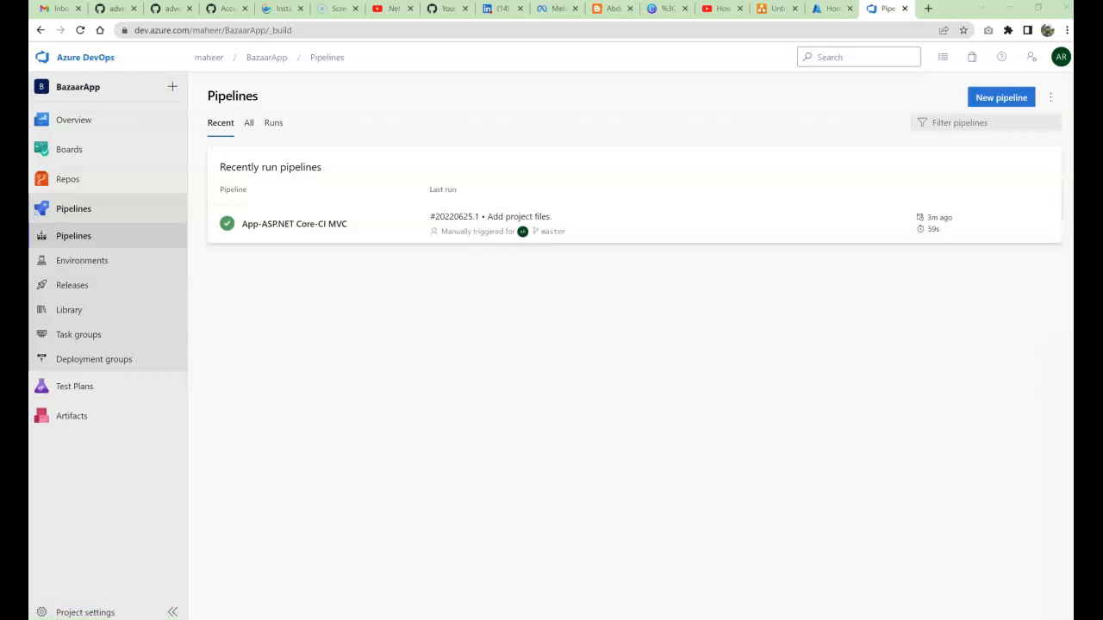
# Step: Check run #20220625.1's Agent job 1 and Publish Artifact logs, then go to Releases
pyautogui.click(294, 224)
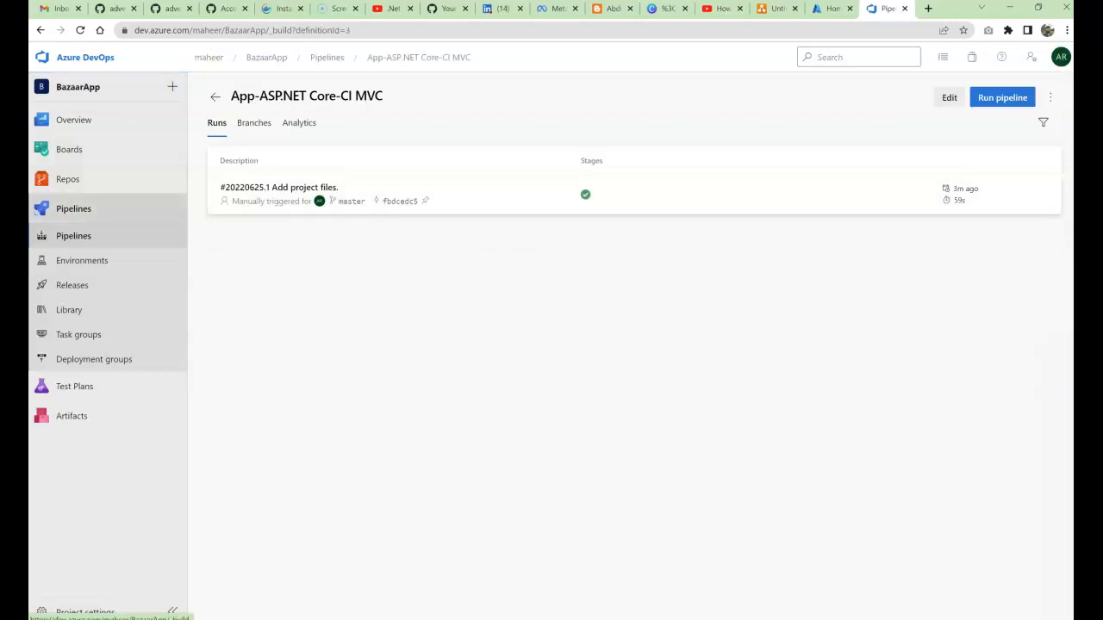
pyautogui.click(73, 235)
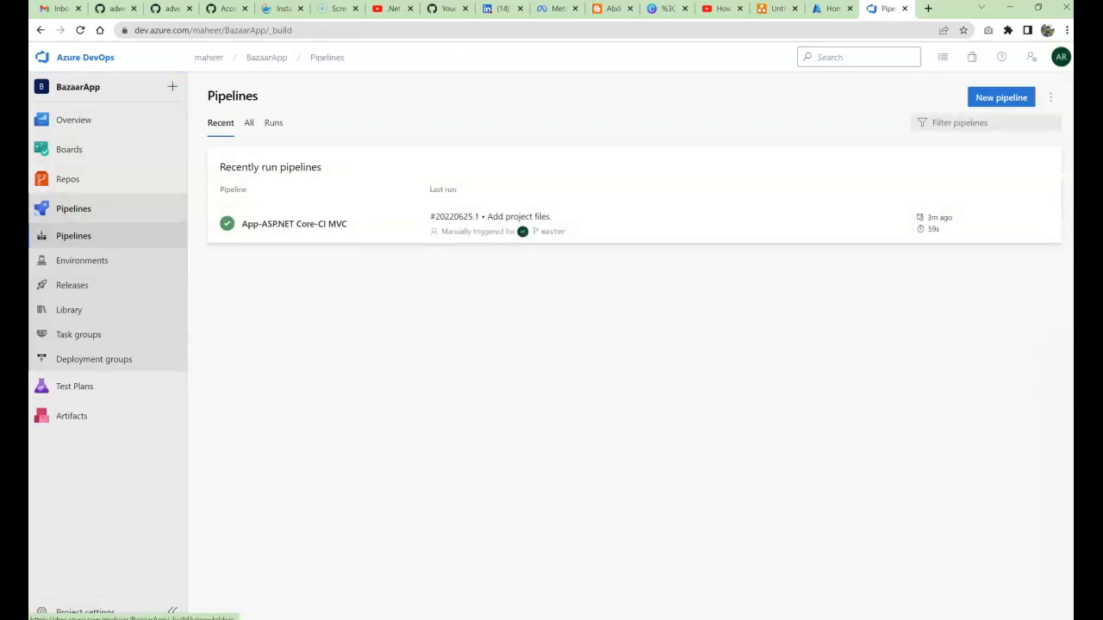
pyautogui.click(248, 122)
pyautogui.click(300, 217)
pyautogui.click(279, 188)
pyautogui.click(260, 397)
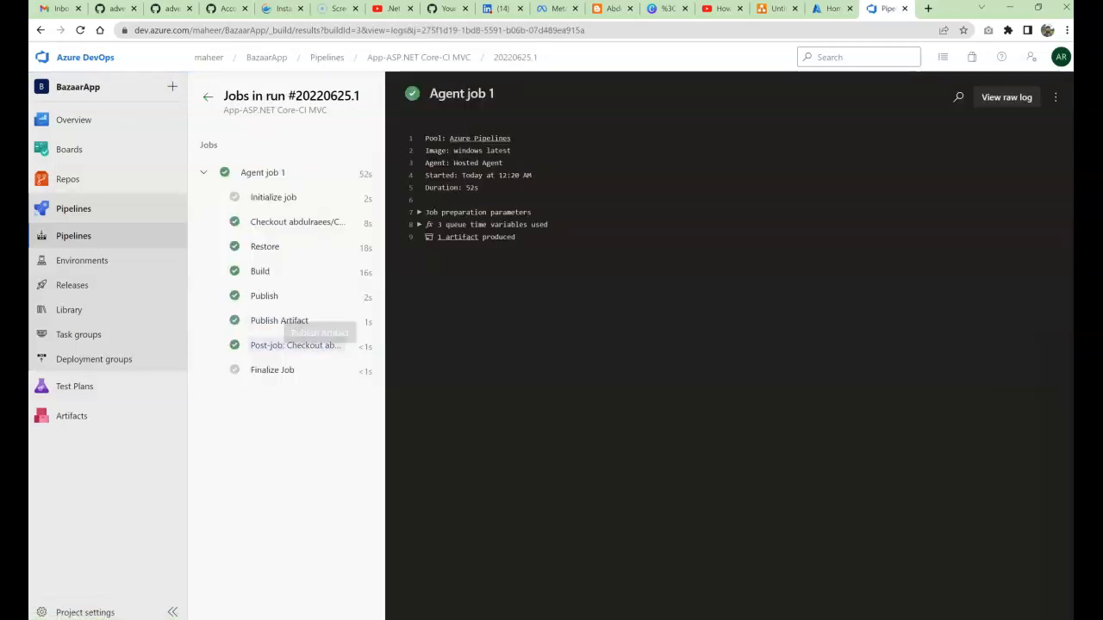
pyautogui.click(279, 322)
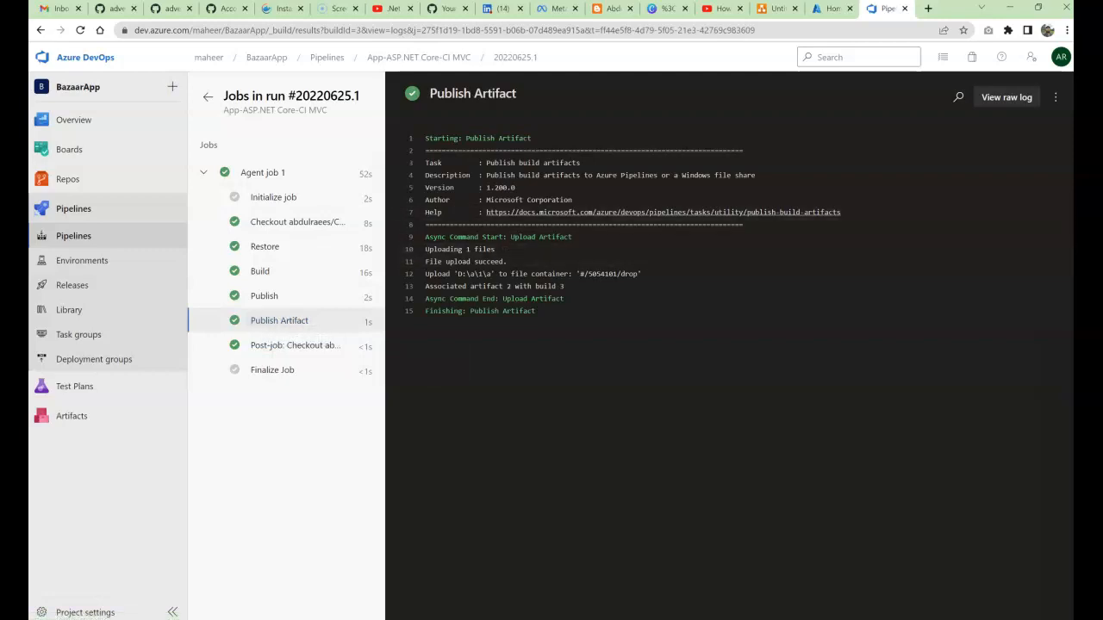
pyautogui.click(72, 286)
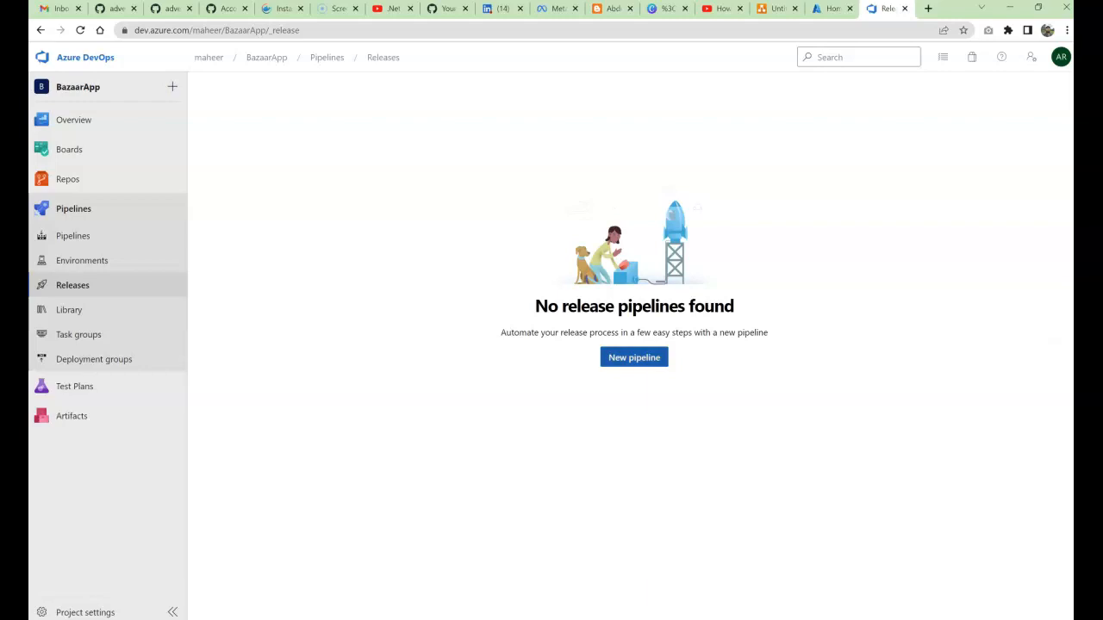
# Step: Create a new release pipeline and browse its deployment template list
pyautogui.click(635, 356)
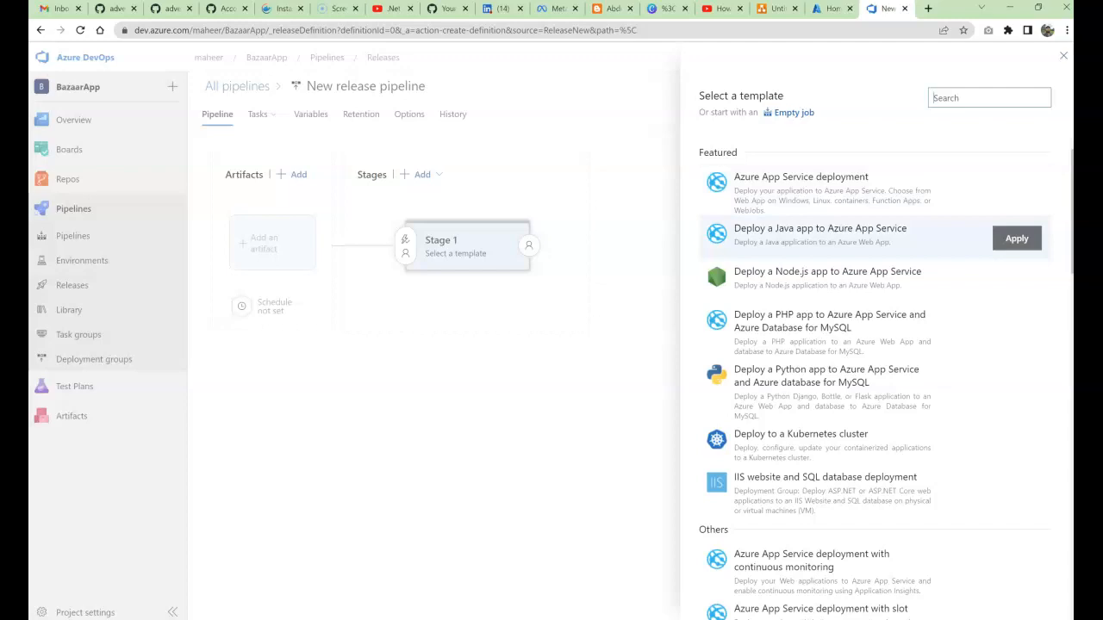
pyautogui.scroll(-2, 862, 250)
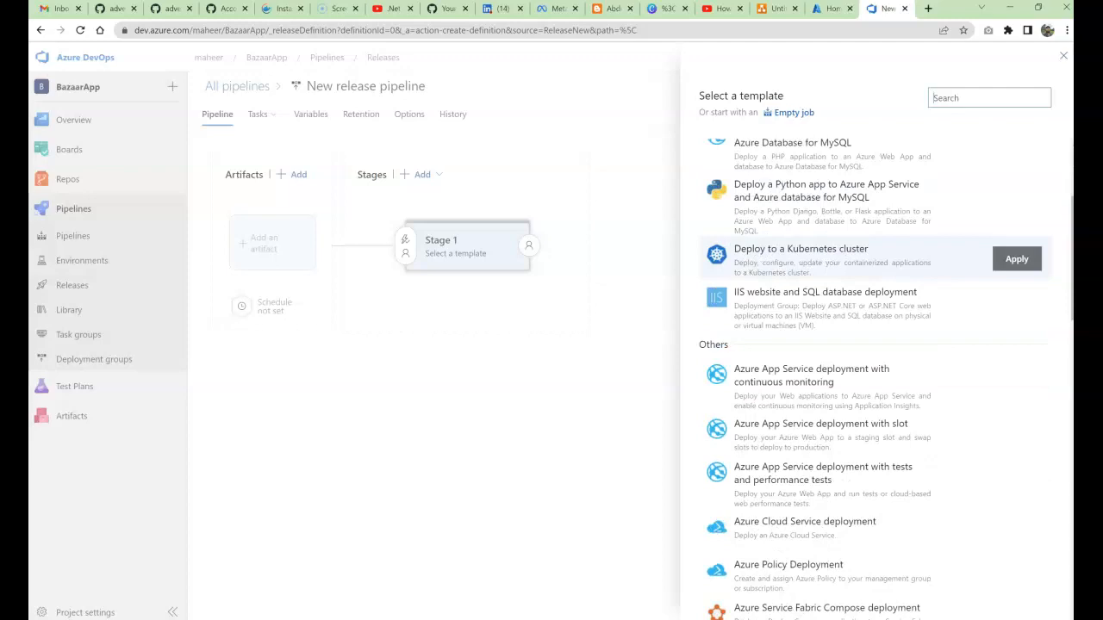
pyautogui.scroll(-1, 862, 250)
pyautogui.scroll(4, 862, 250)
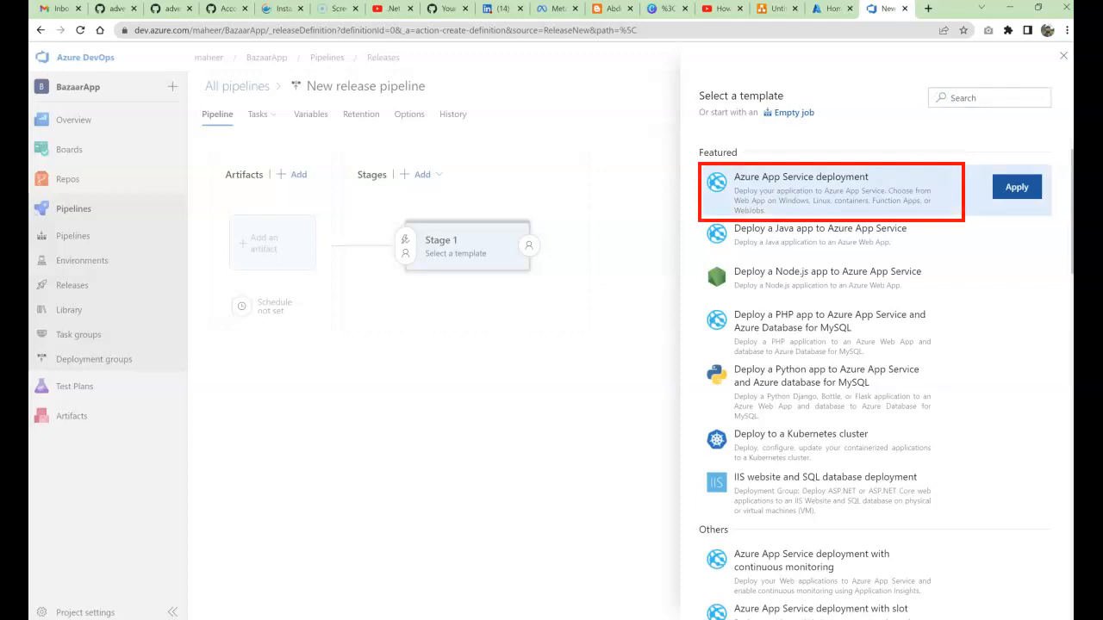
# Step: Apply the Azure App Service deployment template, name the stage 'DEV', and view its tasks
pyautogui.click(1017, 187)
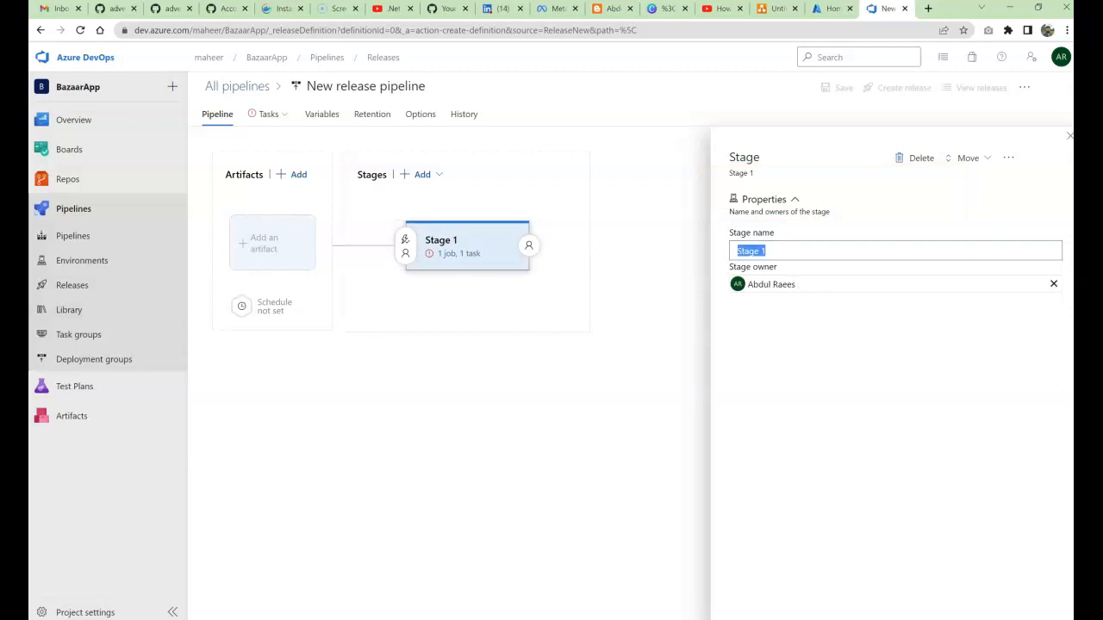
pyautogui.write('DEV')
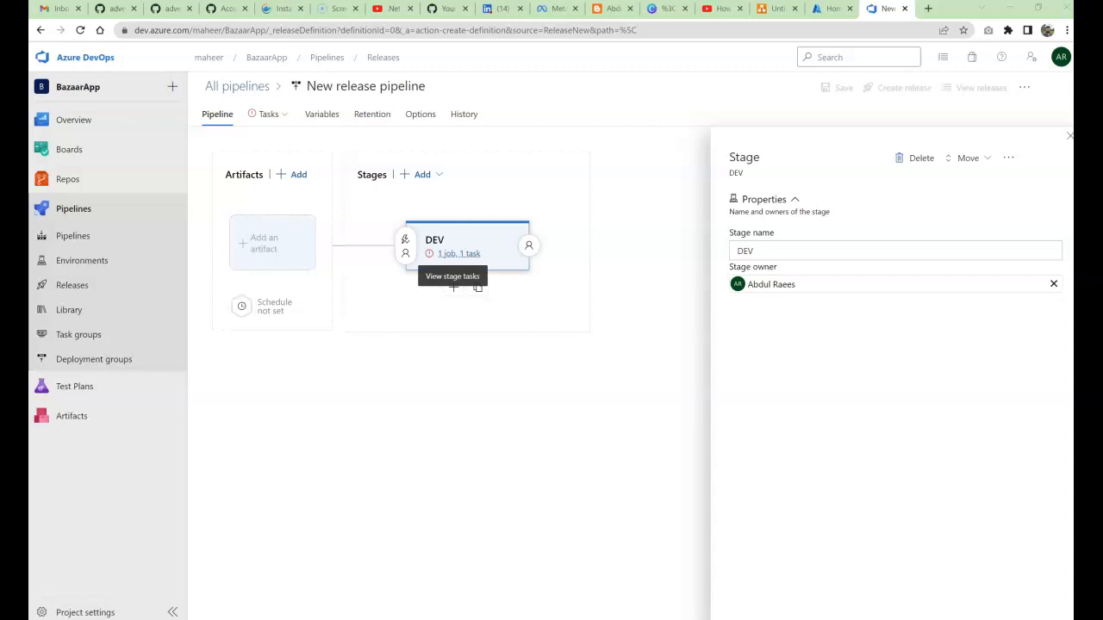
pyautogui.click(458, 253)
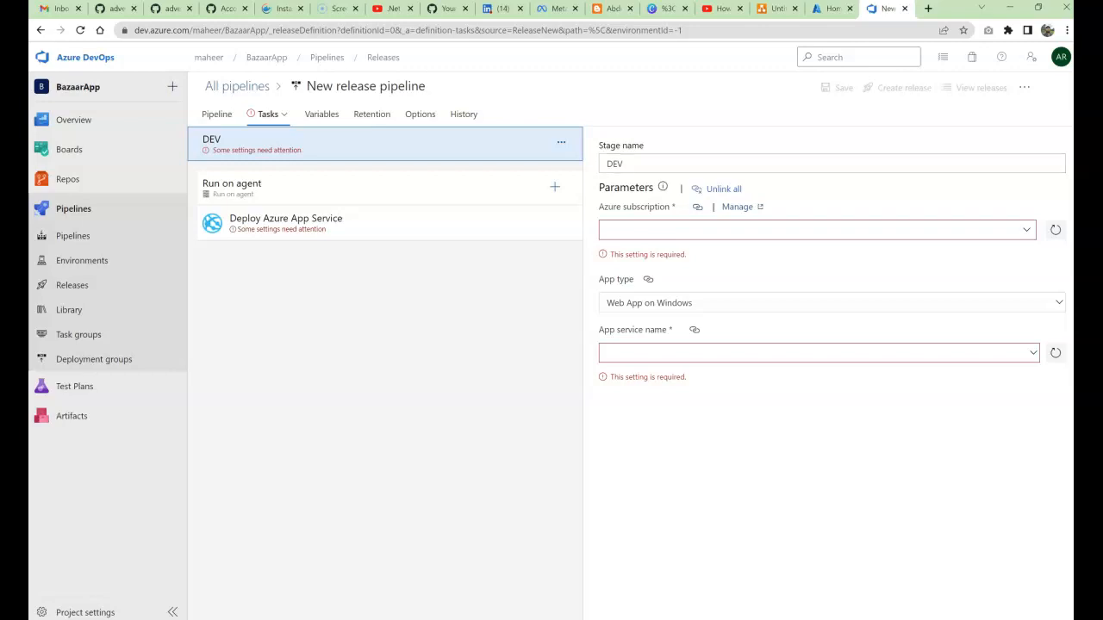
# Step: Open the project's Service connections page in a new tab to review existing connections
pyautogui.click(812, 230)
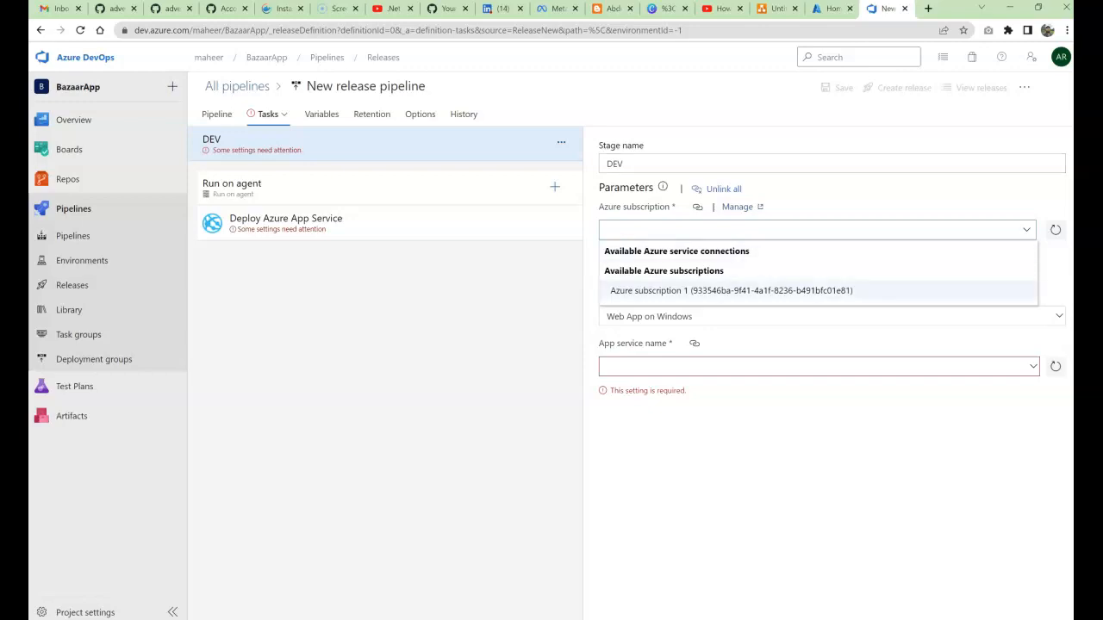
pyautogui.press('Escape')
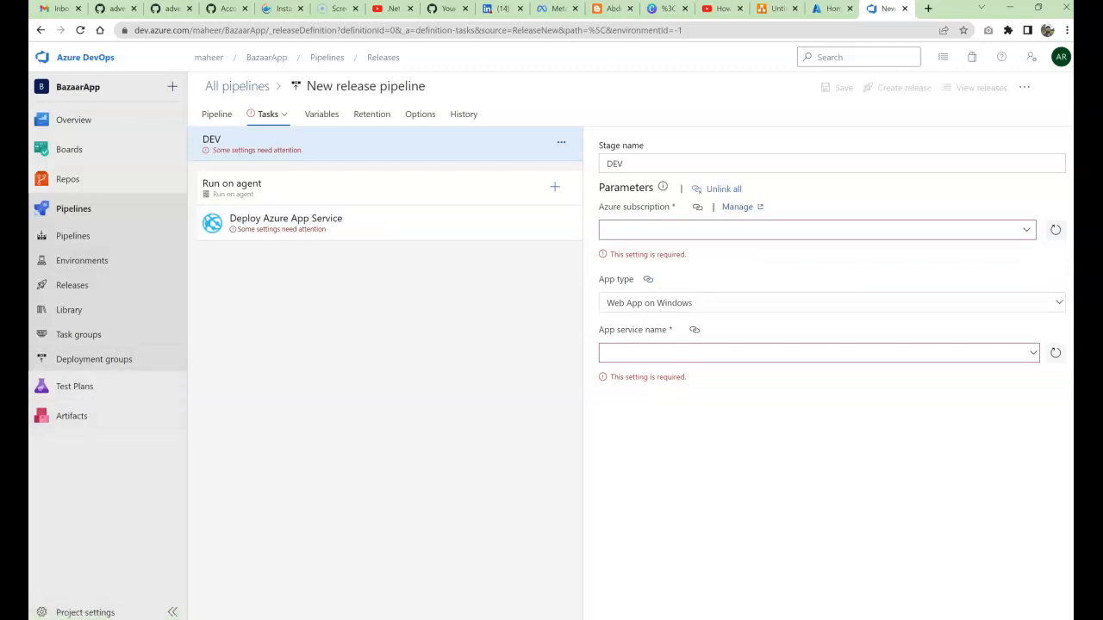
pyautogui.click(817, 230)
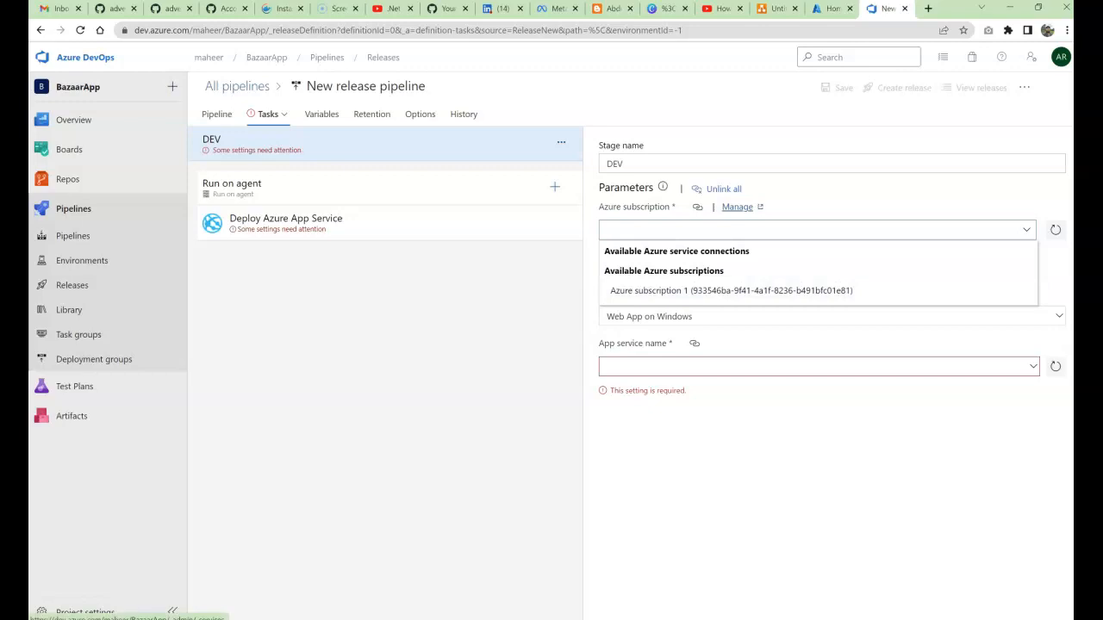
pyautogui.rightClick(728, 208)
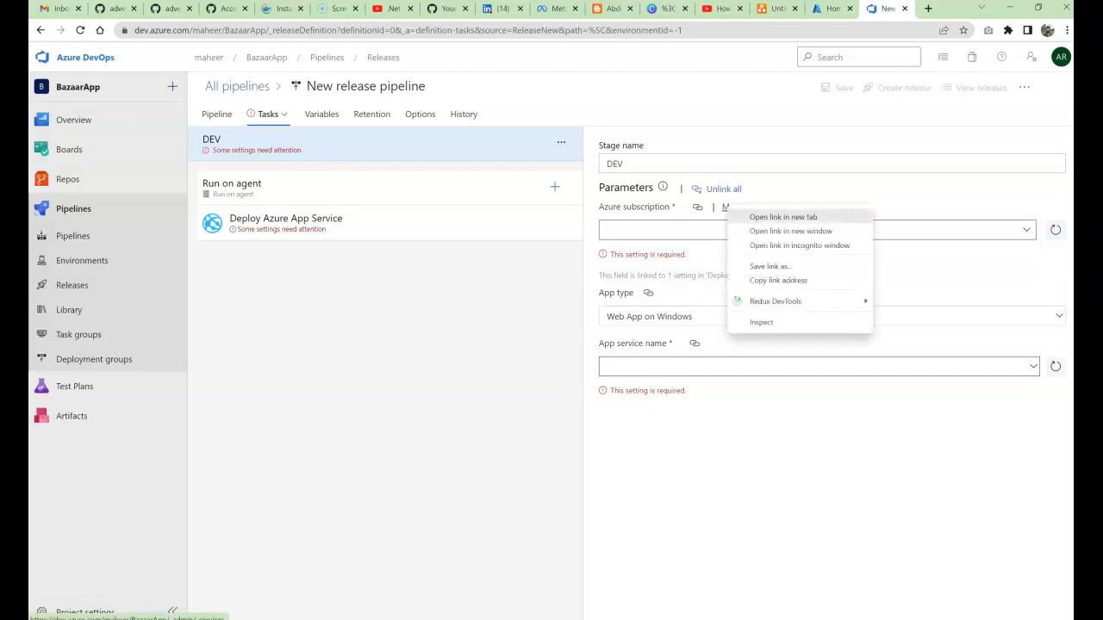
pyautogui.click(783, 218)
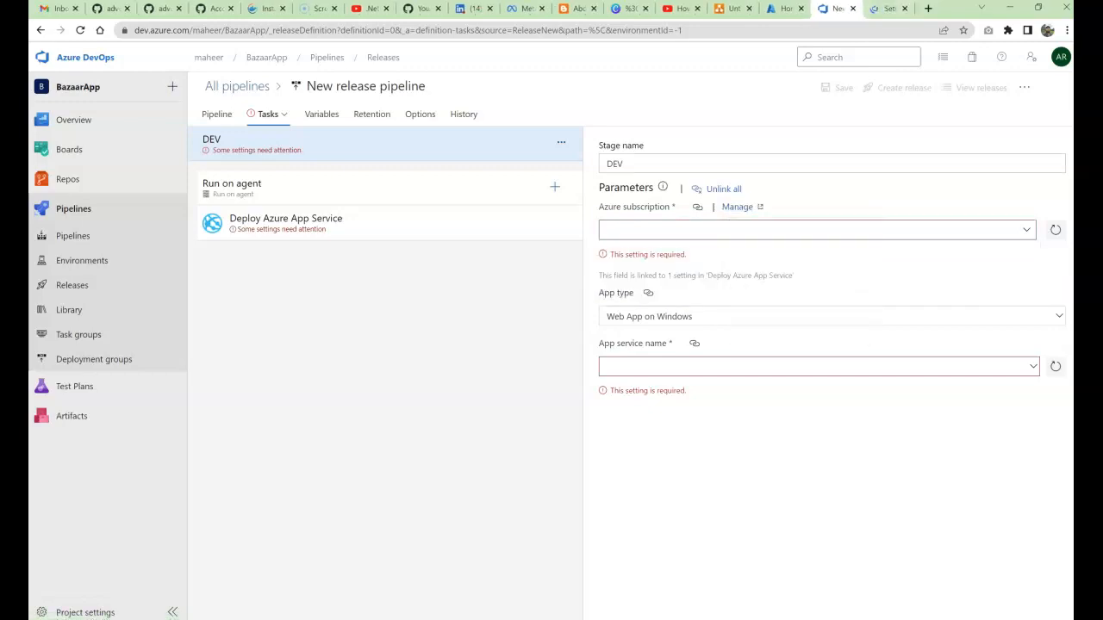
pyautogui.click(889, 9)
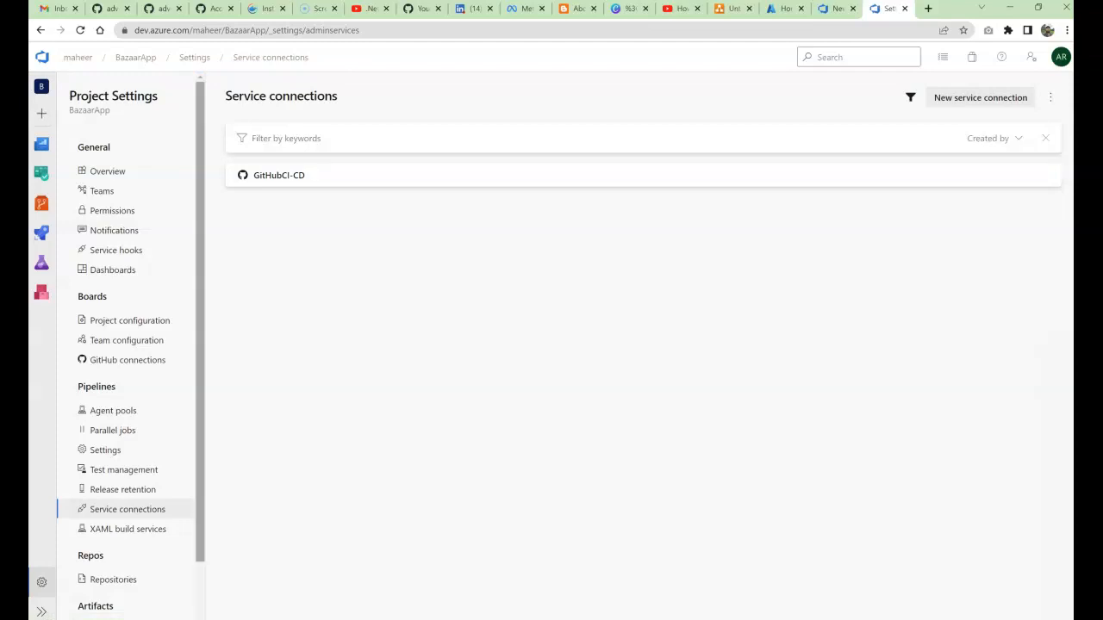
pyautogui.scroll(-1, 131, 354)
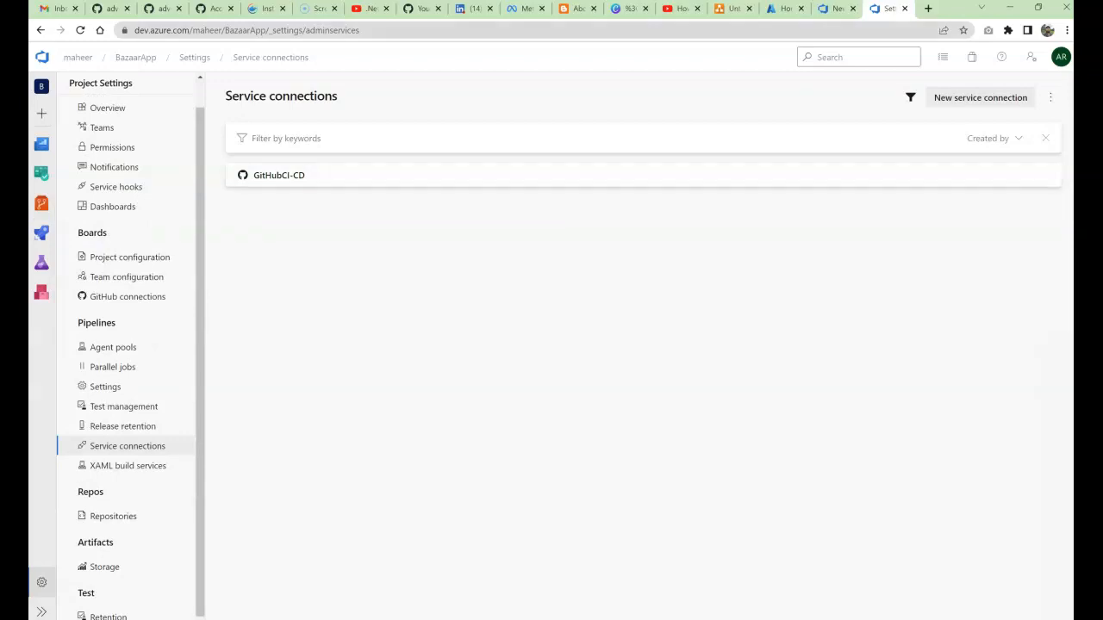
# Step: Back in the release pipeline, choose Azure subscription 1 for the DEV stage
pyautogui.click(836, 8)
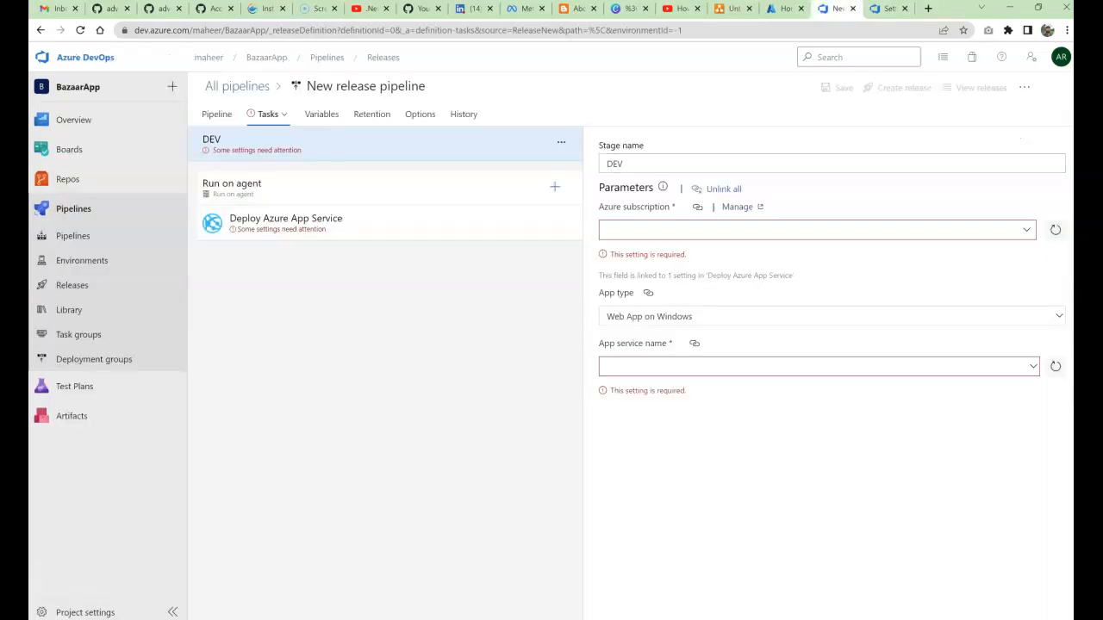
pyautogui.click(817, 230)
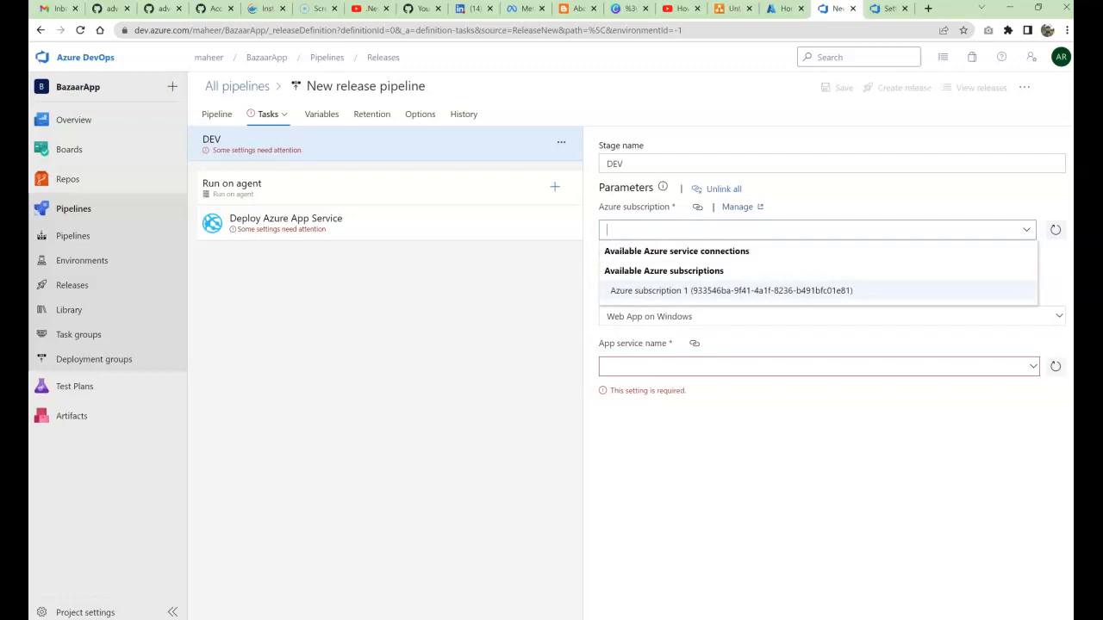
pyautogui.press('Return')
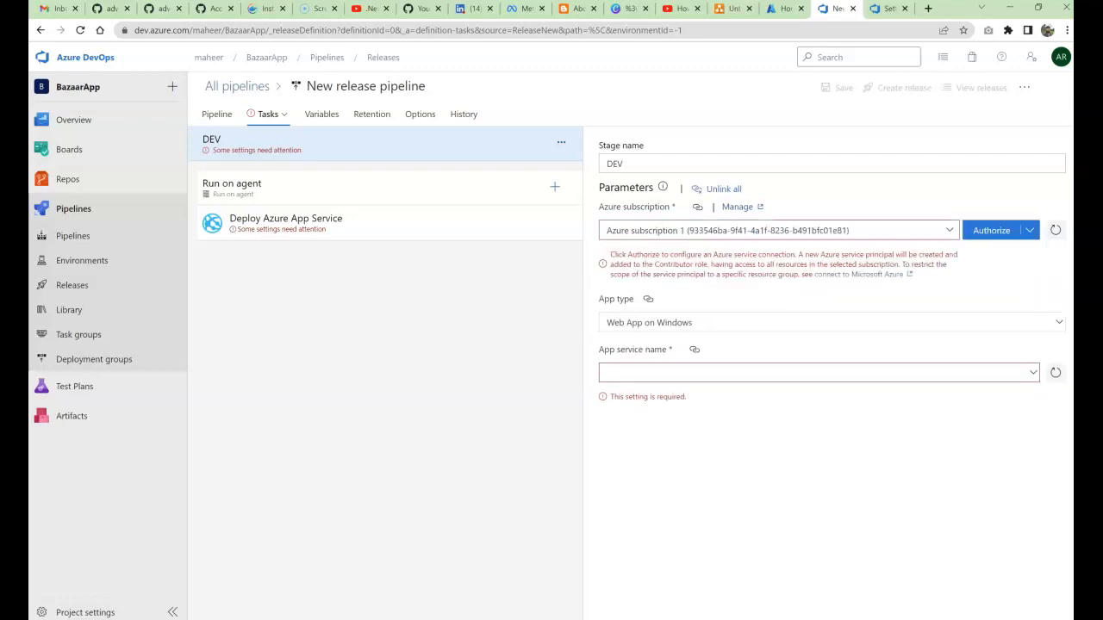
# Step: Copy the signed-in account's e-mail from the profile panel, then authorize Azure subscription 1
pyautogui.click(1061, 57)
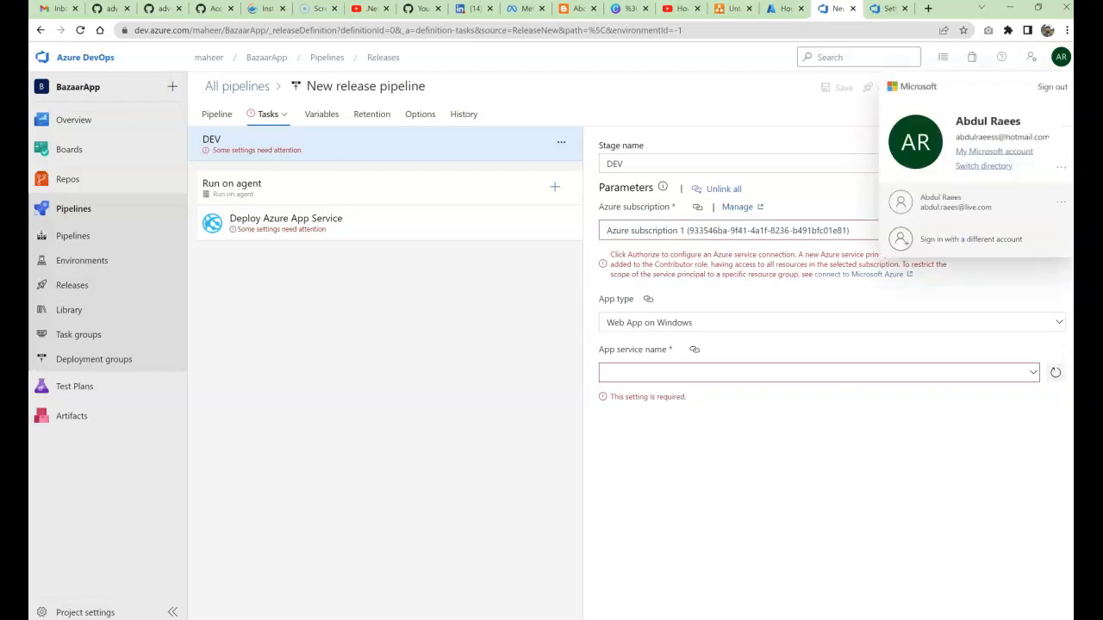
pyautogui.moveTo(956, 137); pyautogui.dragTo(1050, 137)
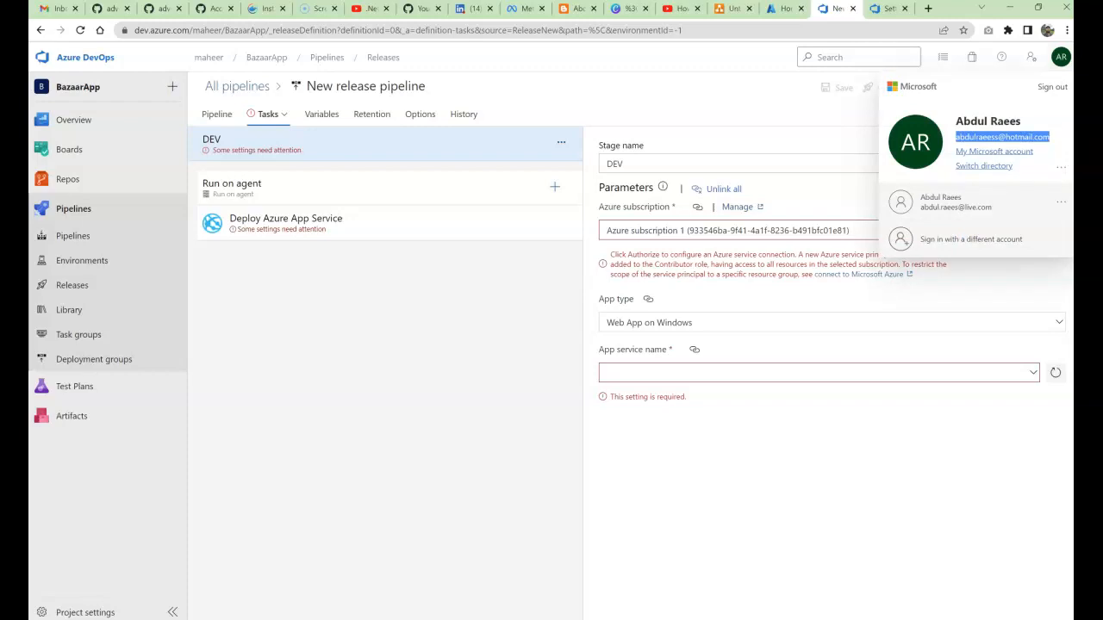
pyautogui.press('Escape')
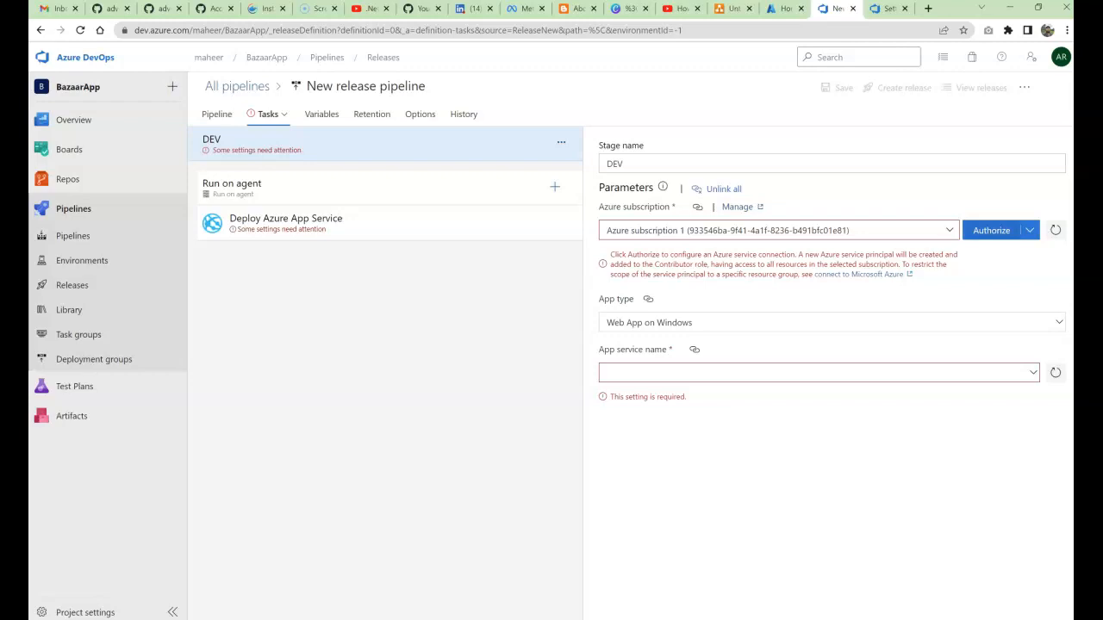
pyautogui.click(991, 230)
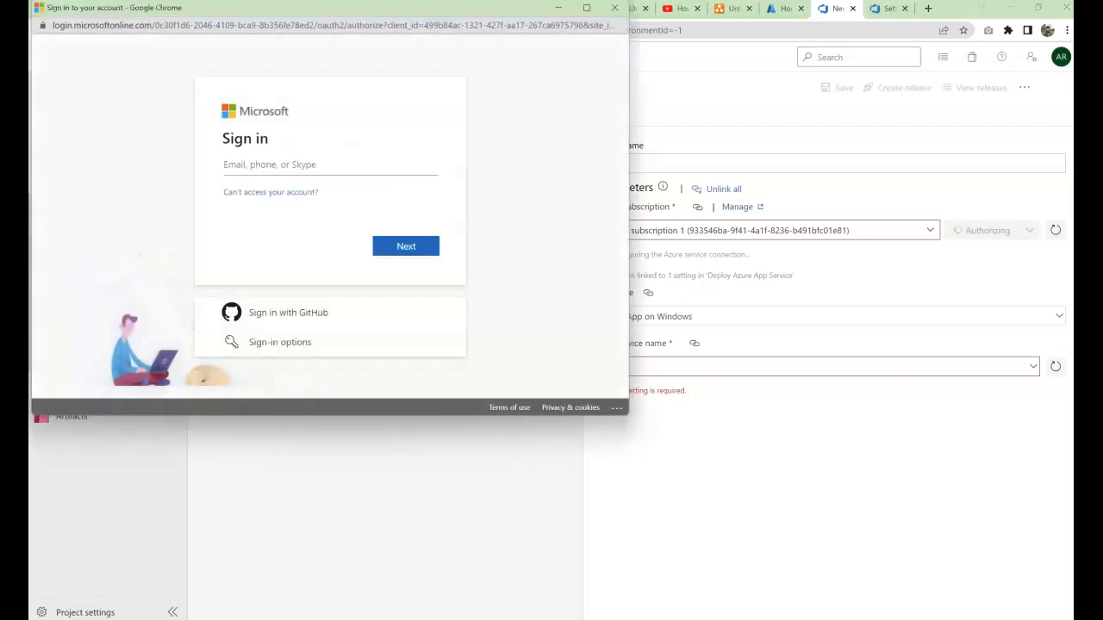
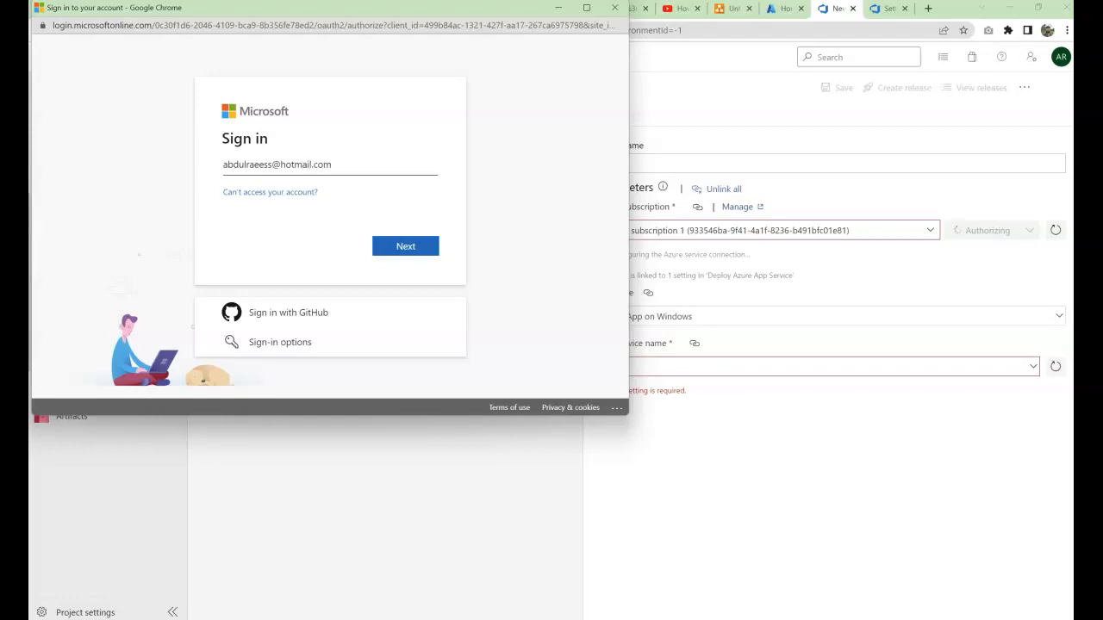
# Step: Enter the account e-mail in the Microsoft sign-in field and continue
pyautogui.press('Return')
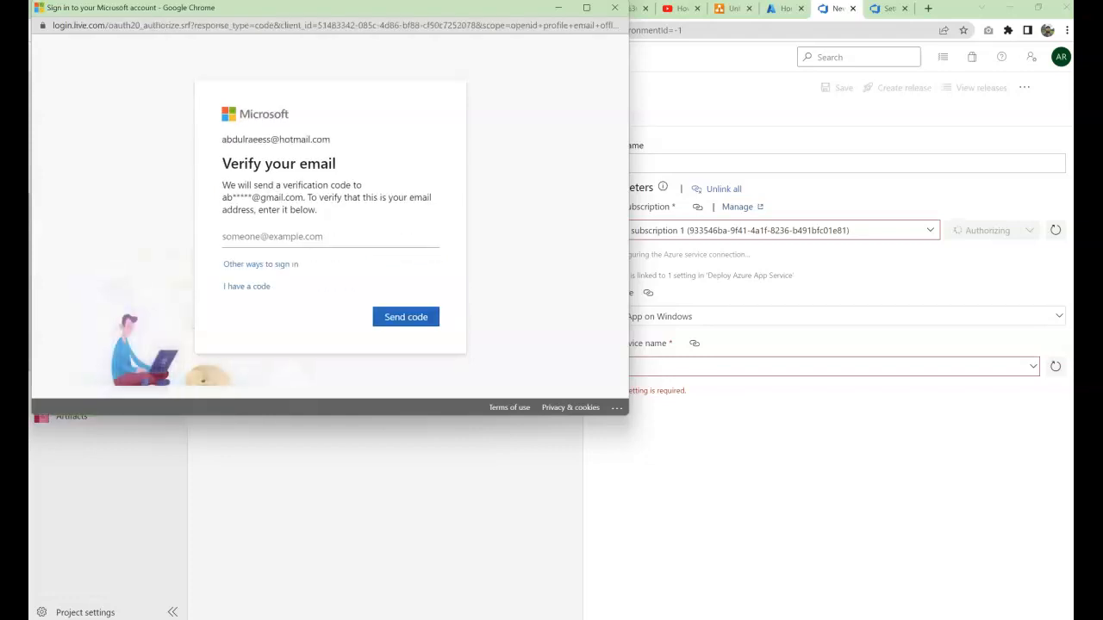
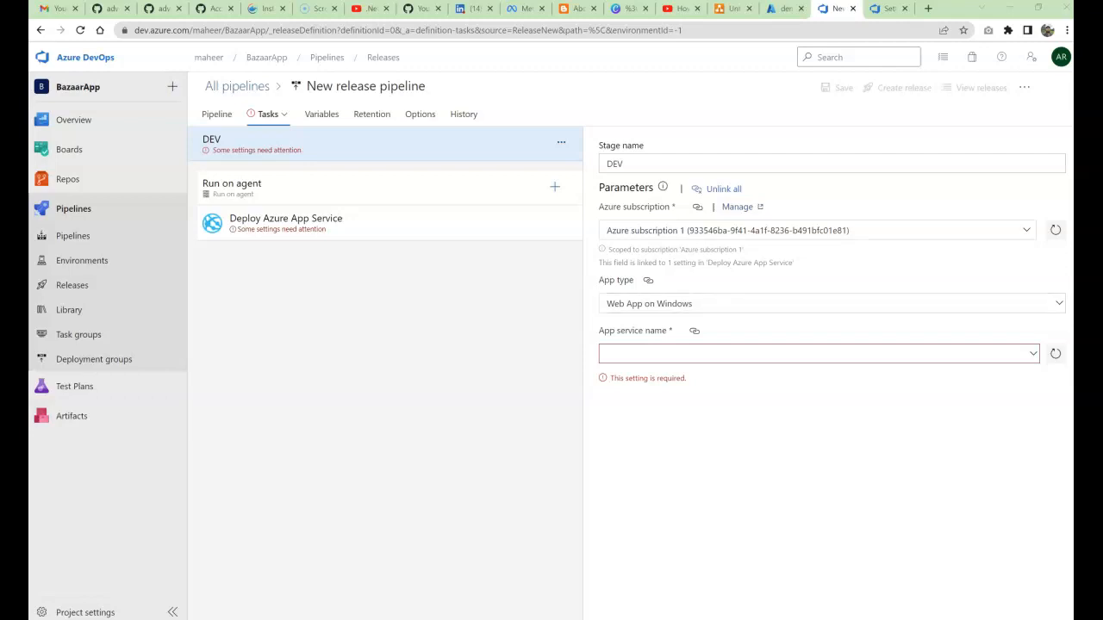
# Step: Keep 'Web App on Windows' as the deploy task's app type, then switch to the demomaheer App Service in the Azure portal
pyautogui.moveTo(599, 281); pyautogui.dragTo(629, 280)
pyautogui.click(832, 304)
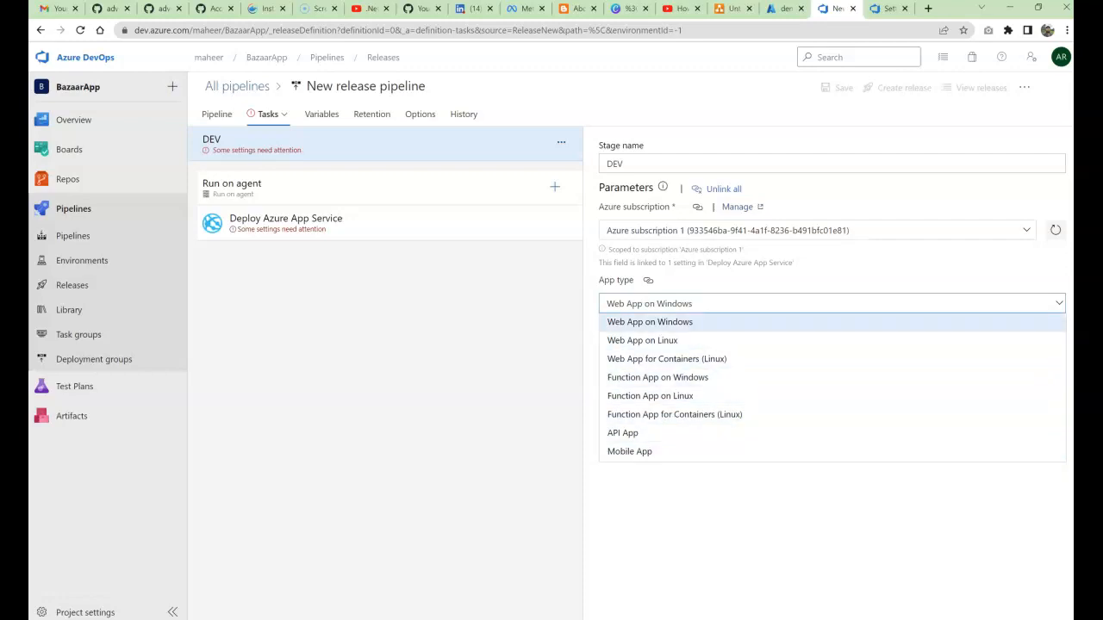
pyautogui.click(649, 323)
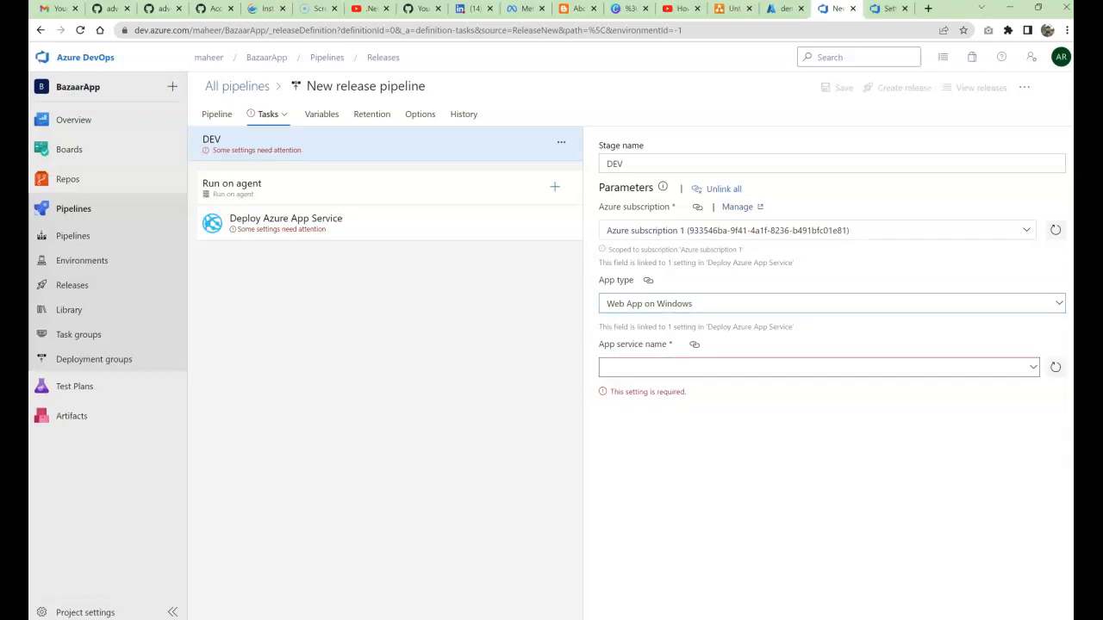
pyautogui.click(817, 367)
pyautogui.moveTo(604, 331); pyautogui.dragTo(666, 331)
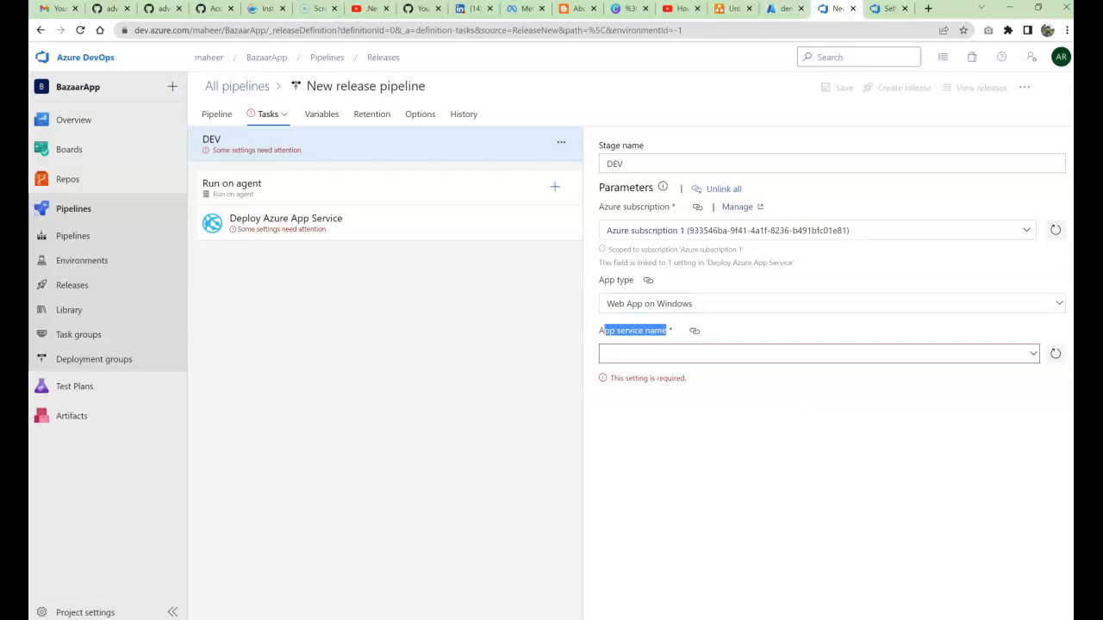
pyautogui.click(784, 8)
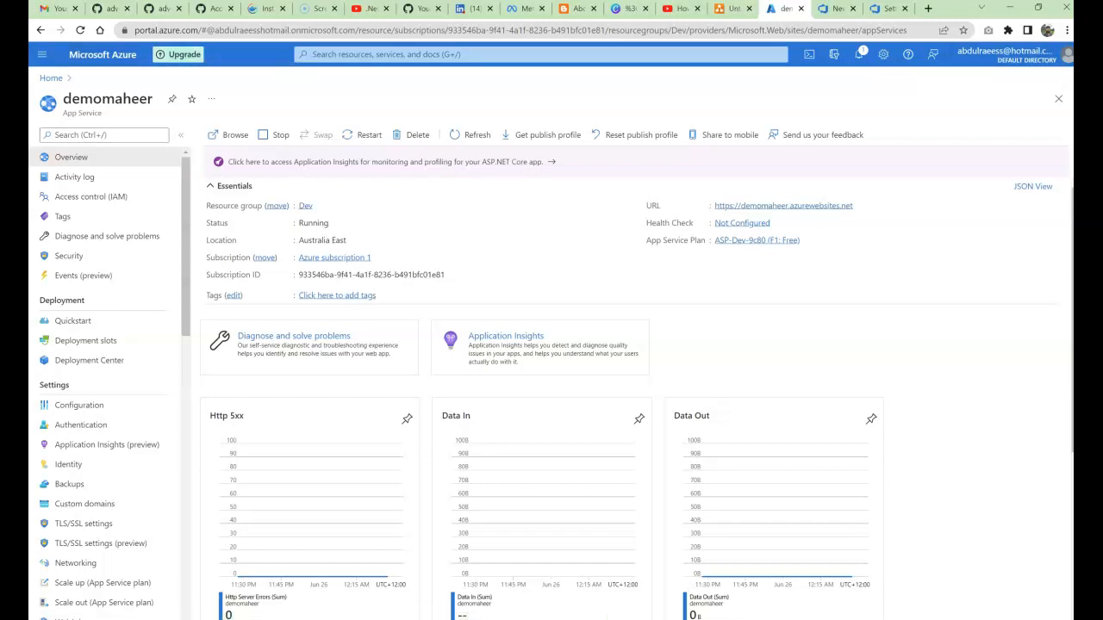
# Step: From the Azure home page, search 'app serv', open App Services, and start a new web app
pyautogui.click(51, 78)
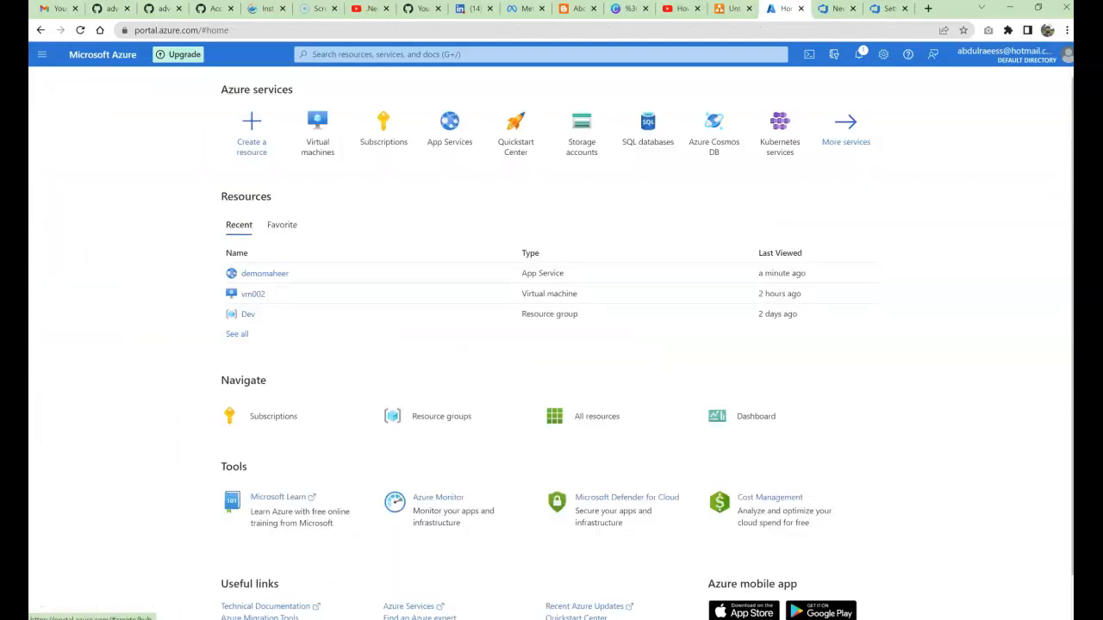
pyautogui.click(388, 54)
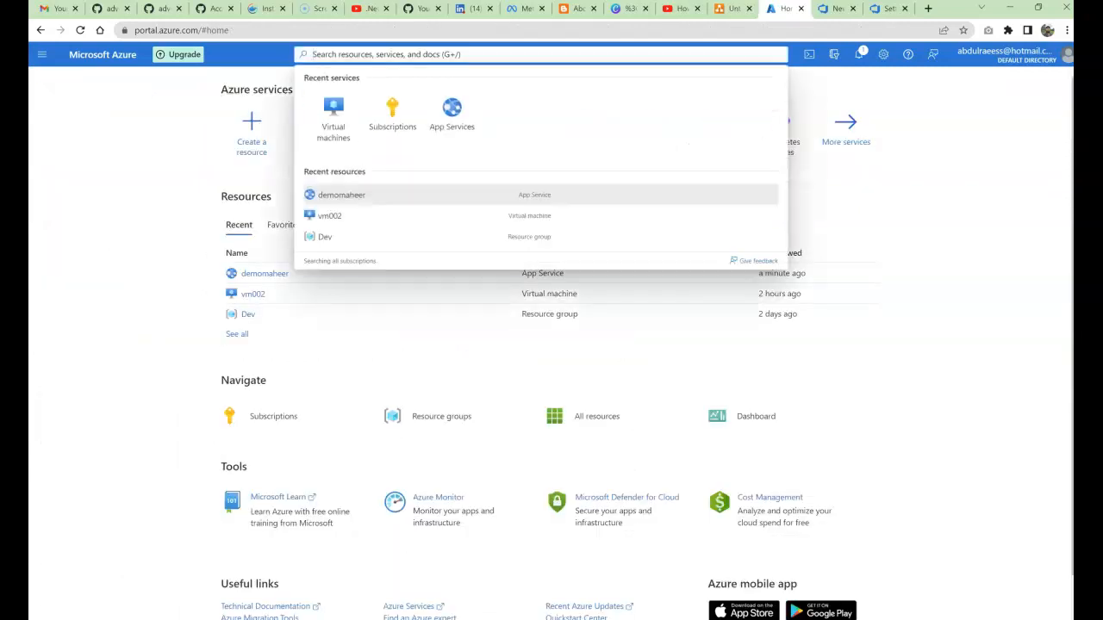
pyautogui.write('app')
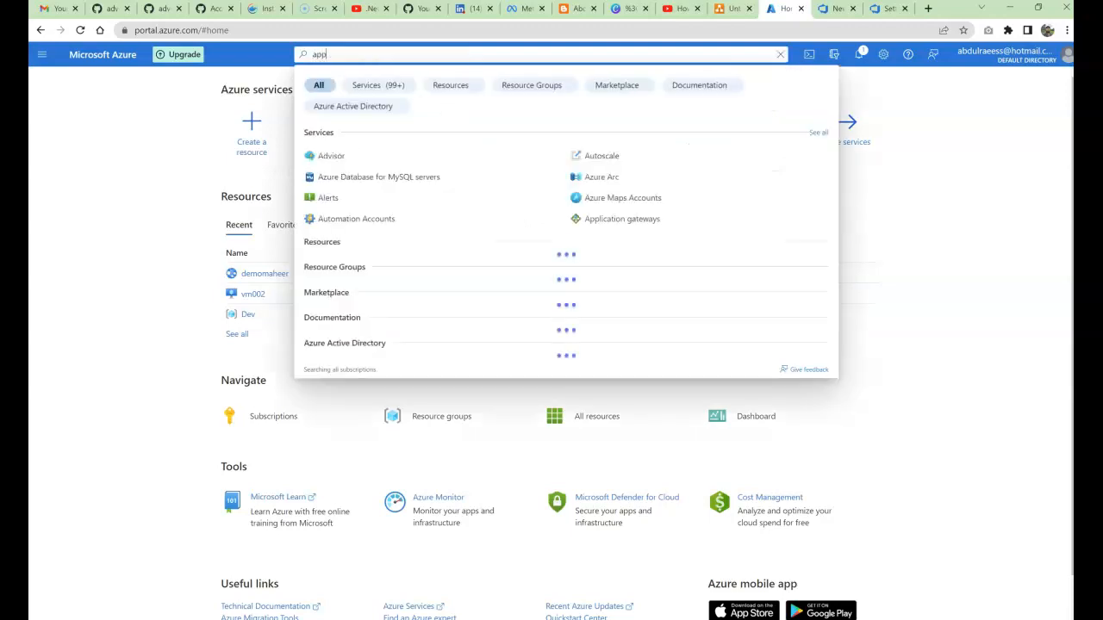
pyautogui.write(' serv')
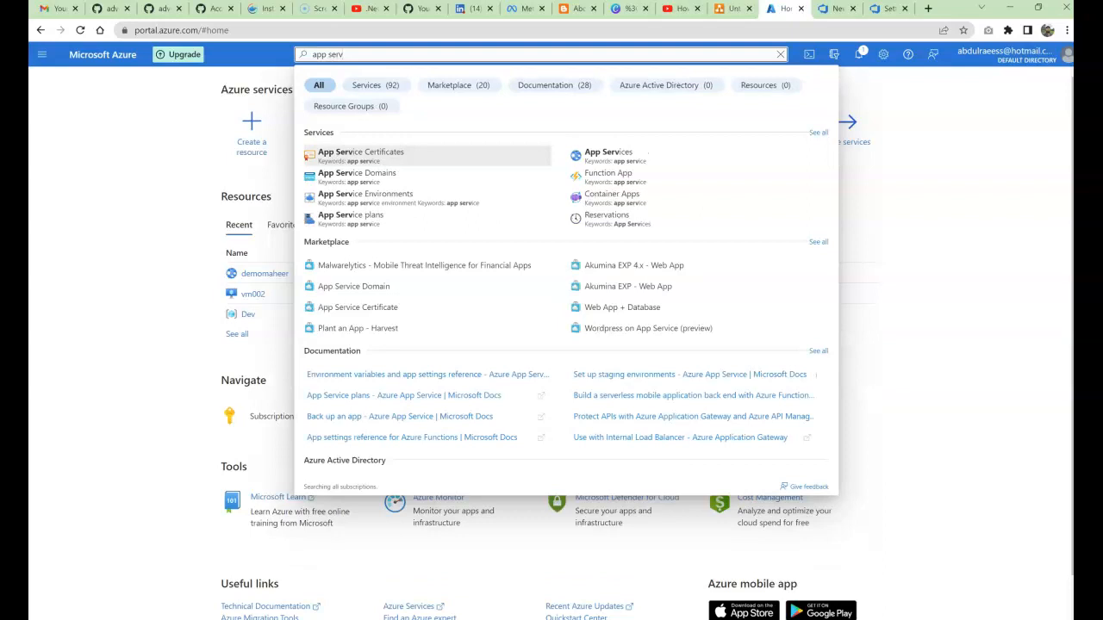
pyautogui.click(609, 153)
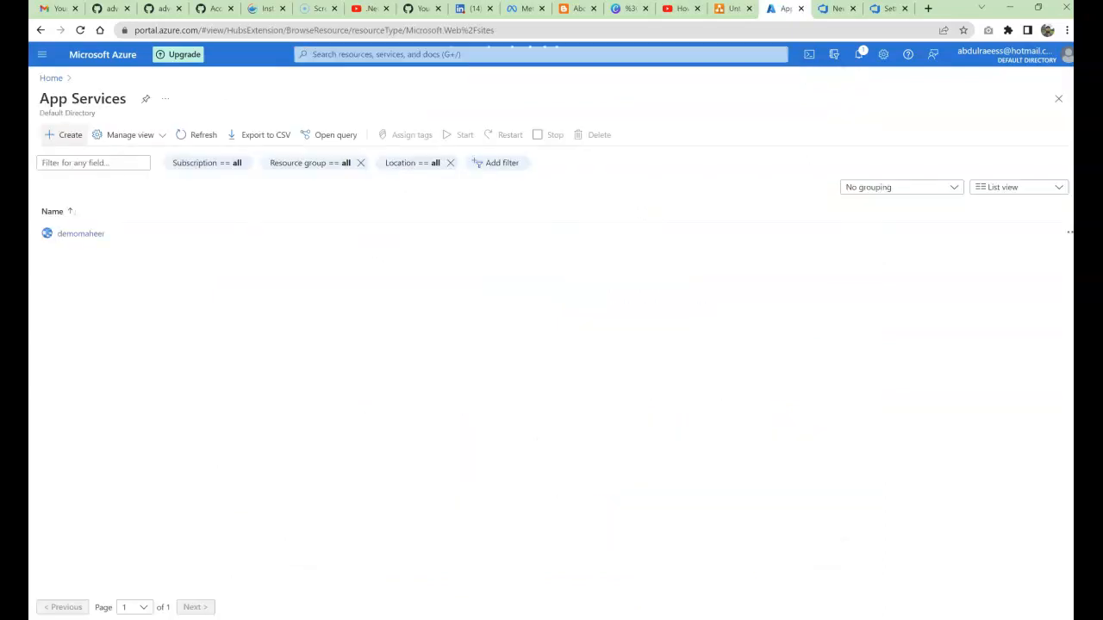
pyautogui.click(63, 135)
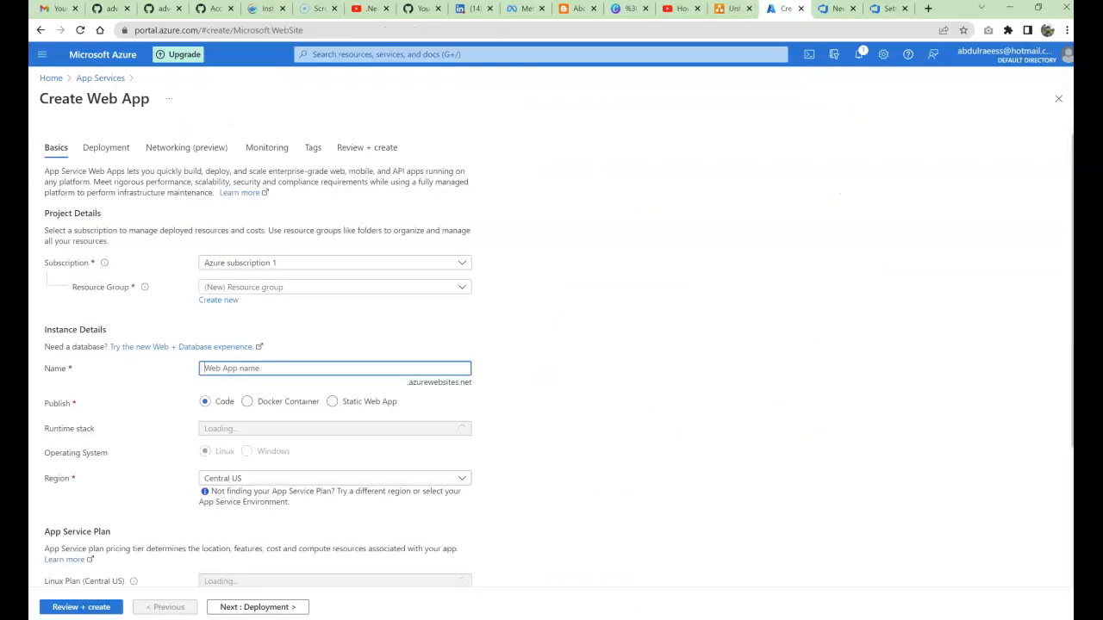
pyautogui.moveTo(48, 98); pyautogui.dragTo(149, 99)
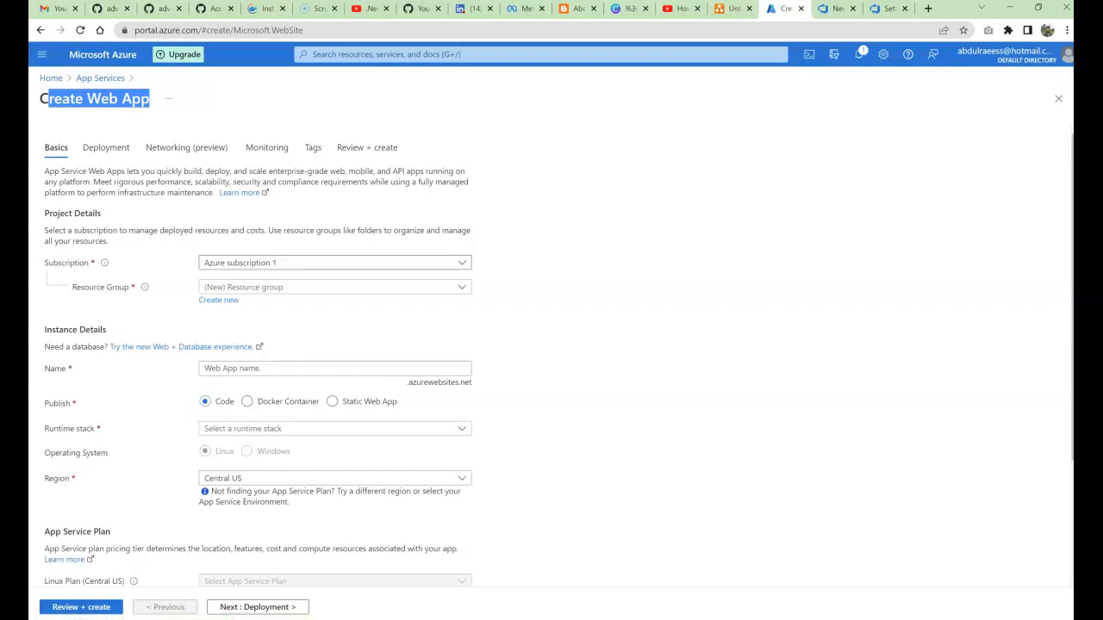
# Step: Place the new web app in the Dev resource group
pyautogui.click(334, 287)
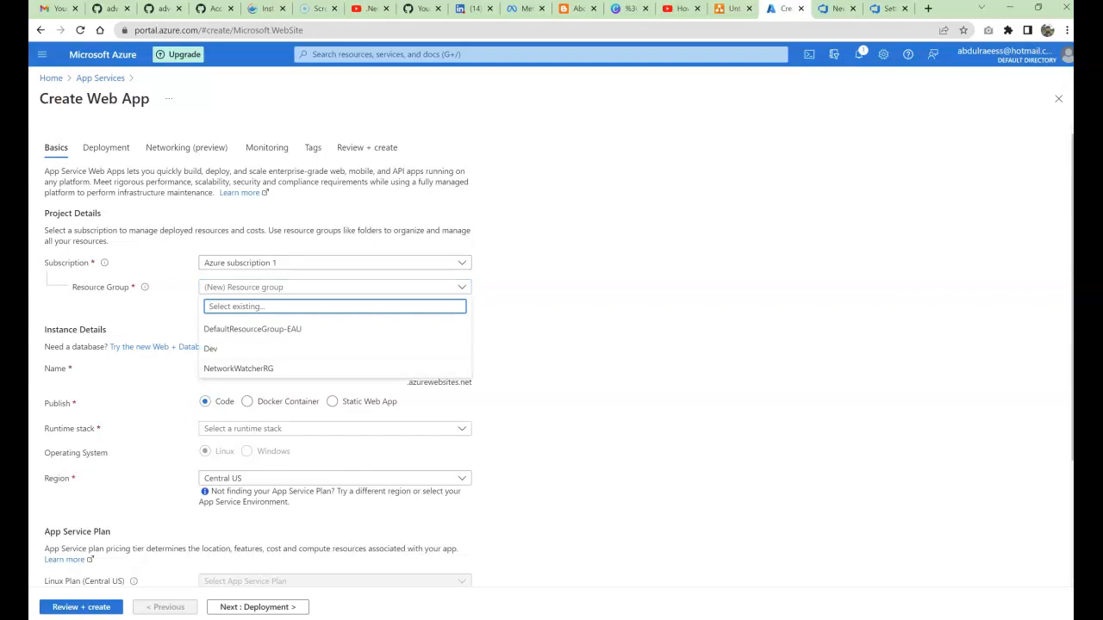
pyautogui.press('Escape')
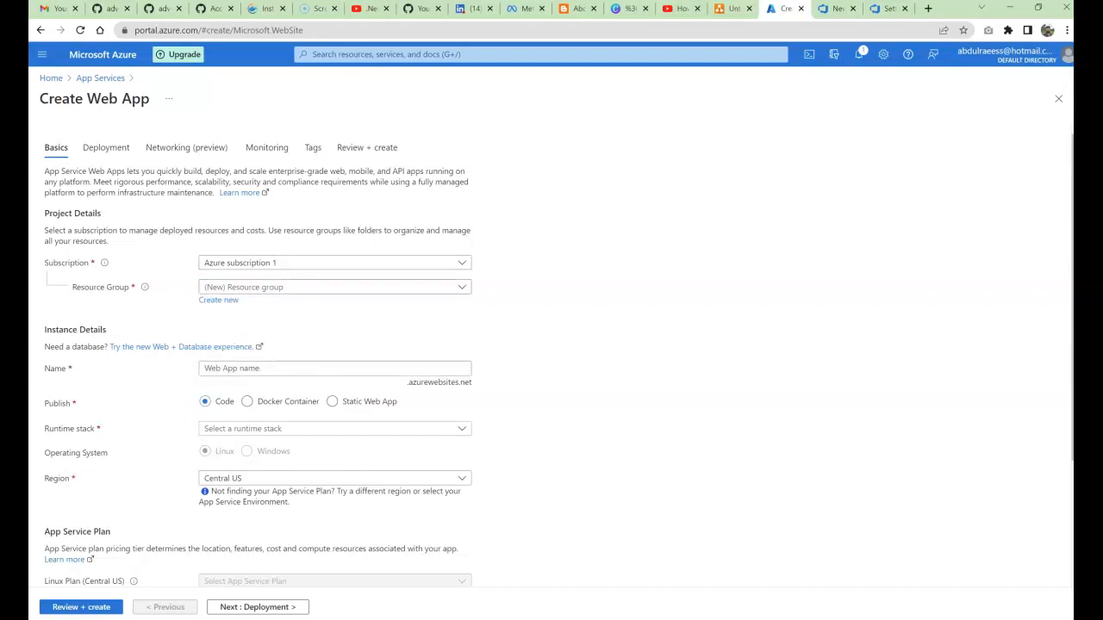
pyautogui.click(334, 286)
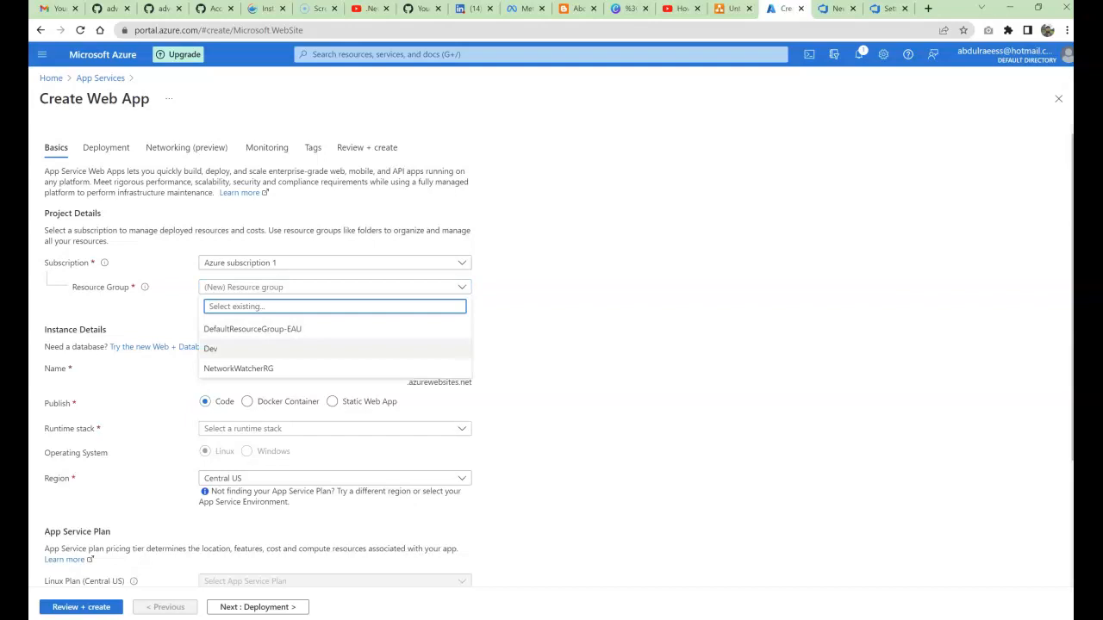
pyautogui.click(250, 348)
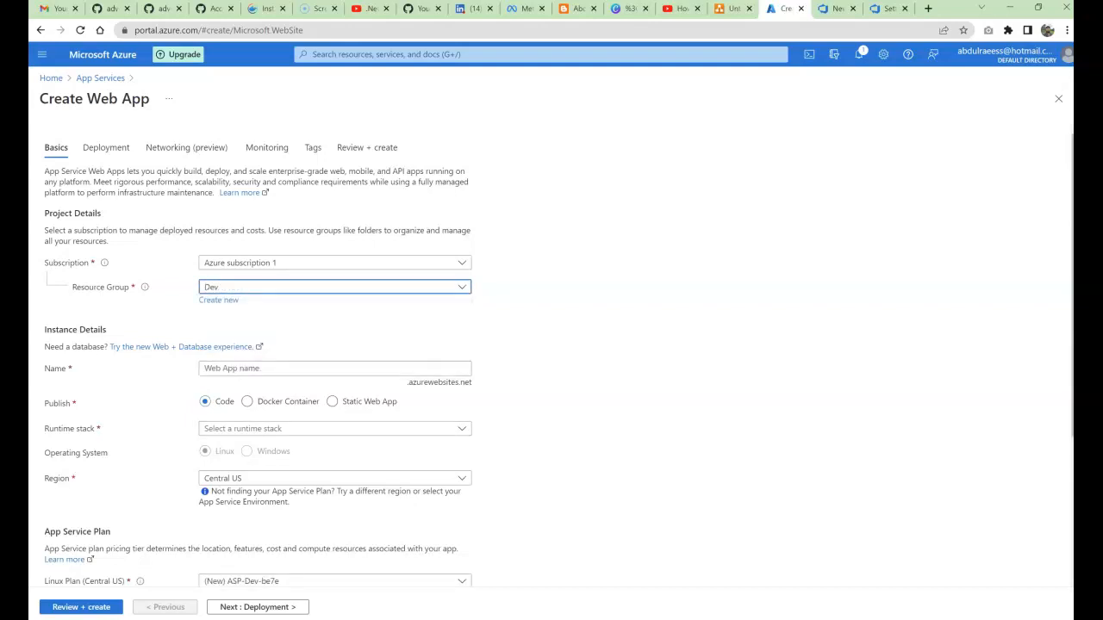
# Step: Name the web app demogithubmvc under the azurewebsites.net domain
pyautogui.click(334, 369)
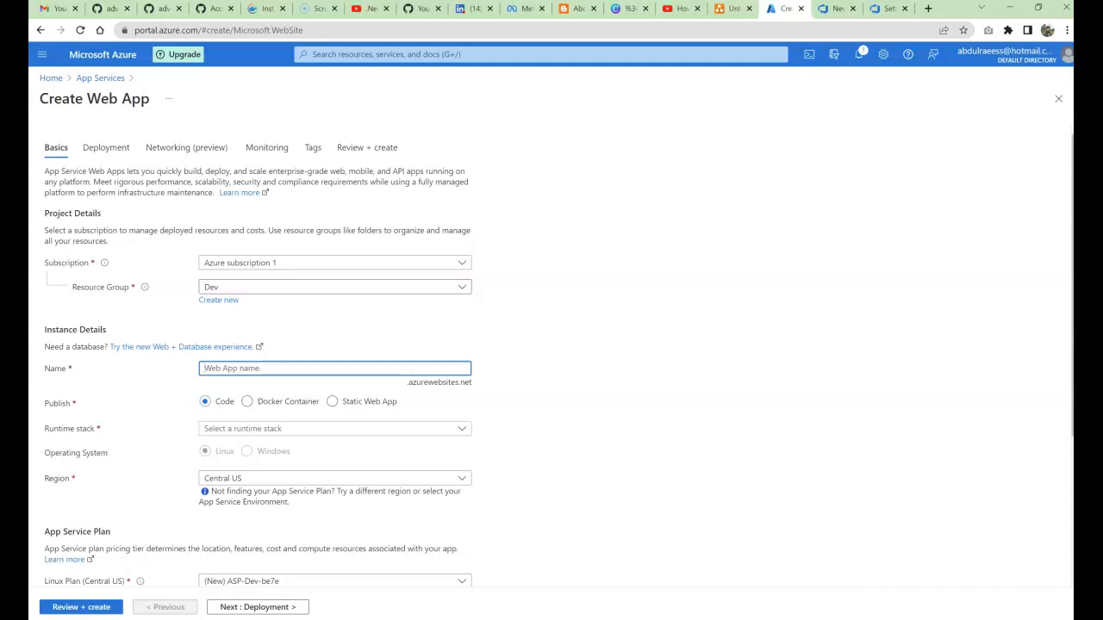
pyautogui.moveTo(408, 382)
pyautogui.mouseDown()
pyautogui.moveTo(460, 381)
pyautogui.moveTo(407, 382)
pyautogui.mouseUp()
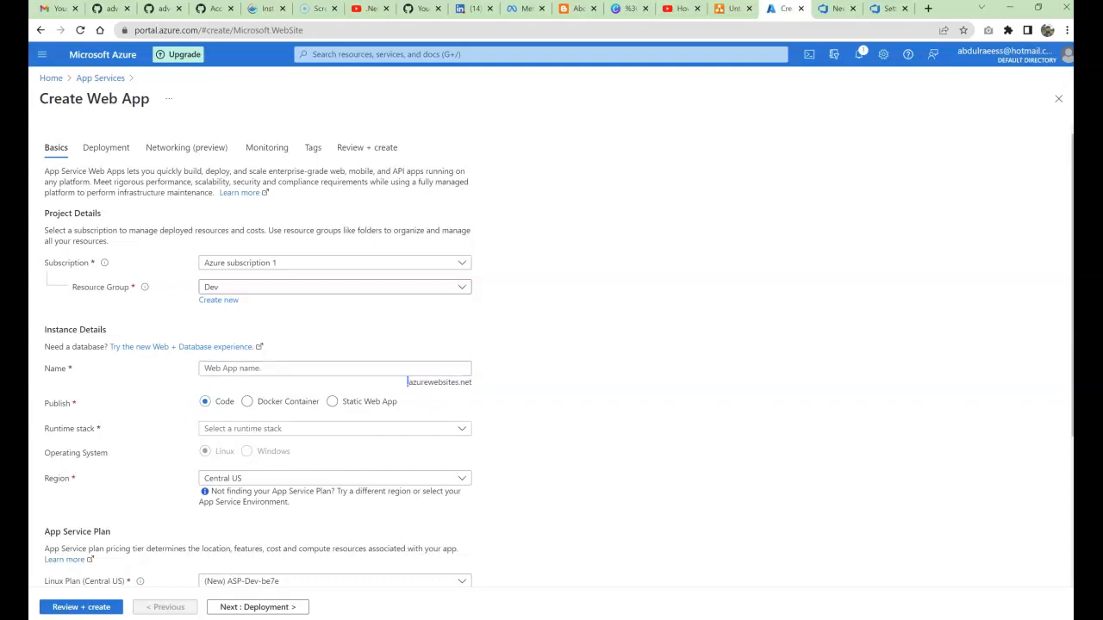
pyautogui.click(205, 368)
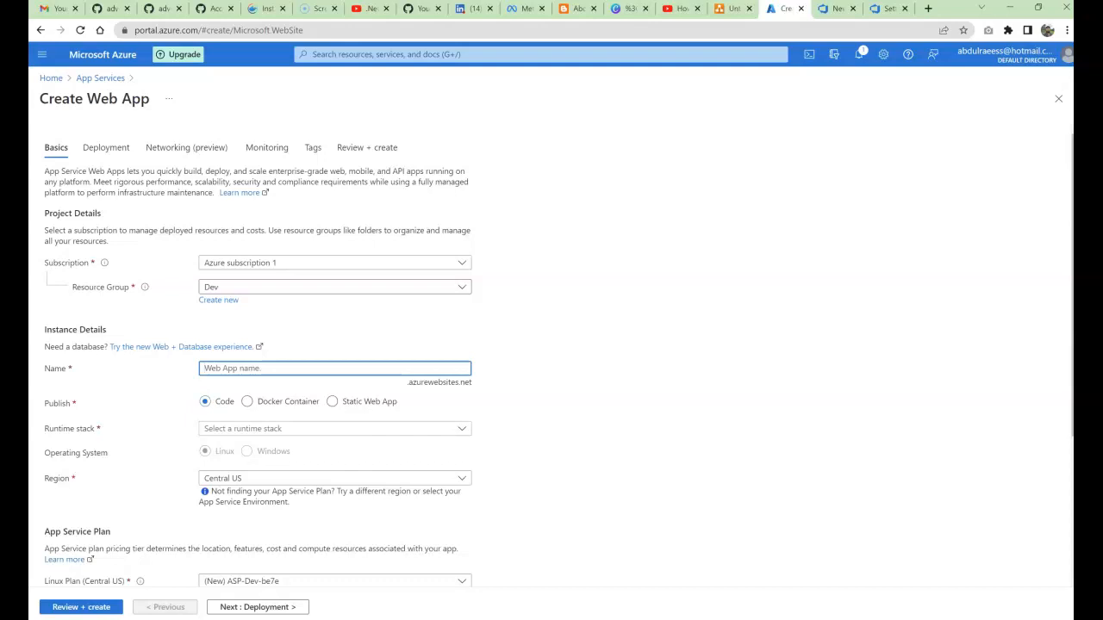
pyautogui.write('dem')
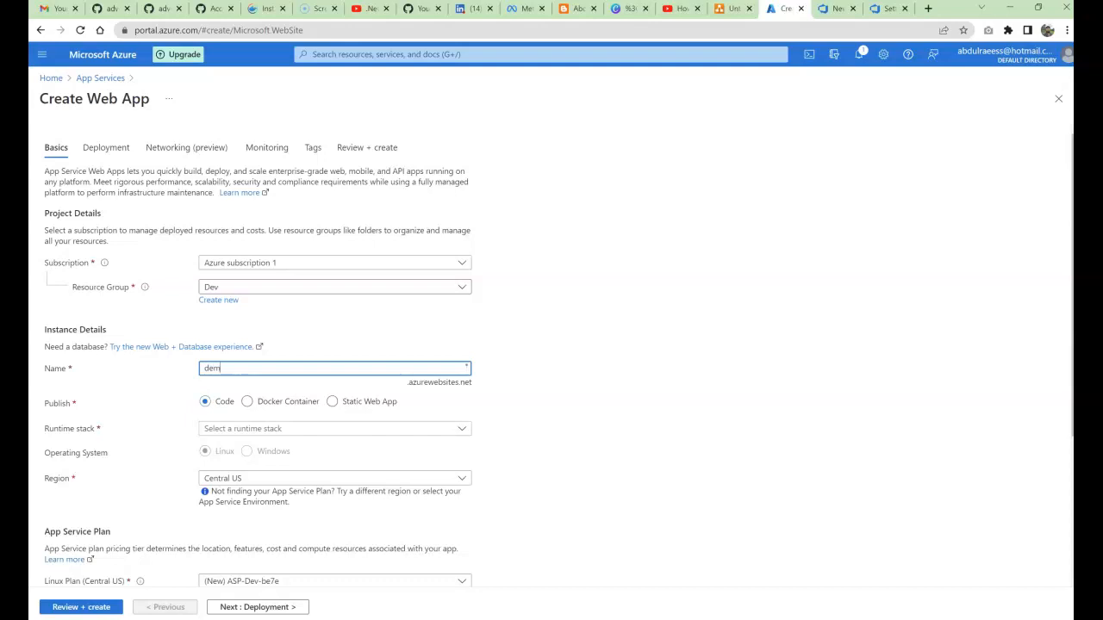
pyautogui.write('ogithu')
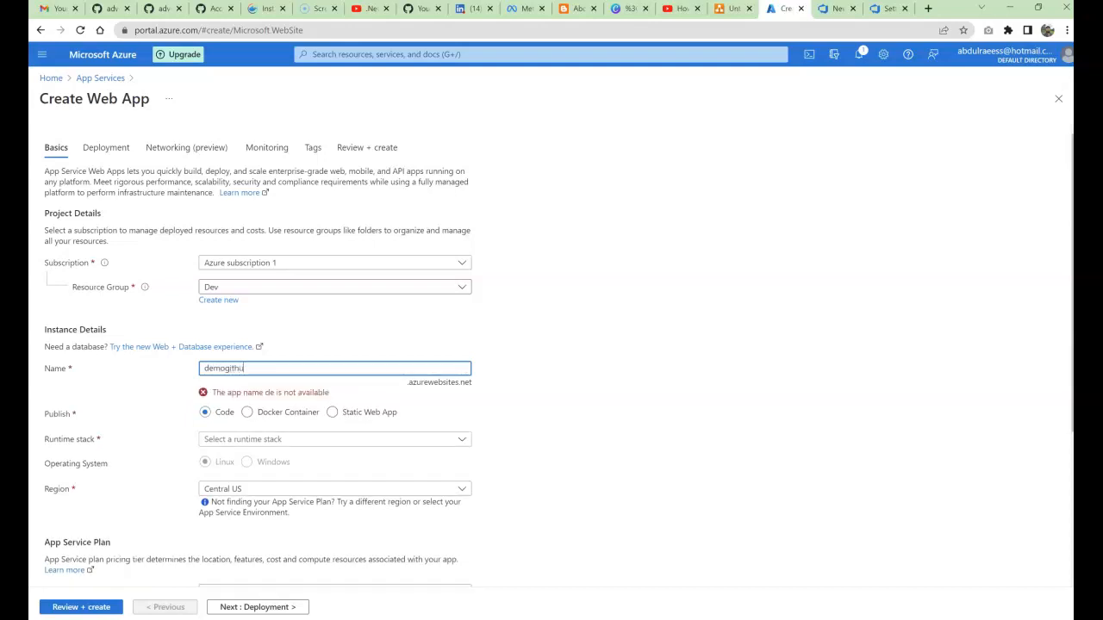
pyautogui.write('bmvc')
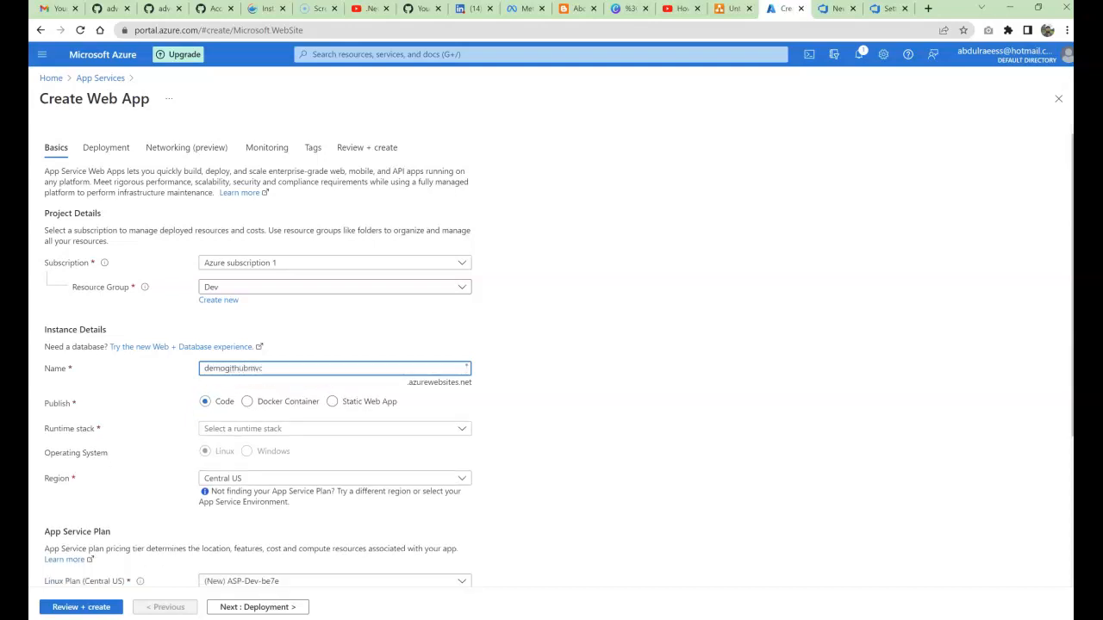
pyautogui.press('Tab')
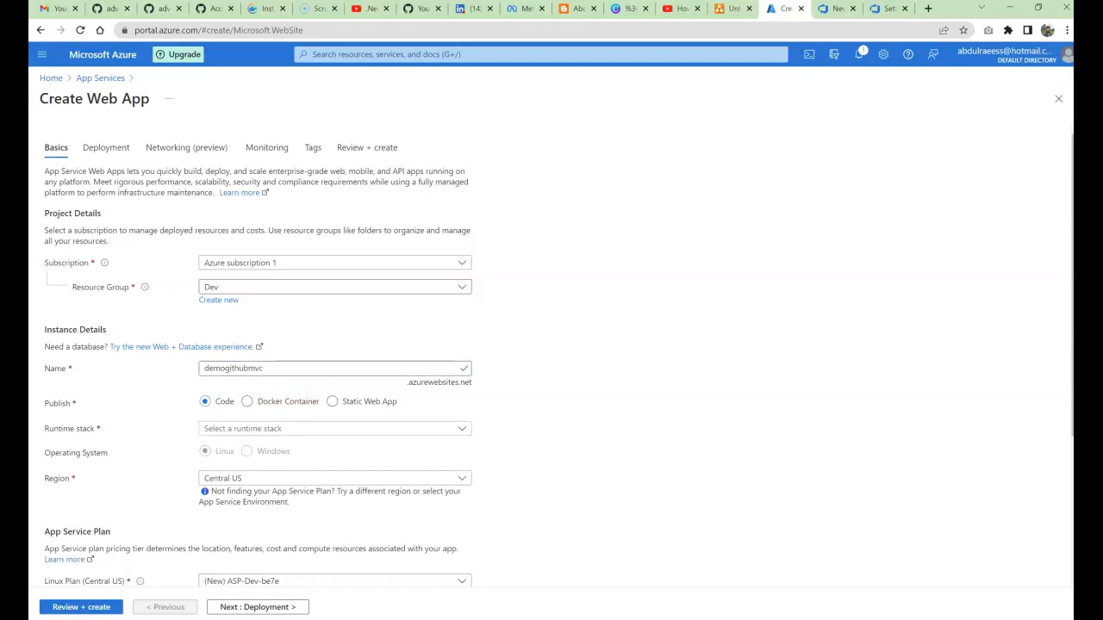
pyautogui.doubleClick(234, 368)
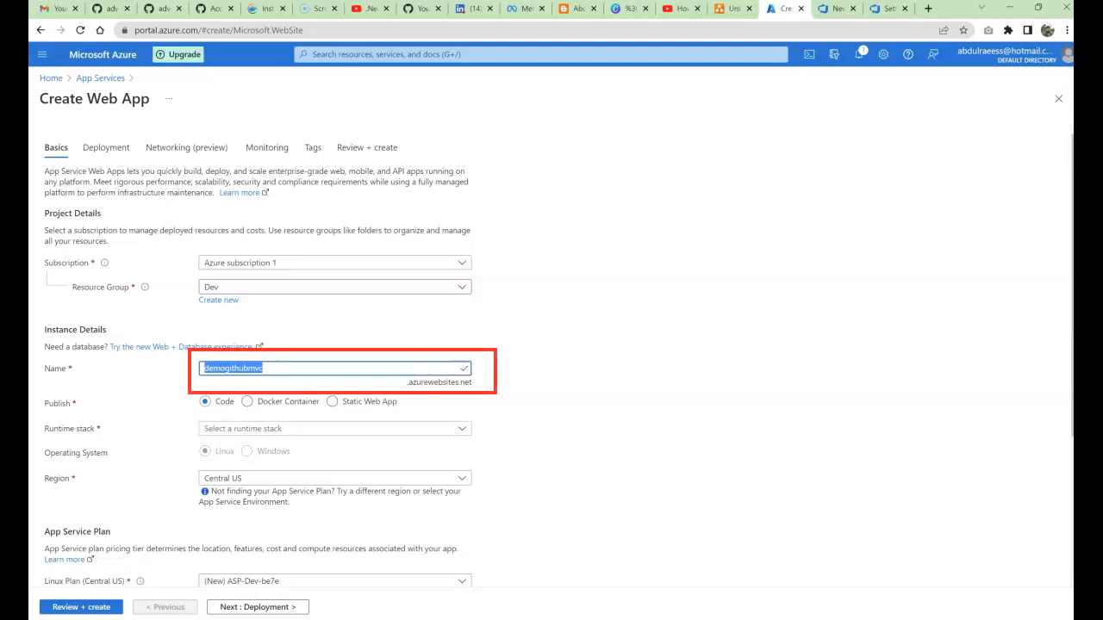
pyautogui.scroll(-1, 258, 362)
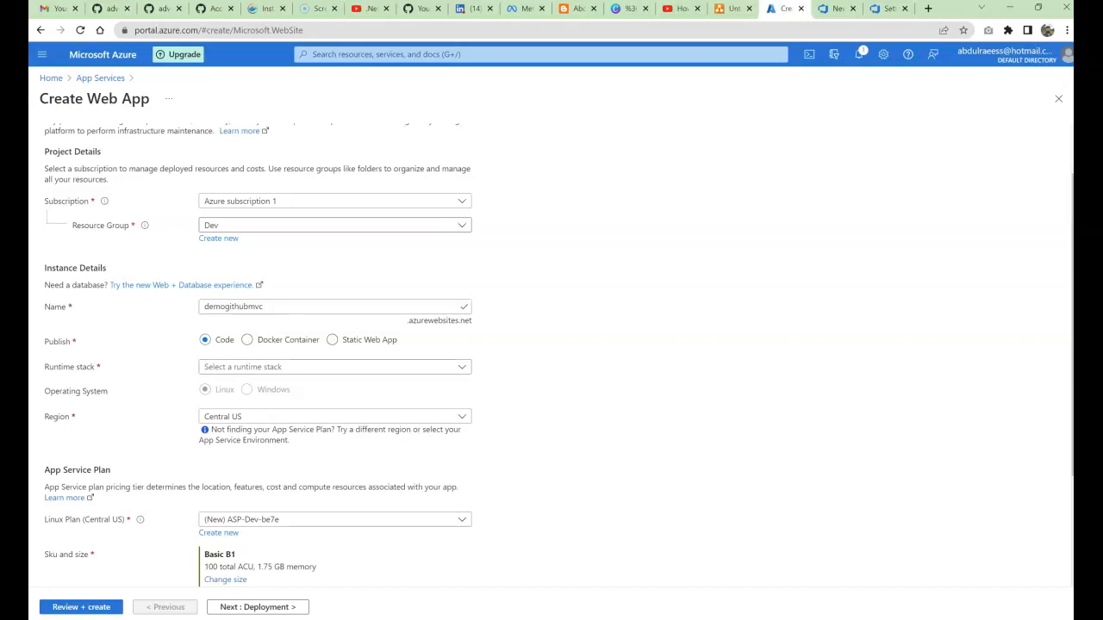
# Step: Choose .NET 6 (LTS) as the web app's runtime stack
pyautogui.click(334, 367)
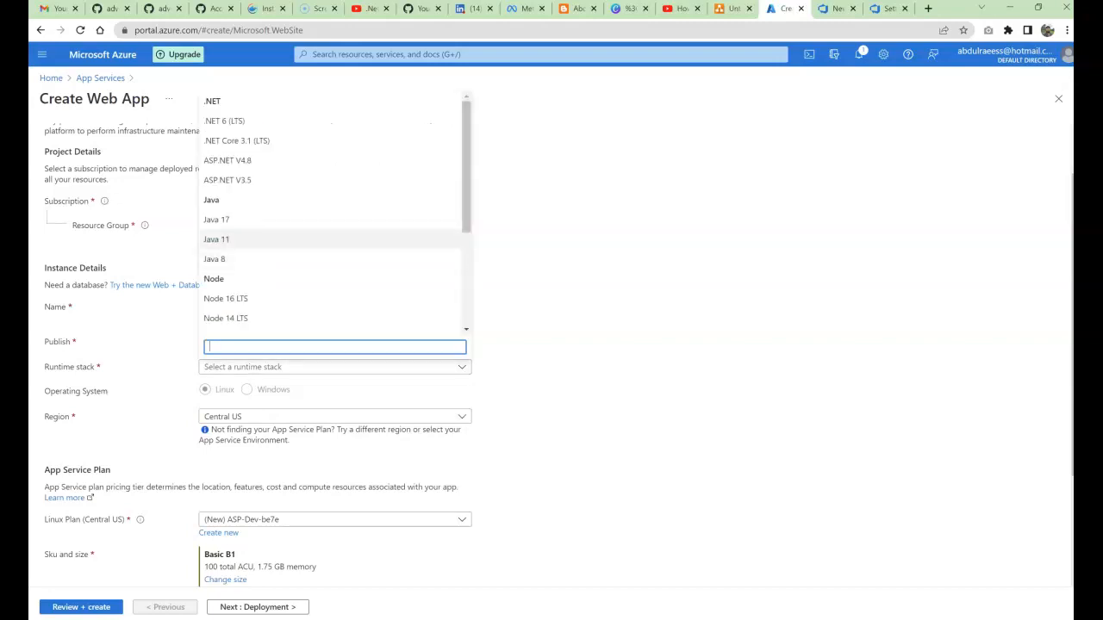
pyautogui.scroll(-1, 333, 318)
pyautogui.scroll(-3, 334, 215)
pyautogui.scroll(4, 334, 215)
pyautogui.scroll(-1, 334, 215)
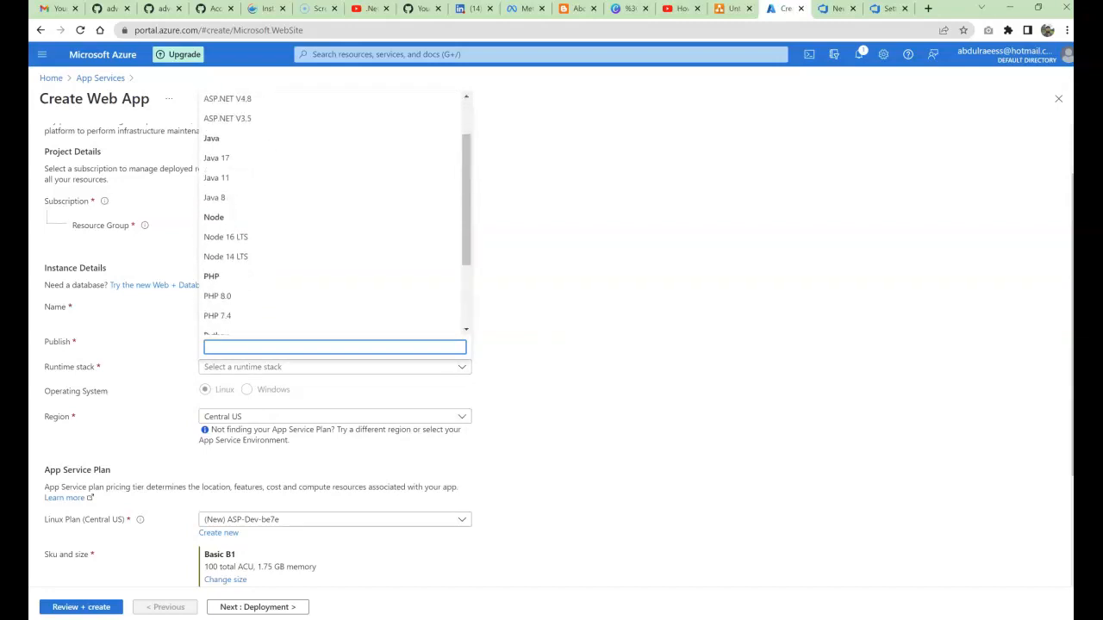
pyautogui.scroll(1, 335, 215)
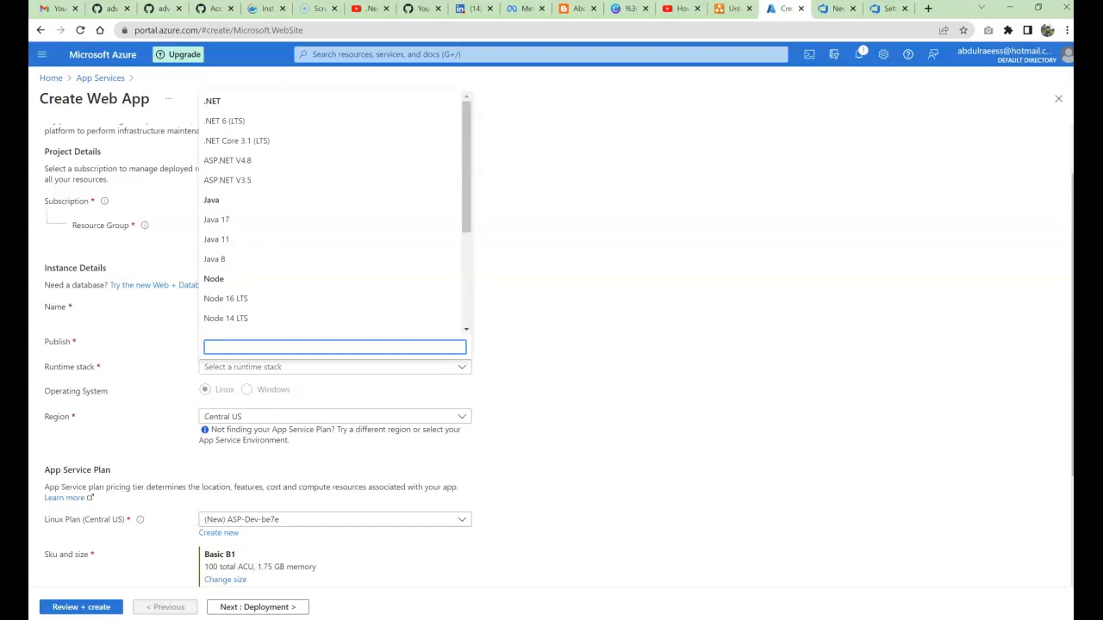
pyautogui.click(226, 121)
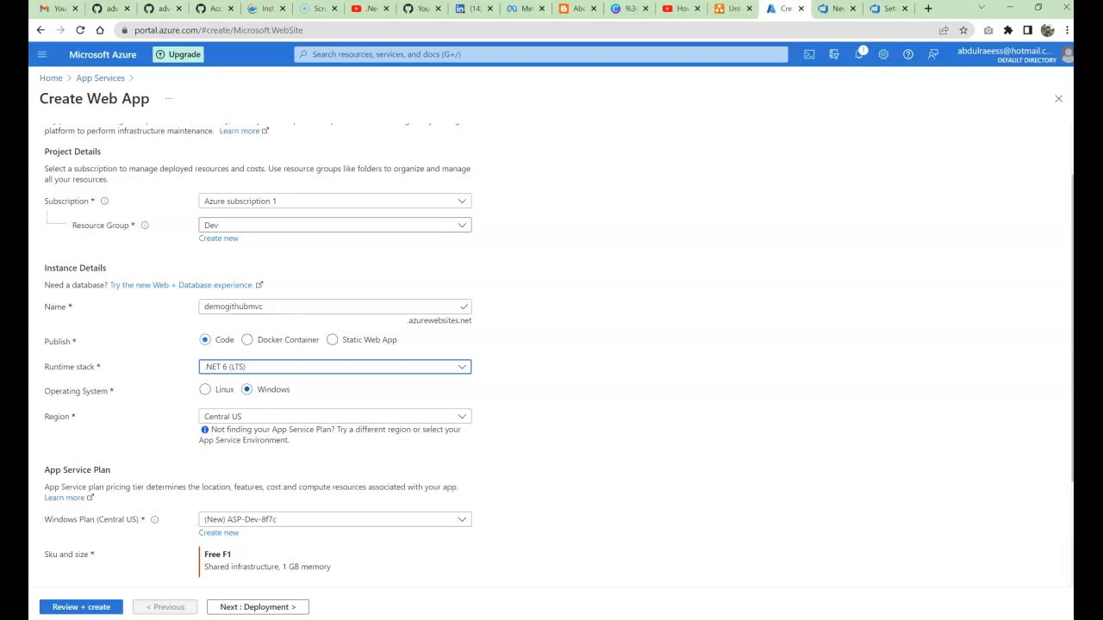
# Step: Set the web app's region to Australia East
pyautogui.click(835, 9)
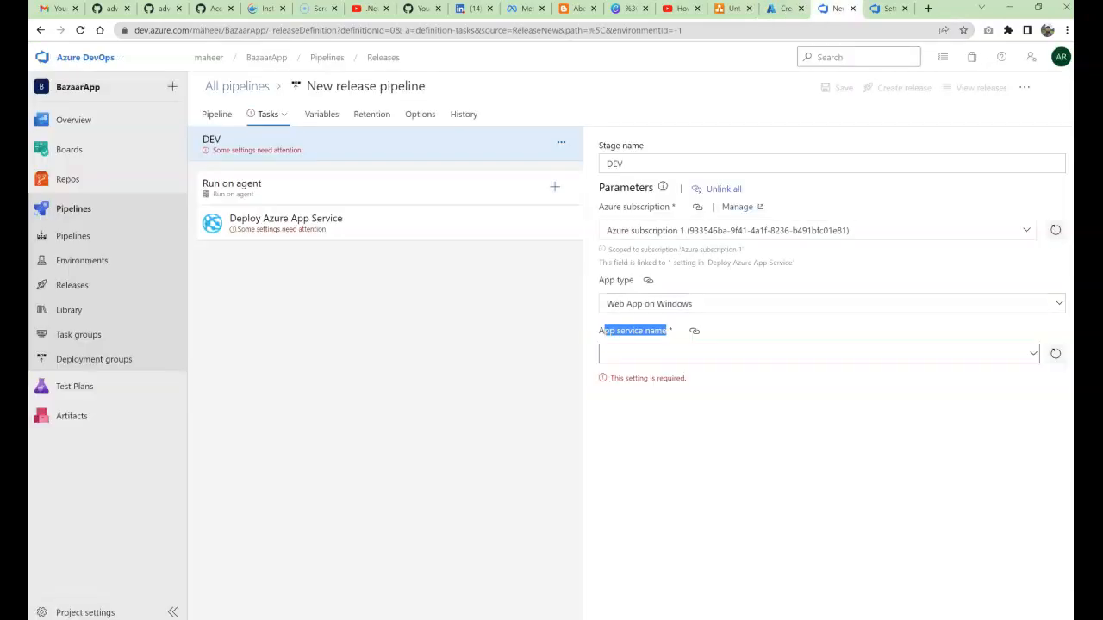
pyautogui.click(784, 9)
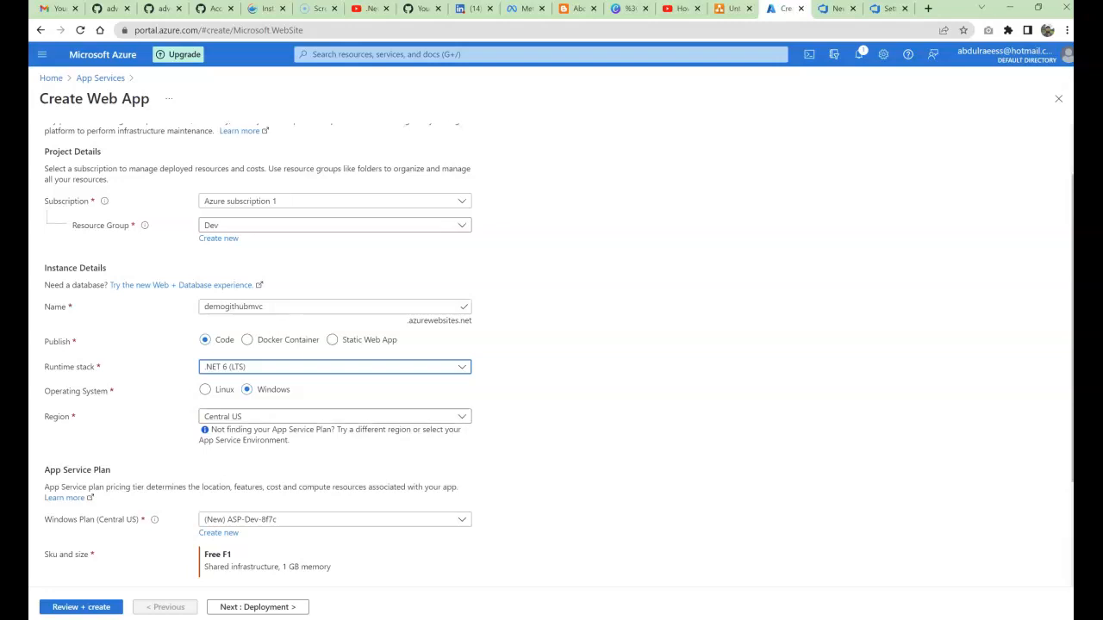
pyautogui.click(334, 417)
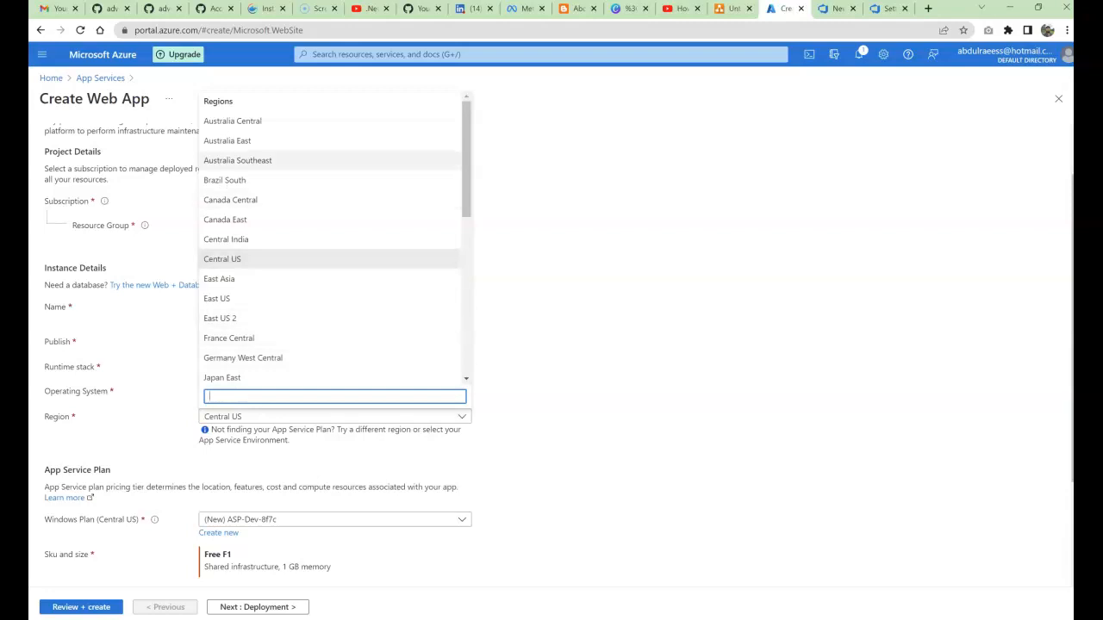
pyautogui.click(227, 141)
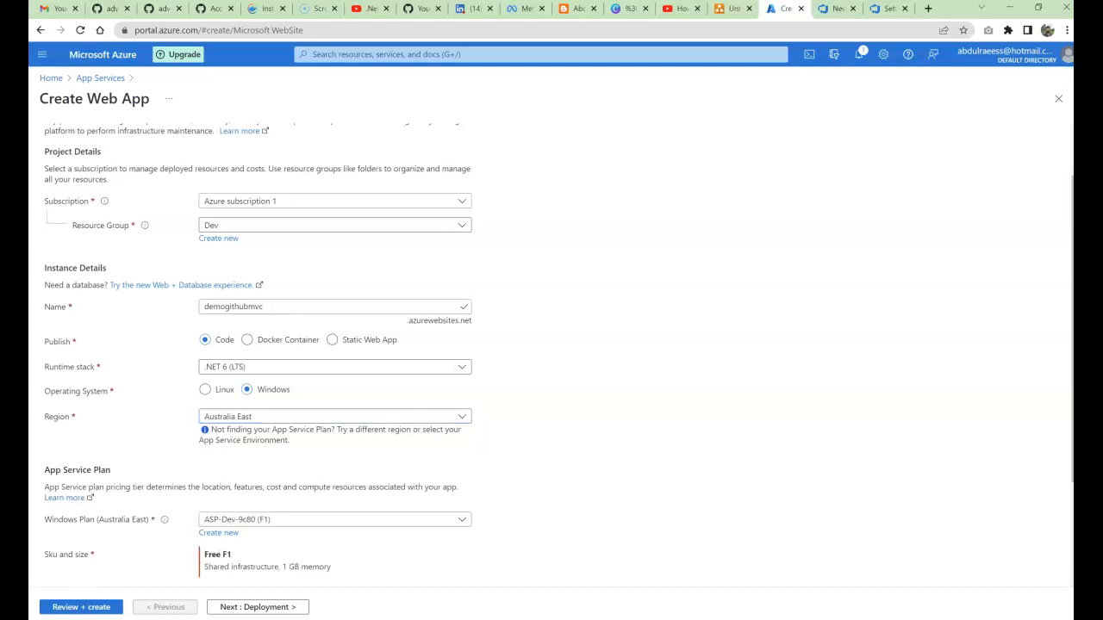
pyautogui.scroll(-1, 552, 344)
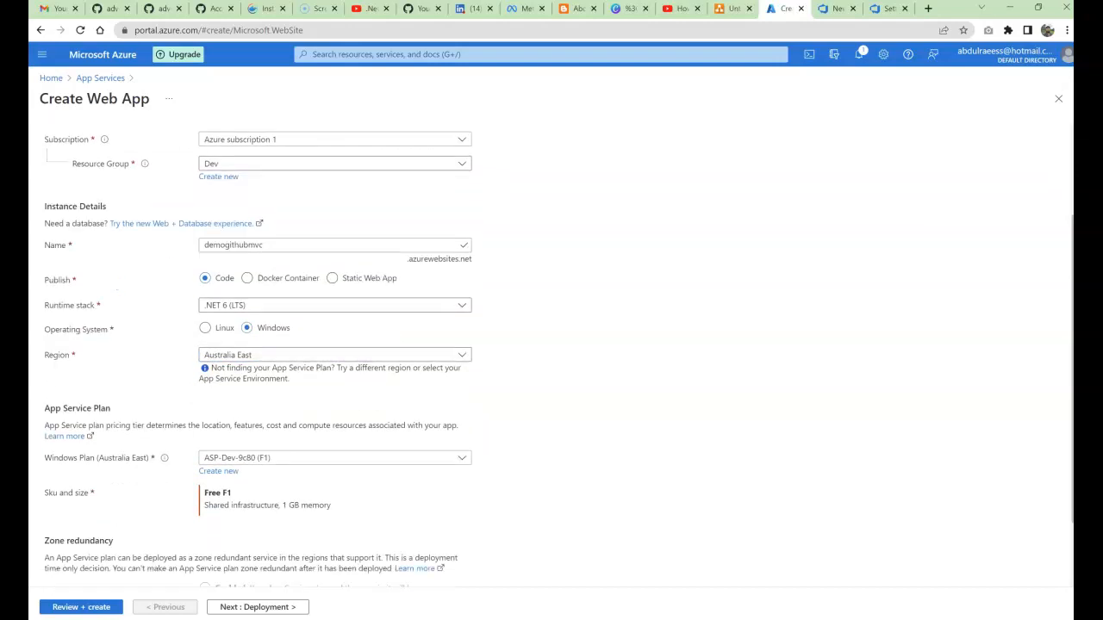
pyautogui.scroll(-1, 551, 370)
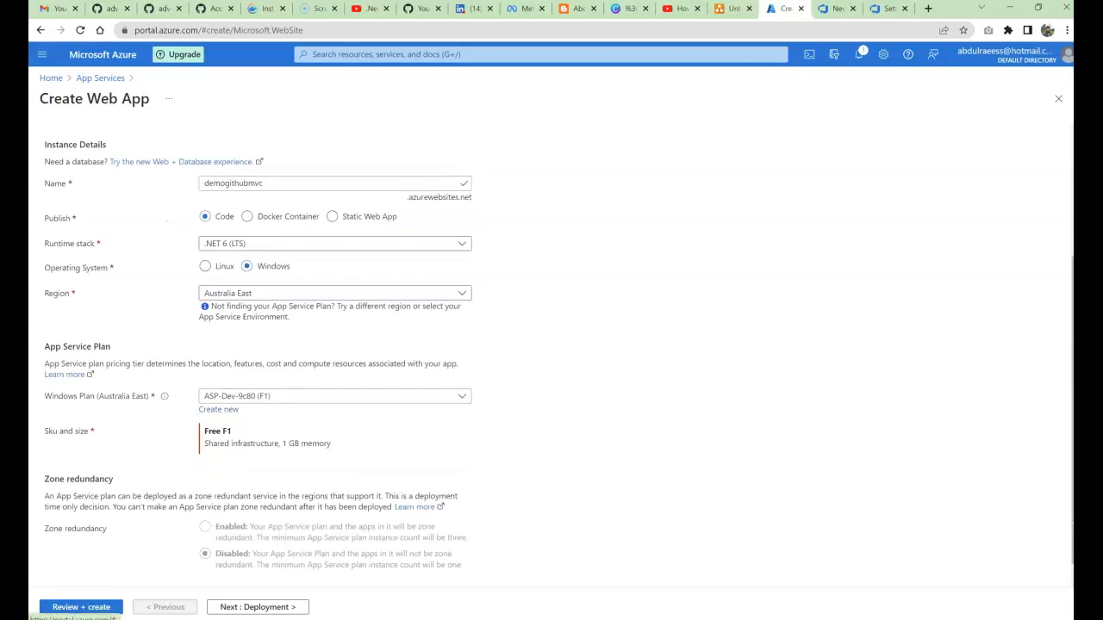
# Step: Keep the ASP-Dev-9c80 Free F1 plan and continue to the Deployment settings
pyautogui.click(334, 396)
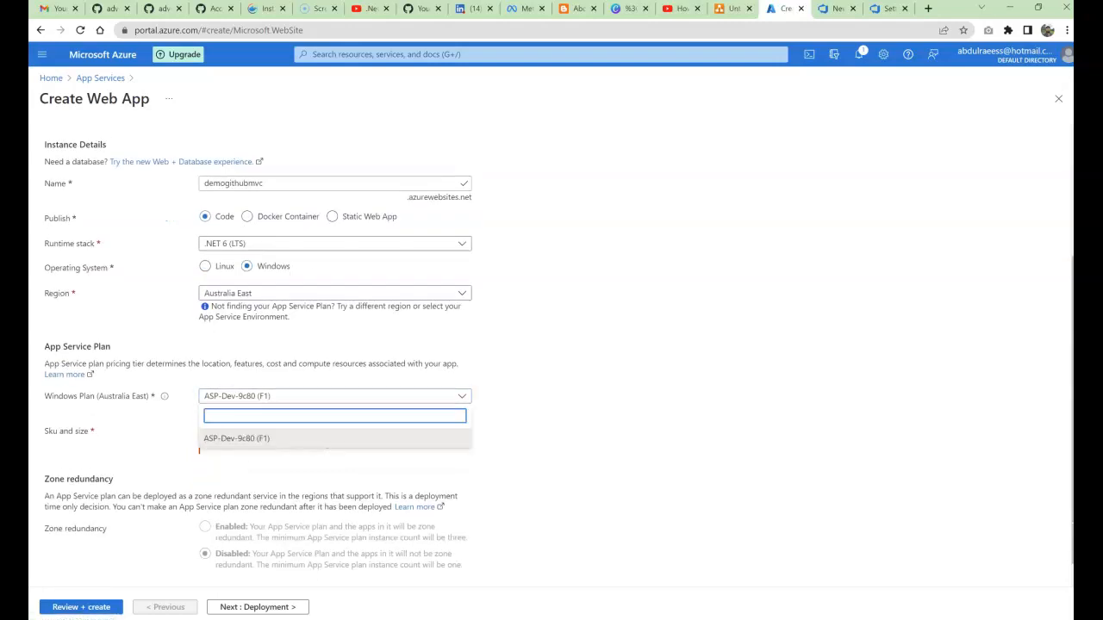
pyautogui.click(334, 438)
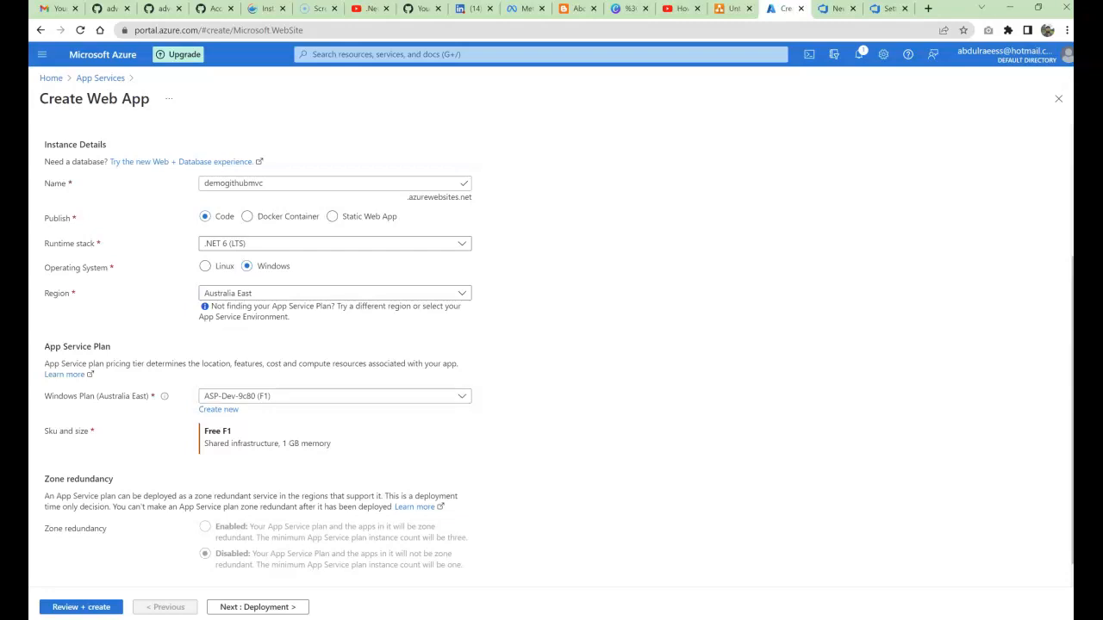
pyautogui.moveTo(207, 431); pyautogui.dragTo(233, 431)
pyautogui.click(231, 432)
pyautogui.scroll(-1, 259, 353)
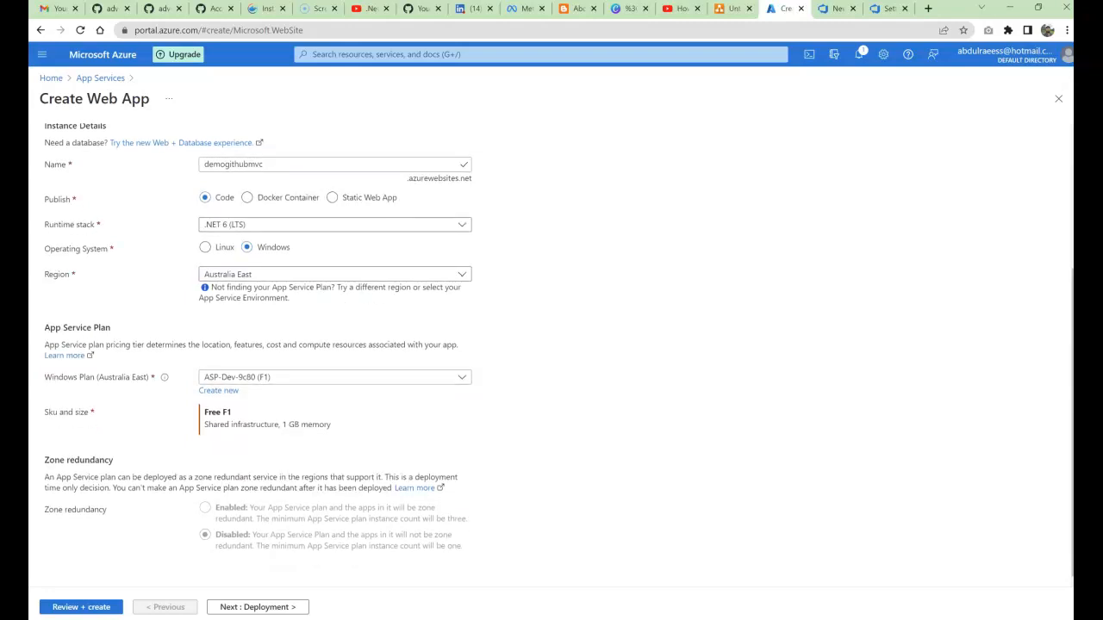
pyautogui.moveTo(225, 424); pyautogui.dragTo(332, 424)
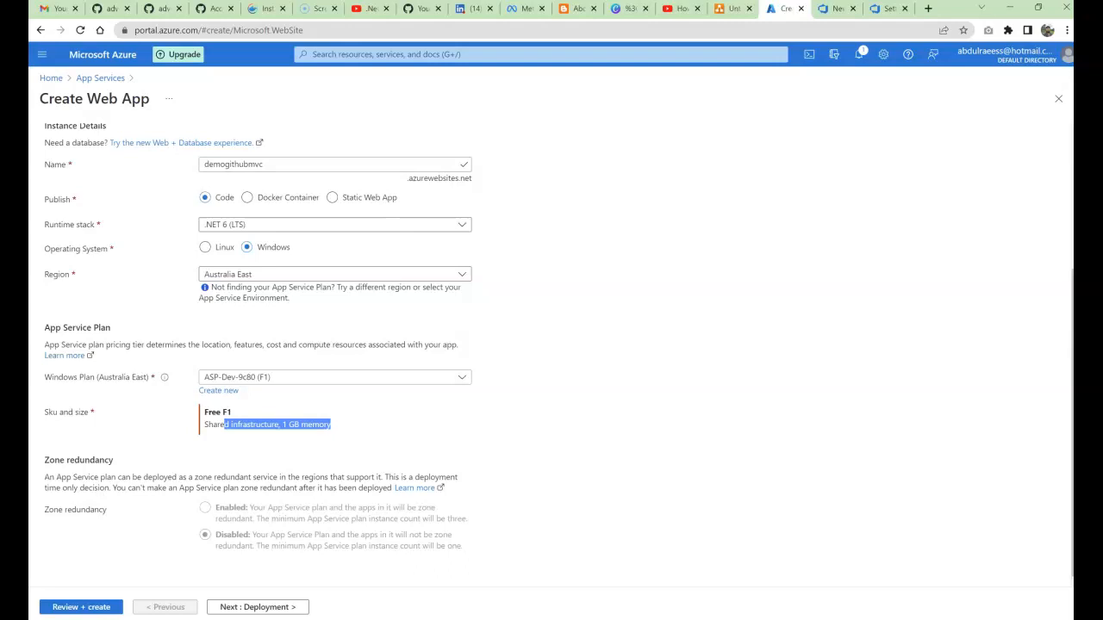
pyautogui.click(257, 606)
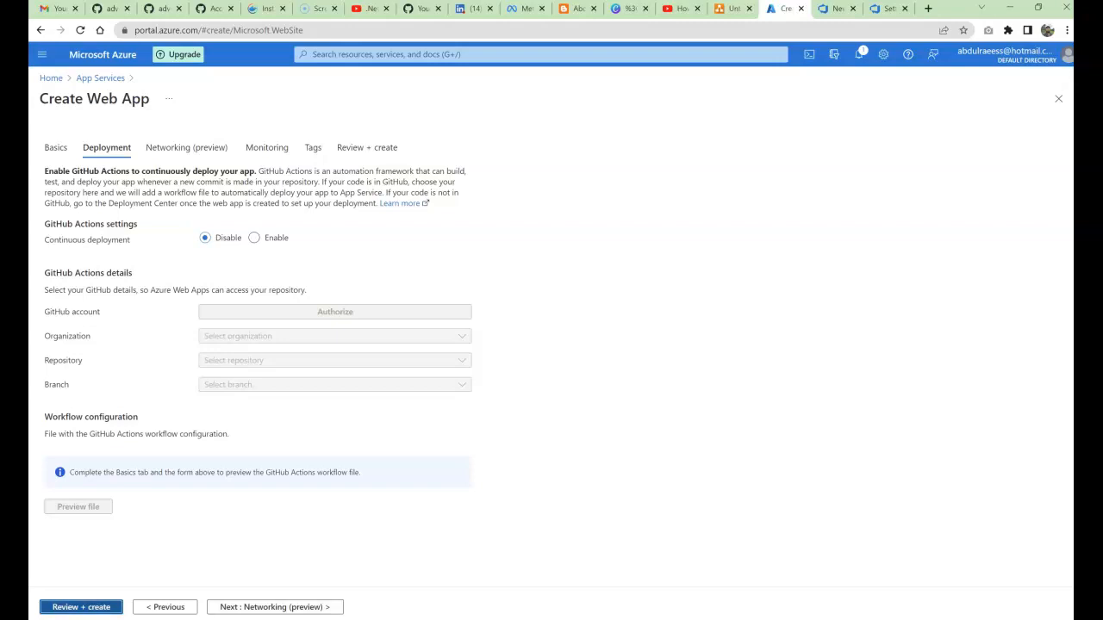
# Step: Review and create the demogithubmvc web app
pyautogui.click(81, 607)
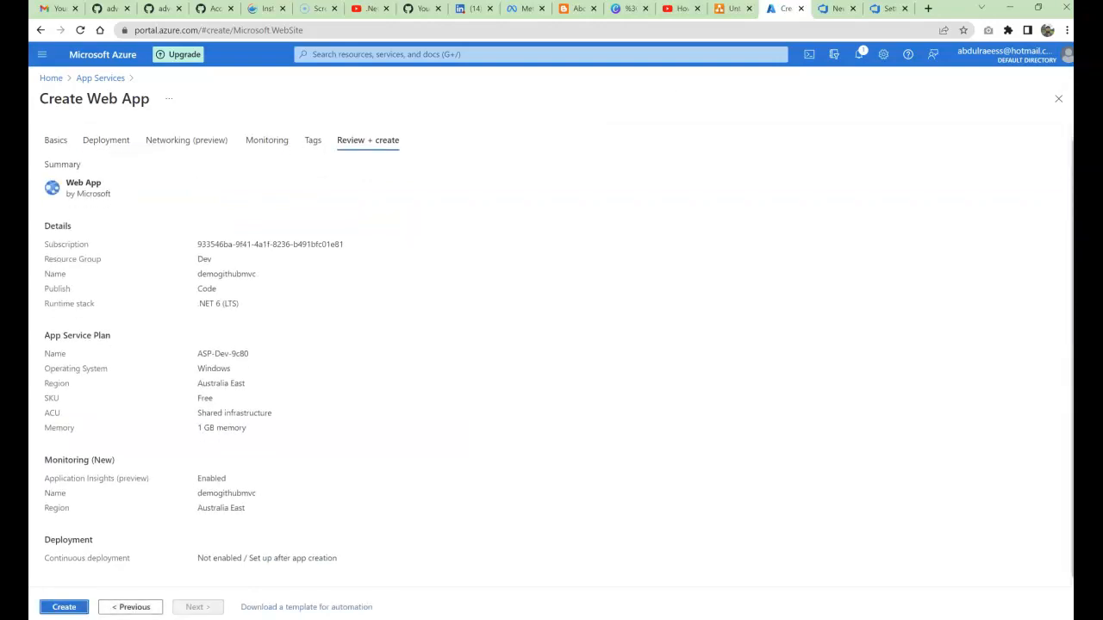
pyautogui.click(64, 607)
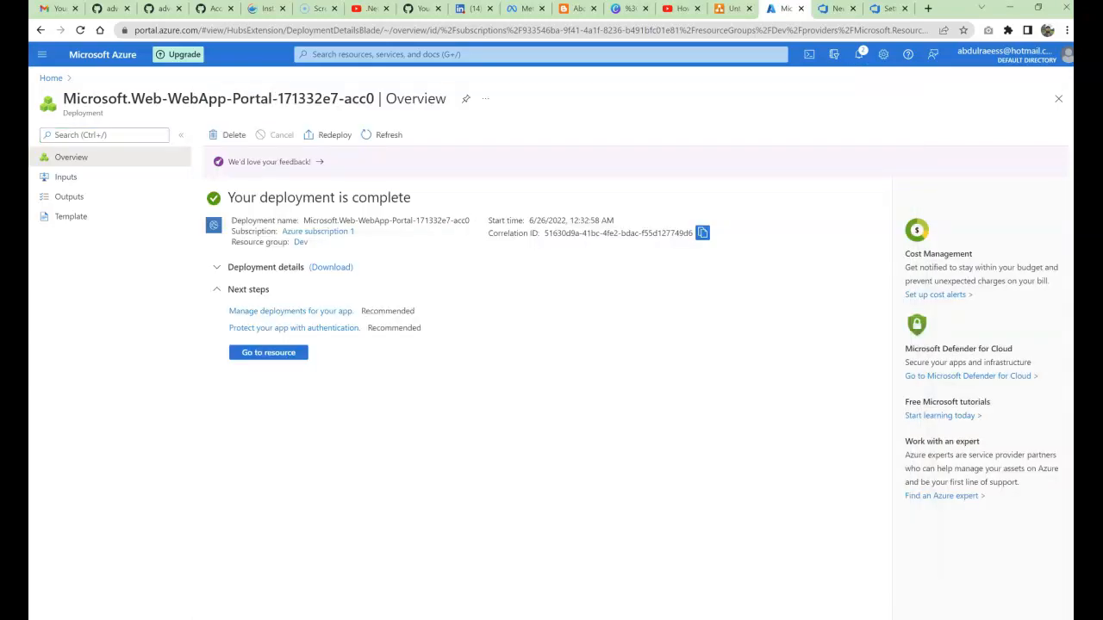
# Step: Open the demogithubmvc resource, copy its site URL, and open a new browser tab
pyautogui.moveTo(227, 197); pyautogui.dragTo(391, 198)
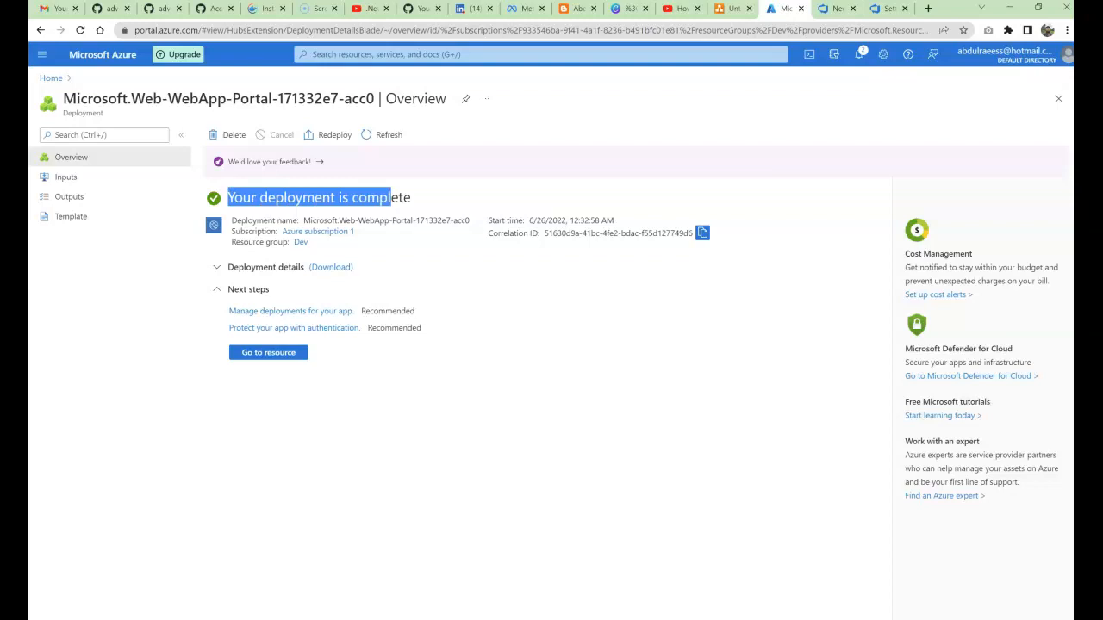
pyautogui.click(268, 352)
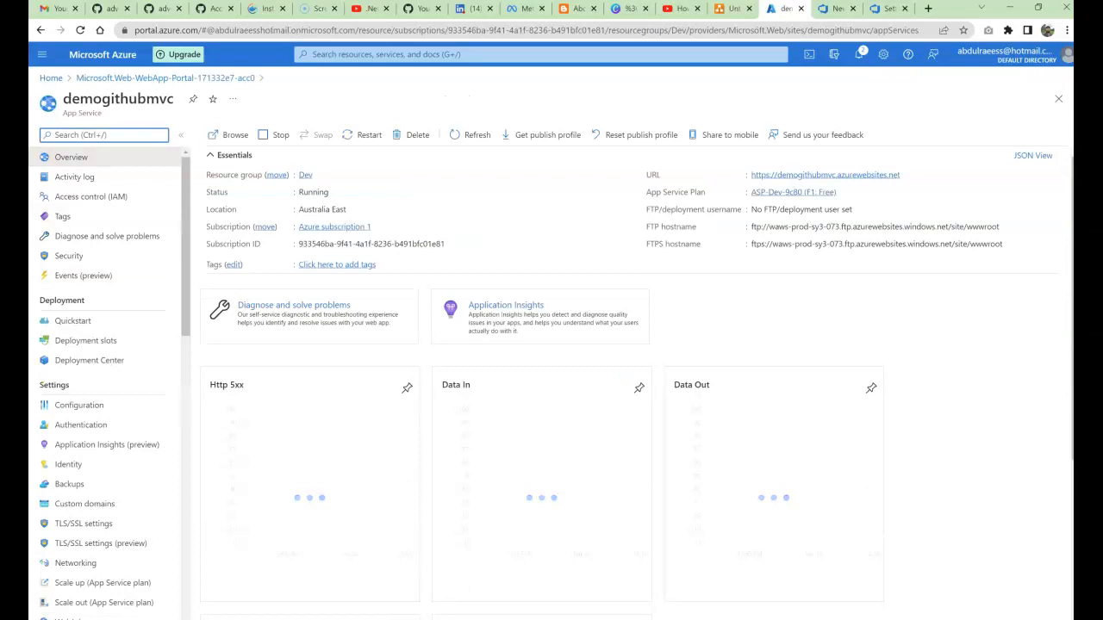
pyautogui.moveTo(62, 99); pyautogui.dragTo(174, 98)
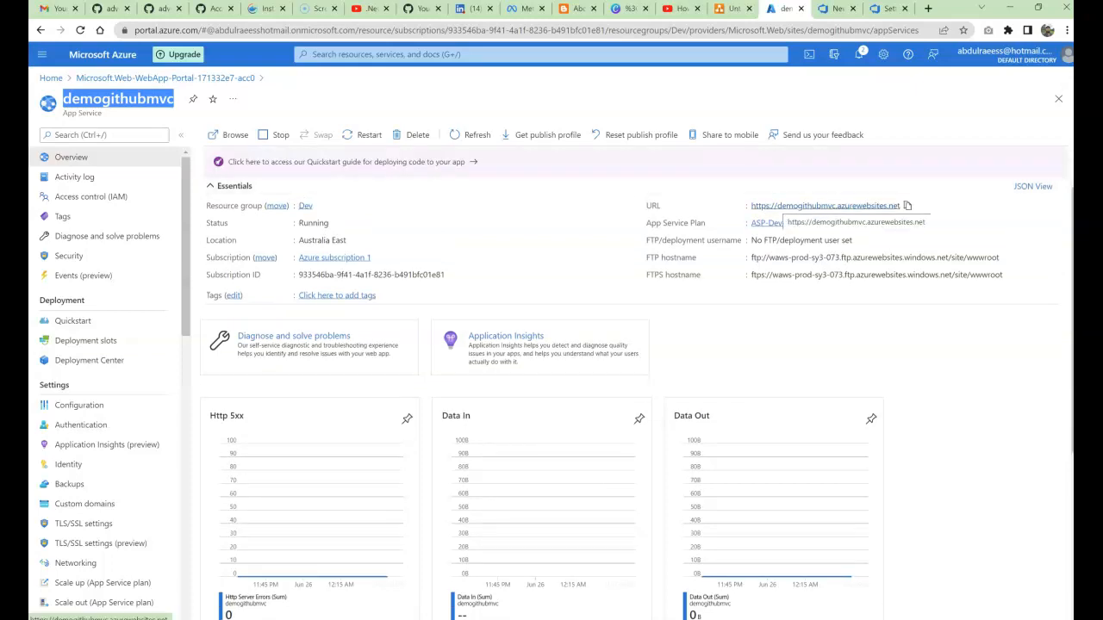
pyautogui.click(908, 205)
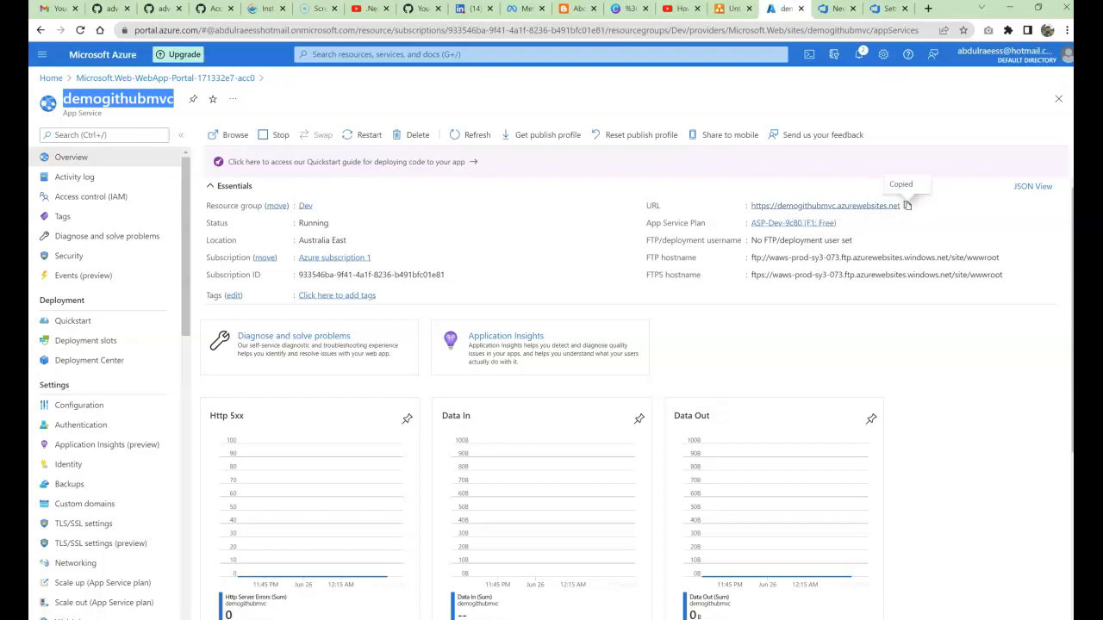
pyautogui.click(928, 8)
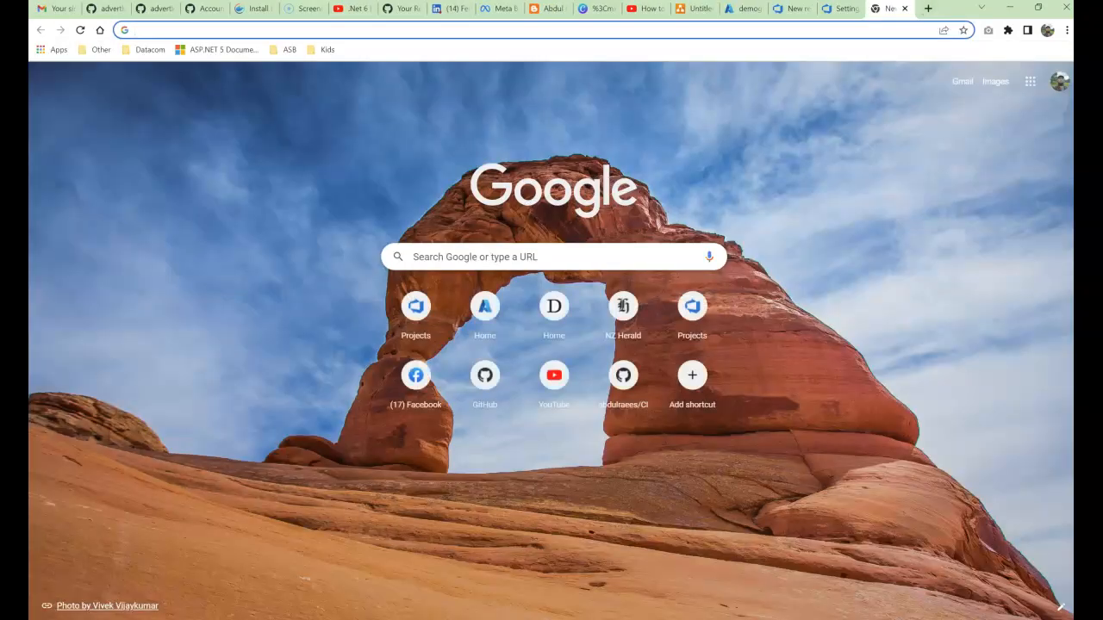
# Step: Paste and load the demogithubmvc.azurewebsites.net address to view its default placeholder page
pyautogui.rightClick(572, 33)
pyautogui.click(646, 130)
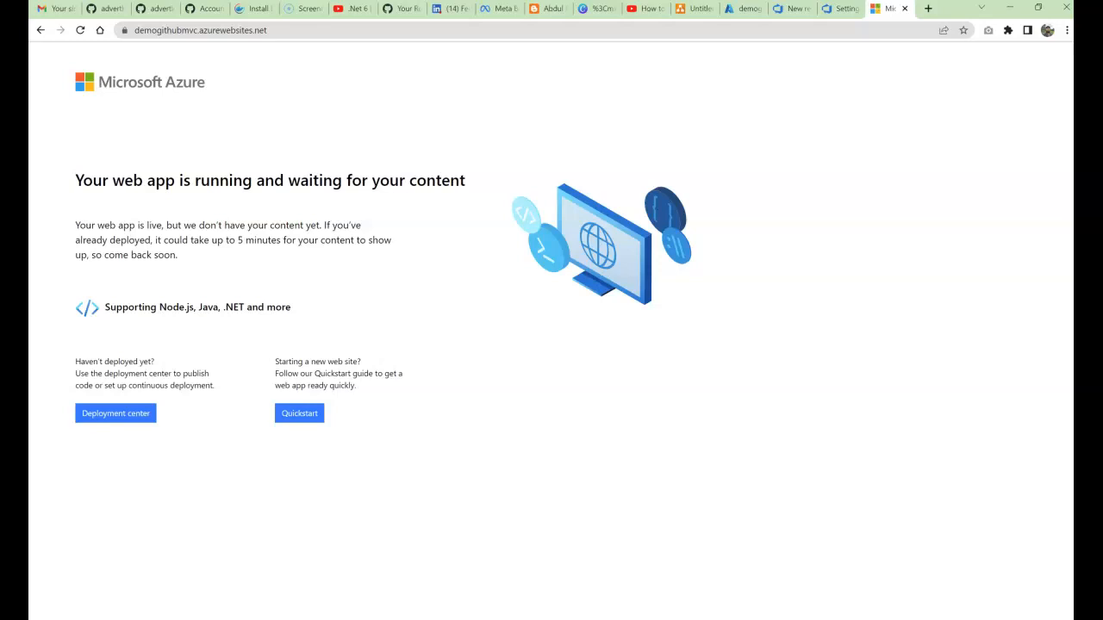
pyautogui.moveTo(362, 180); pyautogui.dragTo(365, 361)
pyautogui.click(365, 362)
# Step: Refresh the DEV deploy task's App service list and select demogithubmvc as the App service name
pyautogui.click(840, 8)
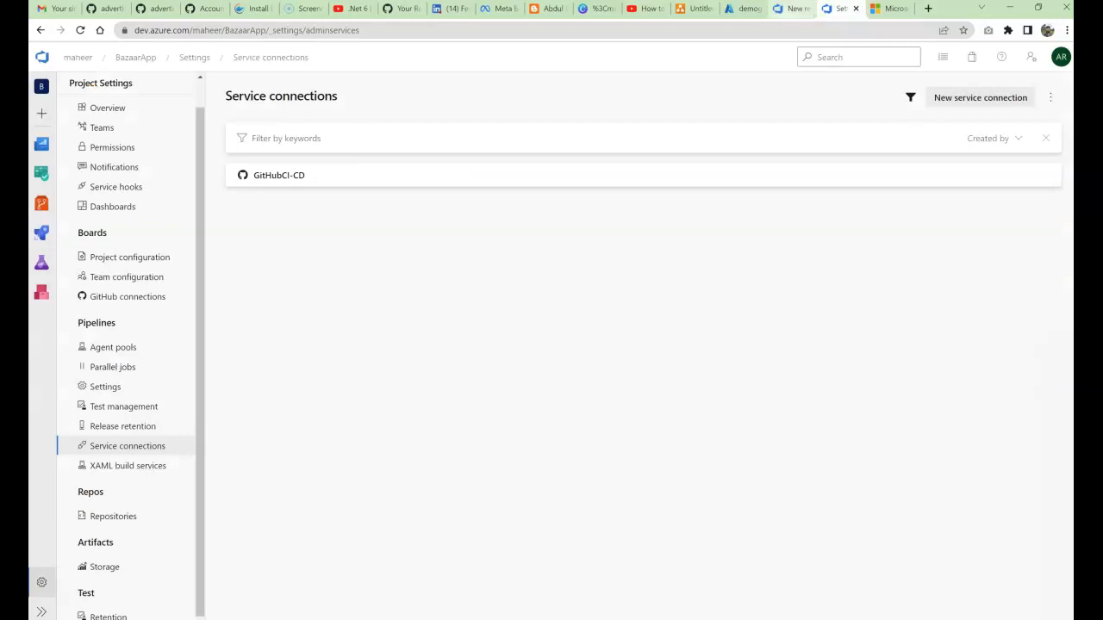
pyautogui.click(791, 8)
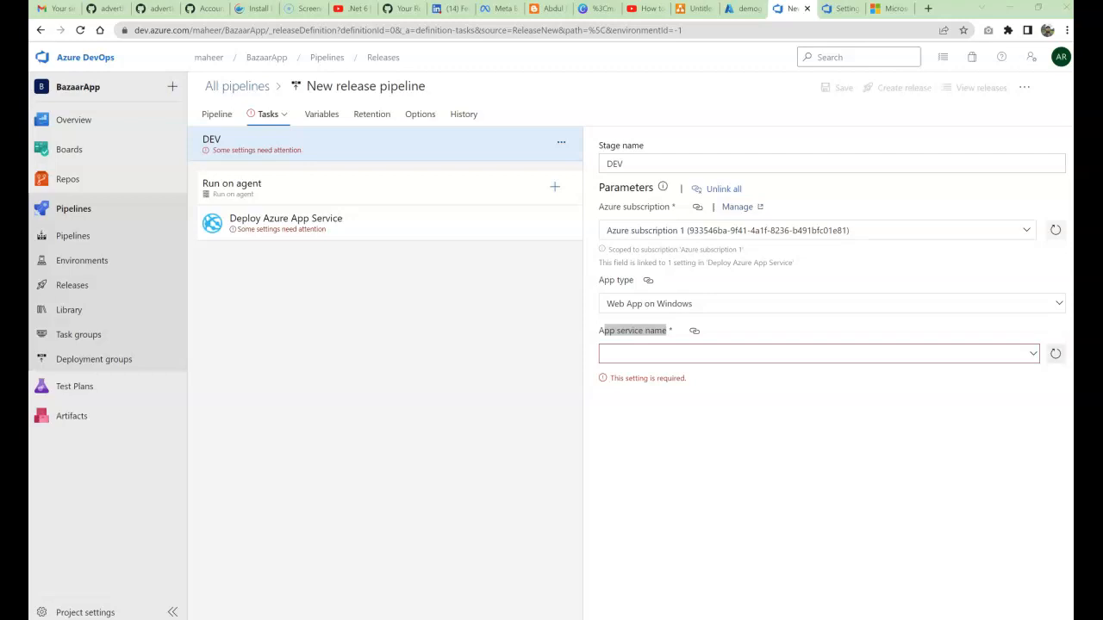
pyautogui.click(1055, 353)
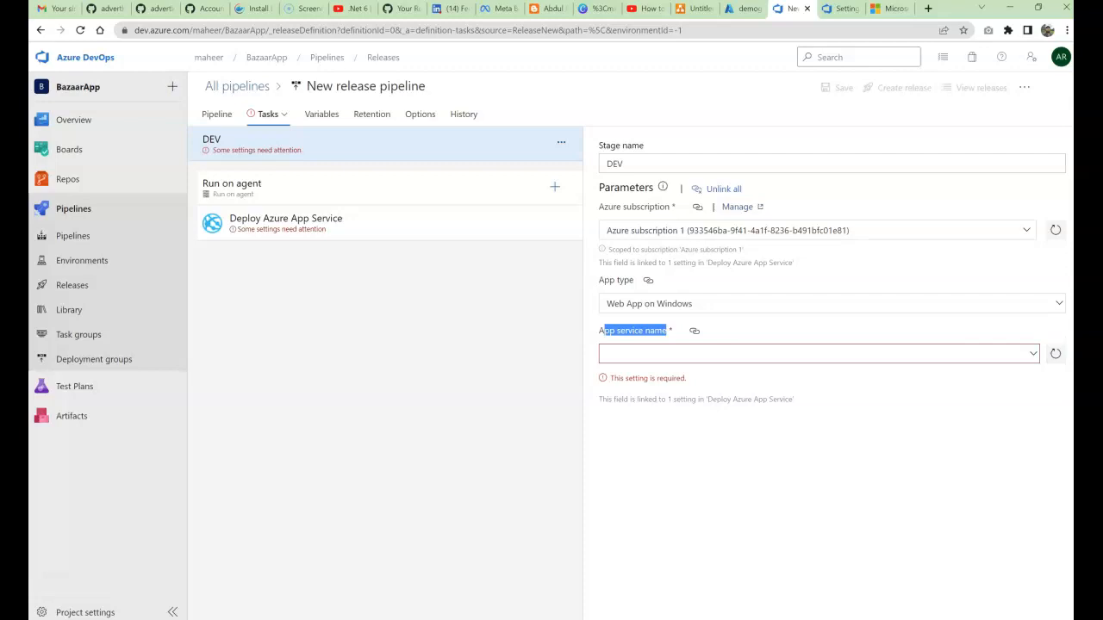
pyautogui.click(817, 354)
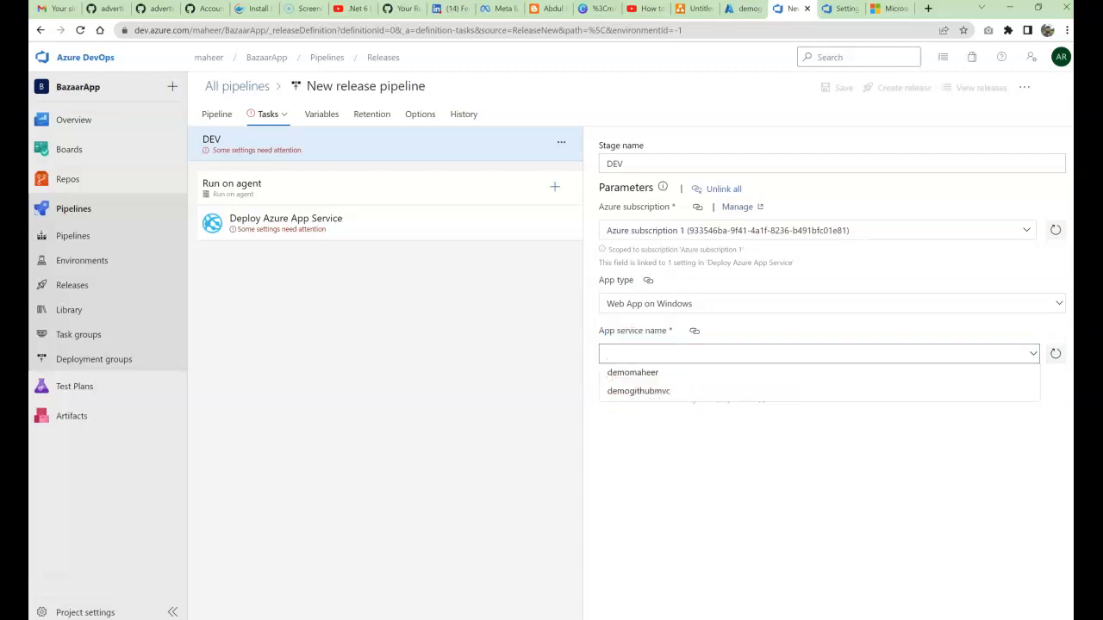
pyautogui.press('Down')
pyautogui.press('Down')
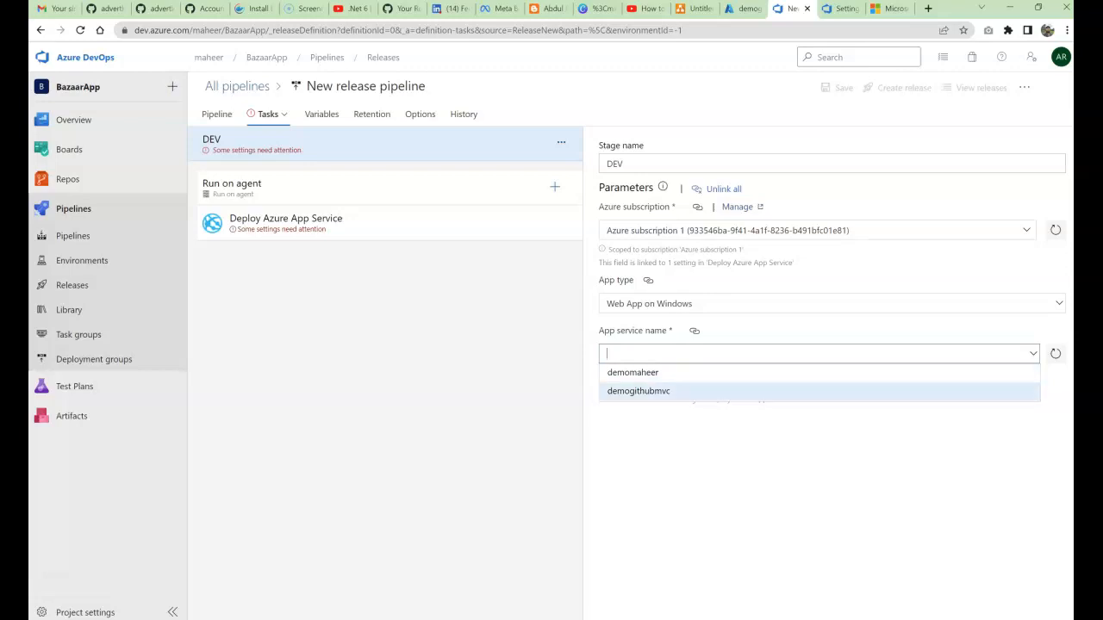
pyautogui.press('Return')
pyautogui.press('Tab')
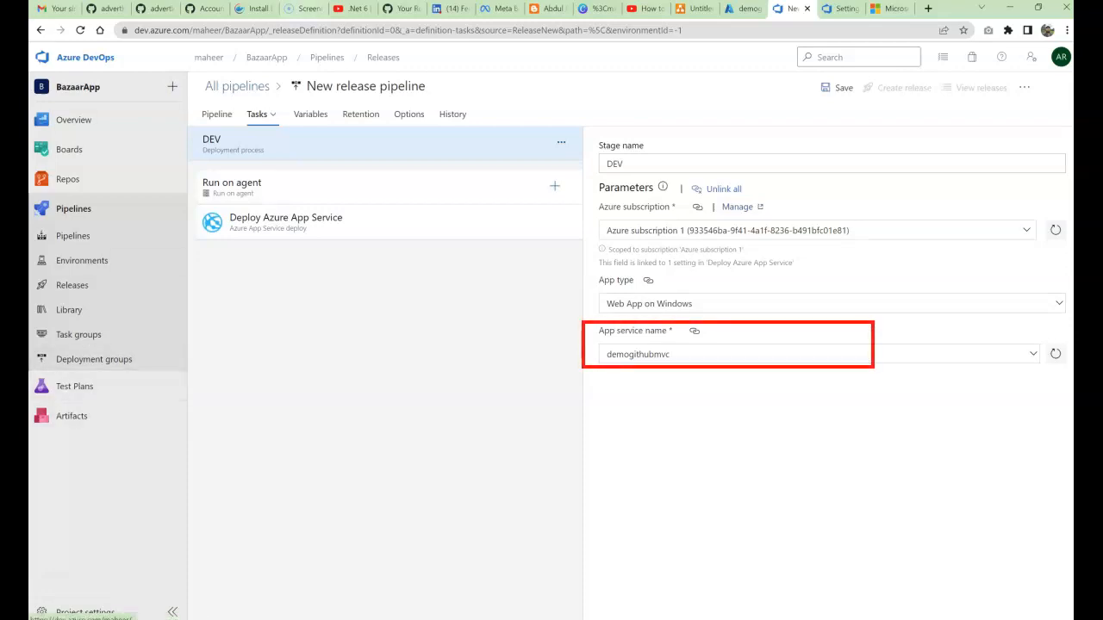
# Step: Rename the release pipeline to 'Deploy WebApp', save it, and return to All pipelines
pyautogui.click(371, 86)
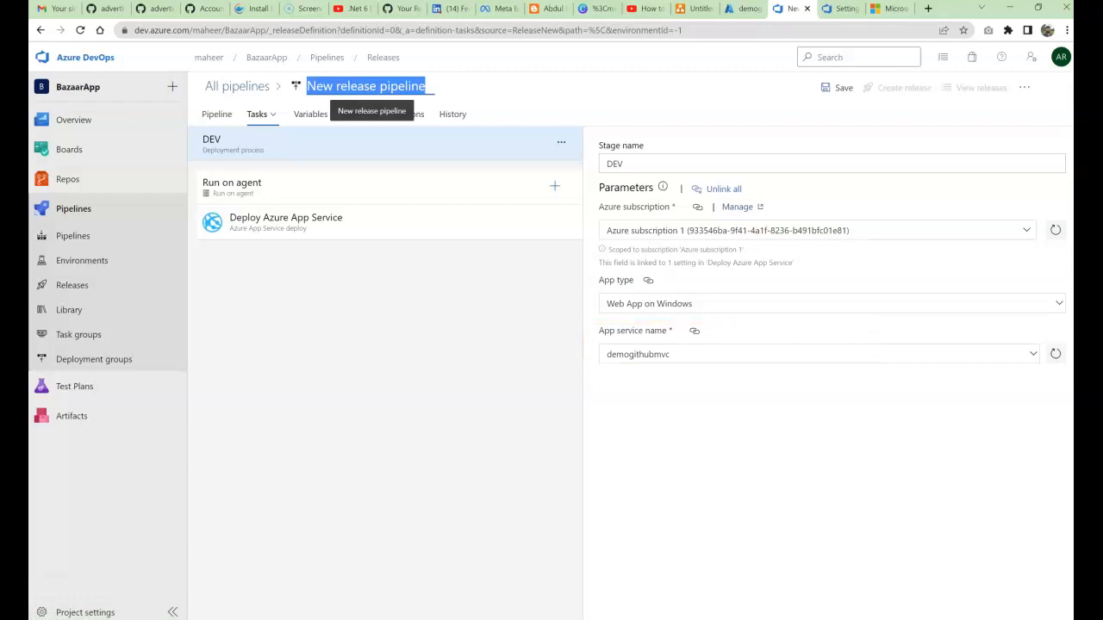
pyautogui.write('De')
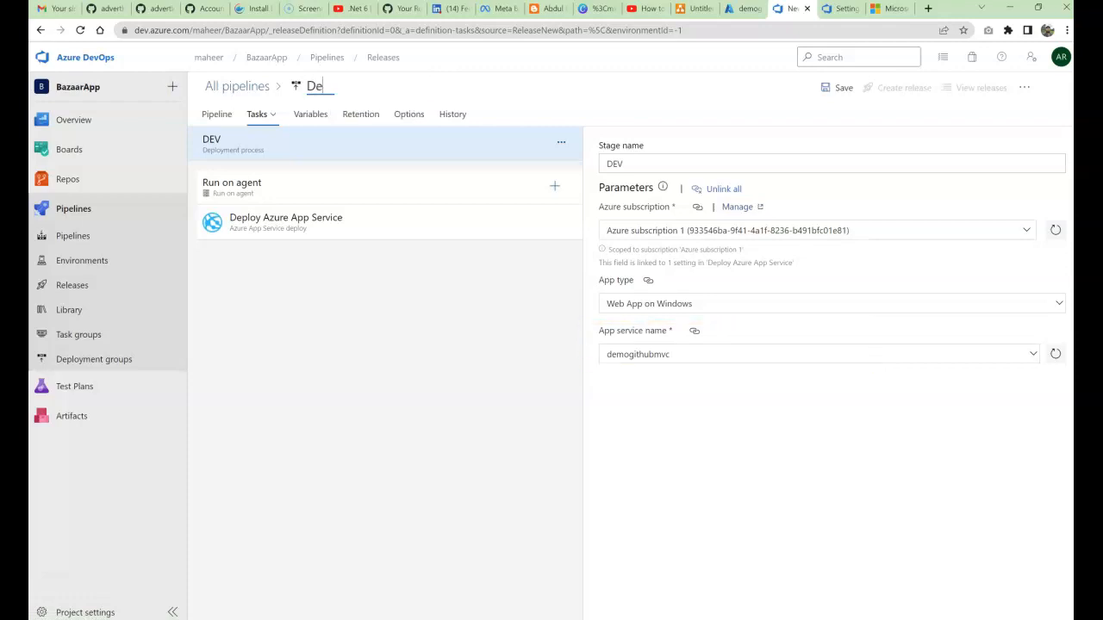
pyautogui.write('ploy WebA')
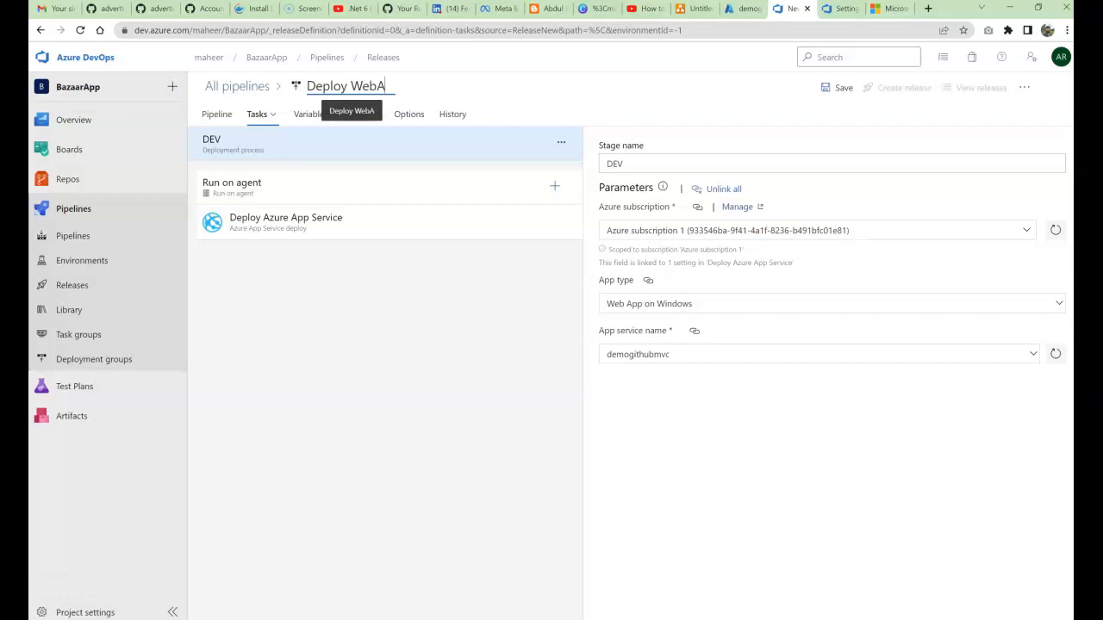
pyautogui.write('pp')
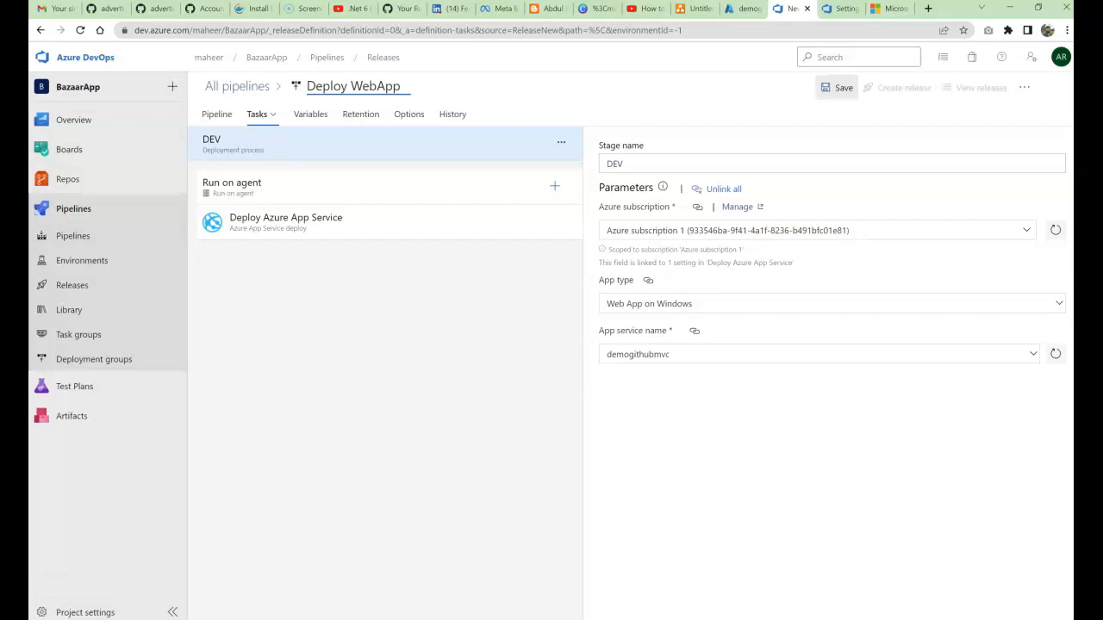
pyautogui.click(838, 87)
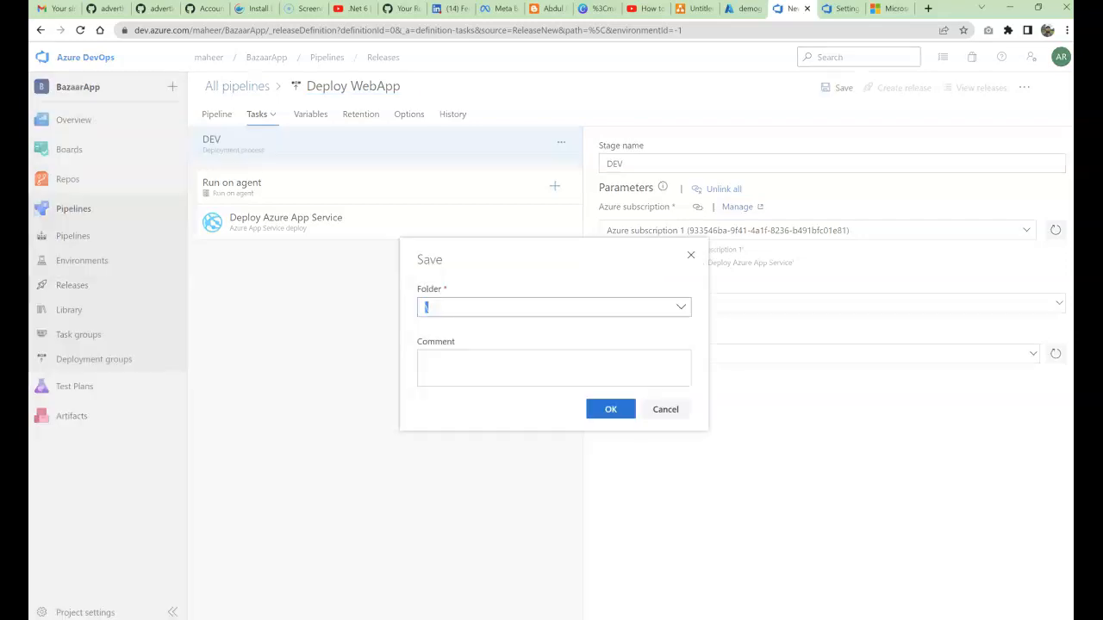
pyautogui.click(611, 409)
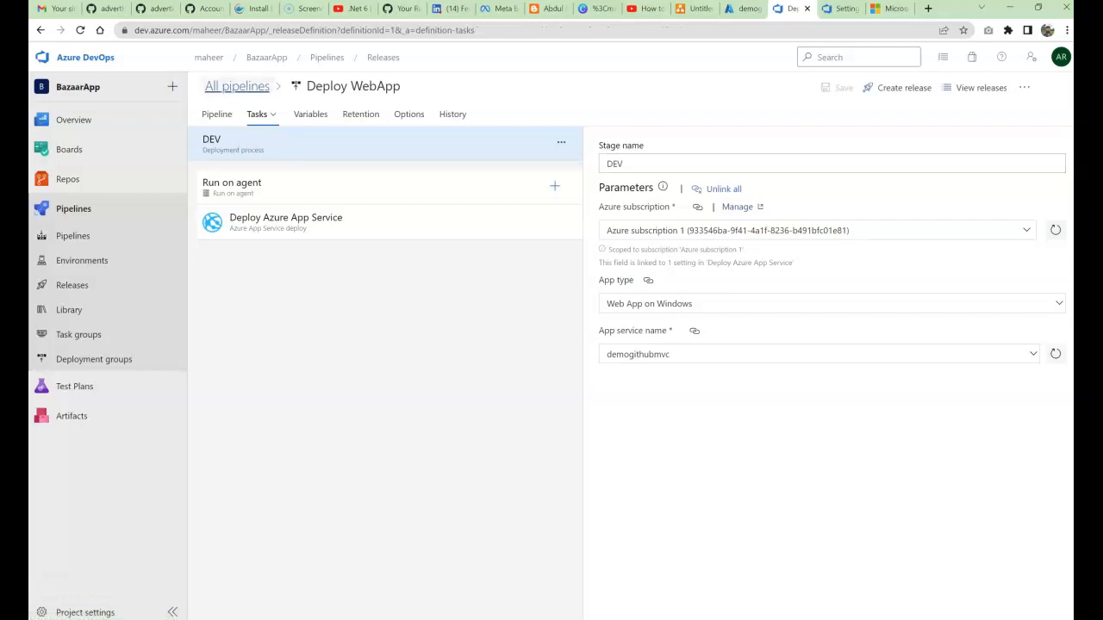
pyautogui.click(237, 86)
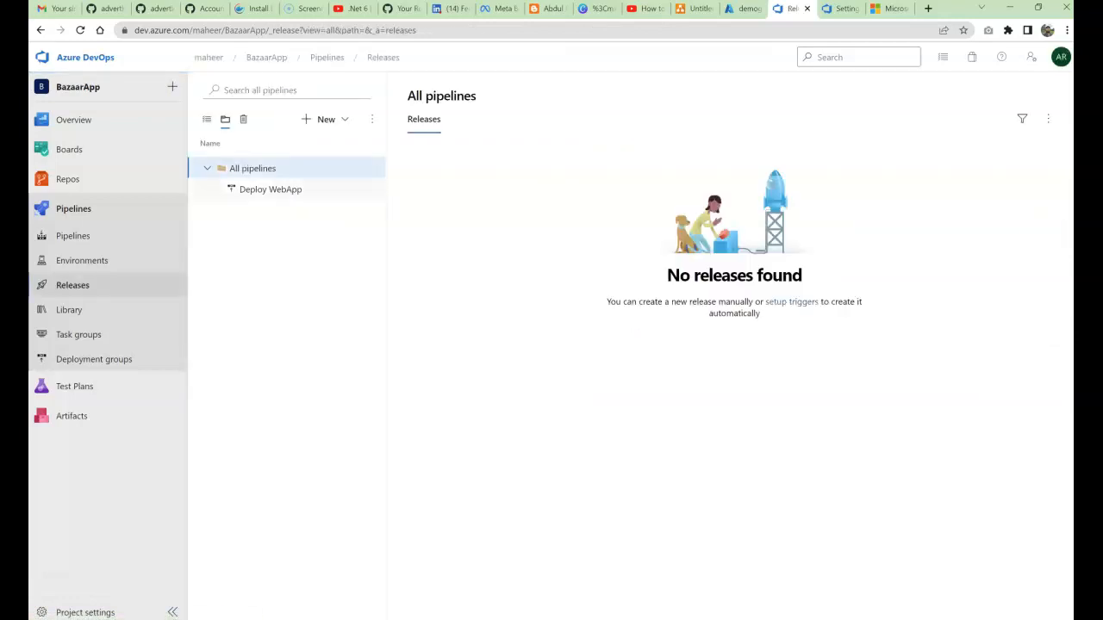
# Step: Select Deploy WebApp in the release pipelines list and open it for editing
pyautogui.click(271, 188)
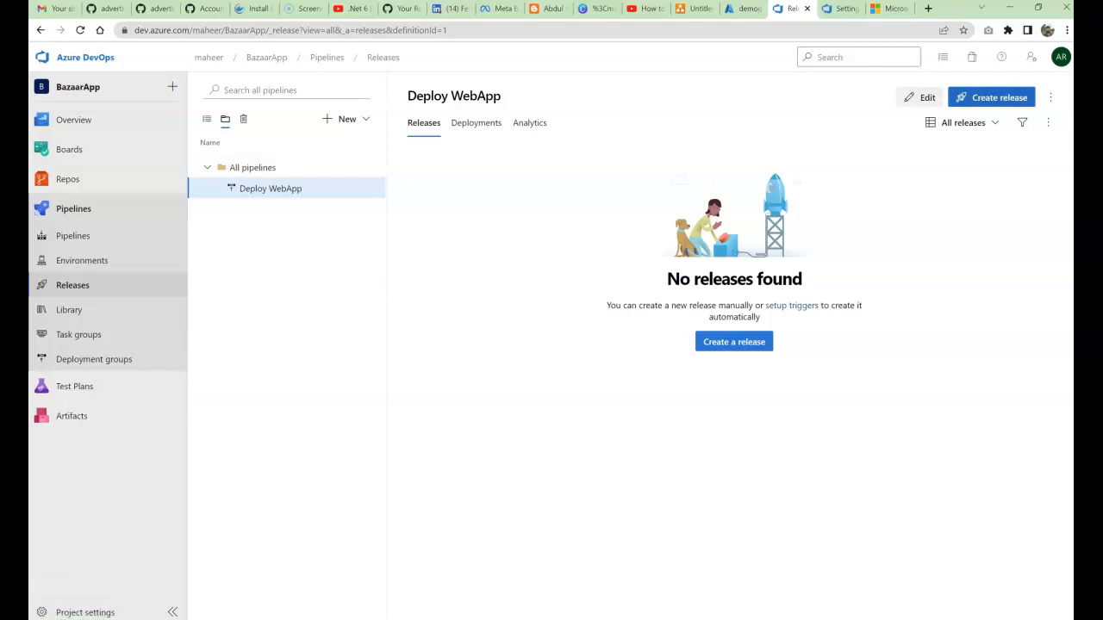
pyautogui.click(72, 286)
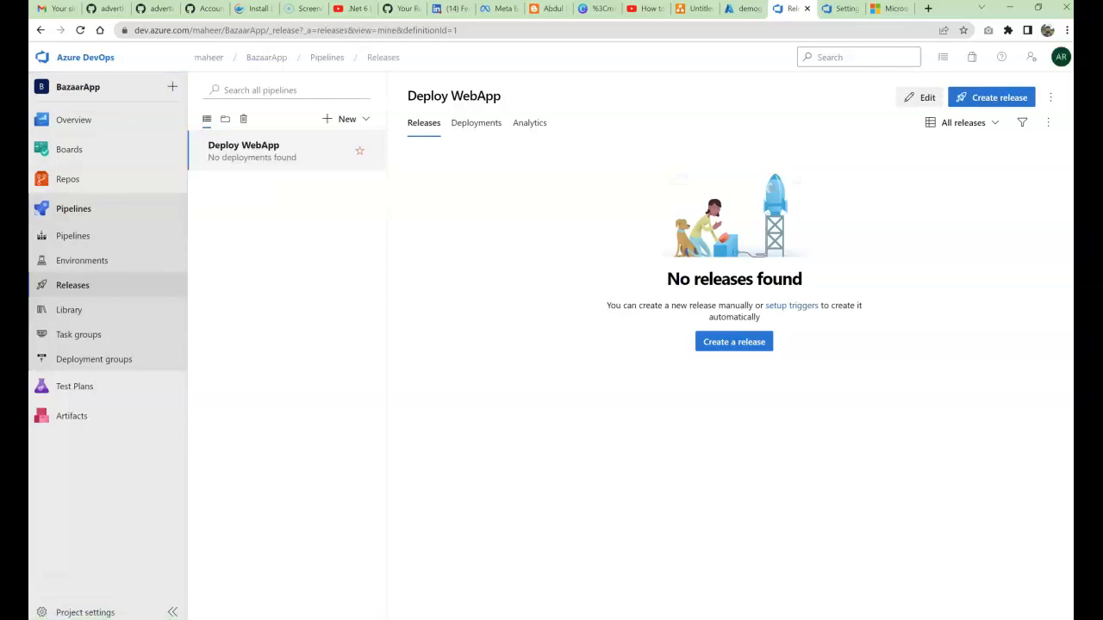
pyautogui.click(919, 98)
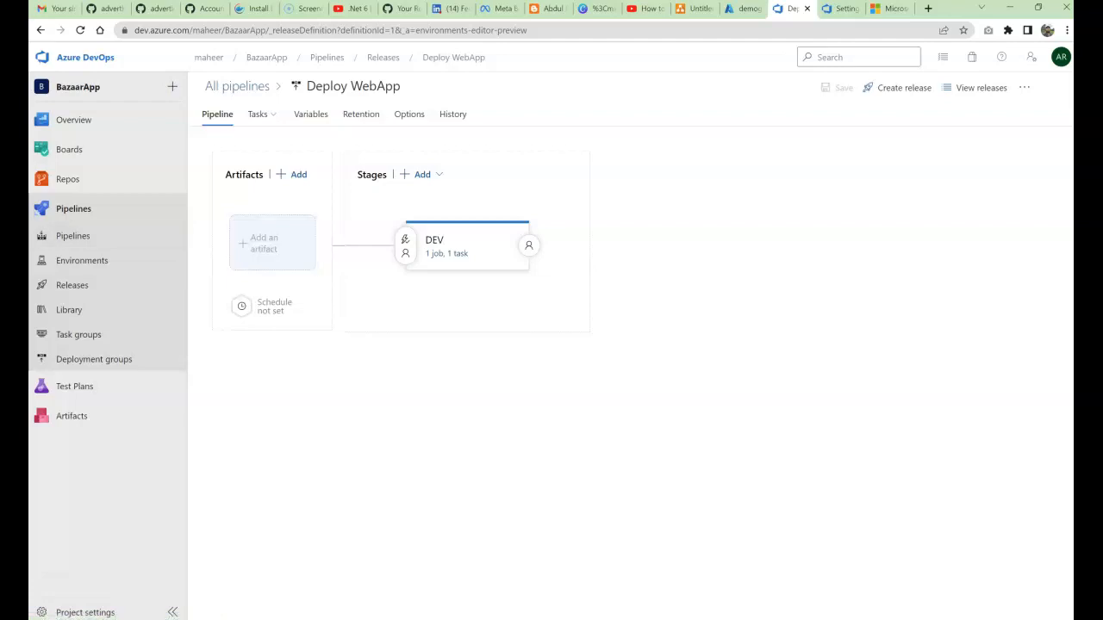
# Step: Link the App-ASP.NET Core-CI MVC build as a Build artifact with alias _App-ASP.NET Core-CI MVC
pyautogui.click(292, 174)
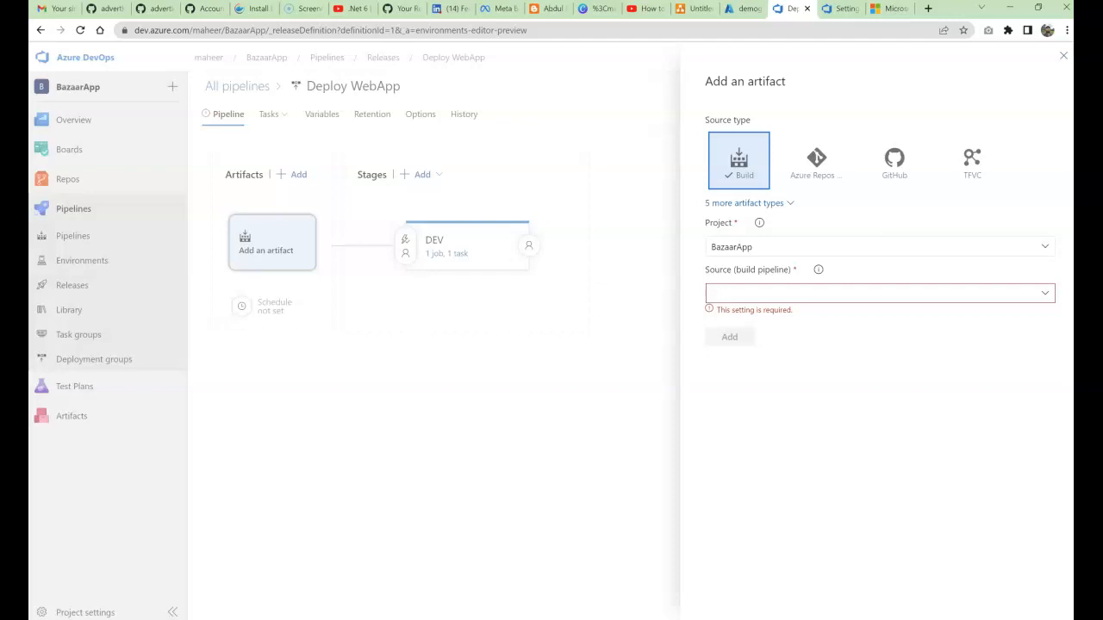
pyautogui.click(748, 203)
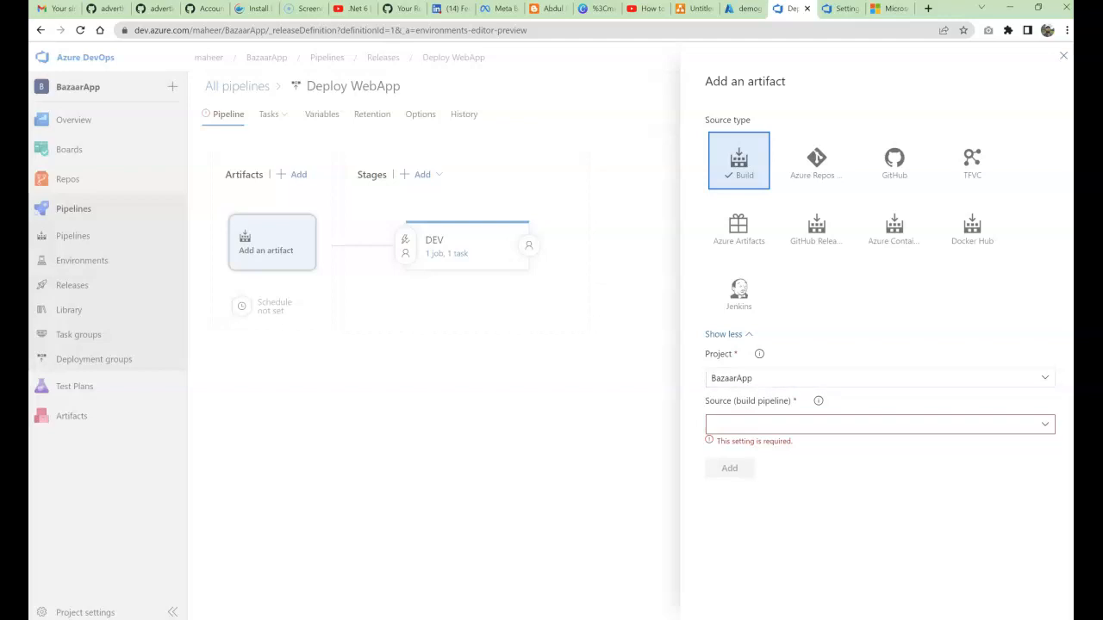
pyautogui.click(879, 425)
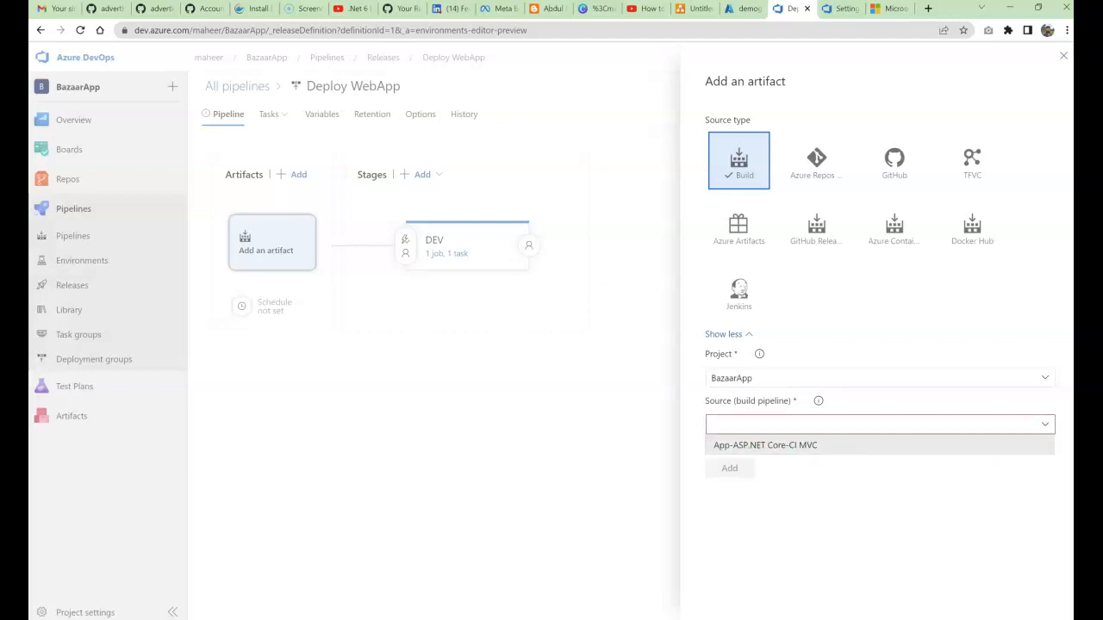
pyautogui.click(765, 446)
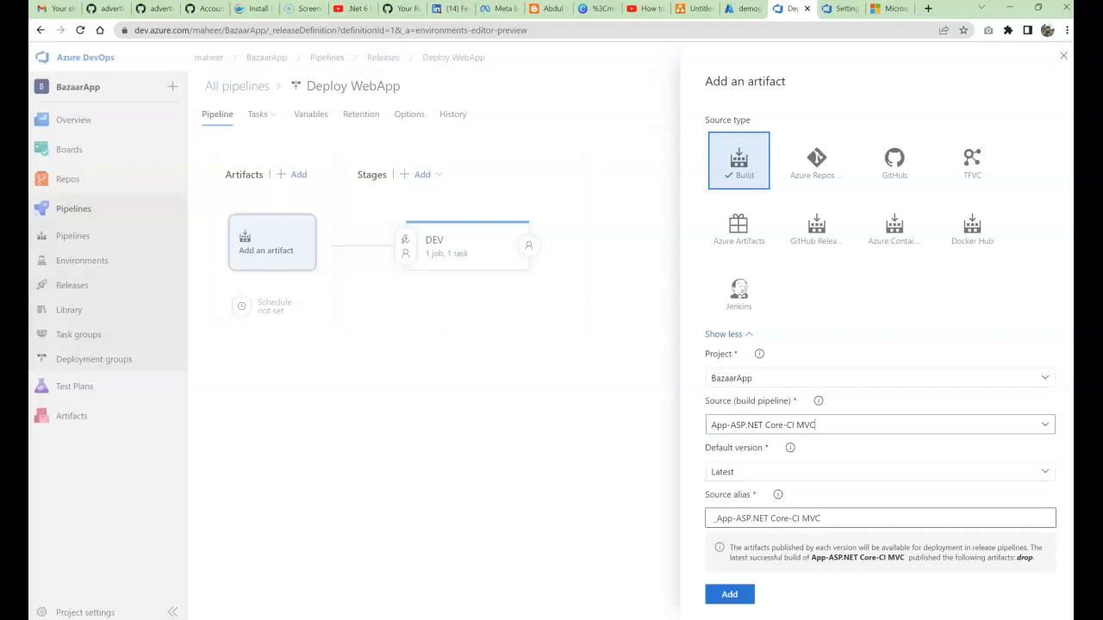
pyautogui.tripleClick(849, 519)
pyautogui.click(861, 519)
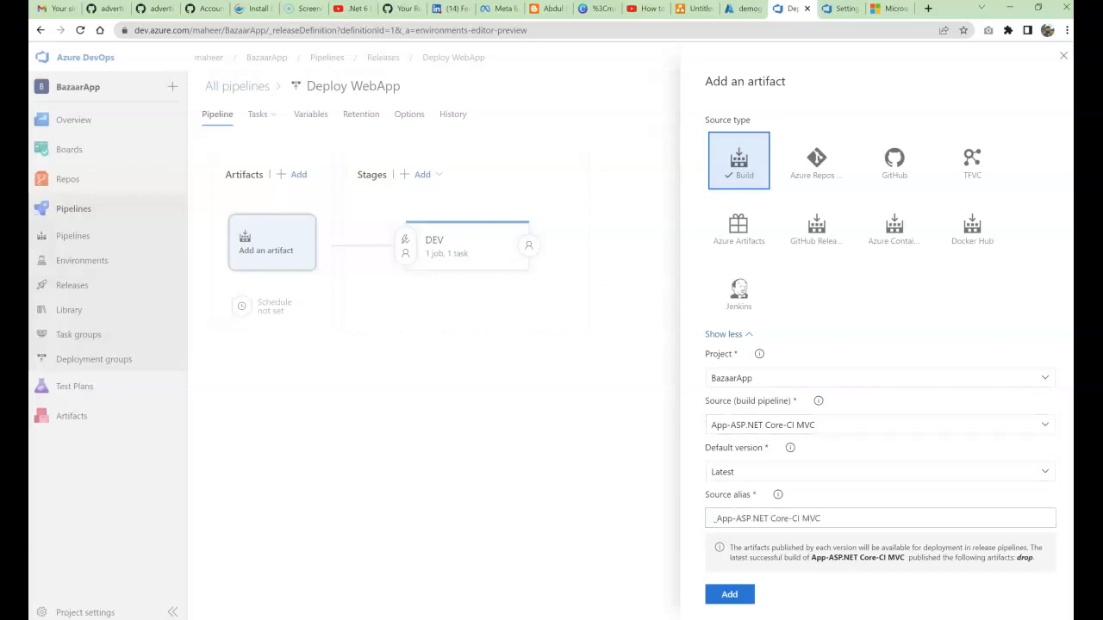
pyautogui.click(729, 594)
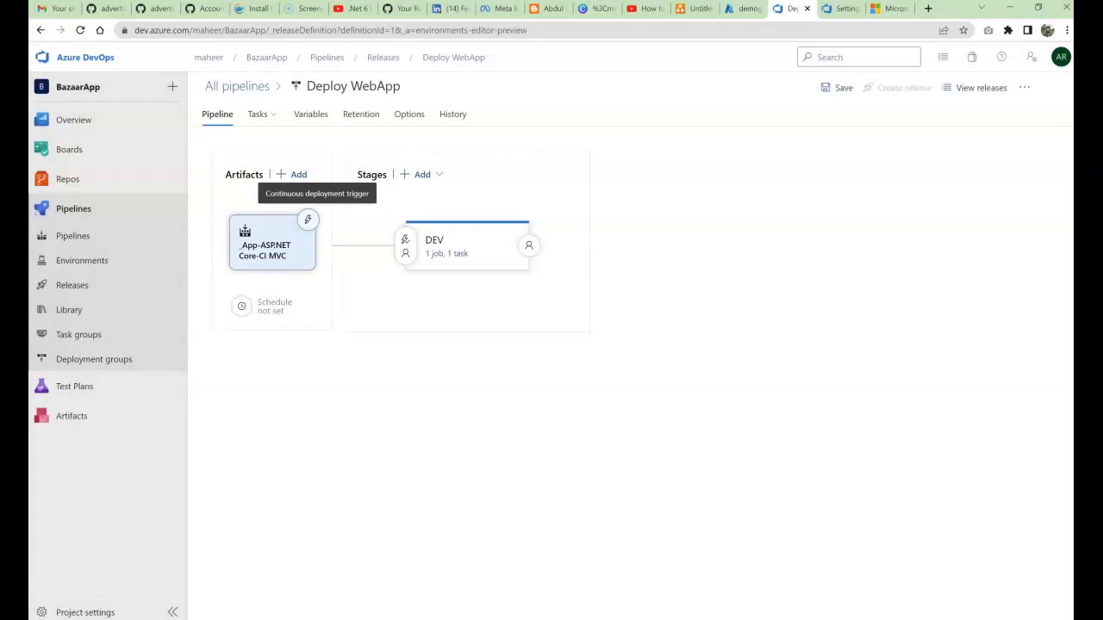
# Step: Set the build artifact's continuous deployment trigger to Enabled and close the trigger panel
pyautogui.click(308, 219)
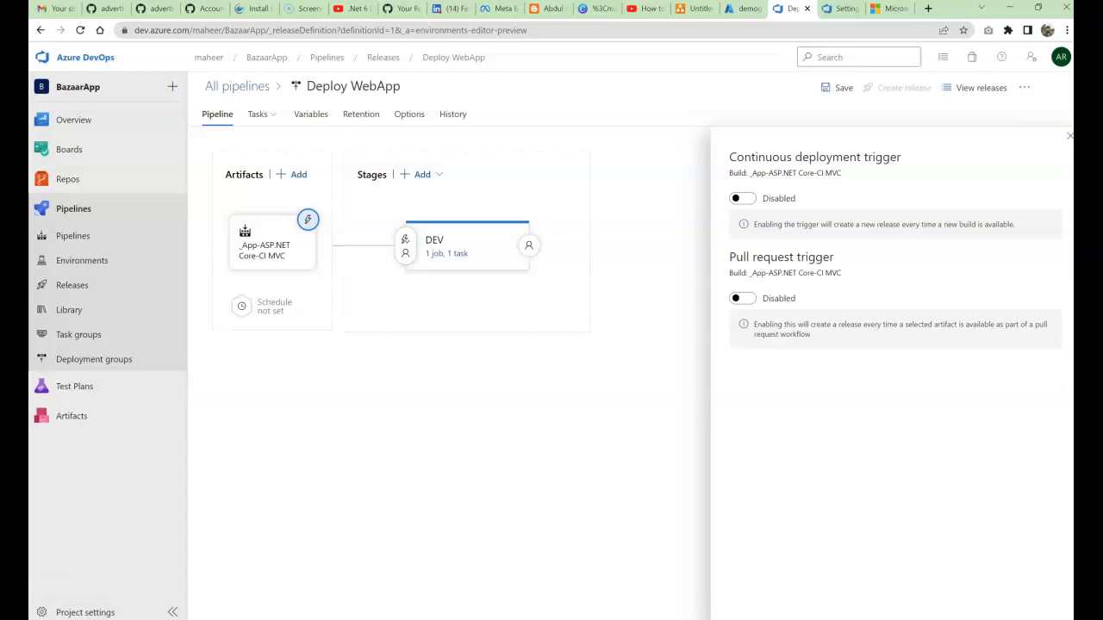
pyautogui.moveTo(729, 157); pyautogui.dragTo(902, 157)
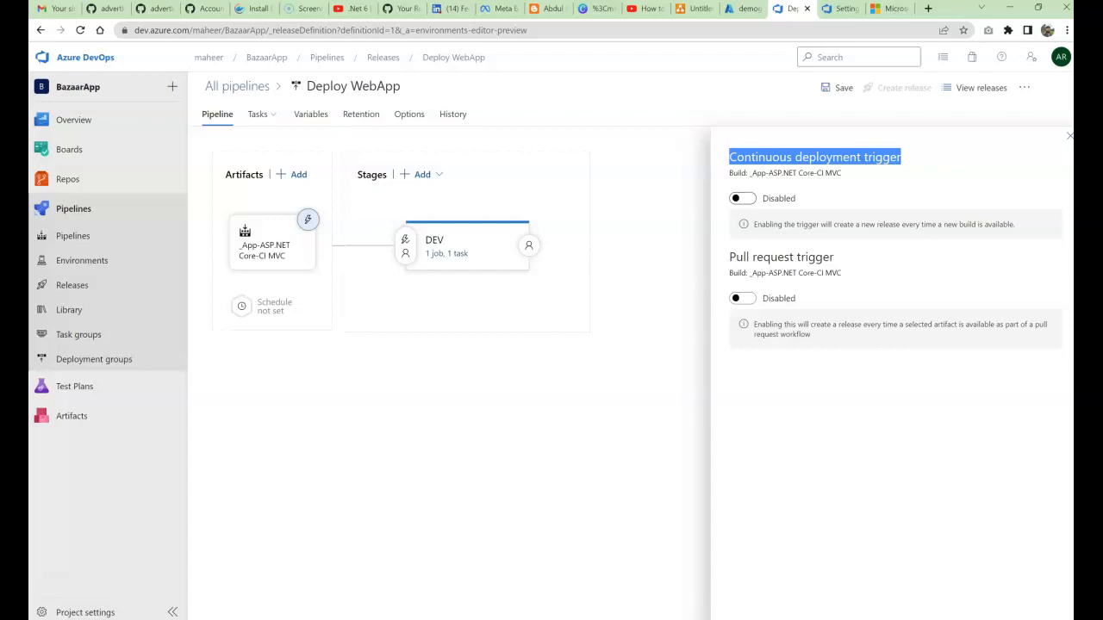
pyautogui.click(742, 199)
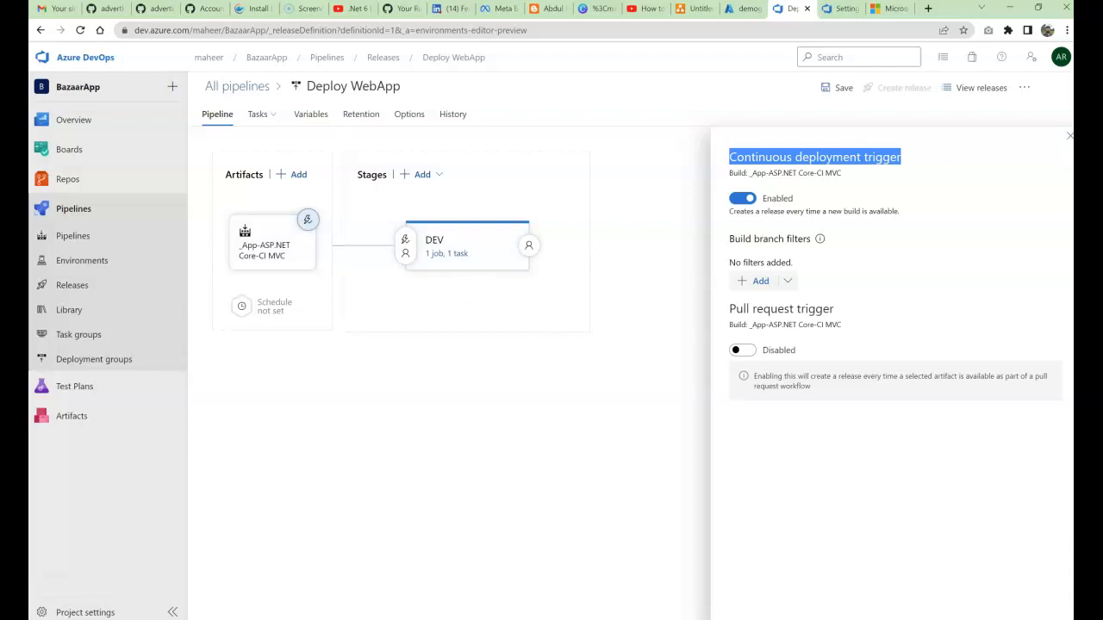
pyautogui.moveTo(734, 238); pyautogui.dragTo(767, 239)
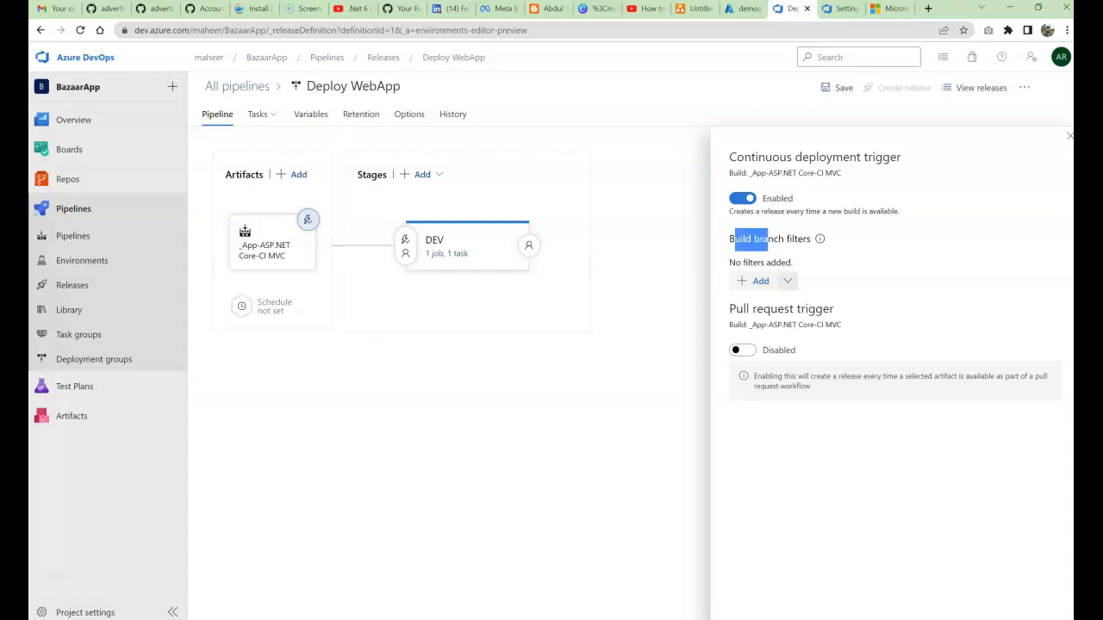
pyautogui.click(767, 239)
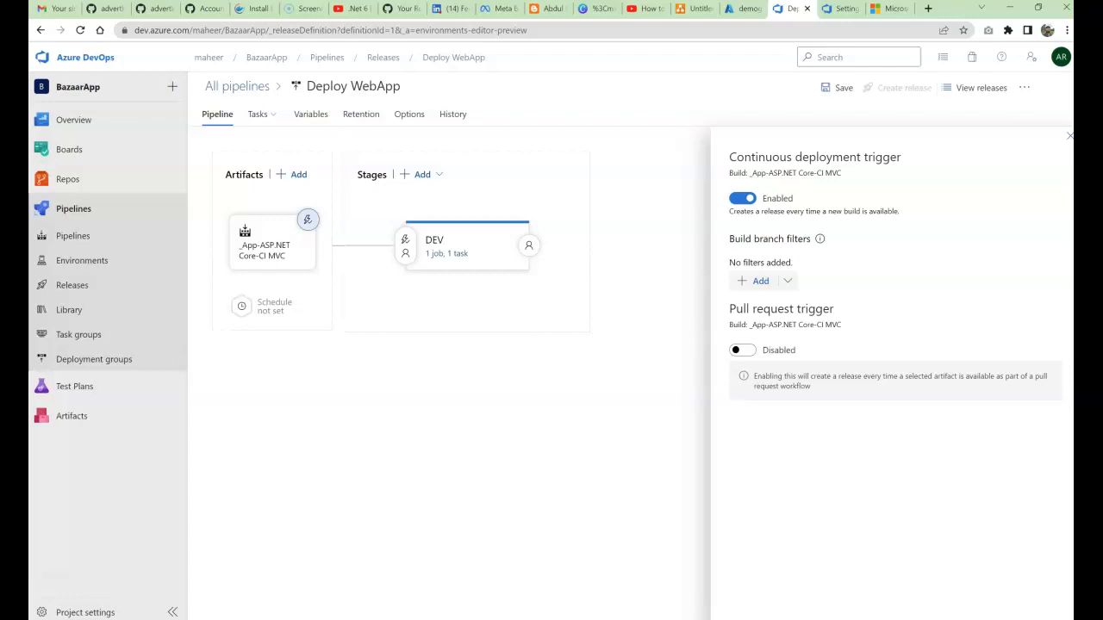
pyautogui.press('Escape')
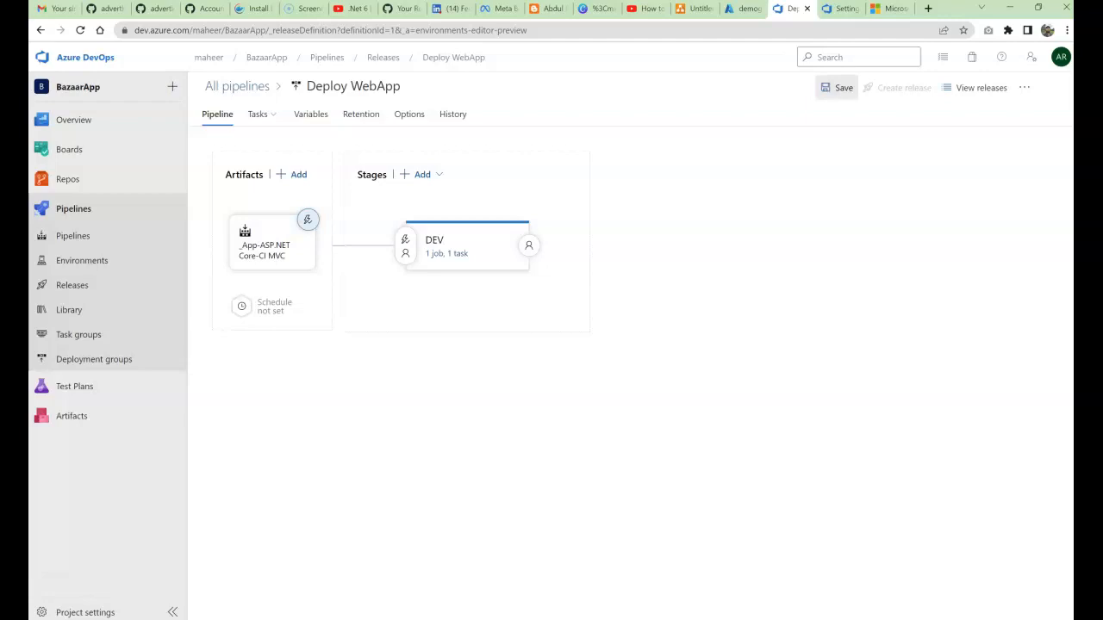
# Step: Save the Deploy WebApp pipeline and create Release-1 from build 20220625.1
pyautogui.click(837, 87)
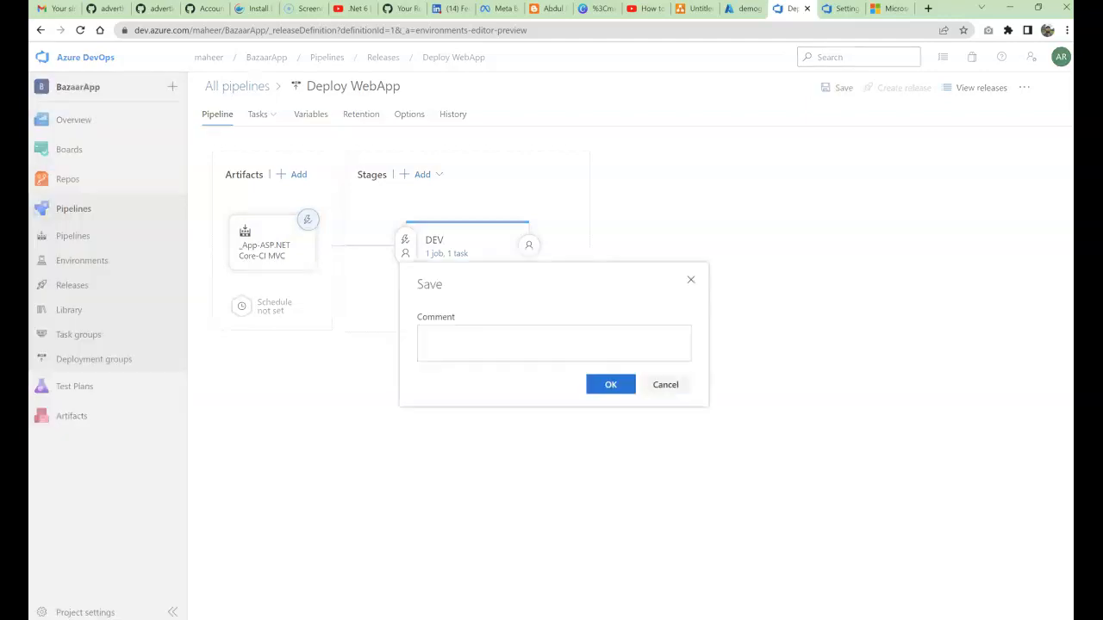
pyautogui.click(610, 384)
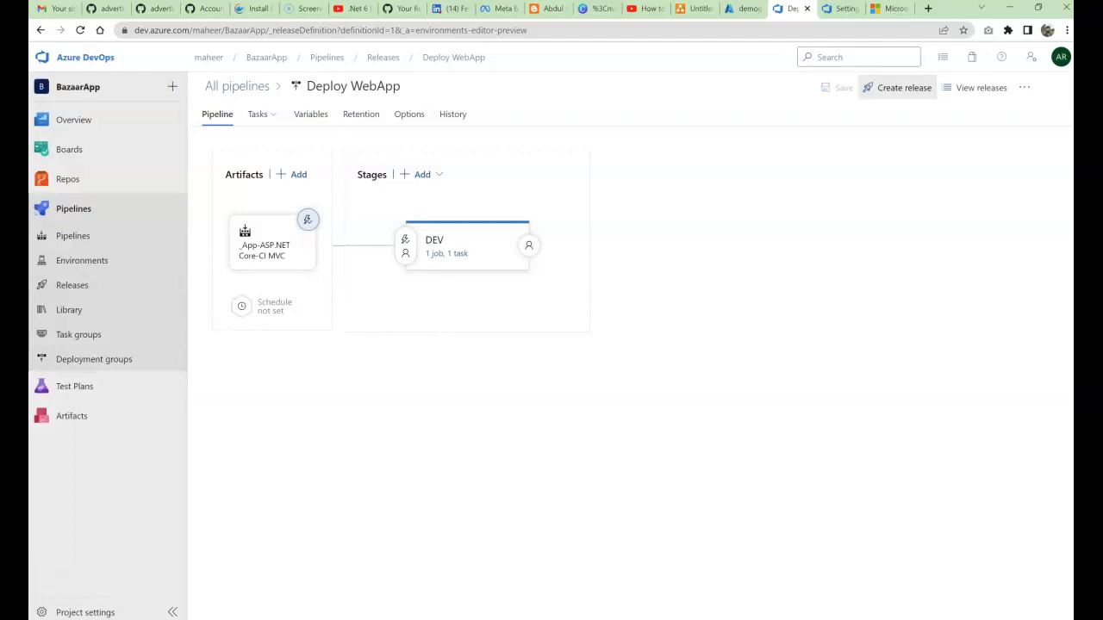
pyautogui.click(897, 87)
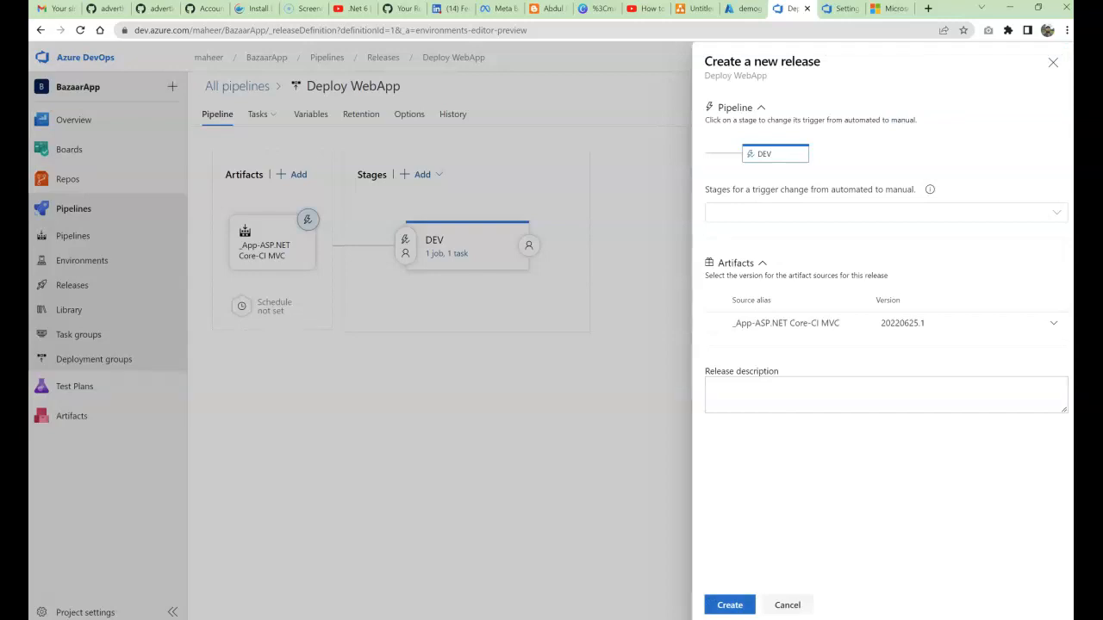
pyautogui.click(730, 605)
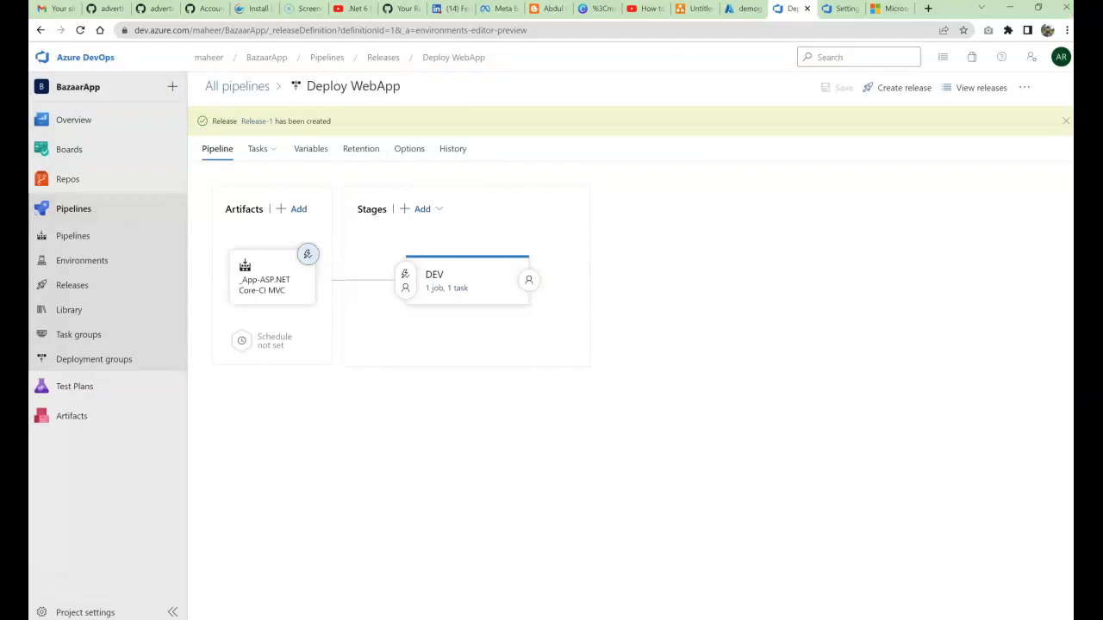
# Step: Open Release-1 and its DEV stage summary, showing the running Deploy Azure App Service task
pyautogui.click(255, 121)
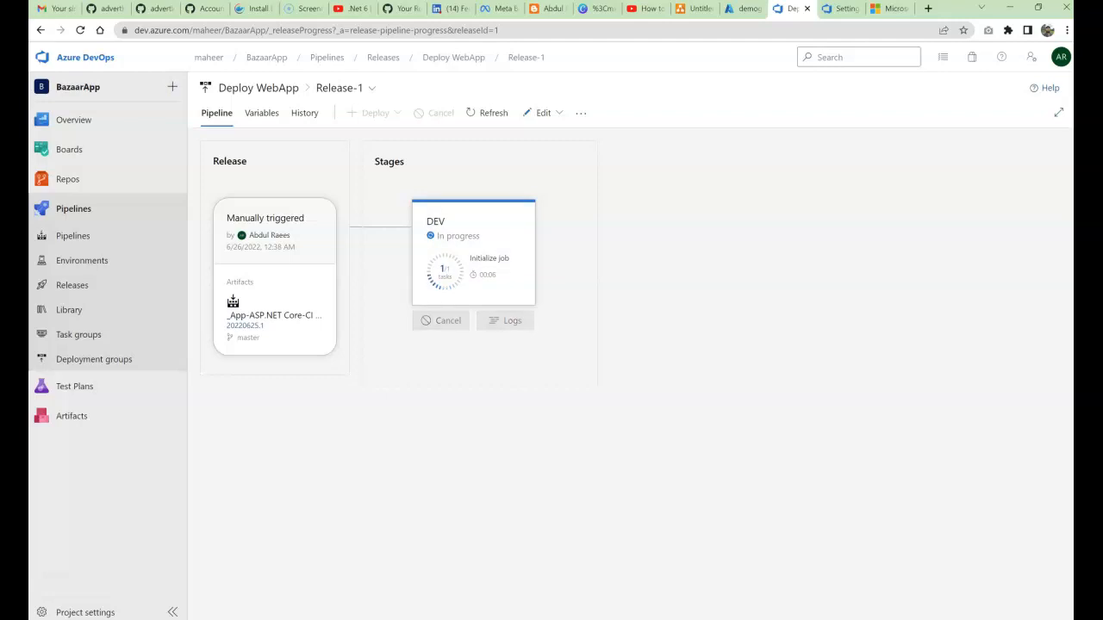
pyautogui.click(473, 255)
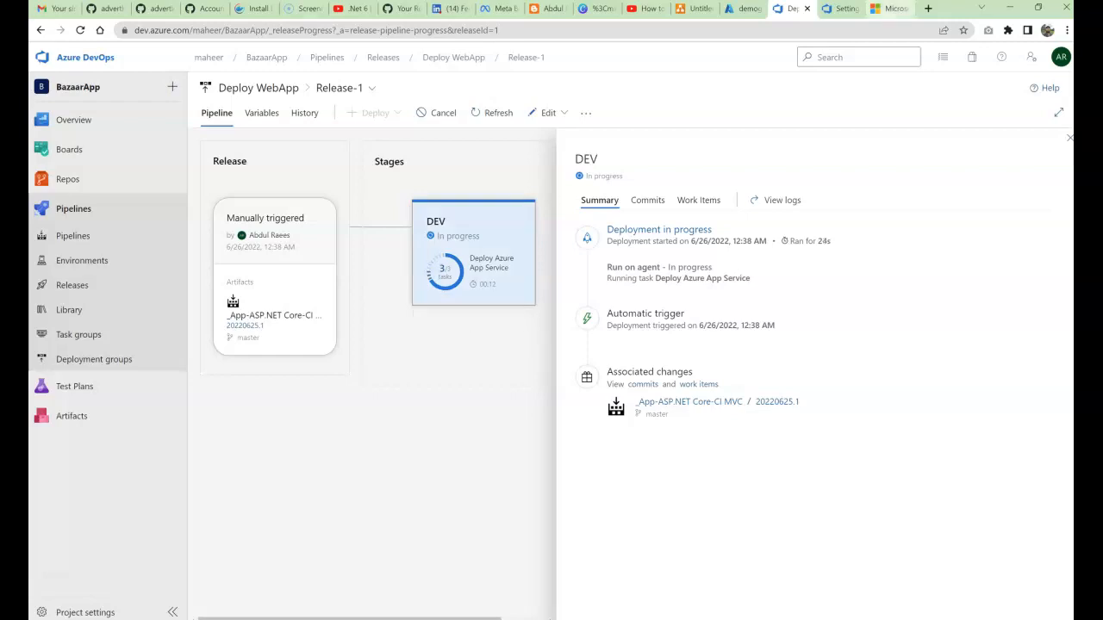
# Step: Reload the live azurewebsites.net site and recheck Release-1 until the DEV deployment succeeds
pyautogui.click(890, 9)
pyautogui.click(80, 30)
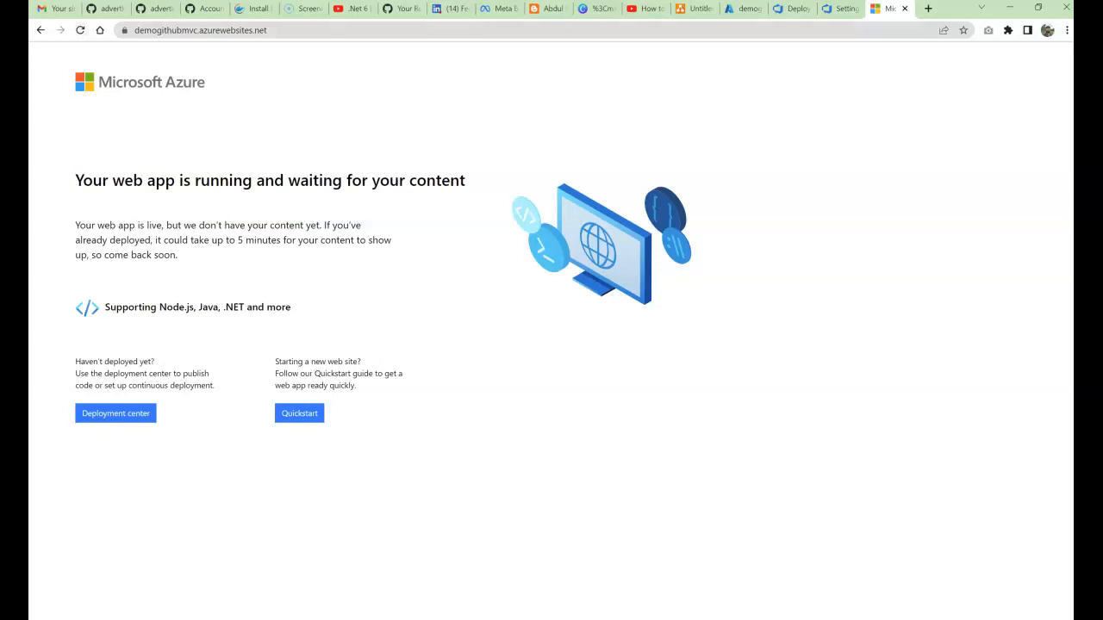
pyautogui.click(80, 30)
pyautogui.click(842, 9)
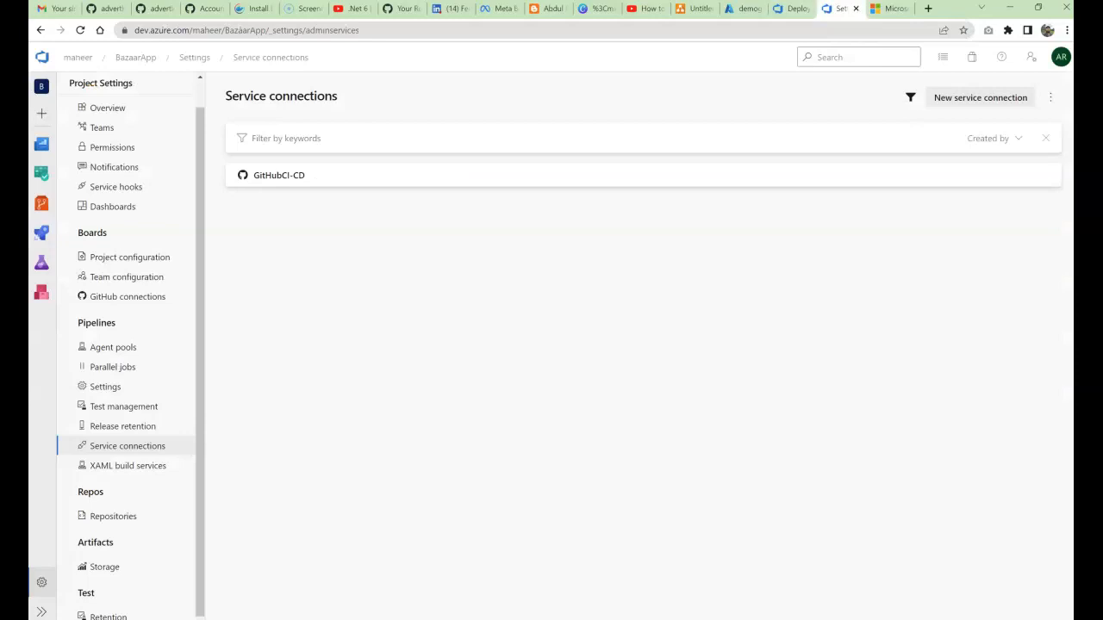
pyautogui.click(791, 9)
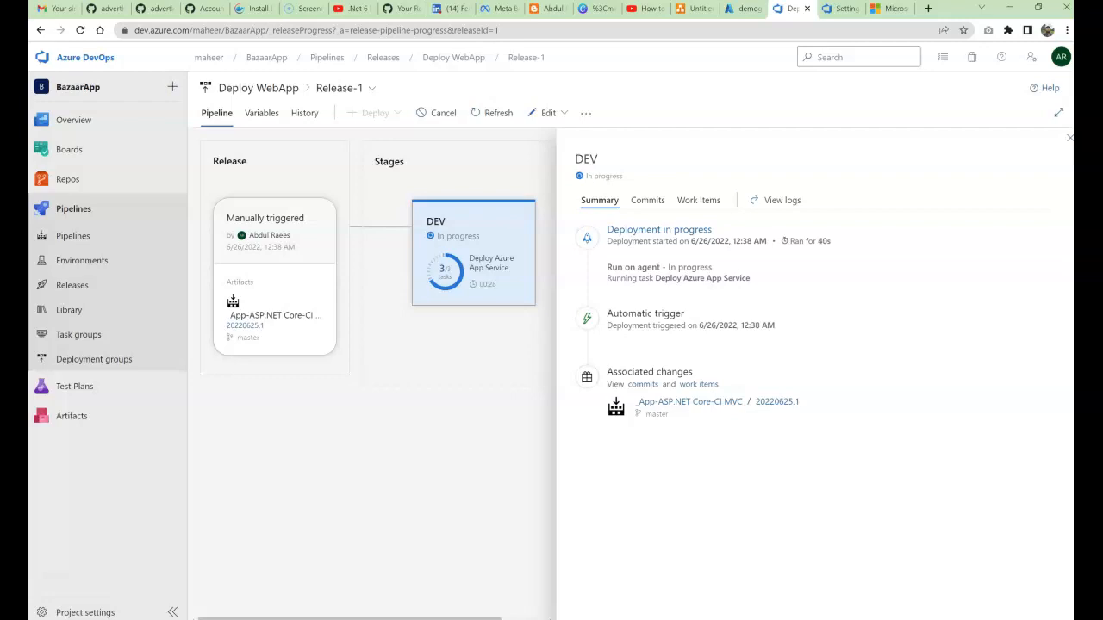
pyautogui.click(888, 9)
pyautogui.click(80, 30)
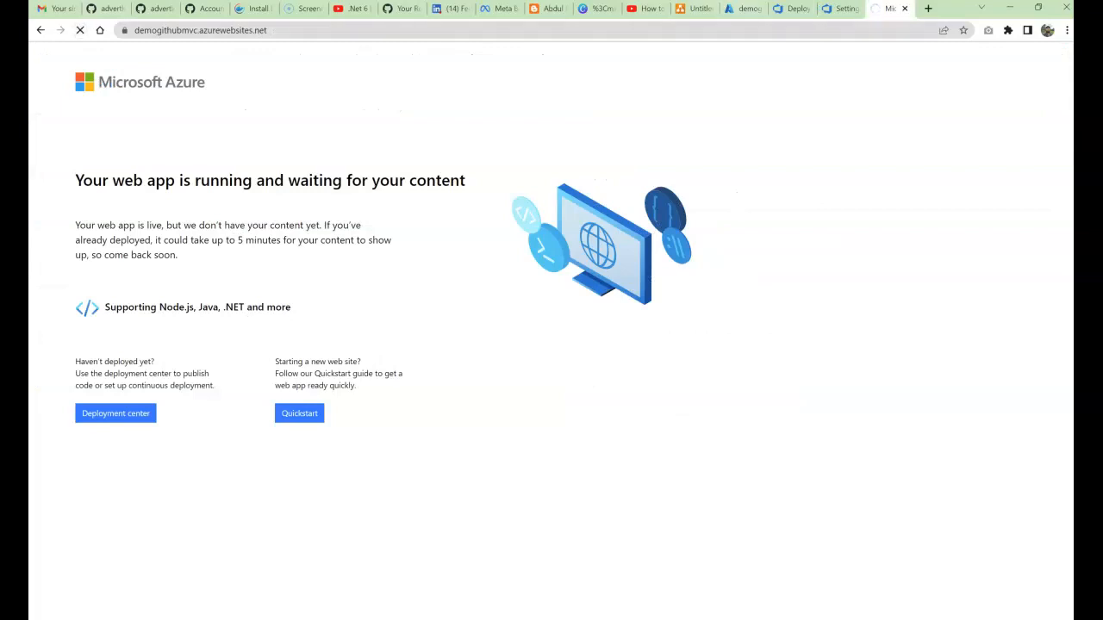
pyautogui.click(791, 9)
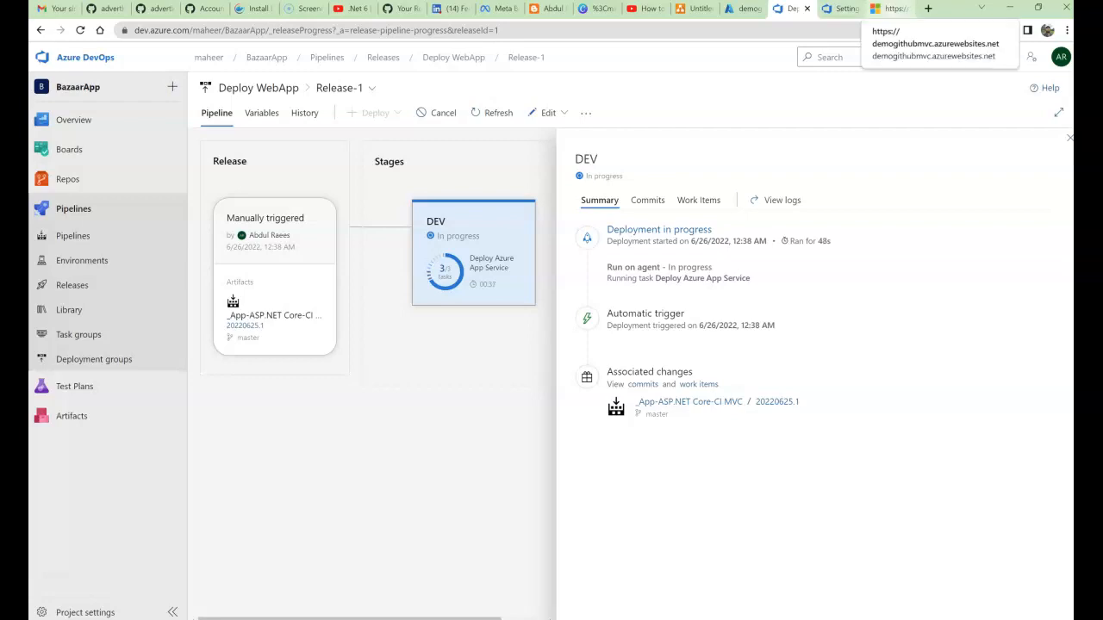
pyautogui.click(888, 9)
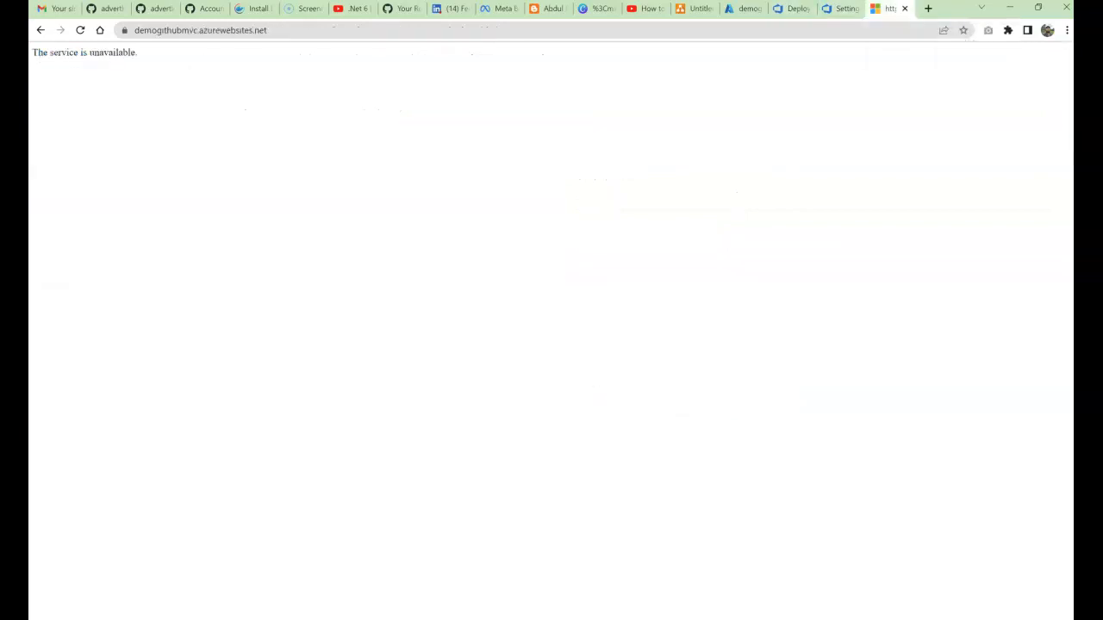
pyautogui.click(791, 9)
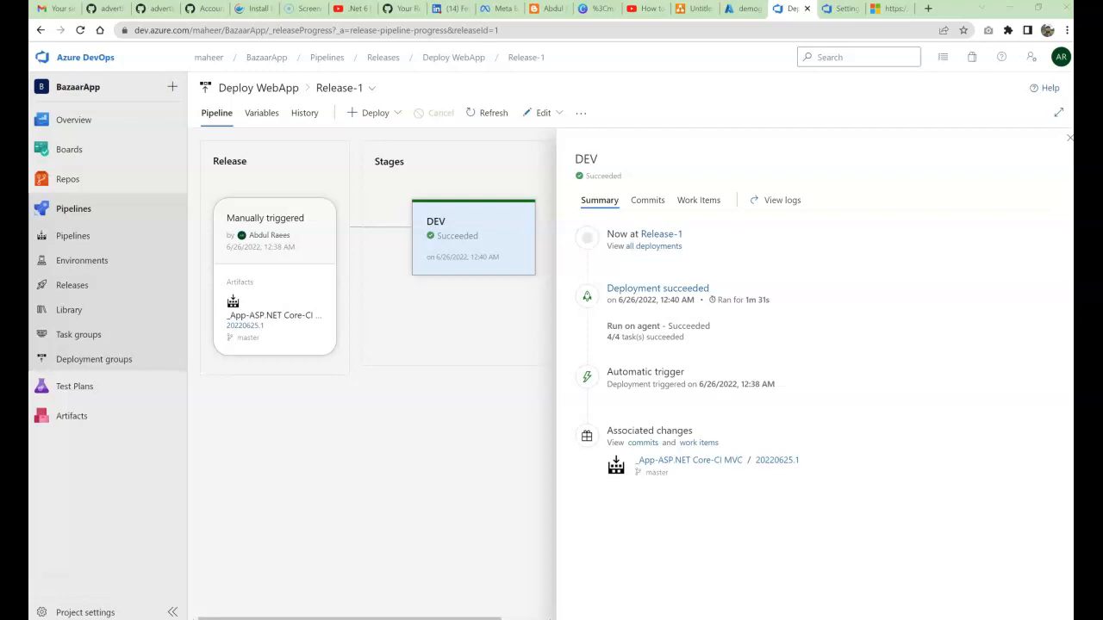
# Step: Close the DEV summary panel to show Release-1's pipeline with DEV marked Succeeded
pyautogui.click(1069, 138)
pyautogui.moveTo(516, 289)
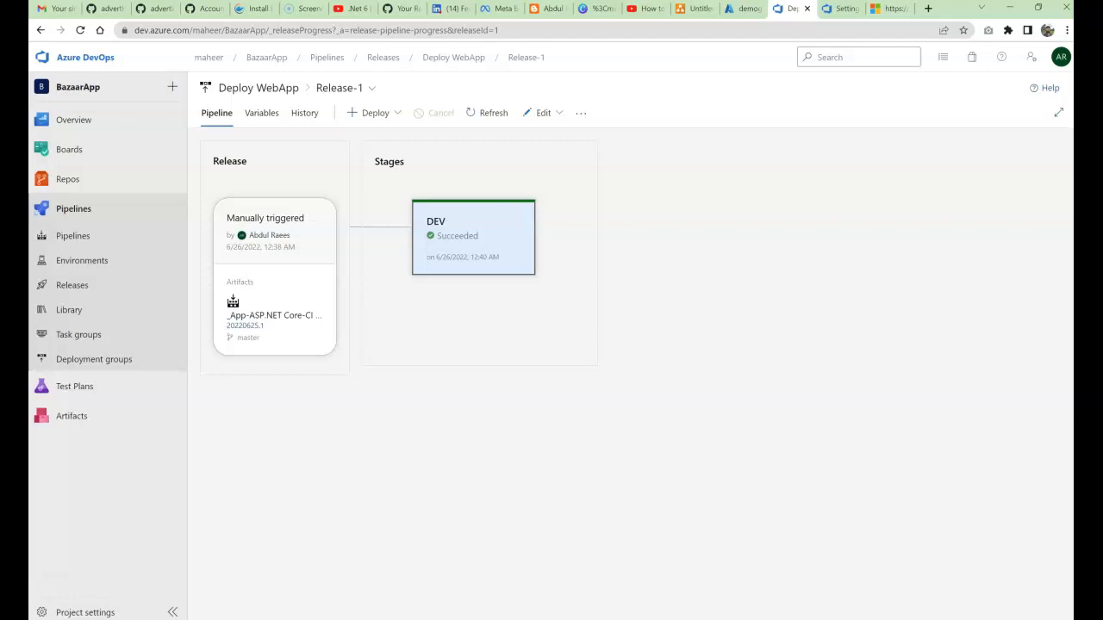
pyautogui.moveTo(474, 245)
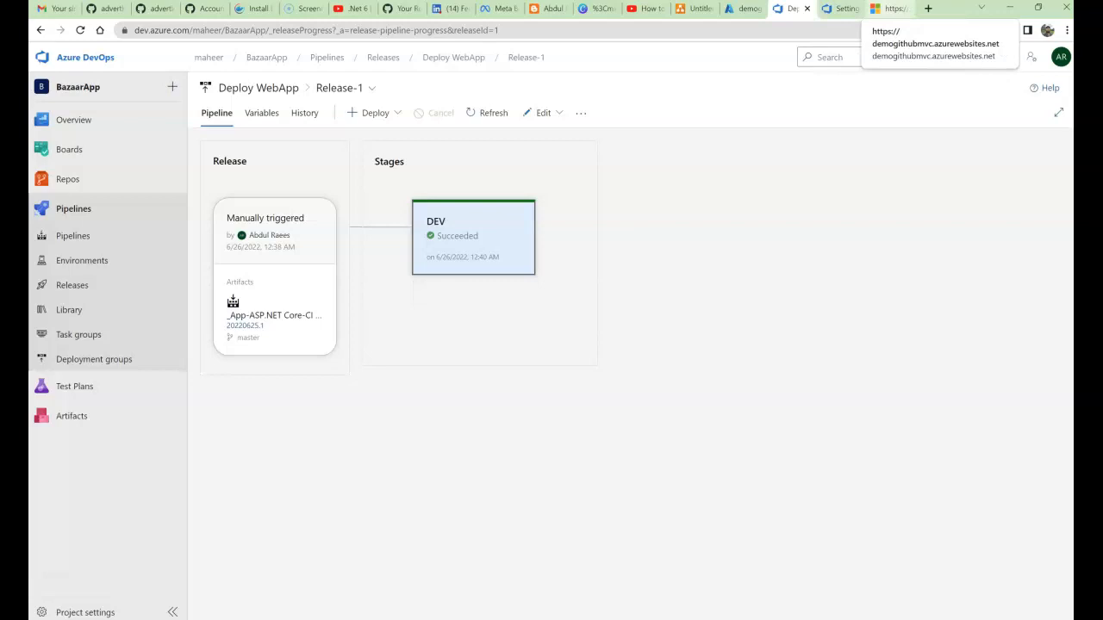
# Step: Reload the demogithubmvc site to confirm the CICDMVCApp Welcome page, then return to Service connections
pyautogui.click(890, 9)
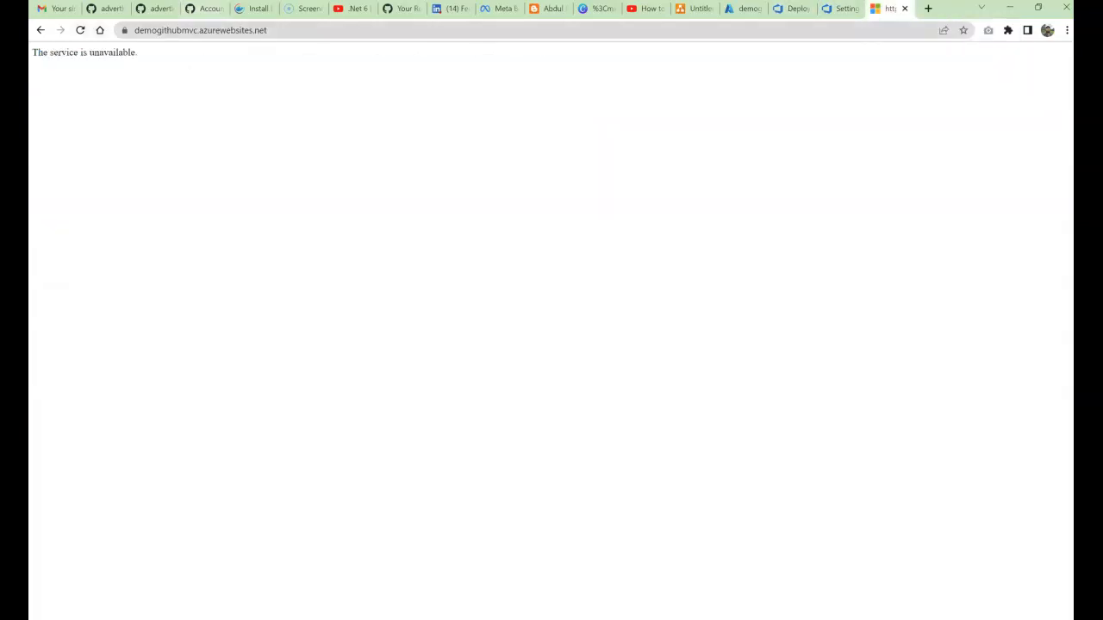
pyautogui.click(80, 31)
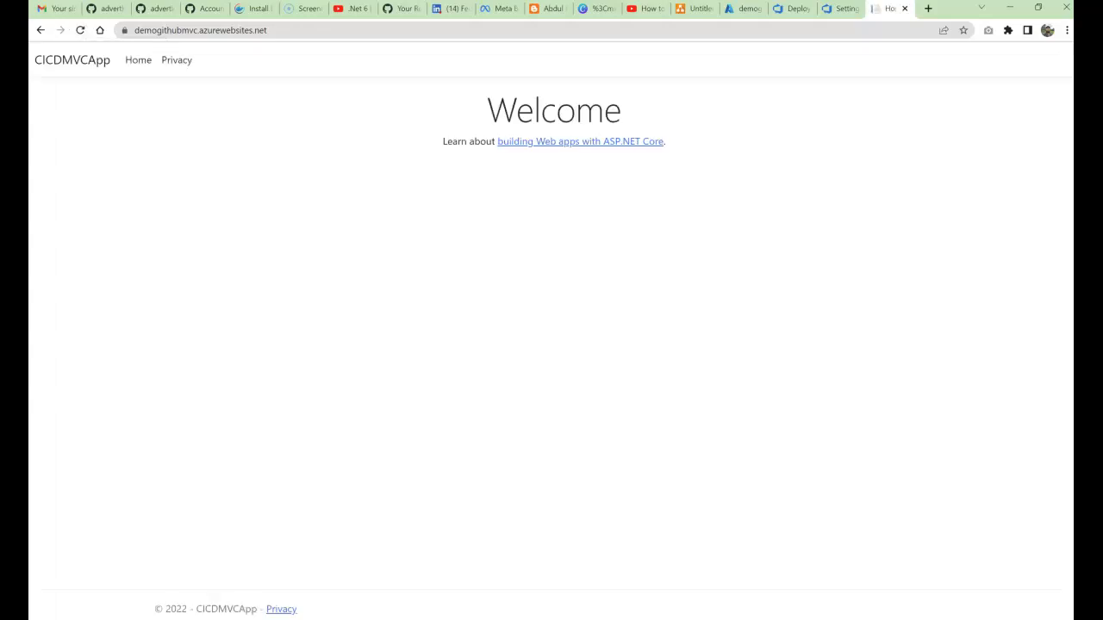
pyautogui.moveTo(35, 60); pyautogui.dragTo(193, 61)
pyautogui.click(230, 112)
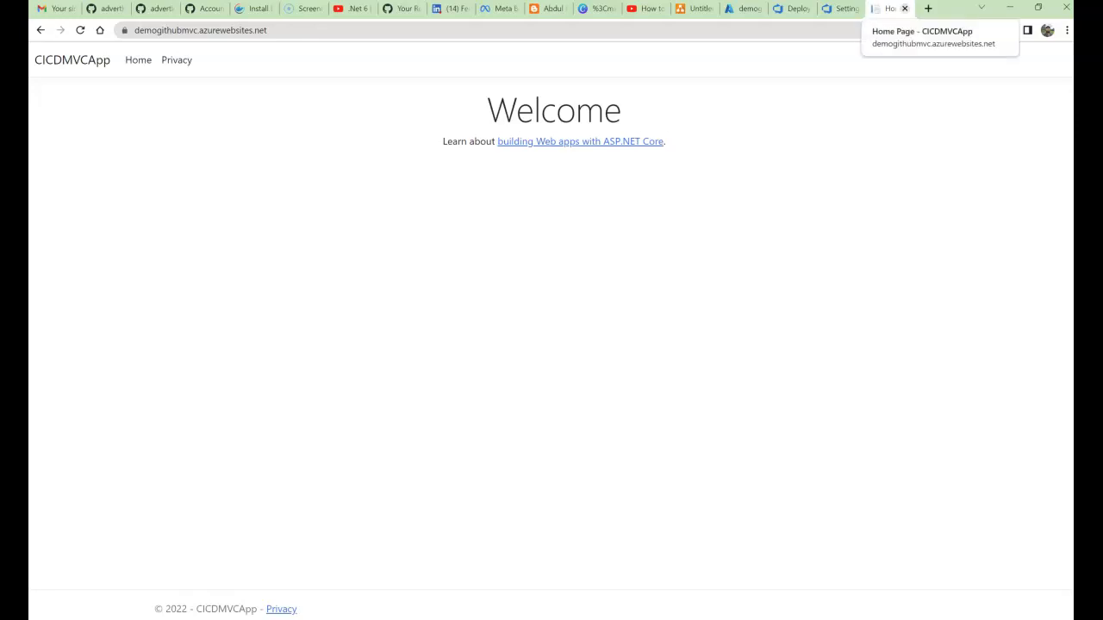
pyautogui.click(840, 9)
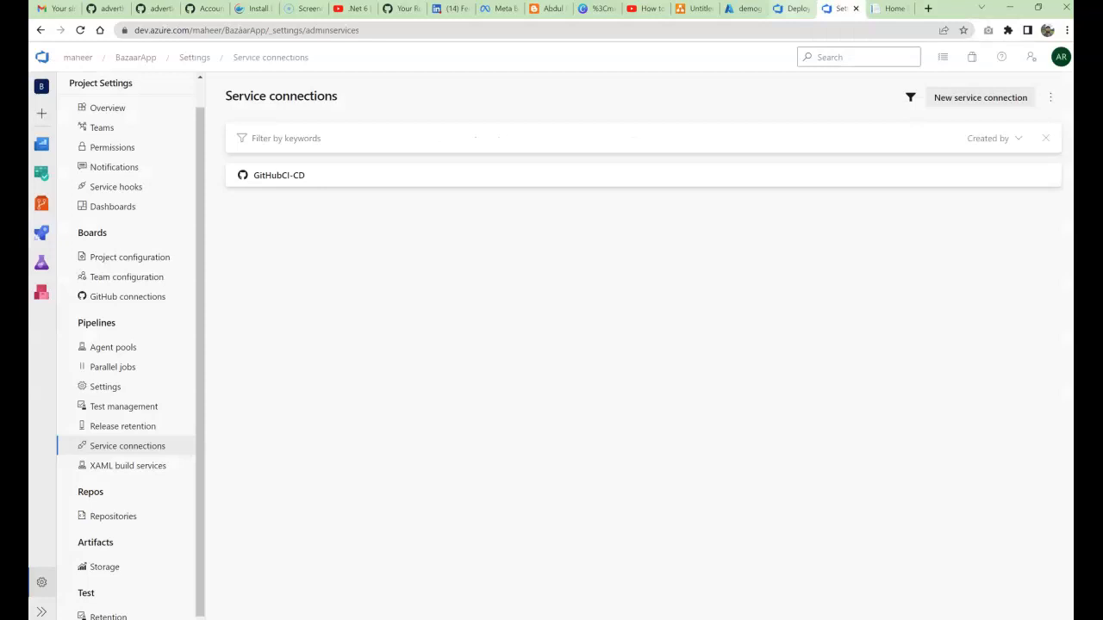
# Step: From the Release-1 tab, go to Pipelines and open App-ASP.NET Core-CI MVC in Edit mode
pyautogui.click(793, 8)
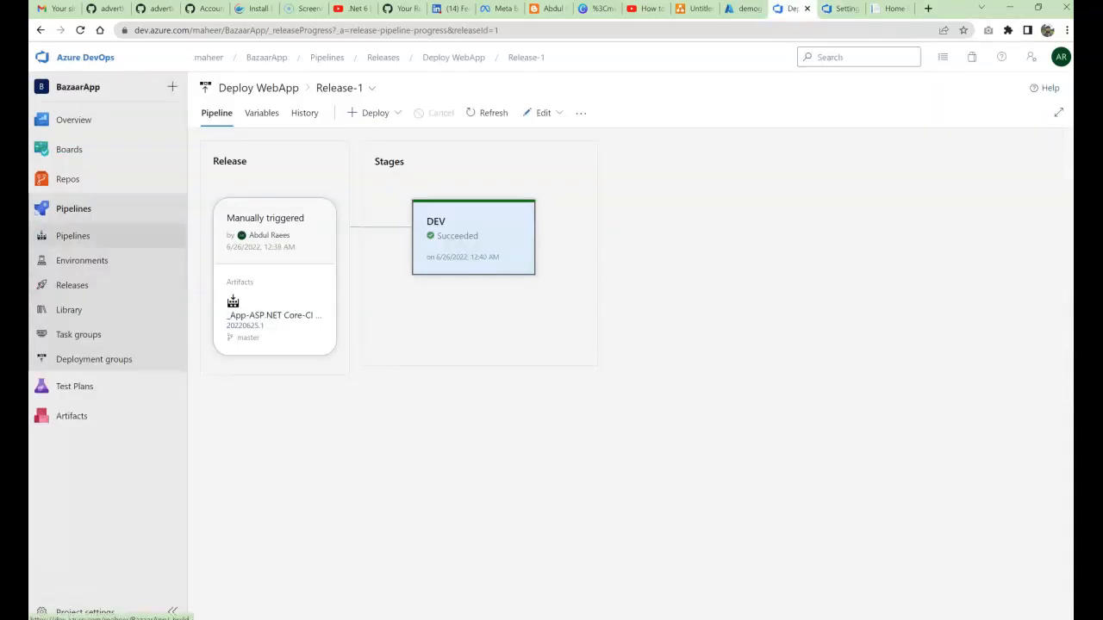
pyautogui.click(73, 235)
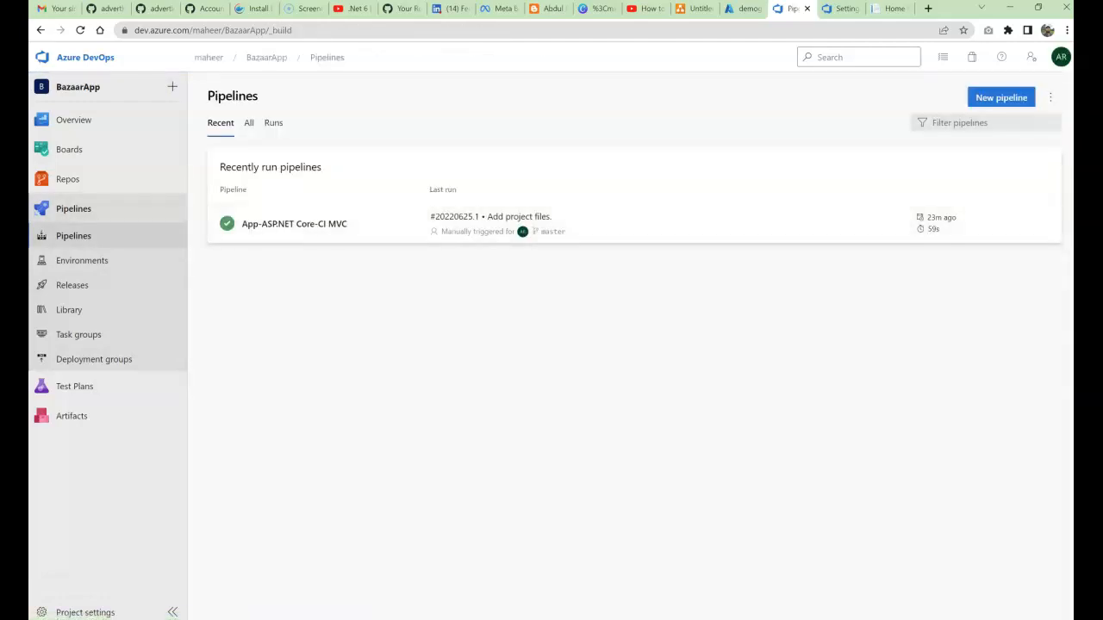
pyautogui.click(294, 224)
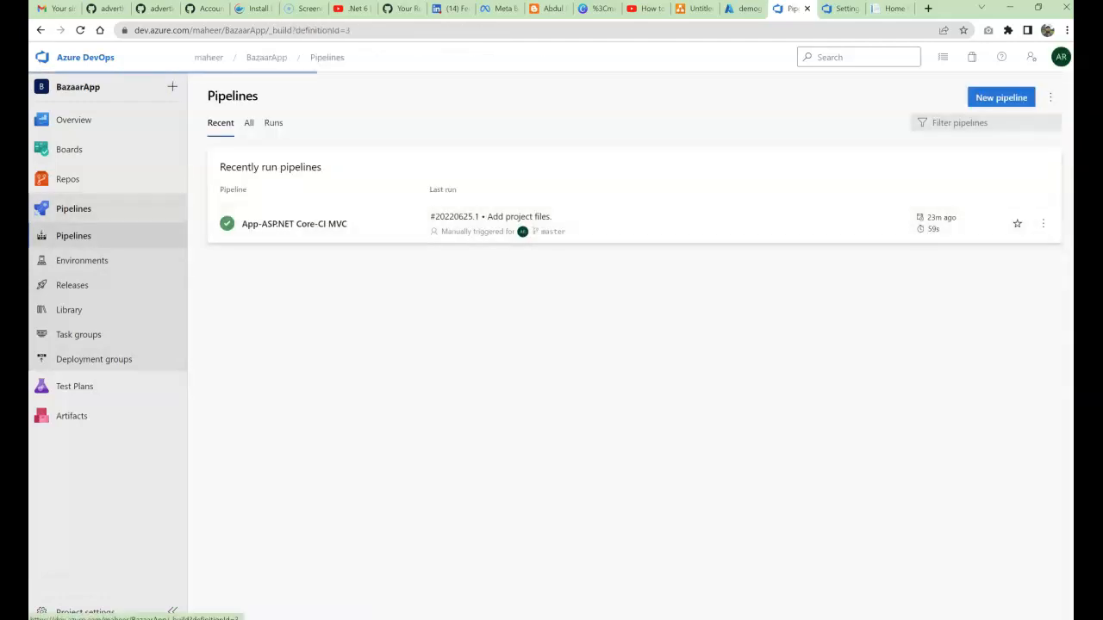
pyautogui.click(951, 99)
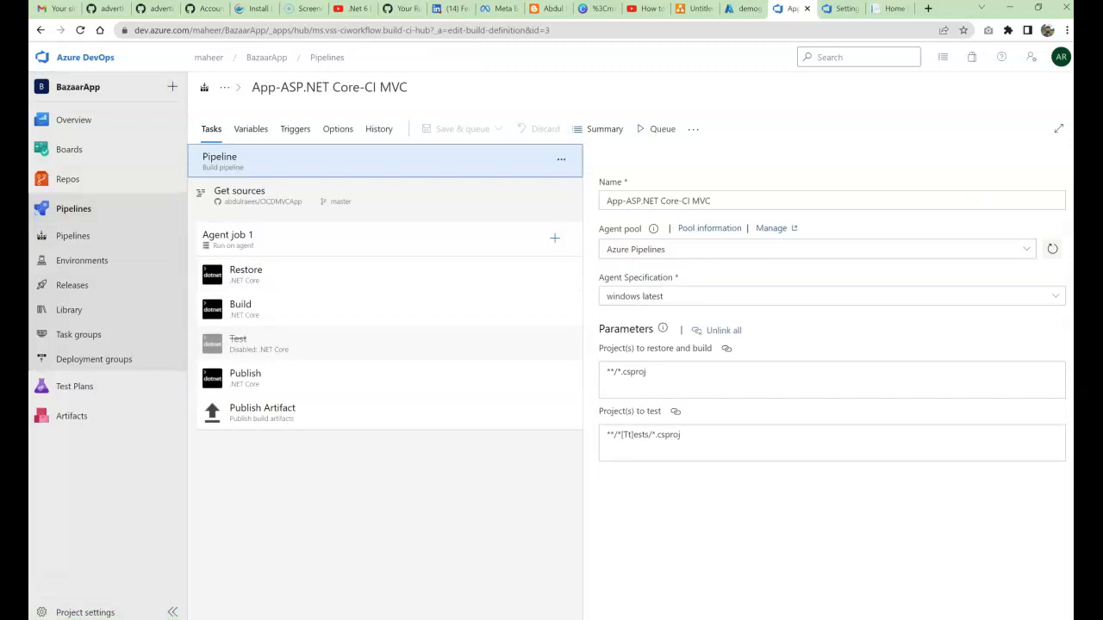
# Step: Enable continuous integration on master in Triggers, save the CI pipeline, and switch to Visual Studio
pyautogui.click(295, 129)
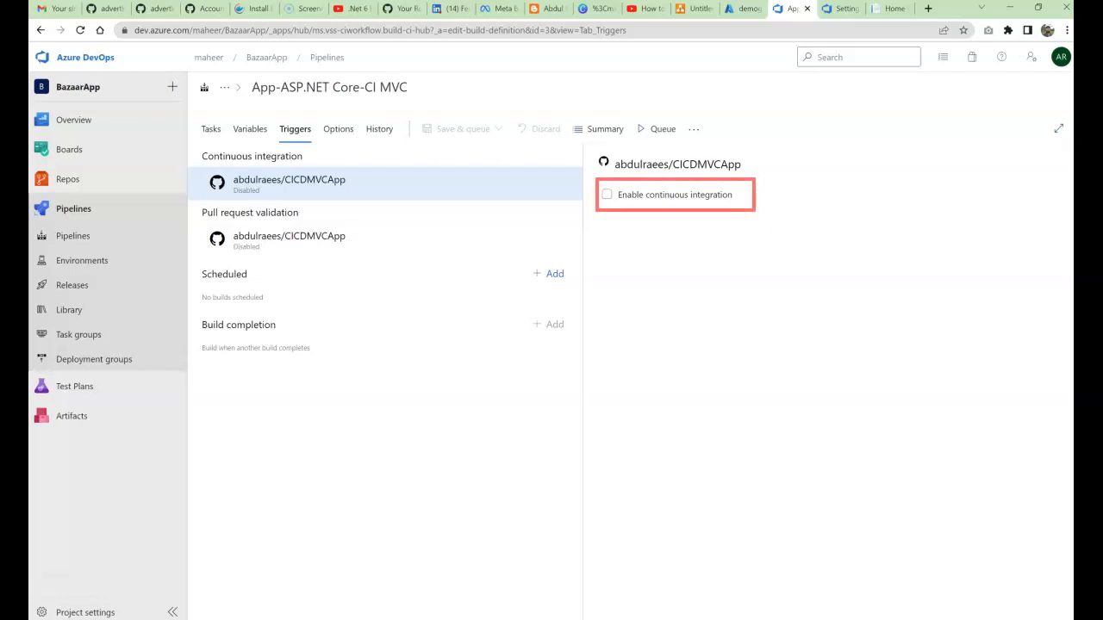
pyautogui.click(607, 195)
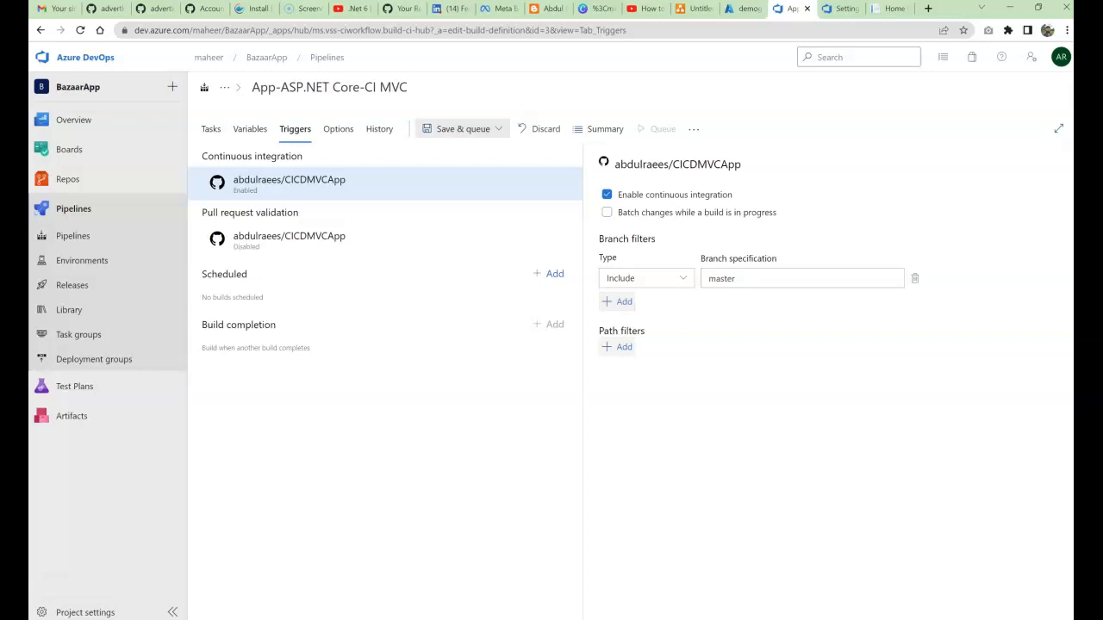
pyautogui.click(462, 128)
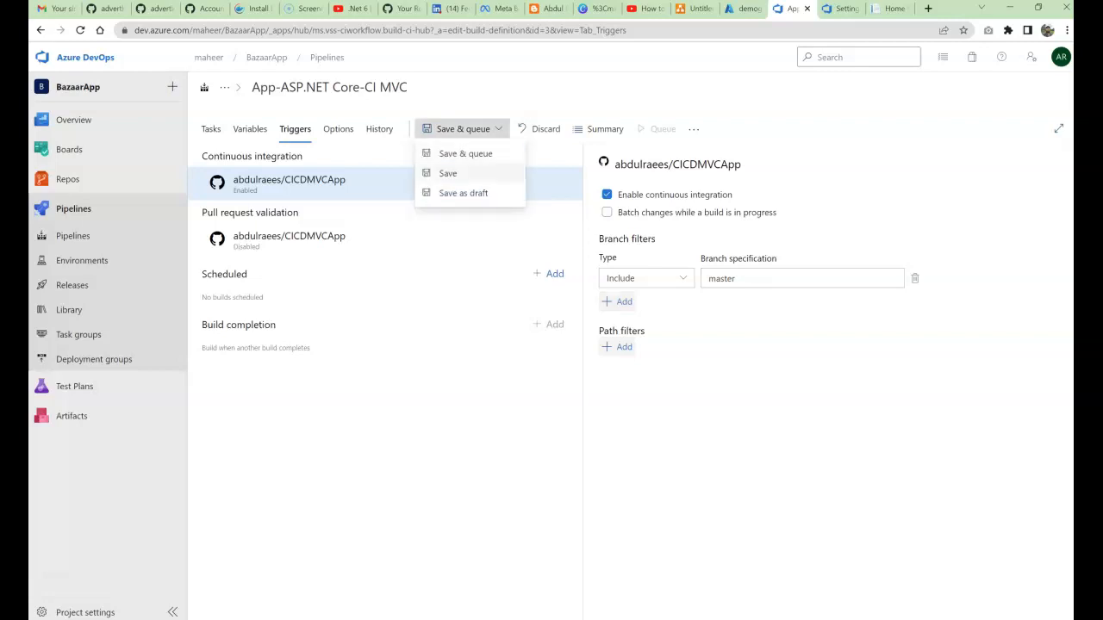
pyautogui.click(448, 173)
pyautogui.click(616, 386)
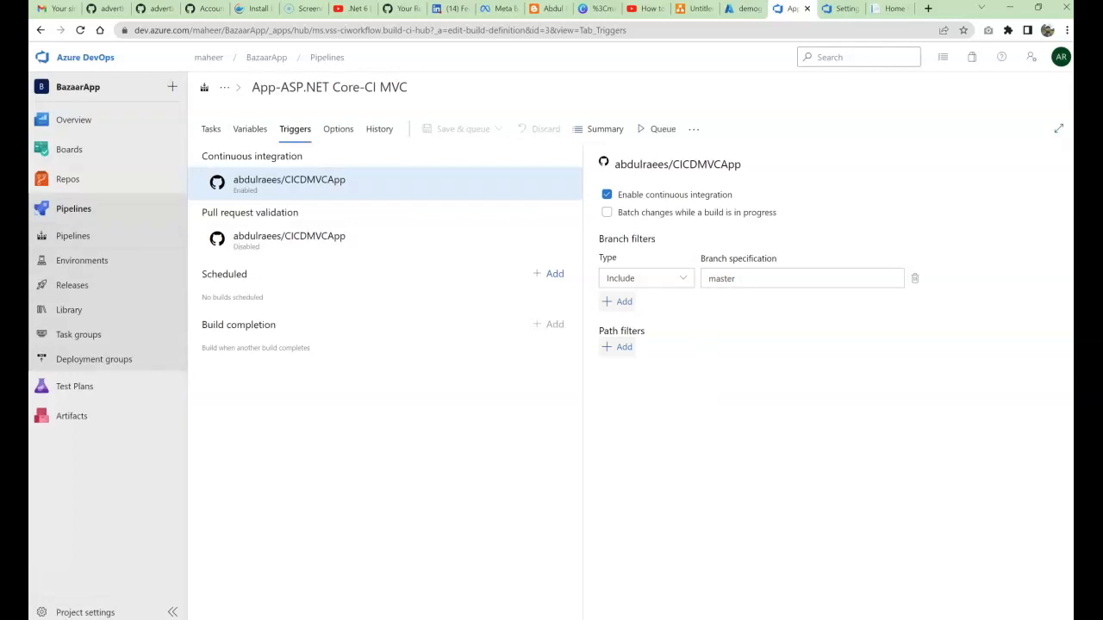
pyautogui.hotkey('alt', 'Tab')
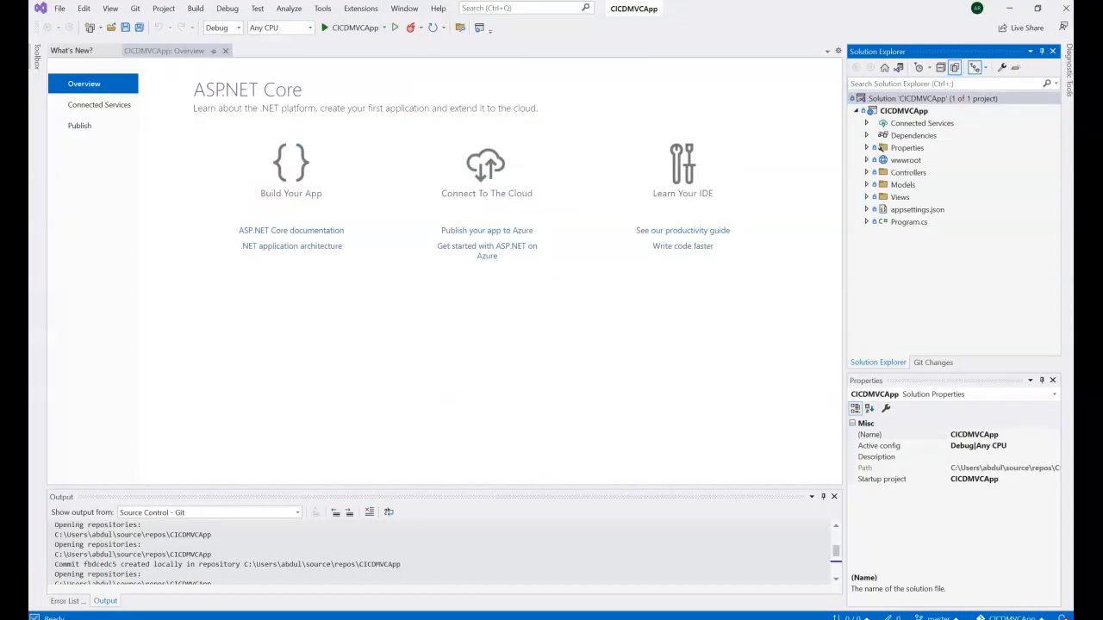
# Step: Open Views > Home > Index.cshtml in Visual Studio, then view the live Welcome page in Chrome
pyautogui.click(867, 197)
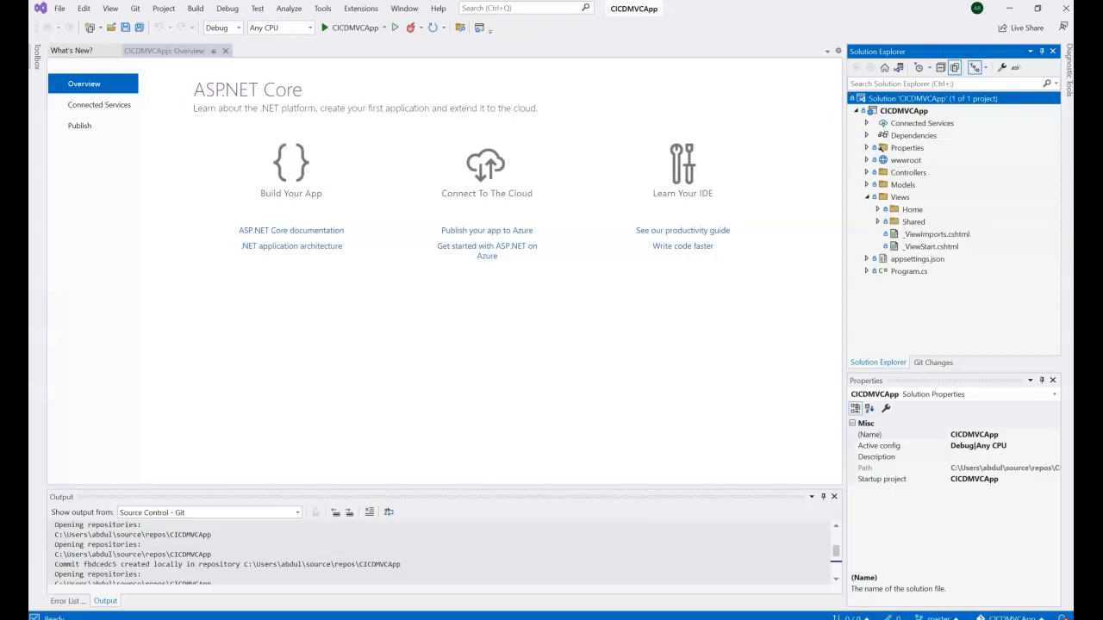
pyautogui.click(878, 210)
pyautogui.click(933, 222)
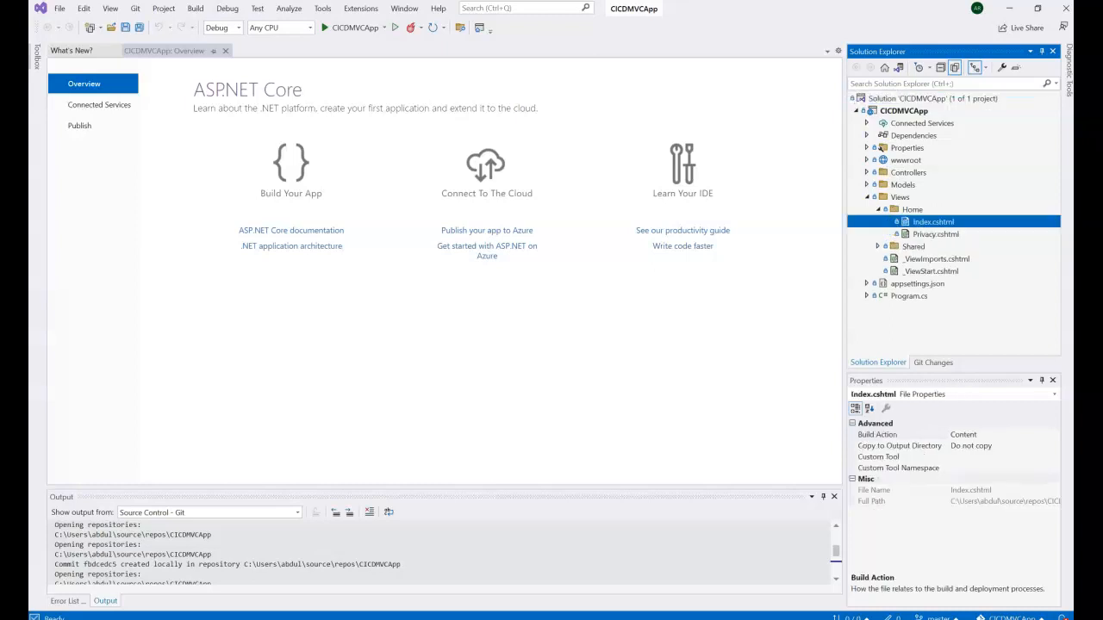
pyautogui.doubleClick(933, 222)
pyautogui.click(106, 147)
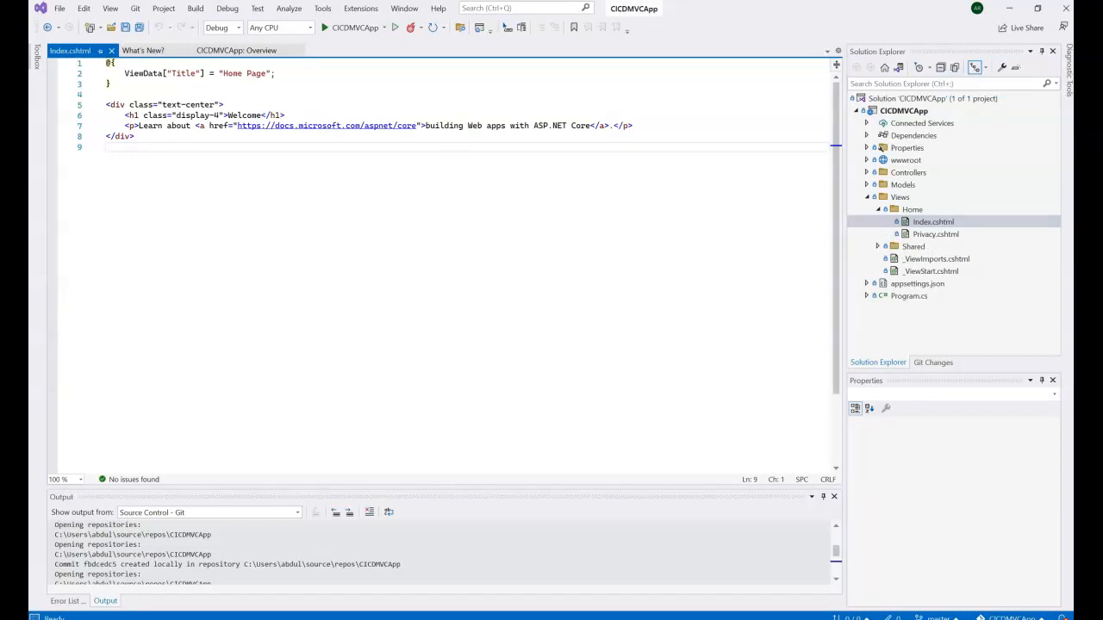
pyautogui.hotkey('alt', 'Tab')
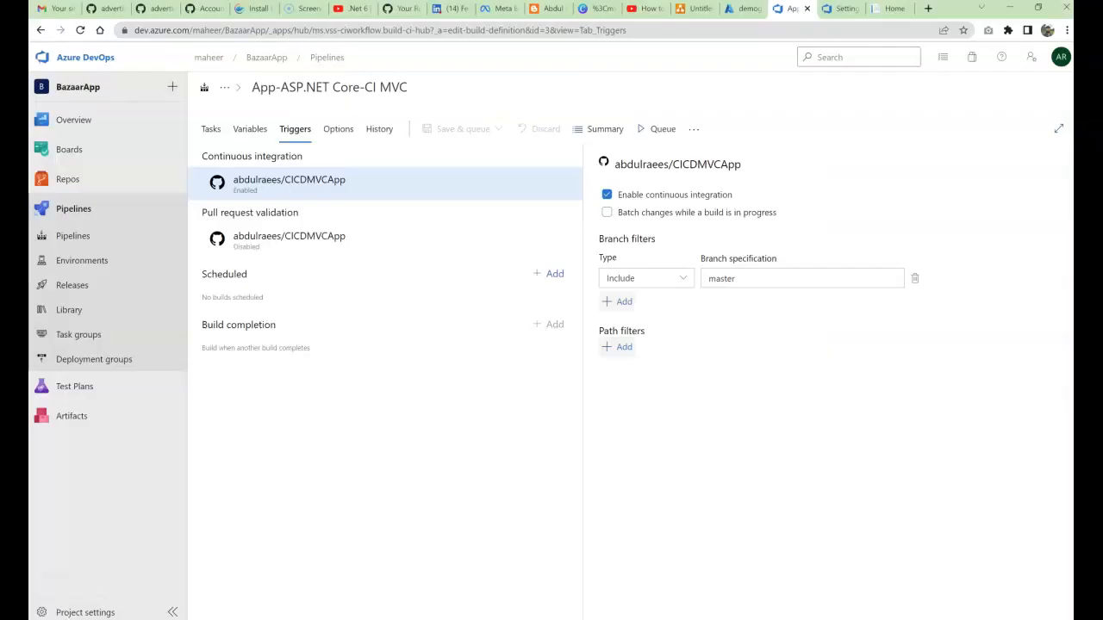
pyautogui.click(891, 8)
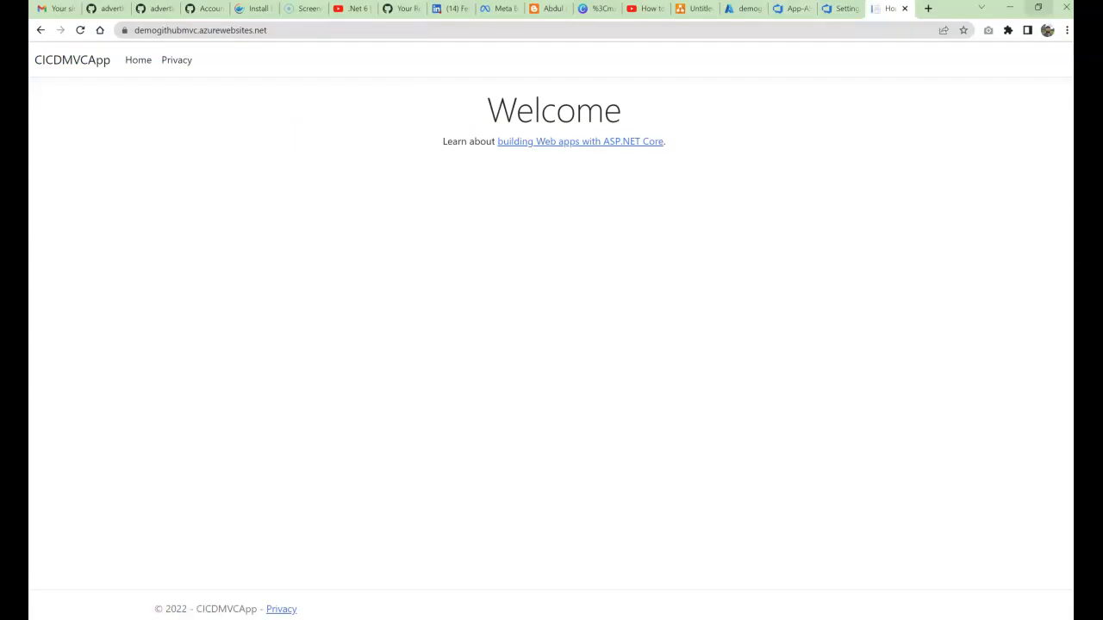
# Step: Append ' to CI CD automation!!!' after 'Welcome' in the Index.cshtml h1 heading
pyautogui.click(1010, 8)
pyautogui.click(261, 116)
pyautogui.write('to ')
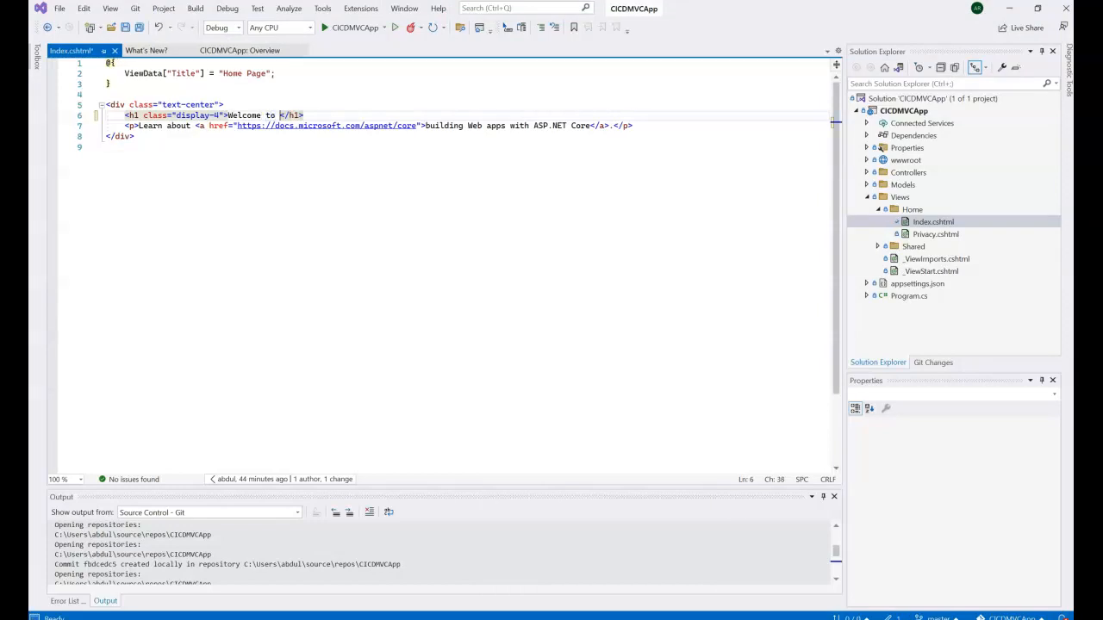
pyautogui.write('CI CD automation!!!')
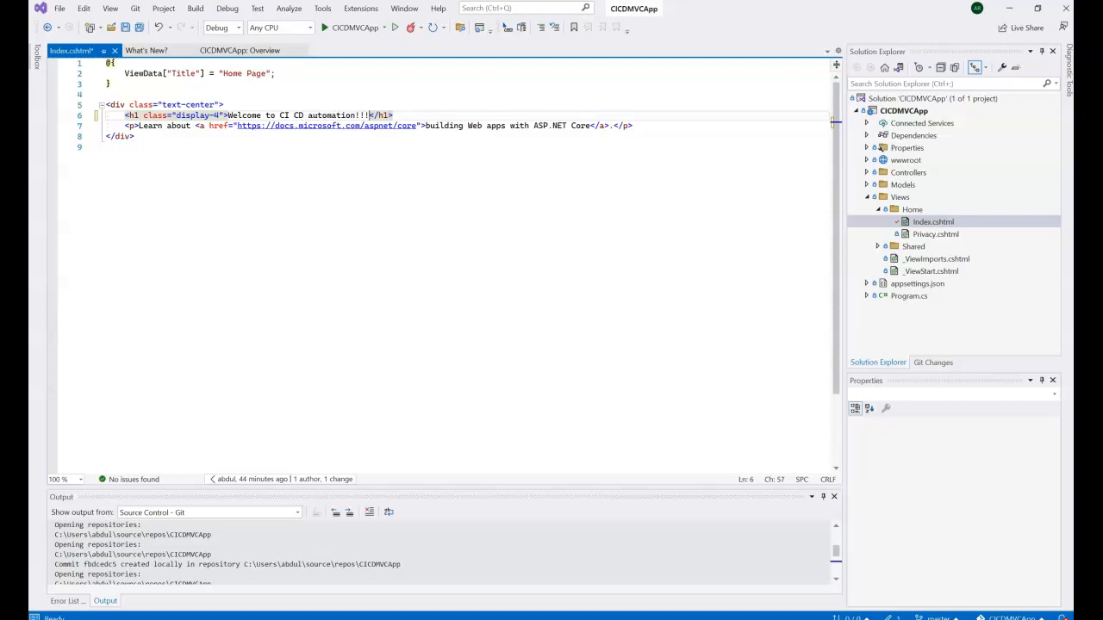
pyautogui.click(106, 147)
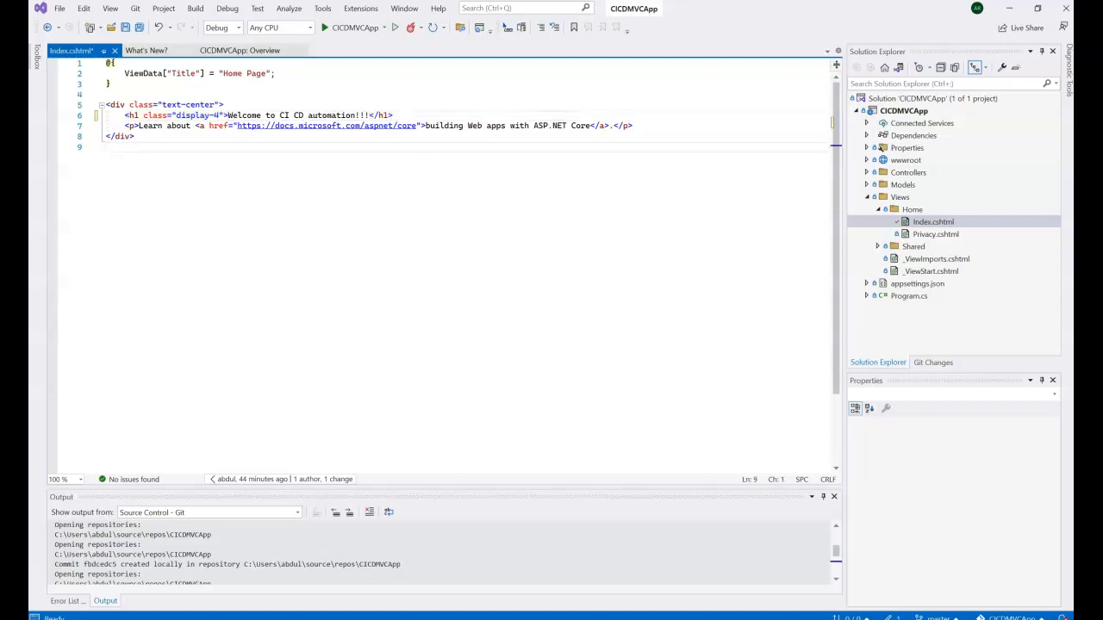
# Step: Enter the commit message 'New msg' in Git Changes and save Index.cshtml
pyautogui.rightClick(864, 99)
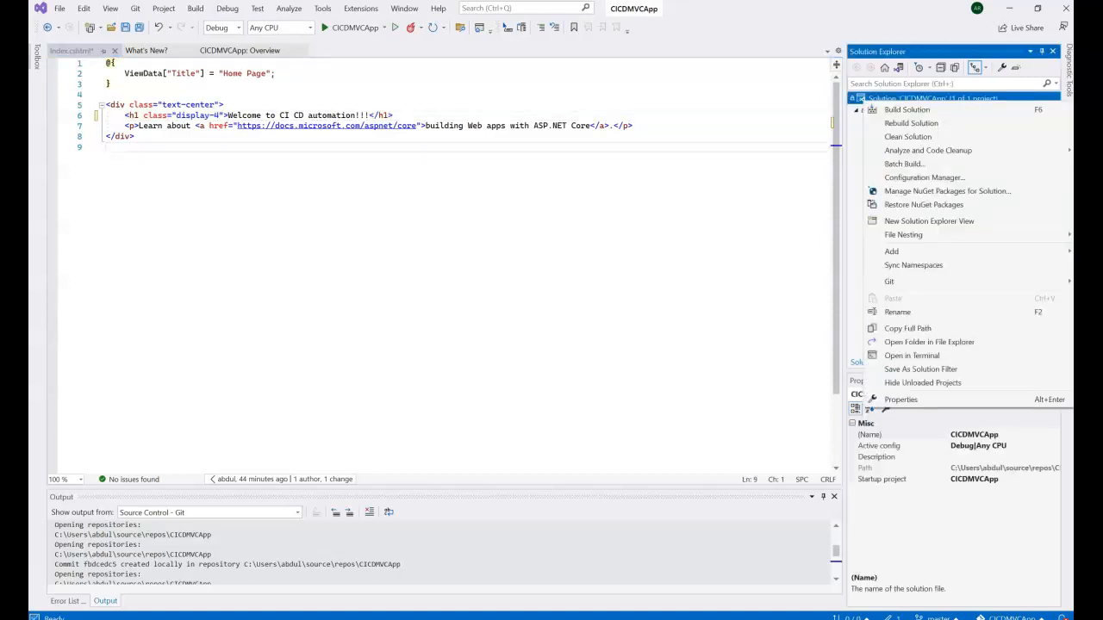
pyautogui.moveTo(889, 281)
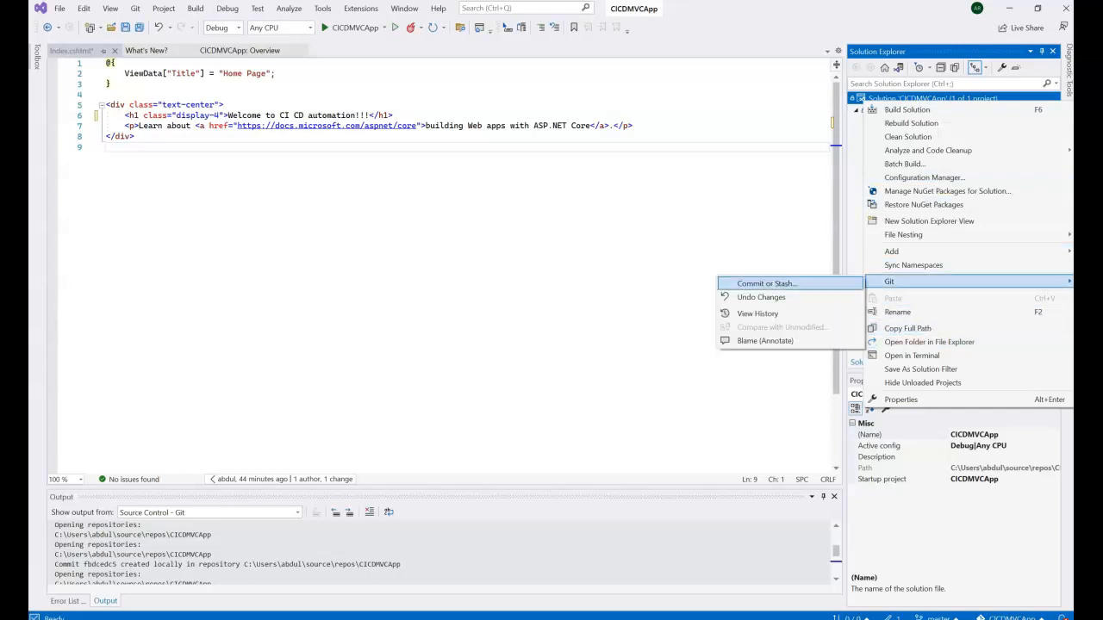
pyautogui.click(765, 284)
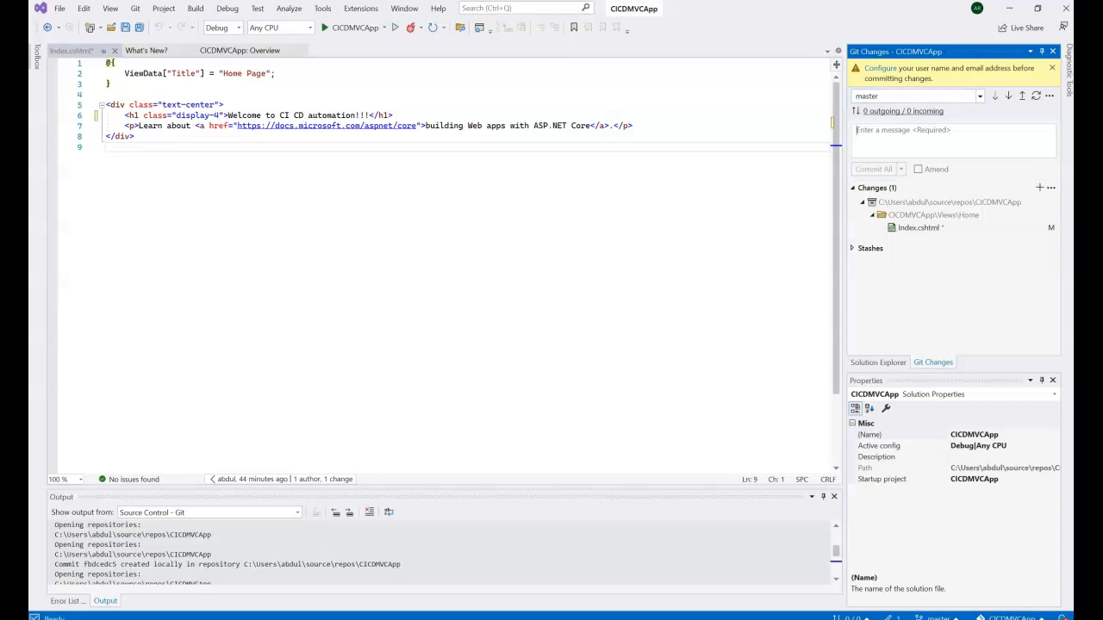
pyautogui.write('New he')
pyautogui.write('adin')
pyautogui.write('g')
pyautogui.press('BackSpace')
pyautogui.press('BackSpace')
pyautogui.press('BackSpace')
pyautogui.press('BackSpace')
pyautogui.press('BackSpace')
pyautogui.press('BackSpace')
pyautogui.press('BackSpace')
pyautogui.write('msg')
pyautogui.hotkey('ctrl', 's')
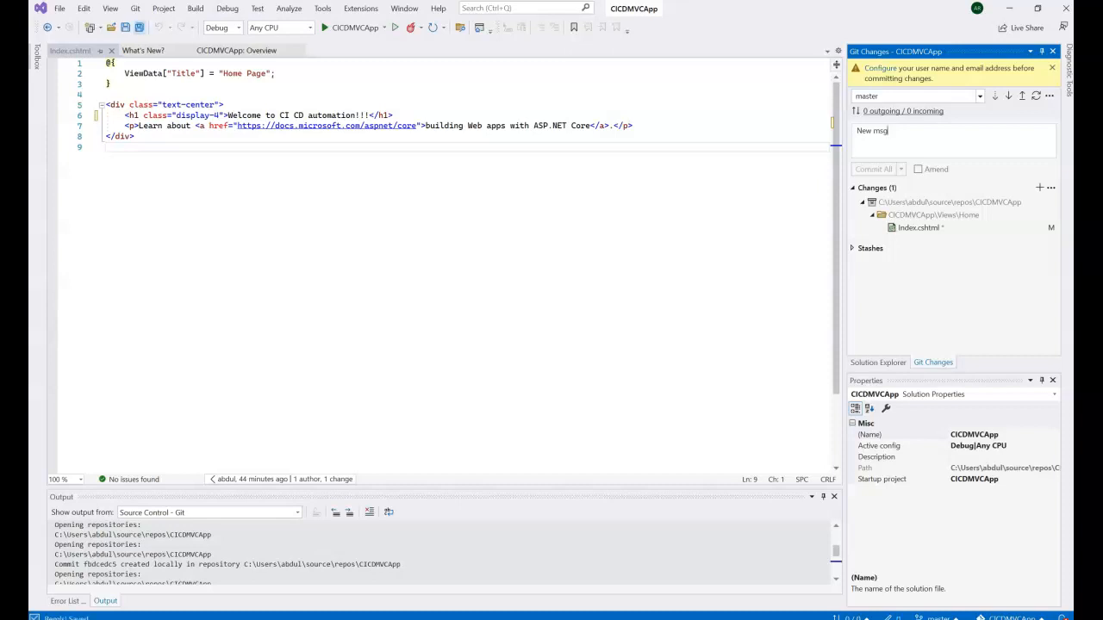
# Step: Stage Index.cshtml, commit it, and push the commit to origin/master
pyautogui.click(918, 228)
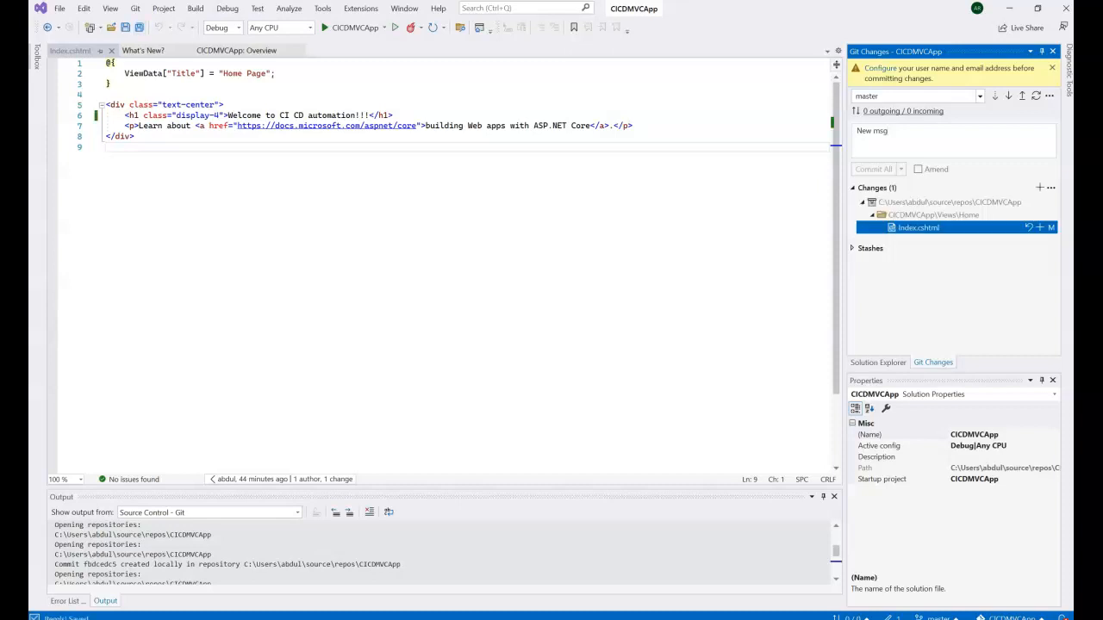
pyautogui.click(1039, 187)
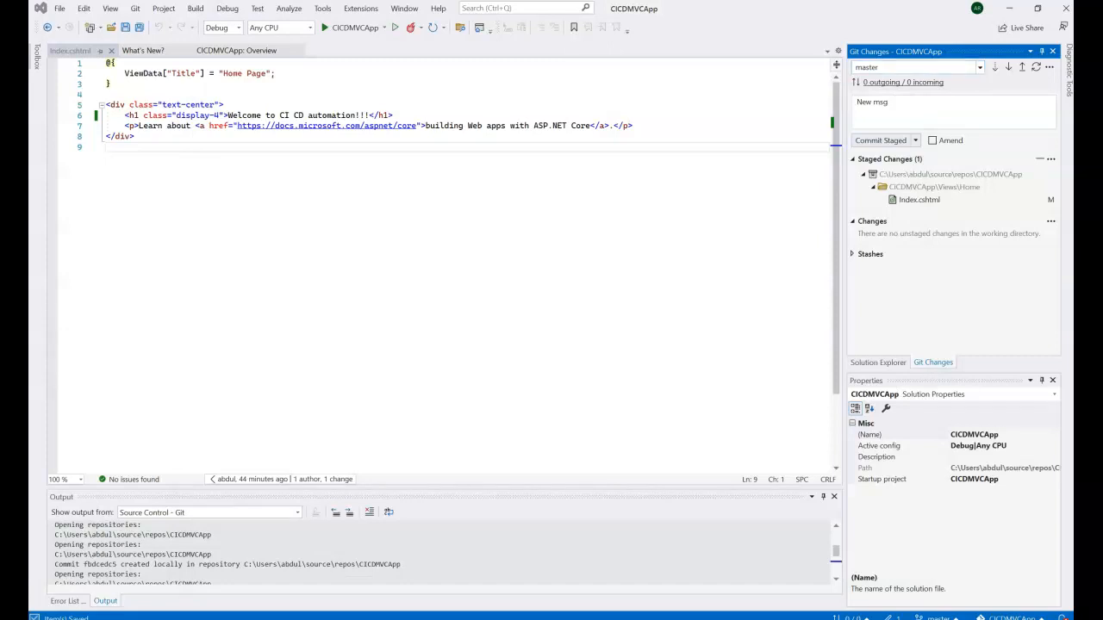
pyautogui.click(881, 140)
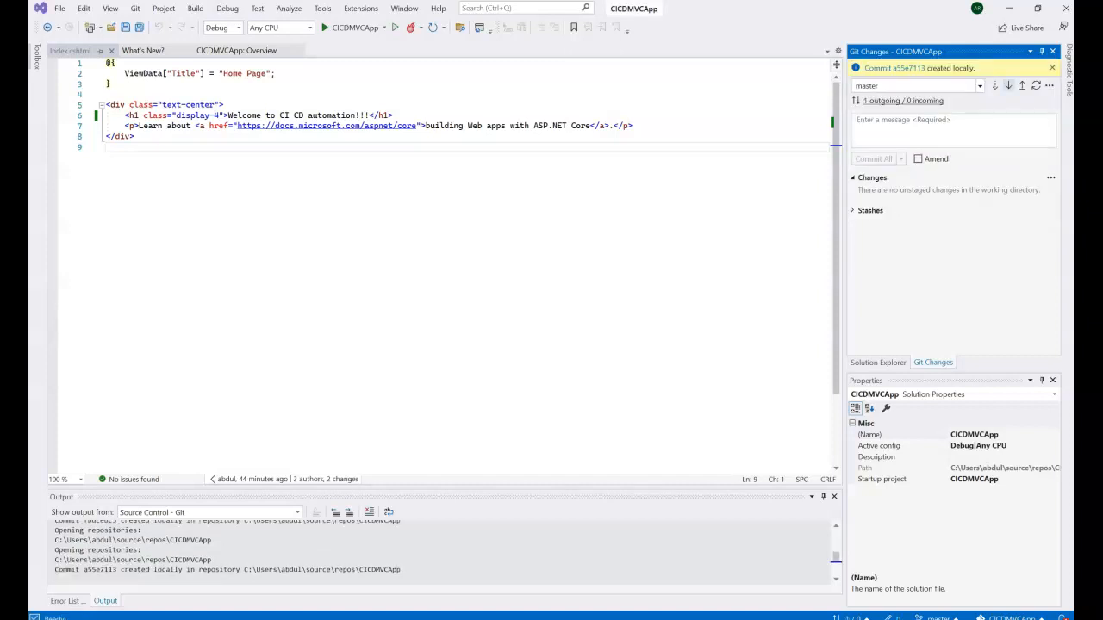
pyautogui.click(1023, 85)
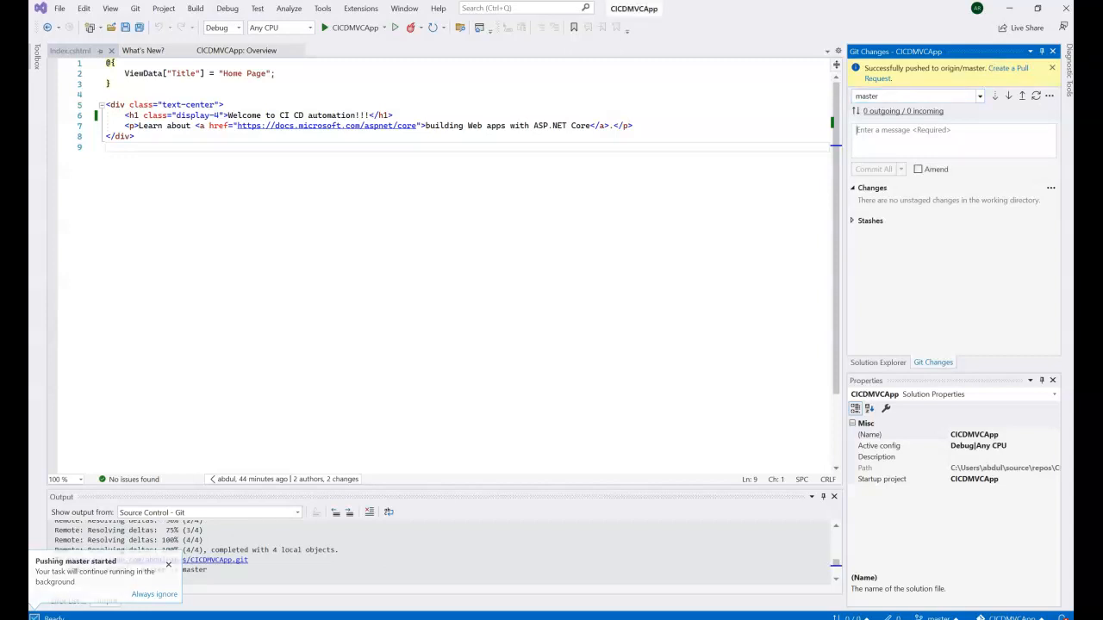
# Step: Reload the live web app in Chrome, then bring up the Azure DevOps tab
pyautogui.moveTo(624, 618)
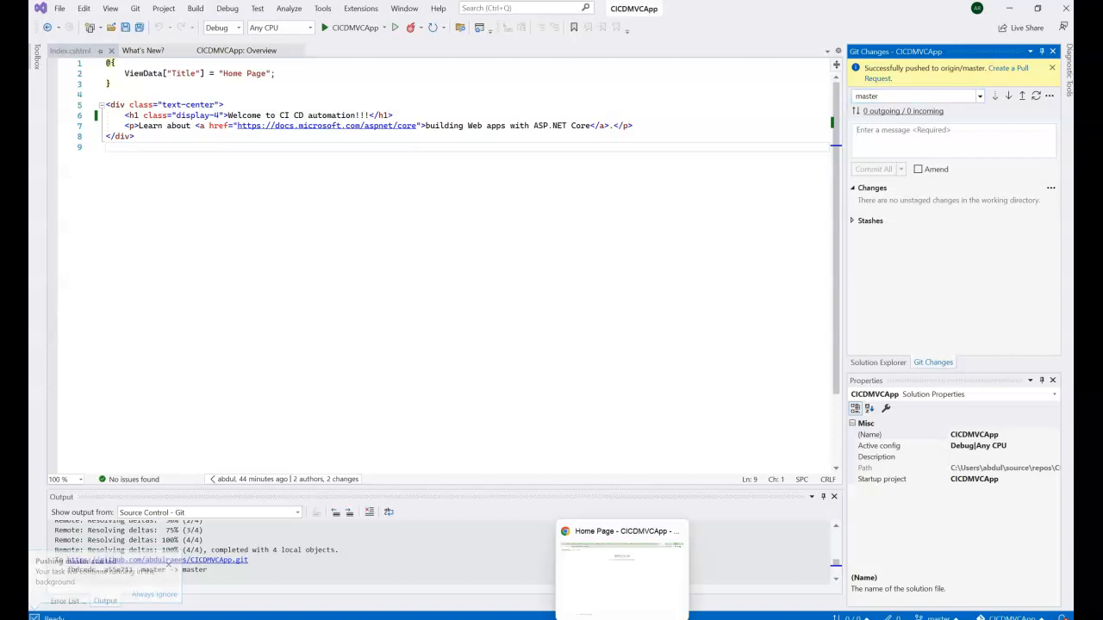
pyautogui.click(624, 573)
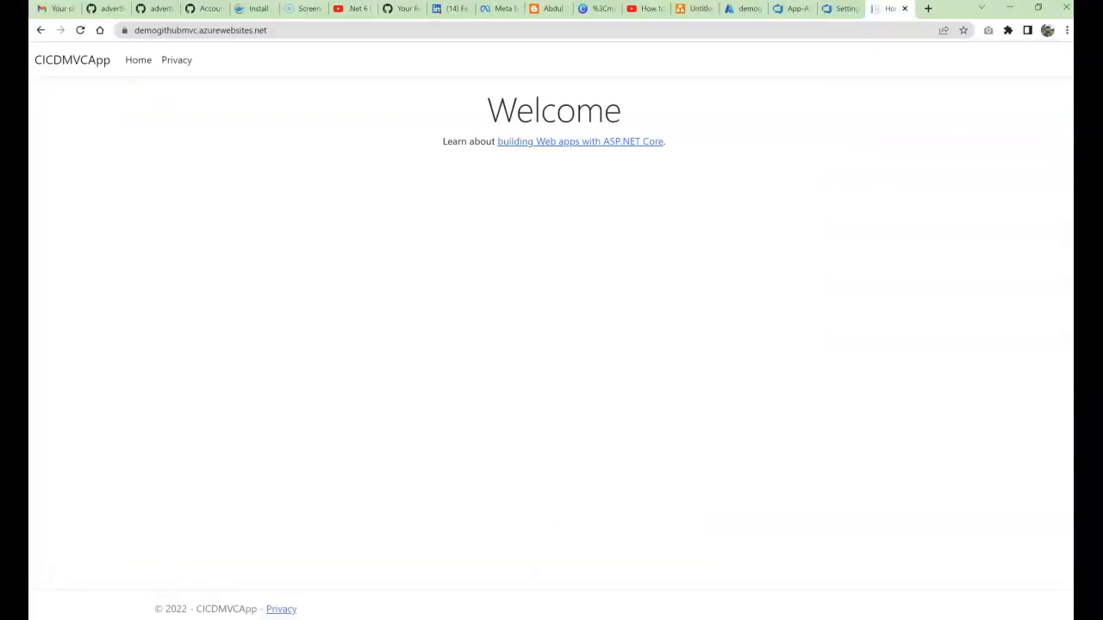
pyautogui.click(80, 30)
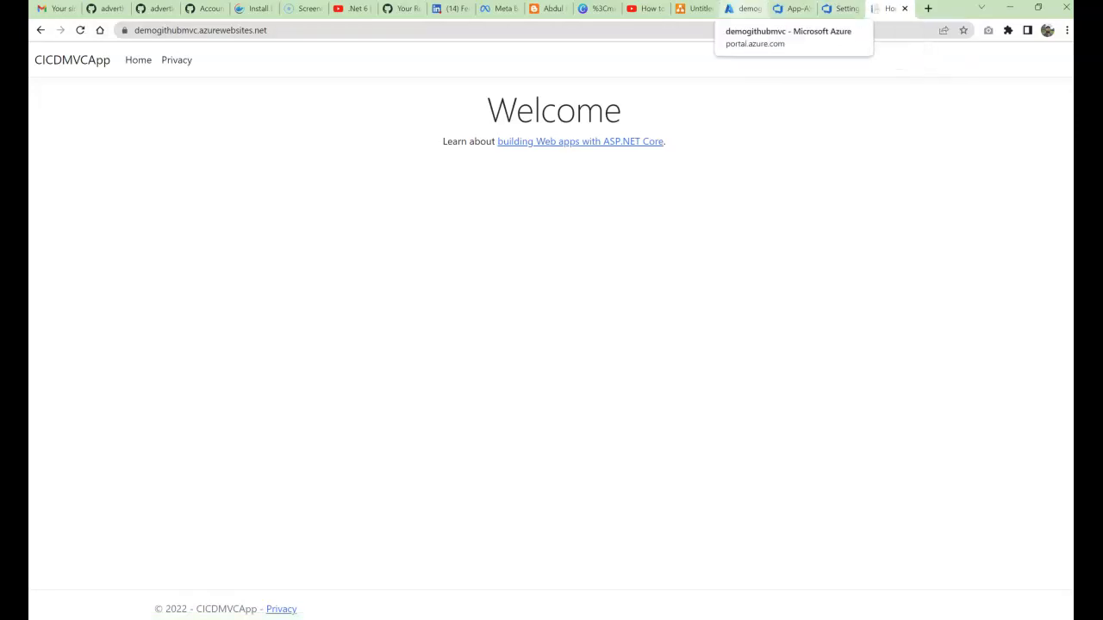
pyautogui.click(741, 8)
pyautogui.click(791, 8)
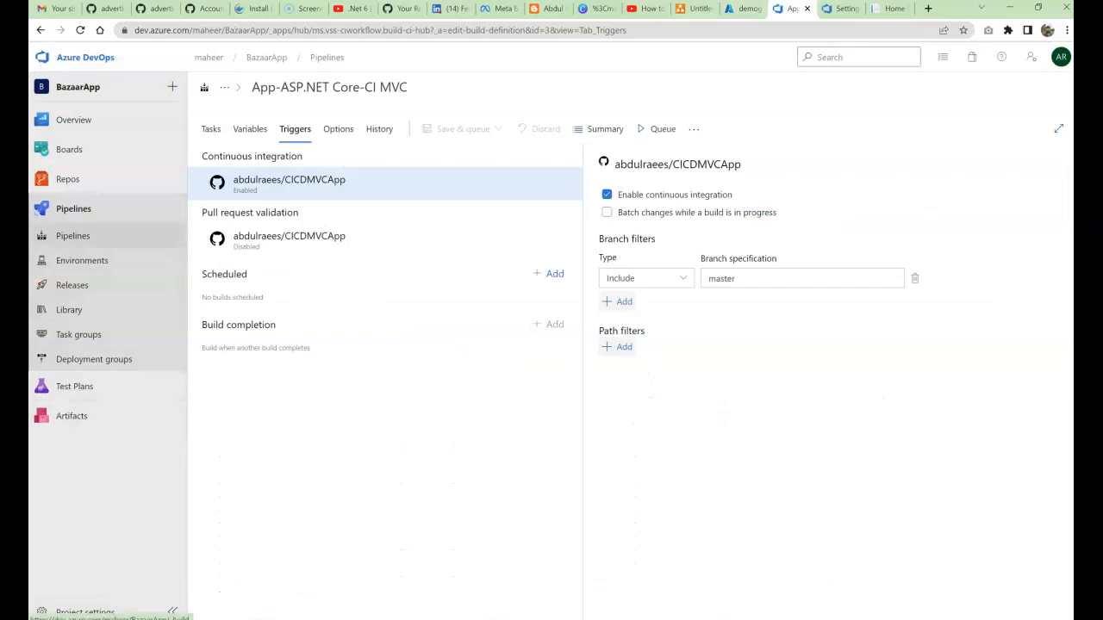
# Step: Confirm App-ASP.NET Core-CI MVC run #20220625.2 New msg, then open the Releases list
pyautogui.click(74, 235)
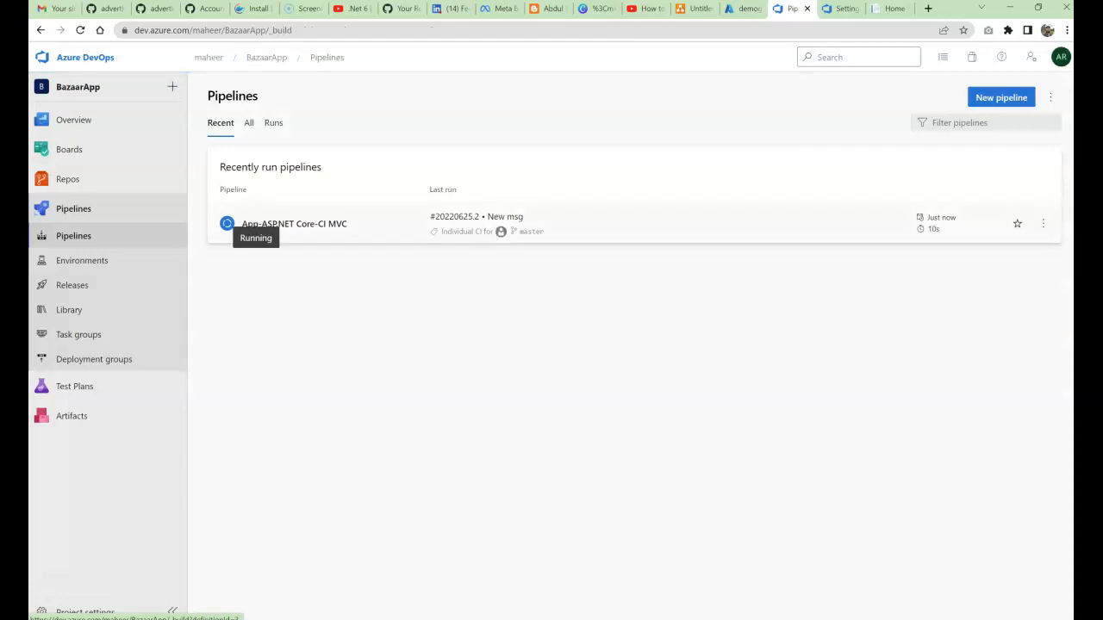
pyautogui.click(227, 223)
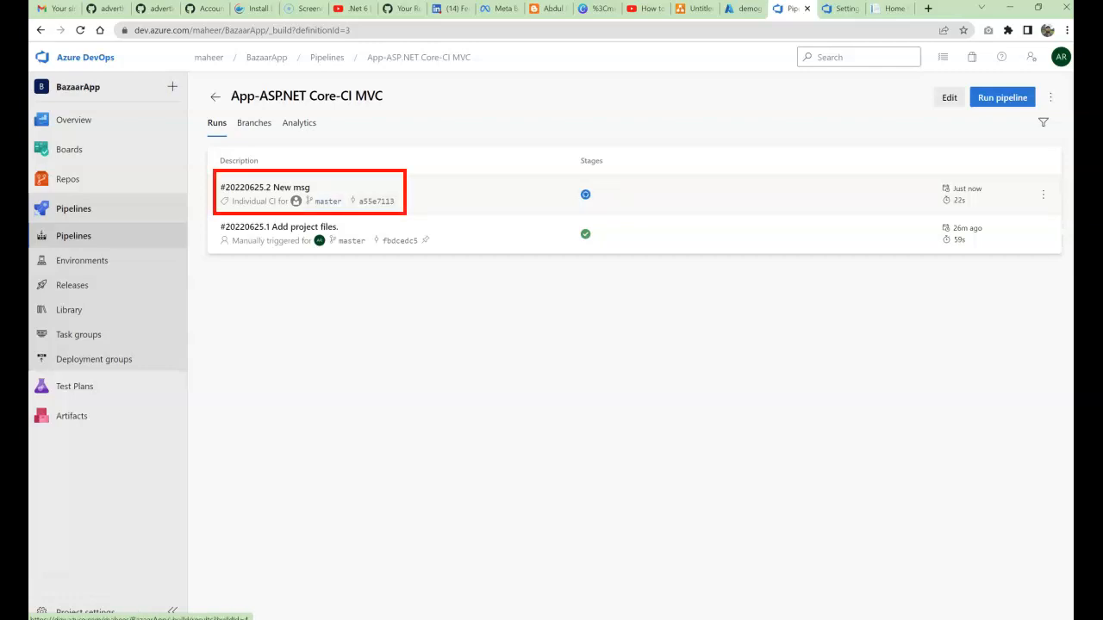
pyautogui.click(265, 187)
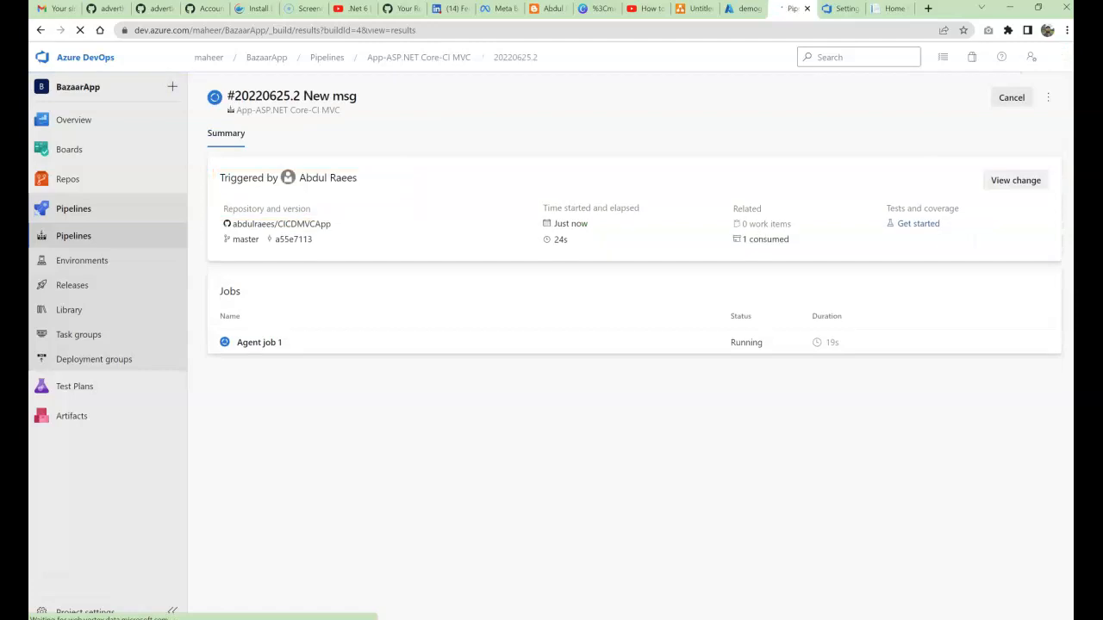
pyautogui.click(259, 343)
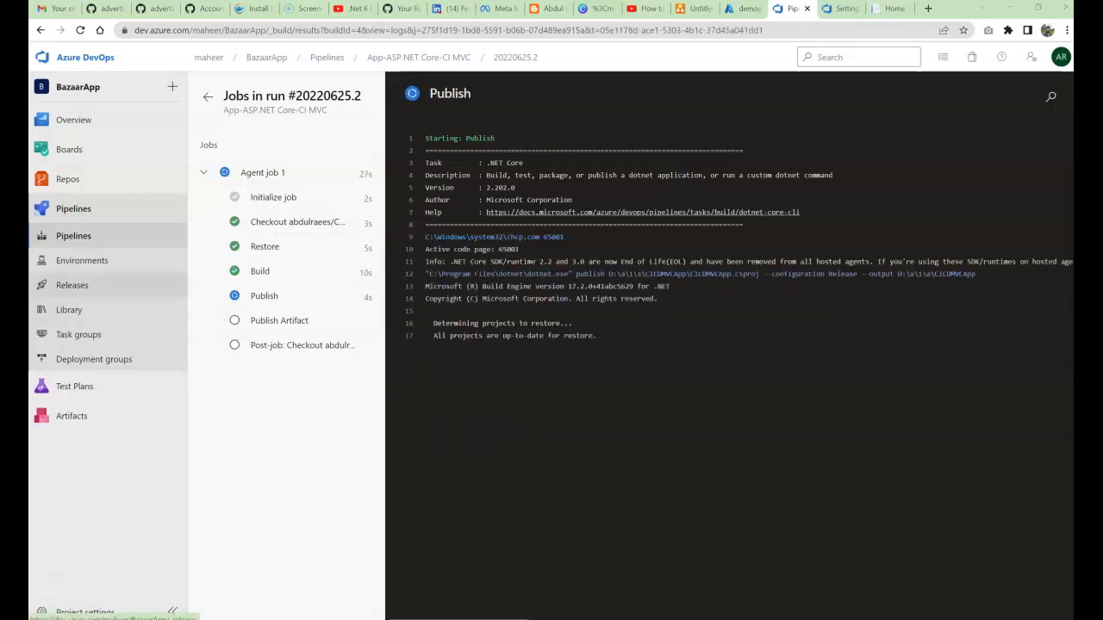
pyautogui.click(72, 285)
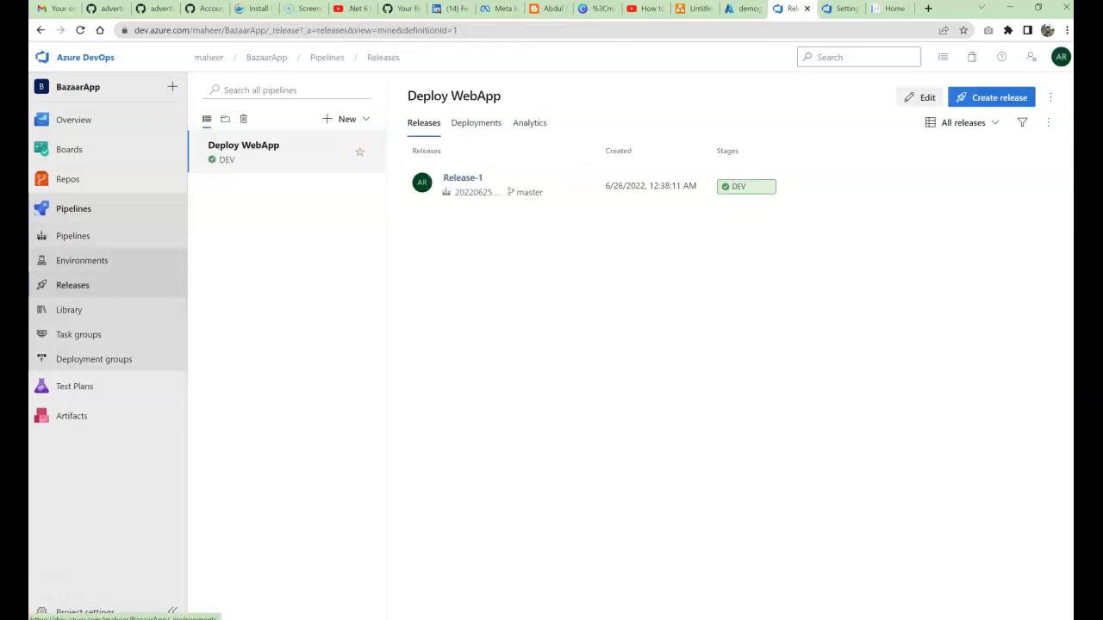
# Step: Check run #20220625.2's Agent job 1 and Publish Artifact log, then return to Deploy WebApp releases
pyautogui.click(73, 236)
pyautogui.click(294, 224)
pyautogui.click(283, 192)
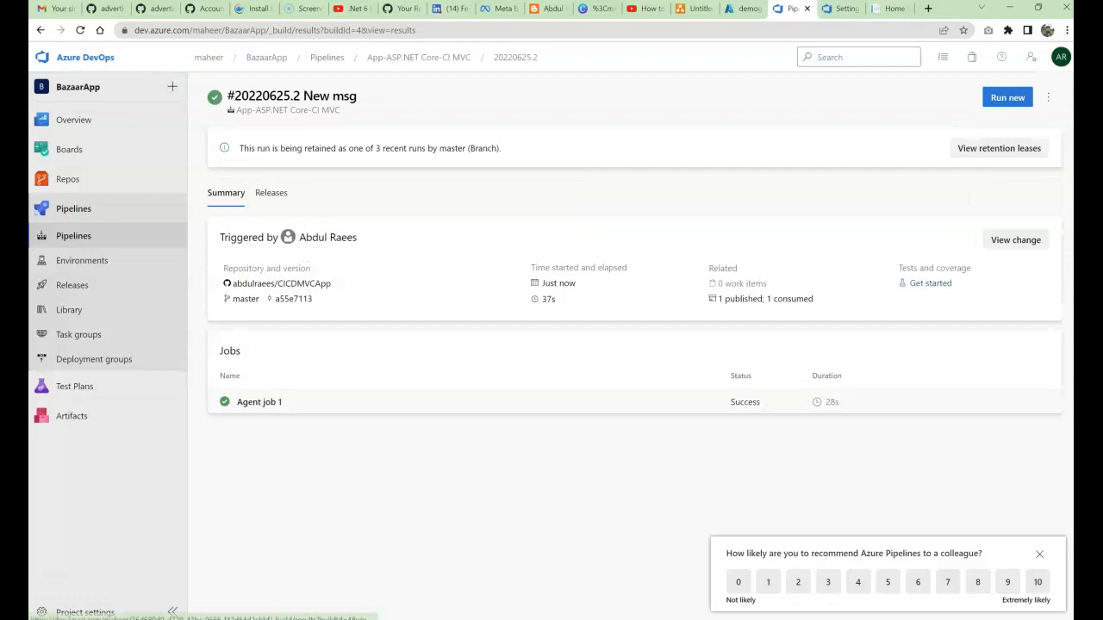
pyautogui.click(259, 402)
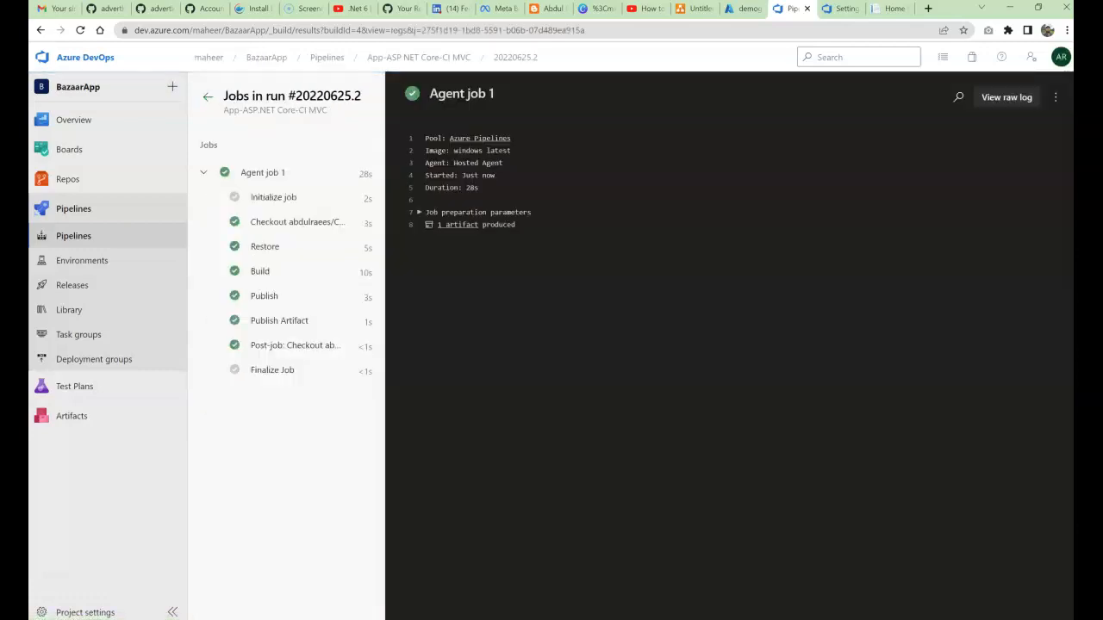
pyautogui.click(280, 321)
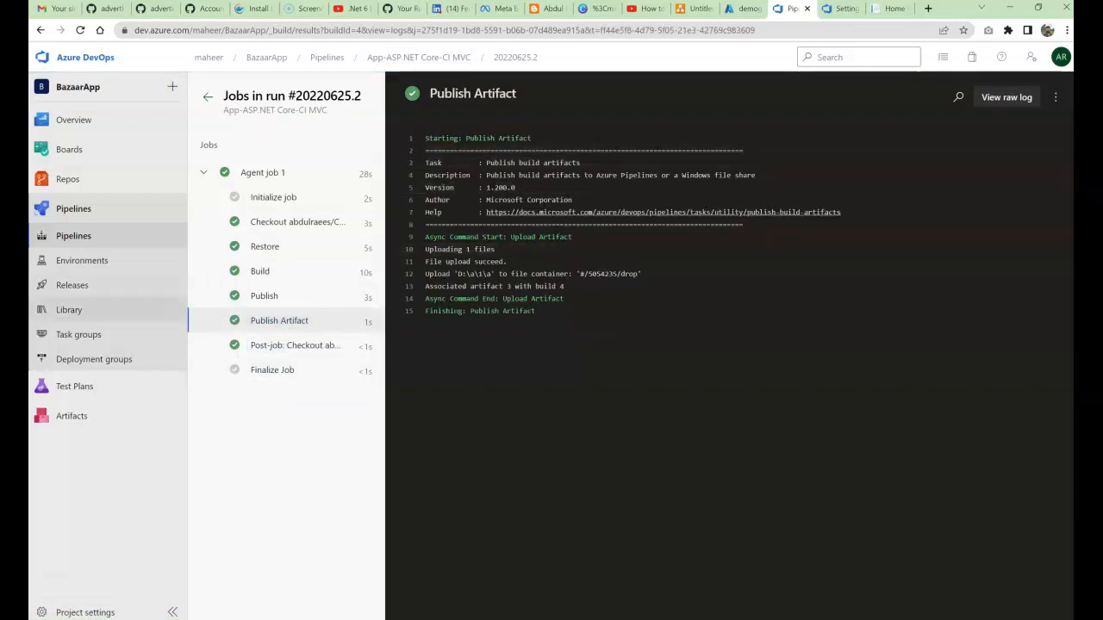
pyautogui.click(73, 285)
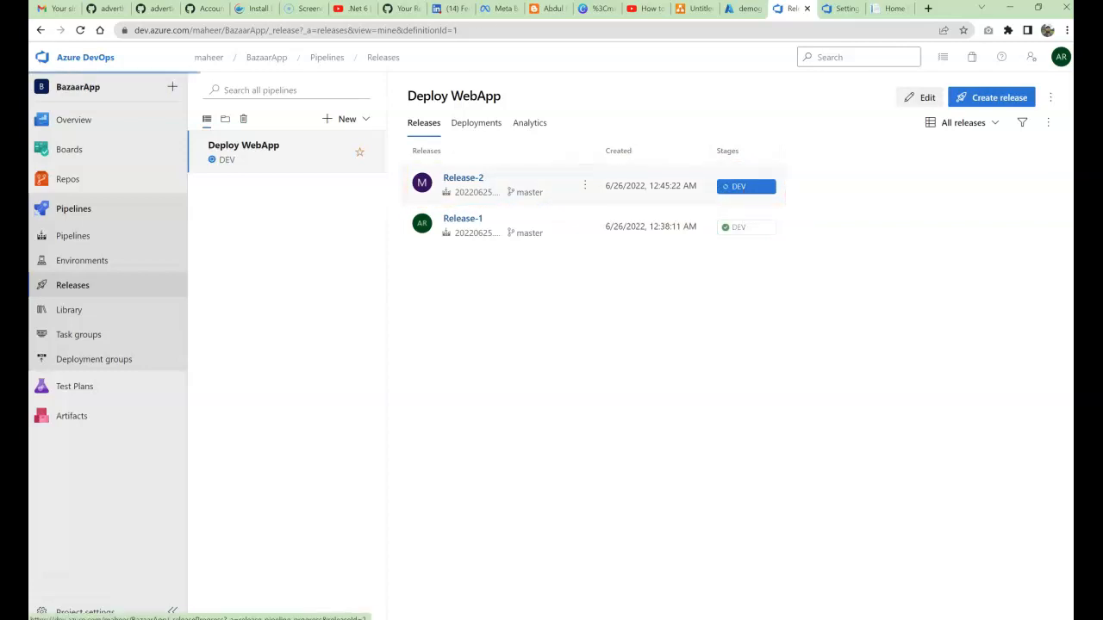
# Step: Open Release-2, glance at the live site, and watch its DEV stage until it shows Succeeded
pyautogui.click(463, 177)
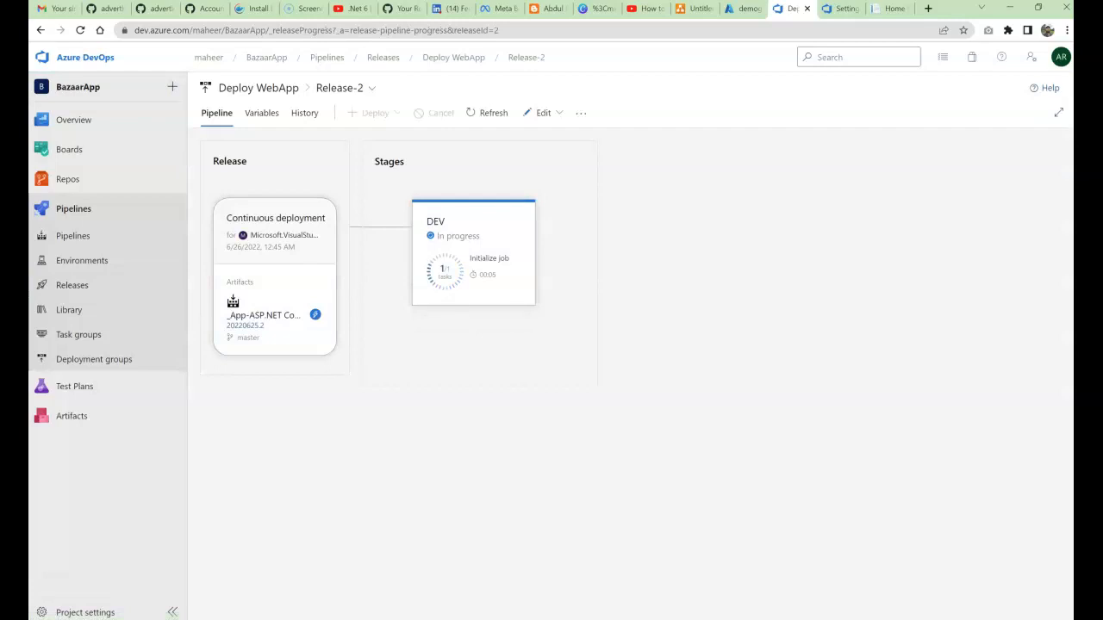
pyautogui.moveTo(465, 288)
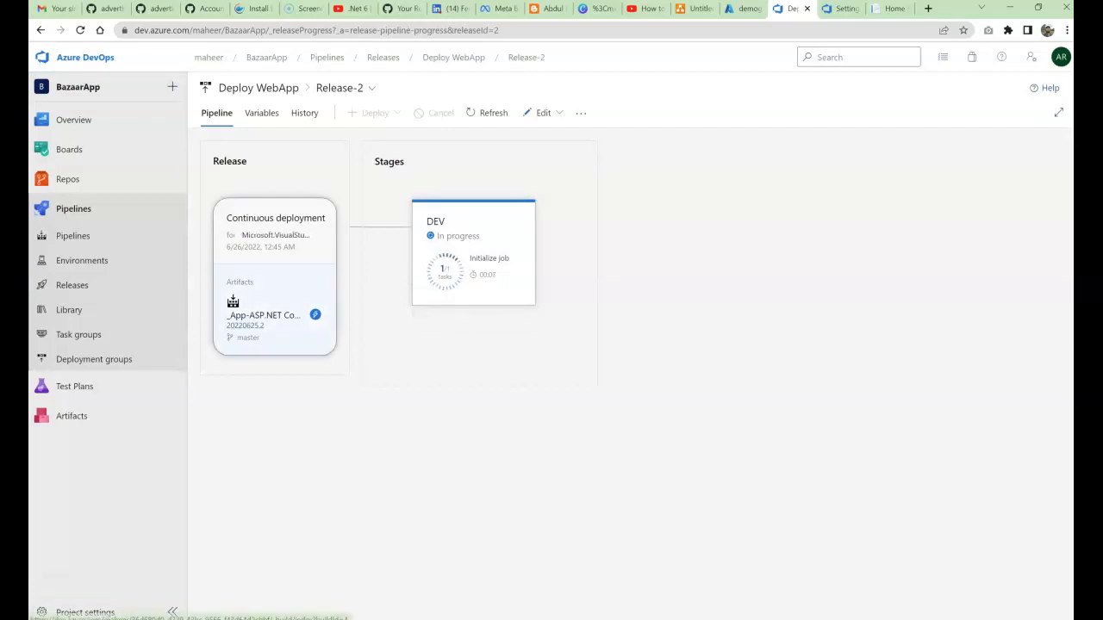
pyautogui.click(893, 9)
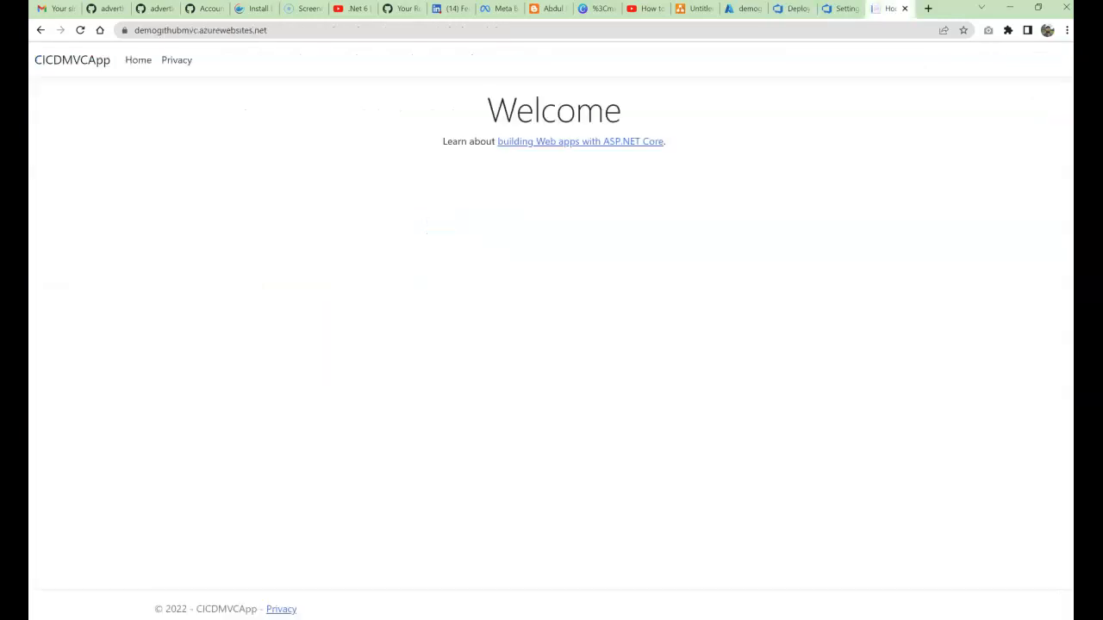
pyautogui.moveTo(488, 110); pyautogui.dragTo(546, 142)
pyautogui.click(548, 185)
pyautogui.click(791, 8)
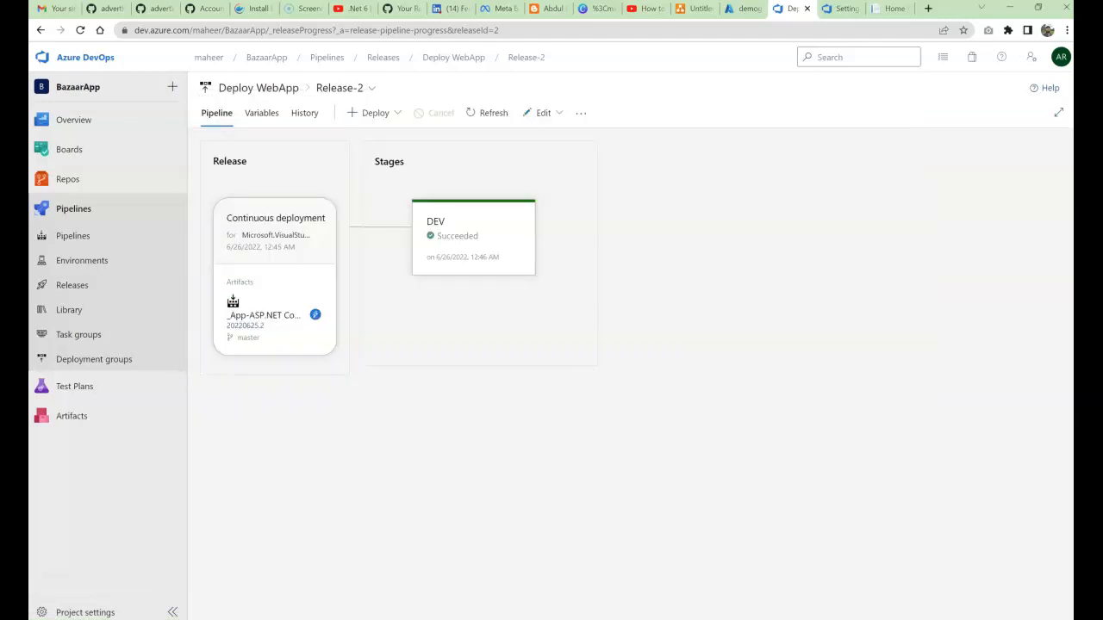
pyautogui.moveTo(473, 239)
# Step: Reload the live demogithubmvc site and highlight its new 'Welcome to CI CD automation!!!' heading
pyautogui.click(891, 9)
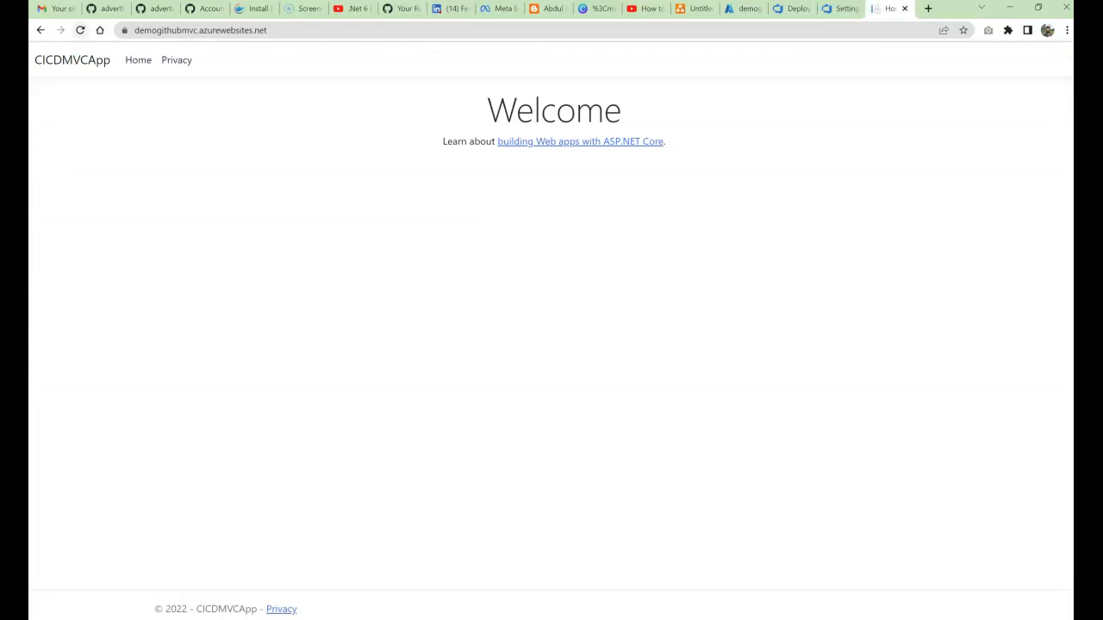
pyautogui.click(80, 30)
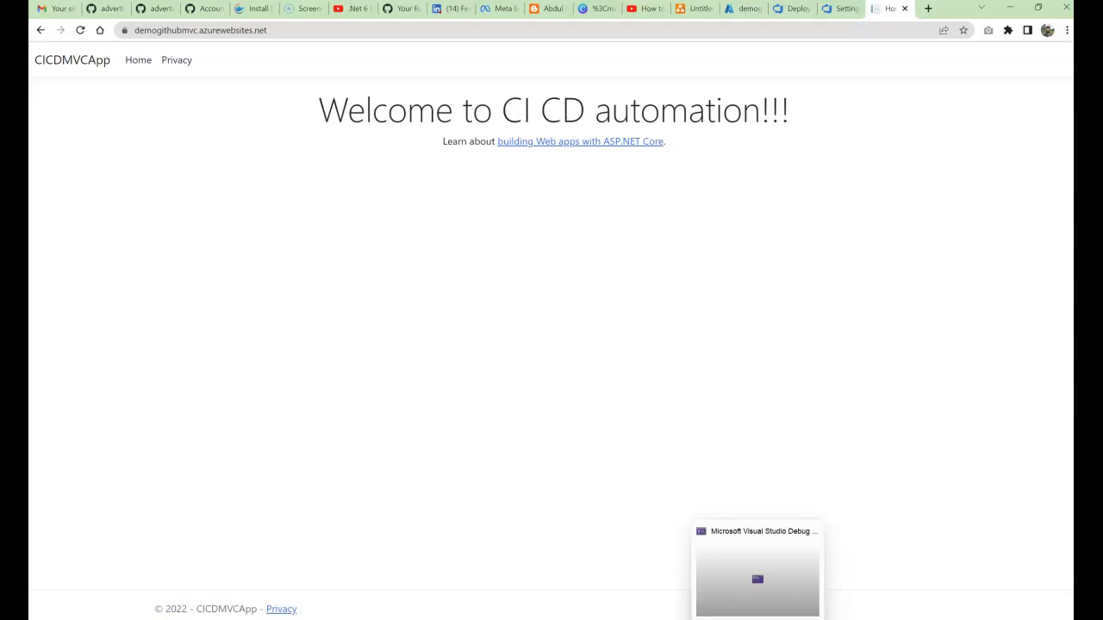
pyautogui.moveTo(317, 109); pyautogui.dragTo(665, 142)
pyautogui.click(668, 178)
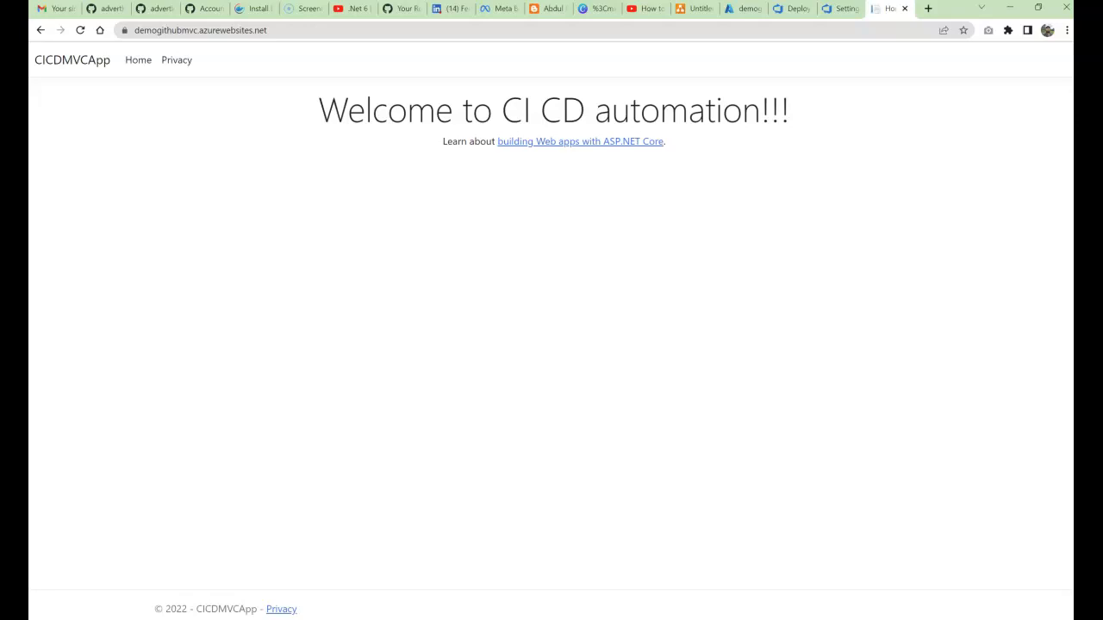
pyautogui.moveTo(319, 110); pyautogui.dragTo(348, 110)
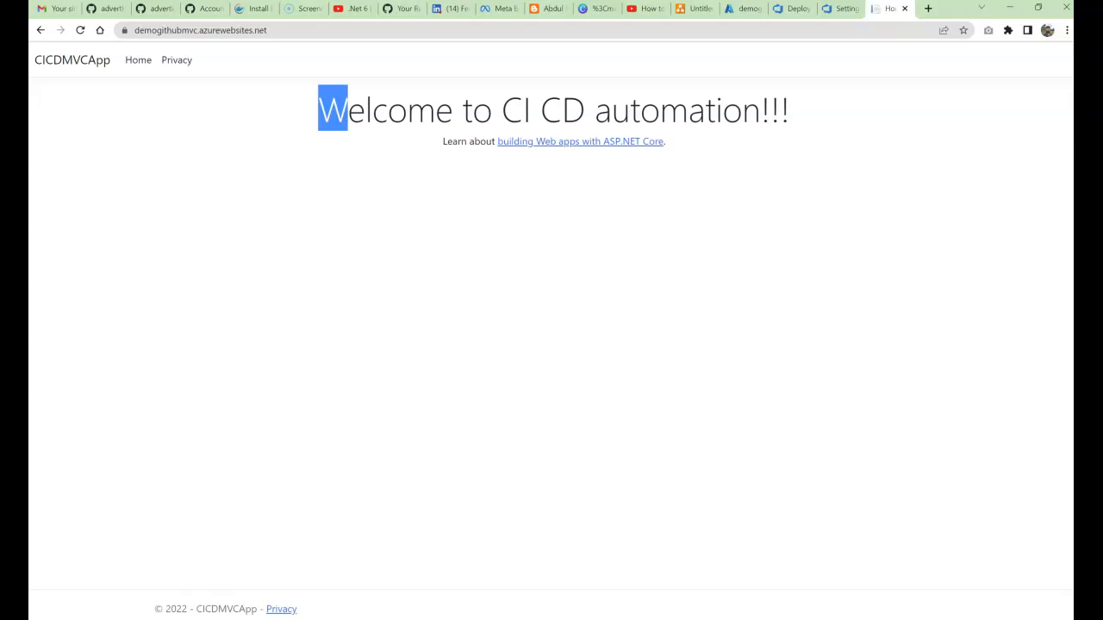
pyautogui.moveTo(348, 110); pyautogui.dragTo(561, 110)
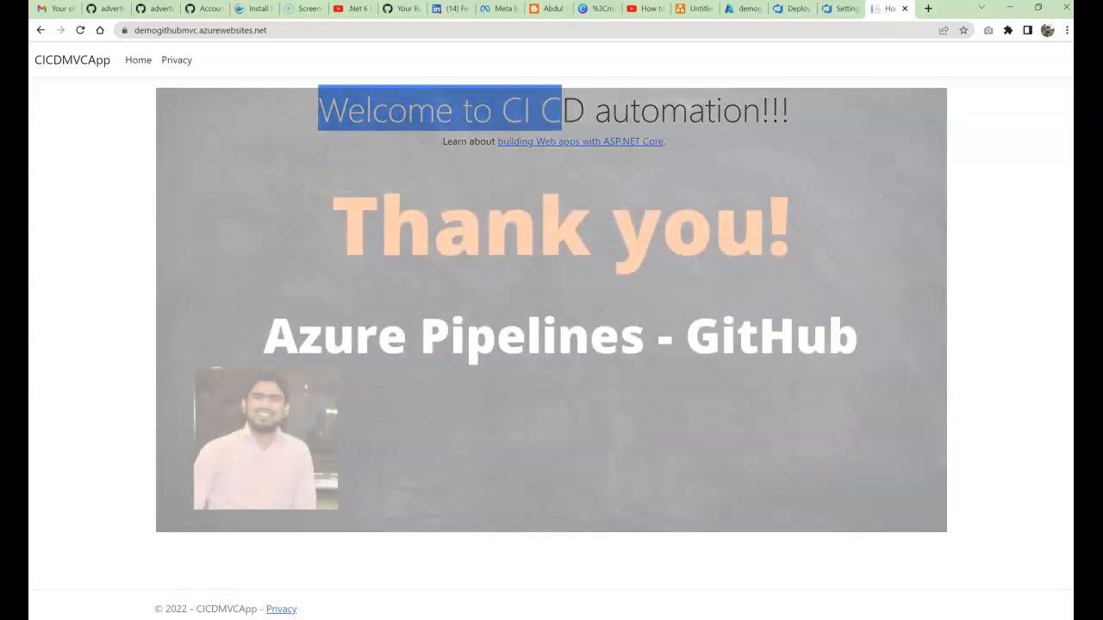